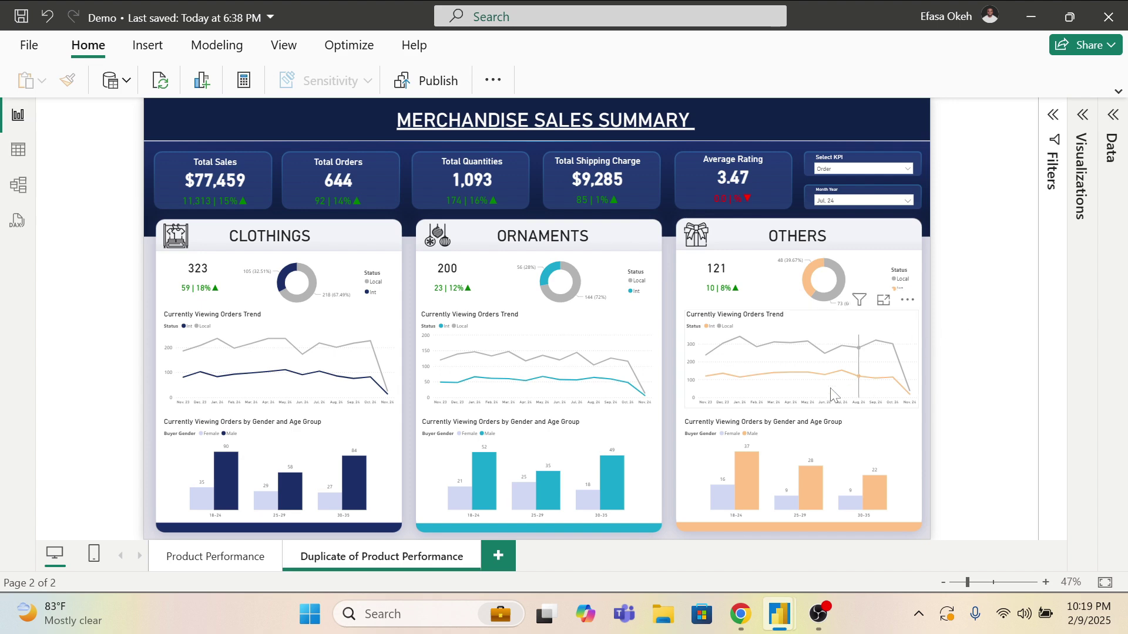
# Step: Switch to the OnyxData 2 report to examine its Region - Reviews and Ratings page, and return to the Demo report
pyautogui.moveTo(778, 612)
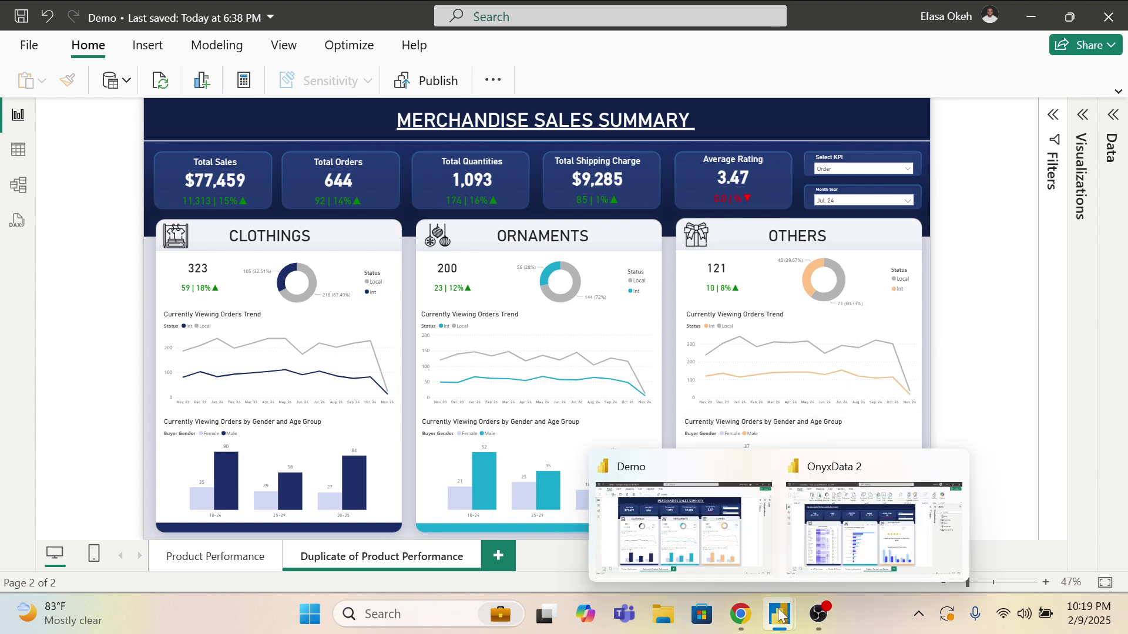
pyautogui.click(841, 518)
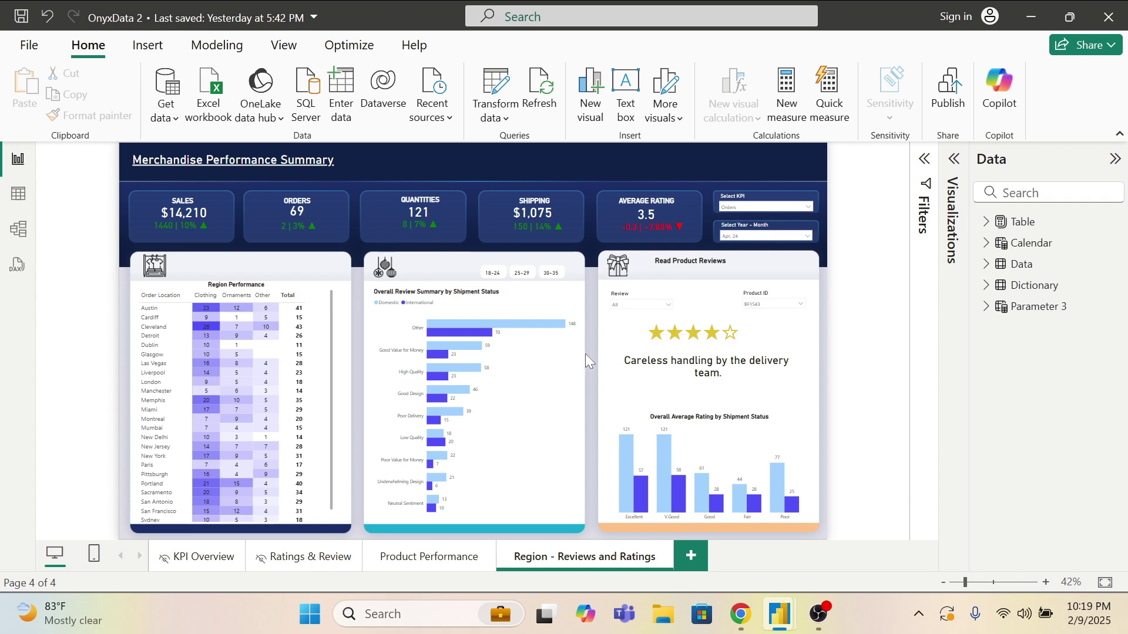
pyautogui.moveTo(778, 621)
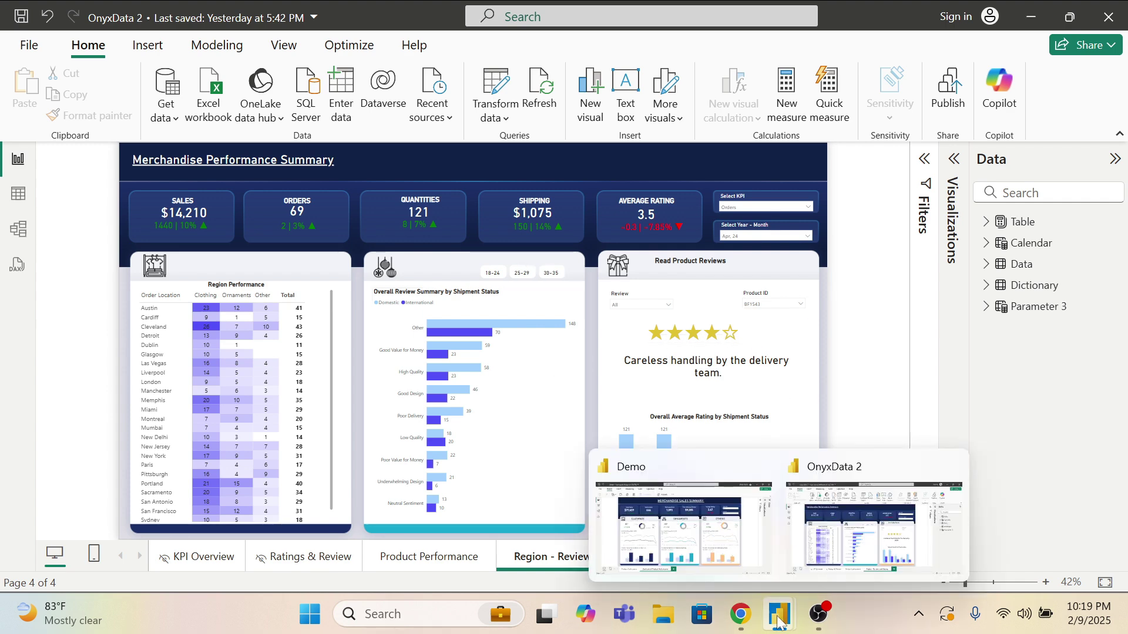
pyautogui.click(695, 542)
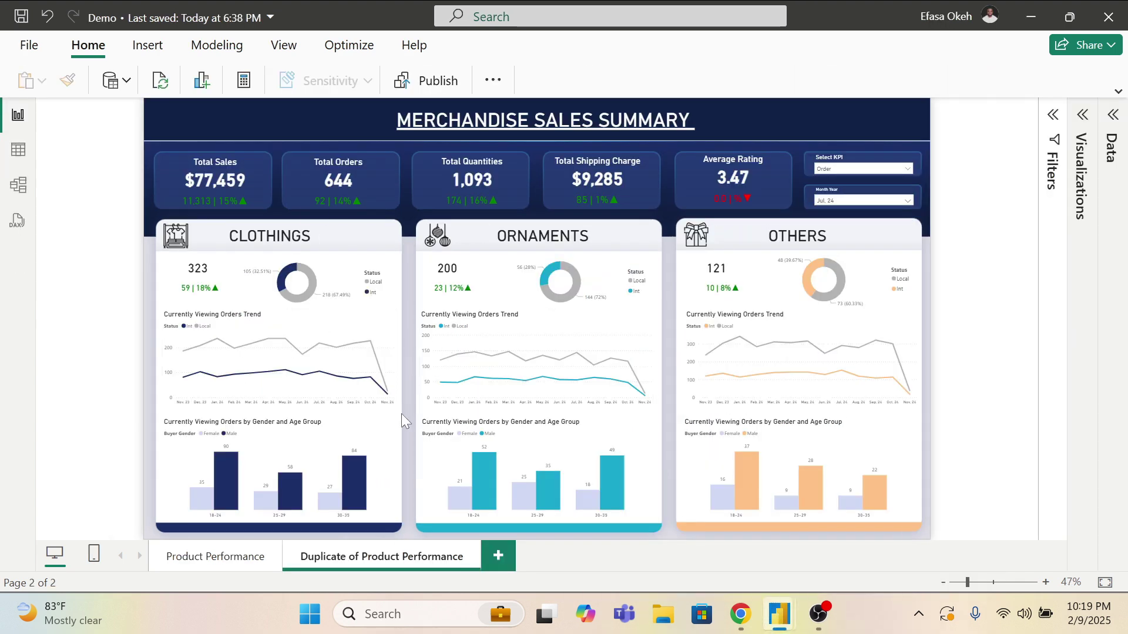
# Step: Delete the existing Duplicate of Product Performance page from the Demo report
pyautogui.click(232, 560)
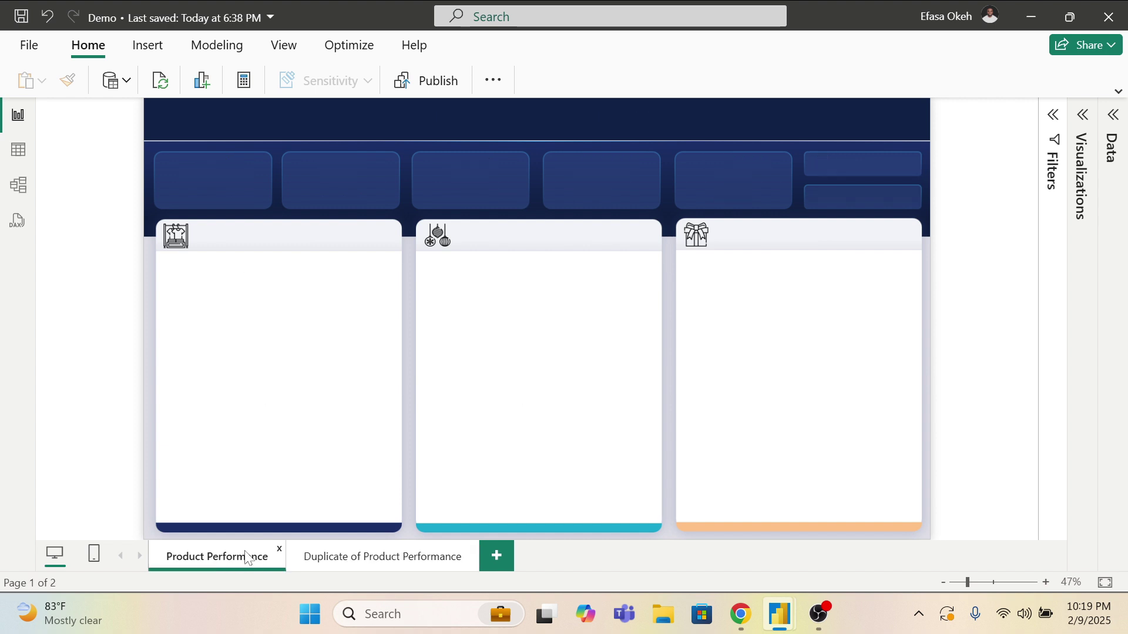
pyautogui.click(356, 563)
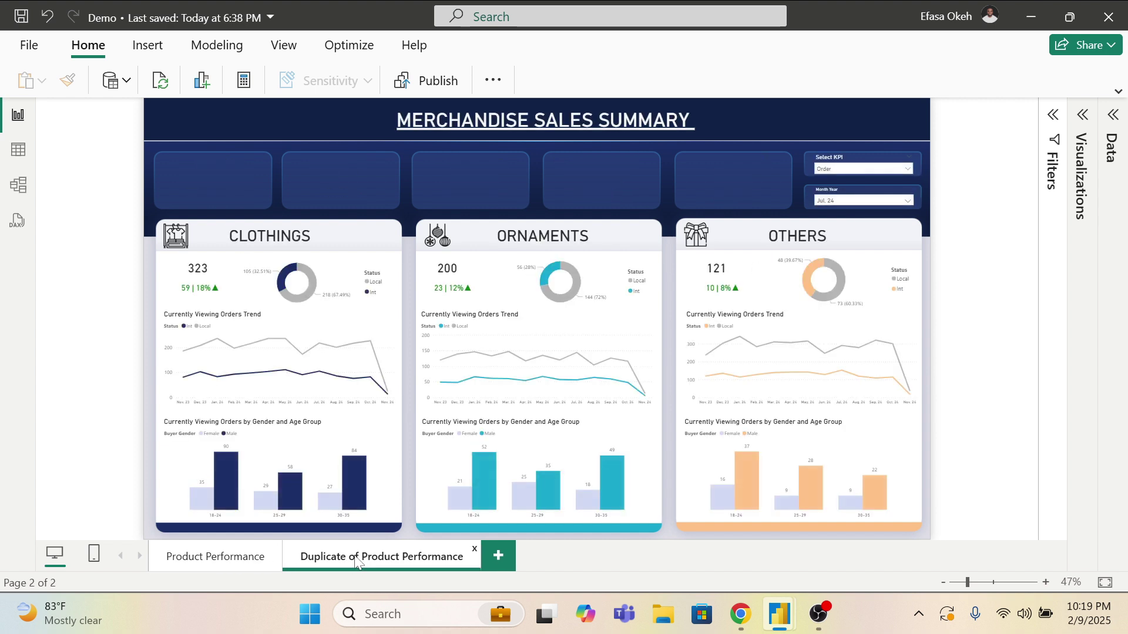
pyautogui.rightClick(360, 555)
pyautogui.click(408, 502)
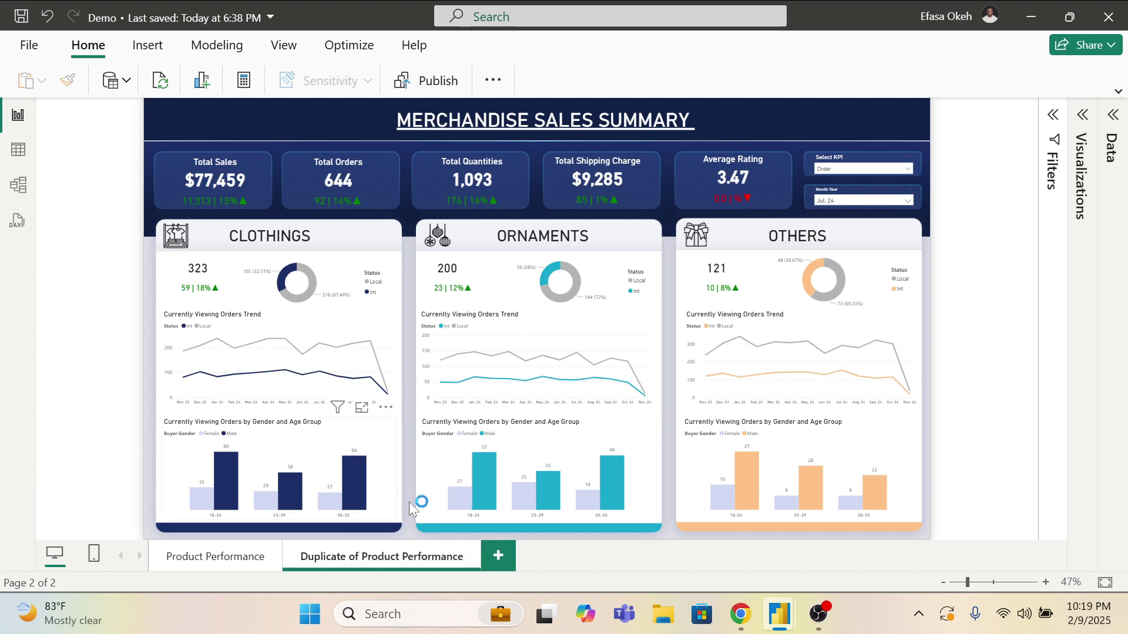
pyautogui.click(701, 340)
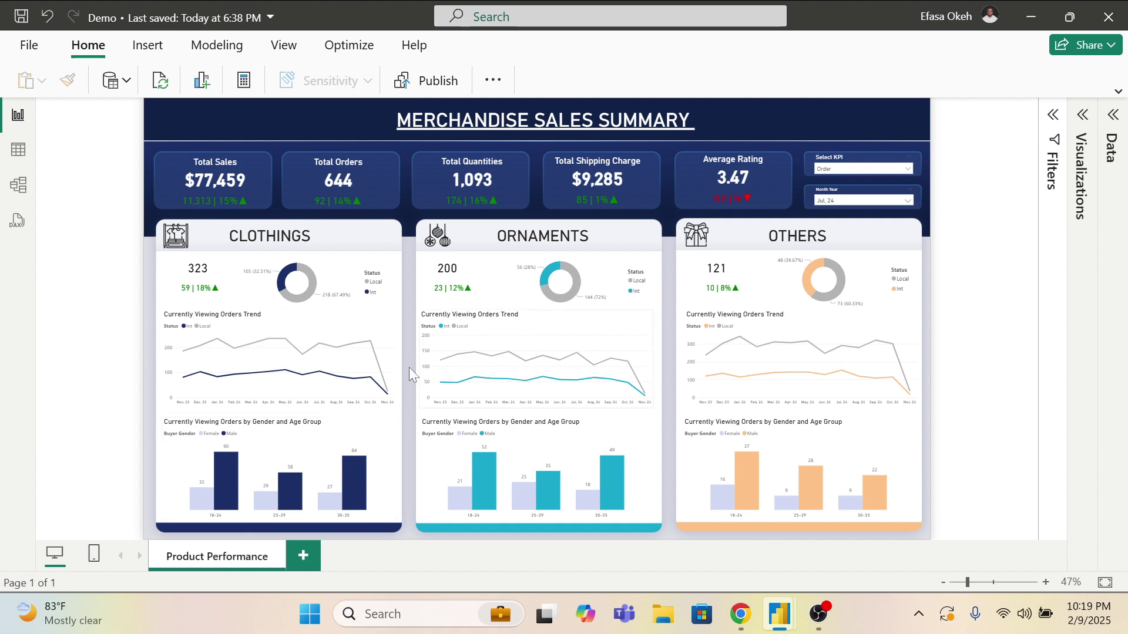
# Step: Duplicate the Product Performance page and delete all visuals and titles inside the copy's Clothings, Ornaments and Others panels
pyautogui.rightClick(213, 559)
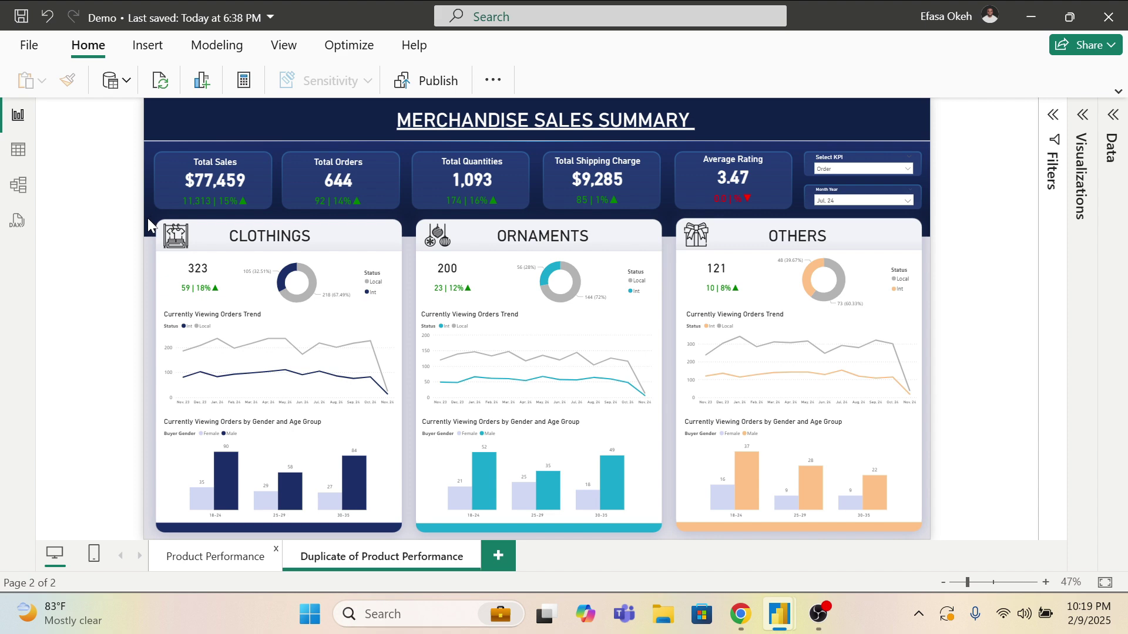
pyautogui.moveTo(149, 213); pyautogui.dragTo(965, 536)
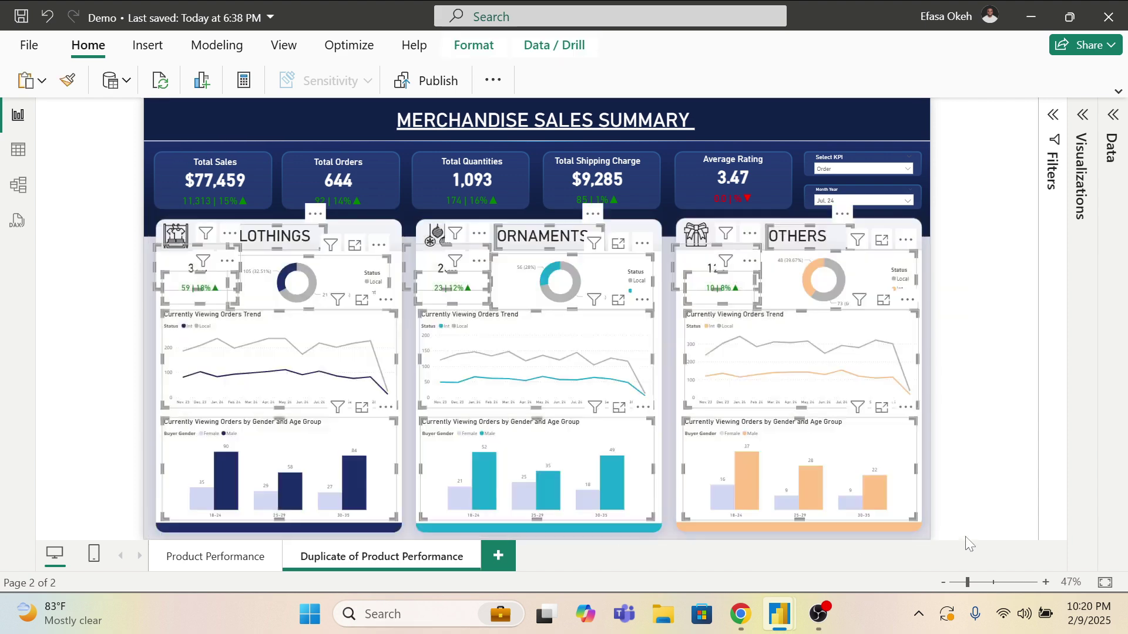
pyautogui.press('Delete')
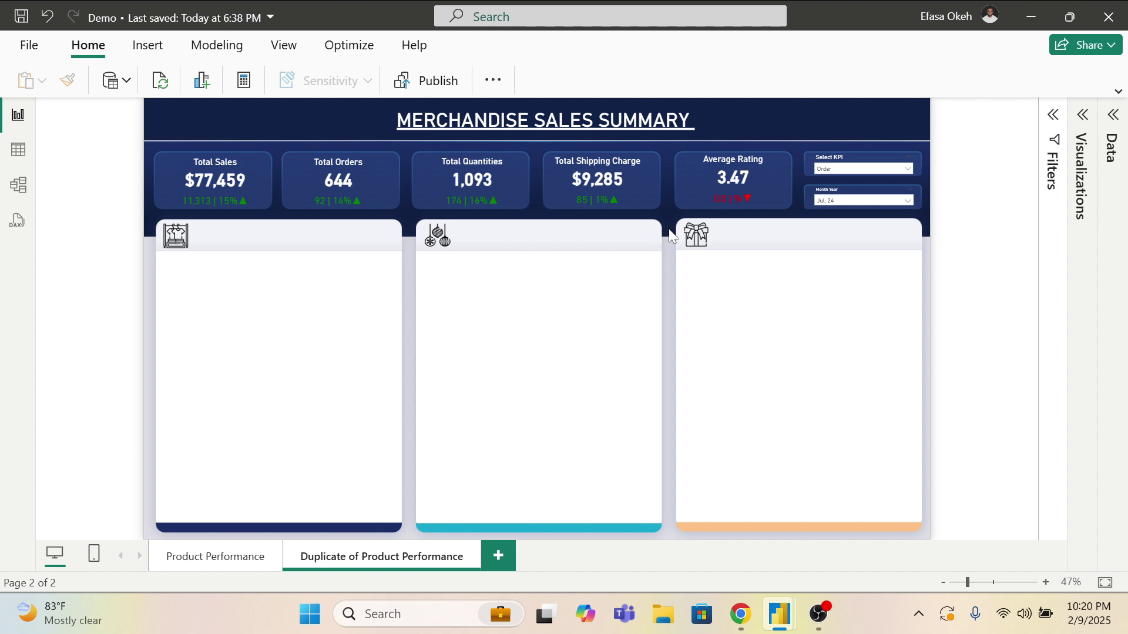
# Step: Remove the M1.png image from the duplicated page's canvas background
pyautogui.click(1087, 116)
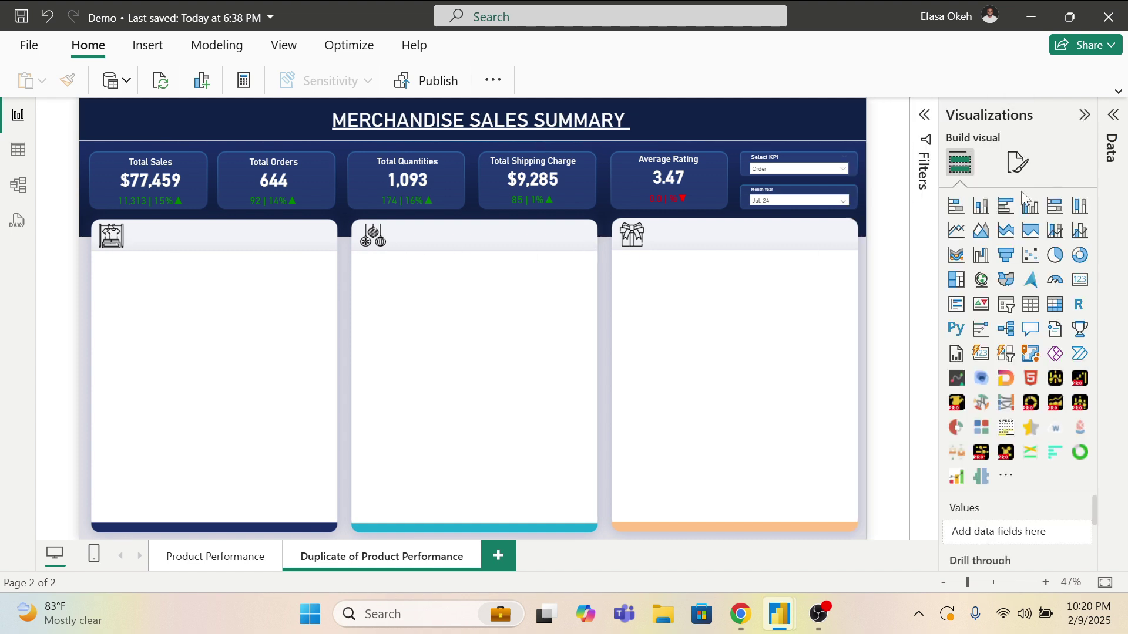
pyautogui.click(1018, 163)
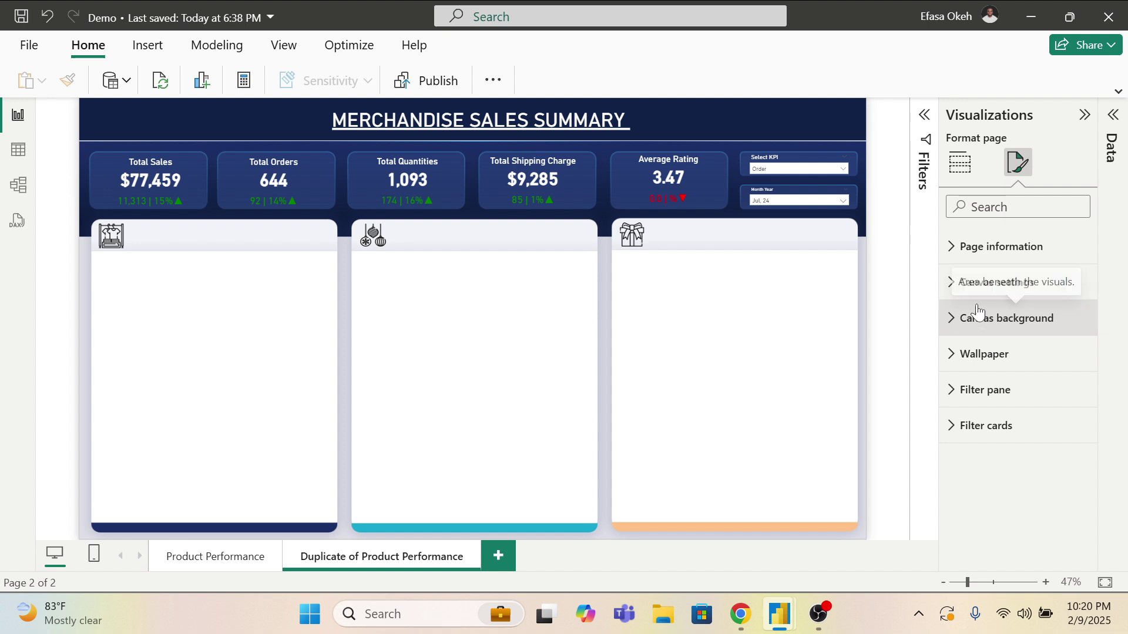
pyautogui.click(975, 331)
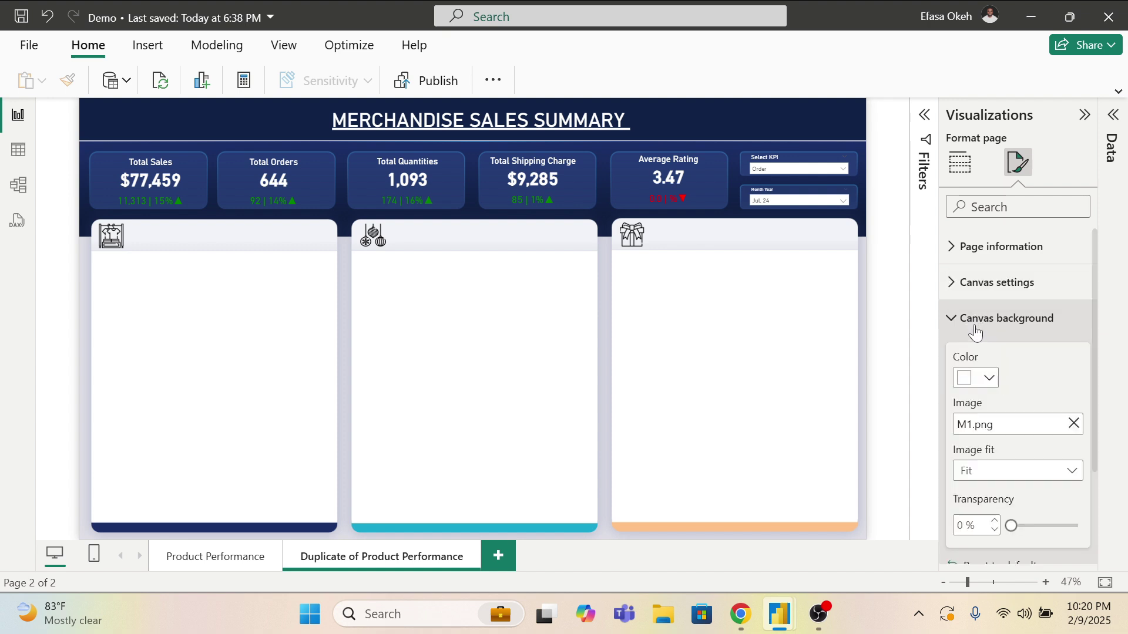
pyautogui.click(1074, 425)
# Step: Set the M2 image from the Desktop's Images folder as the canvas background, with its image fit set to Fit
pyautogui.click(1074, 424)
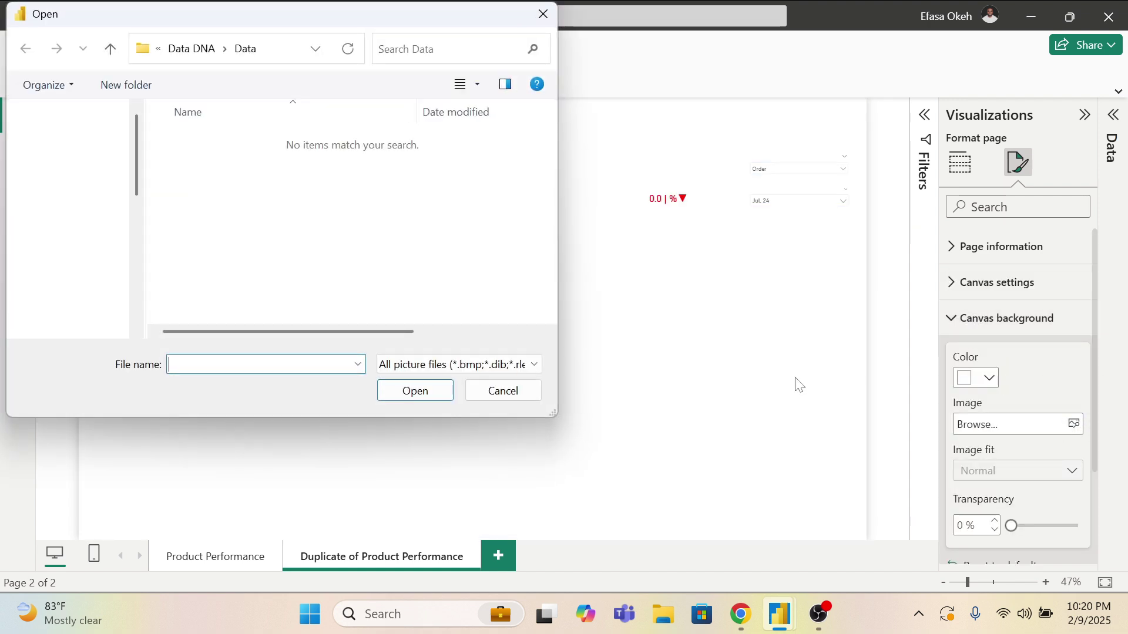
pyautogui.click(78, 176)
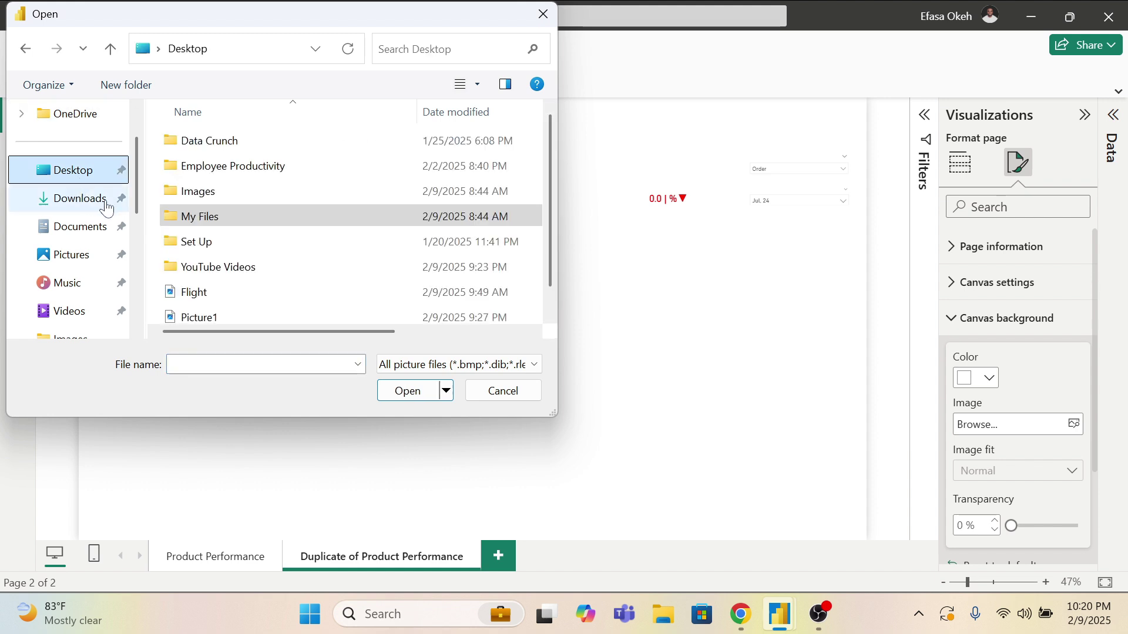
pyautogui.doubleClick(225, 194)
pyautogui.scroll(-1, 300, 247)
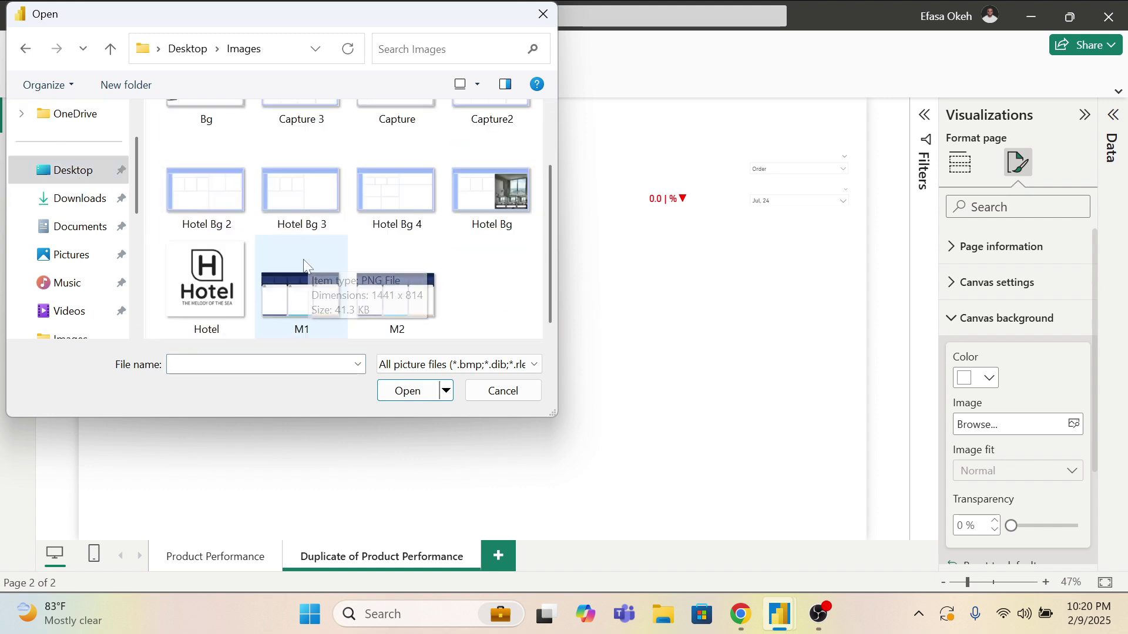
pyautogui.click(398, 294)
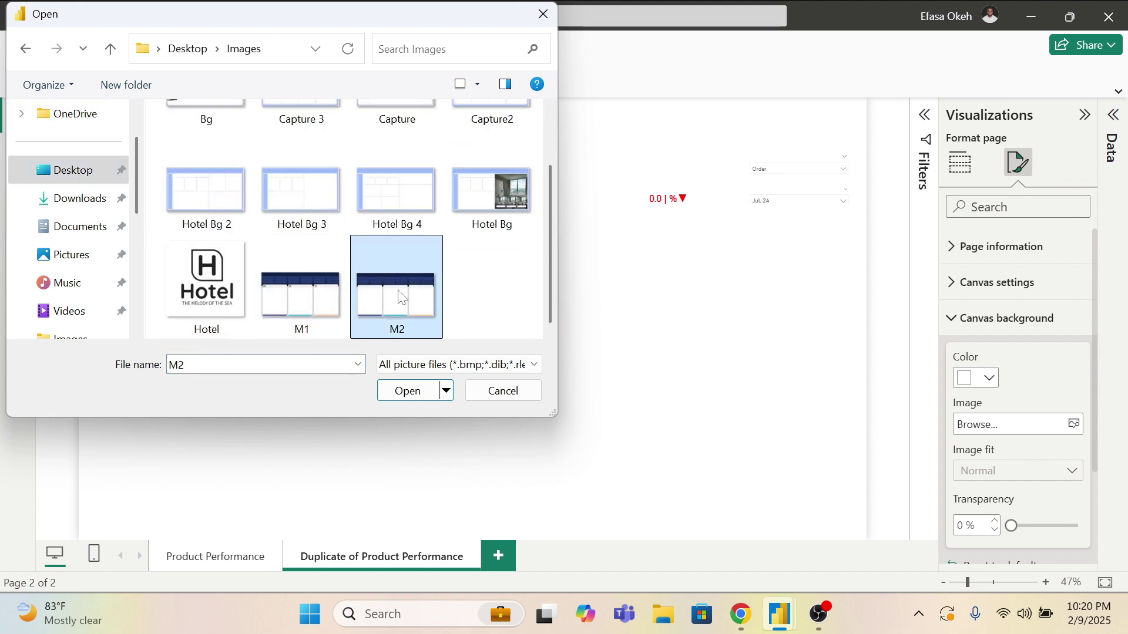
pyautogui.click(411, 391)
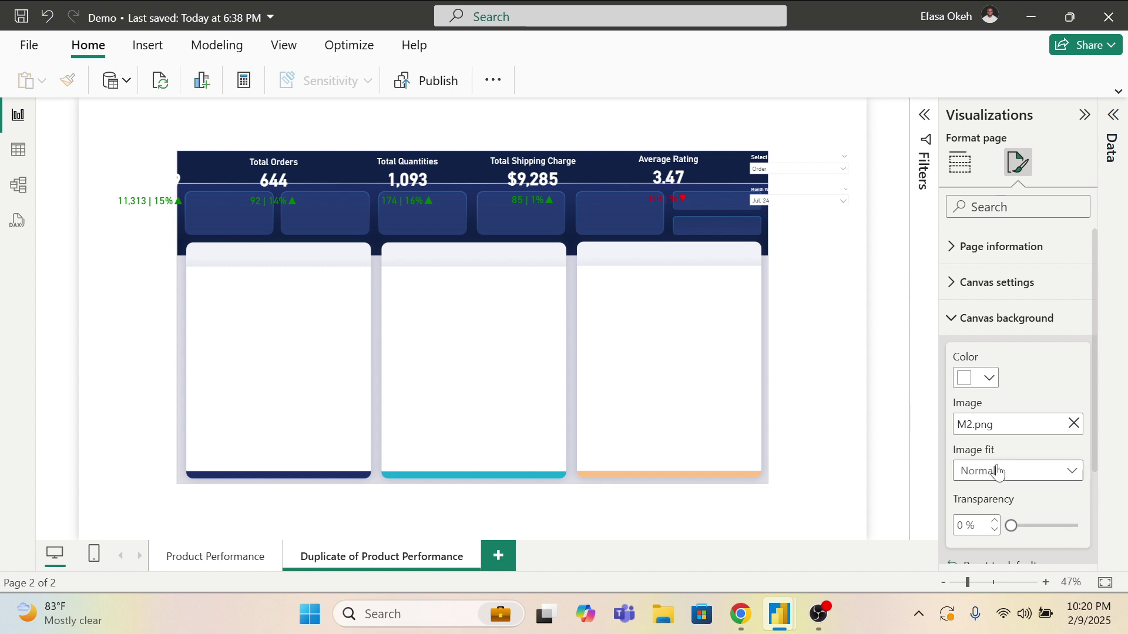
pyautogui.click(998, 472)
pyautogui.click(984, 513)
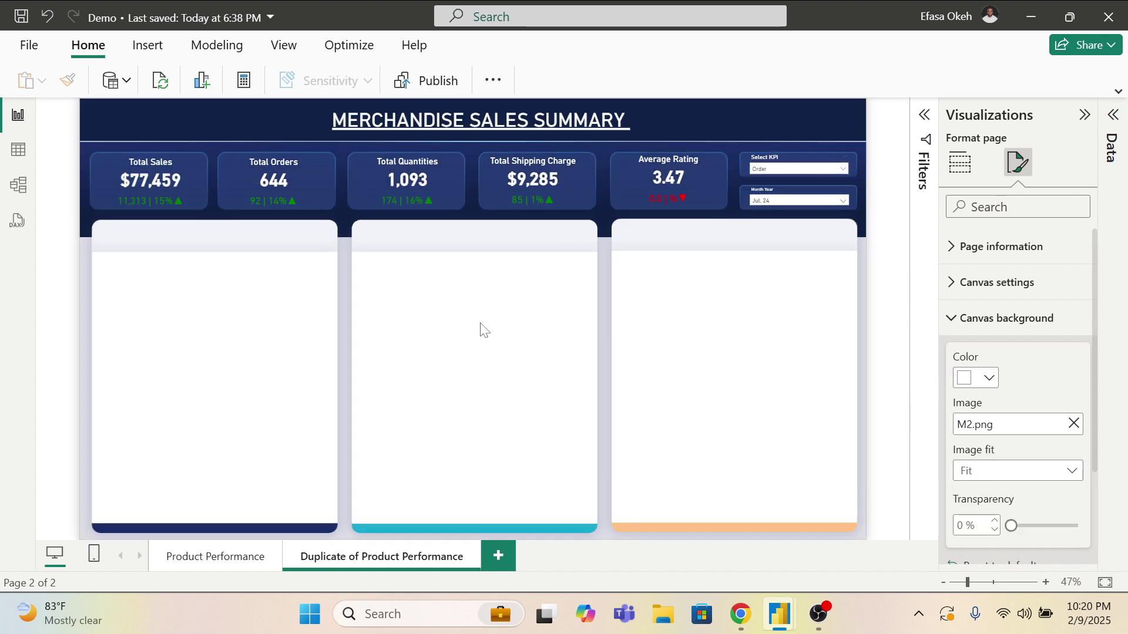
pyautogui.click(1084, 115)
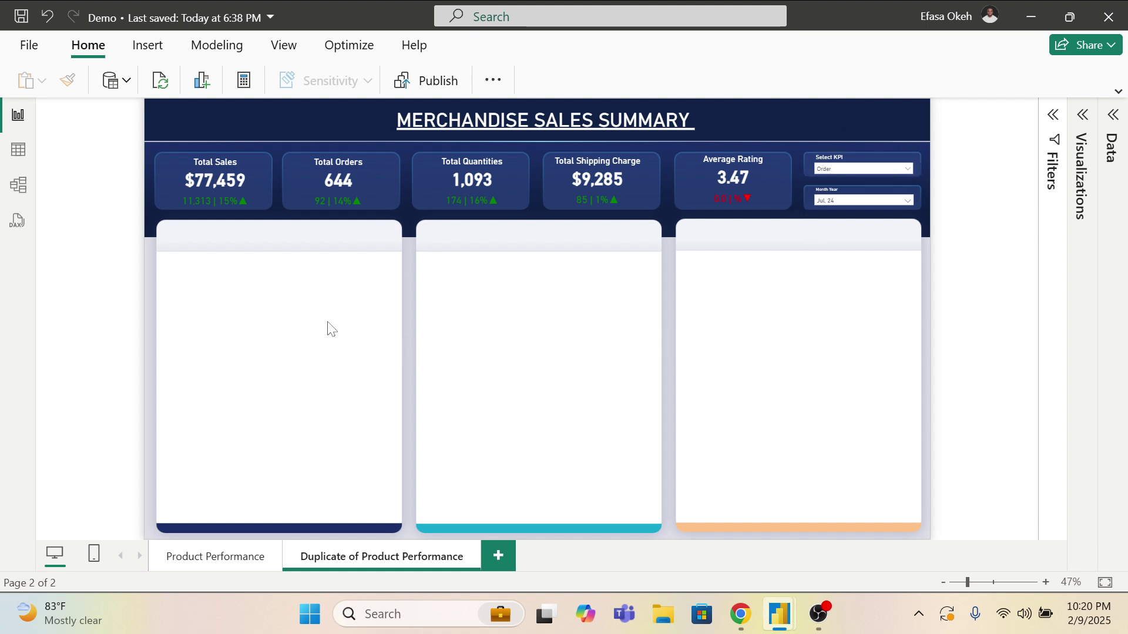
# Step: Add a matrix visual and fit it inside the empty panel with the dark blue base
pyautogui.click(1073, 155)
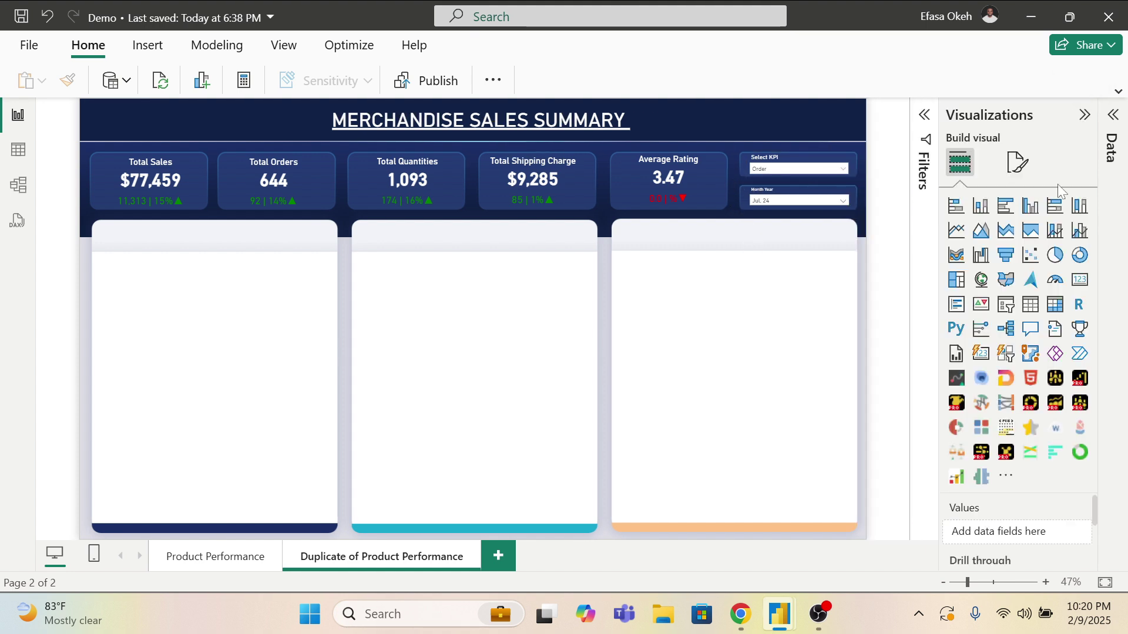
pyautogui.click(1055, 312)
pyautogui.moveTo(184, 285); pyautogui.dragTo(332, 519)
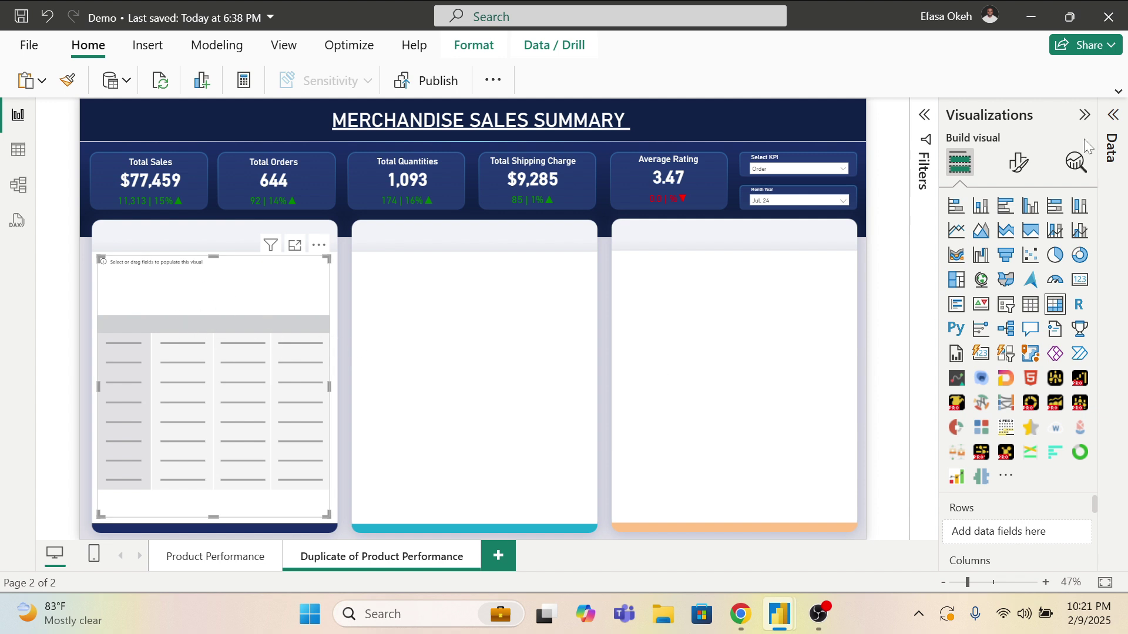
# Step: Add the Order Location field from the Data table to the matrix rows
pyautogui.click(1111, 116)
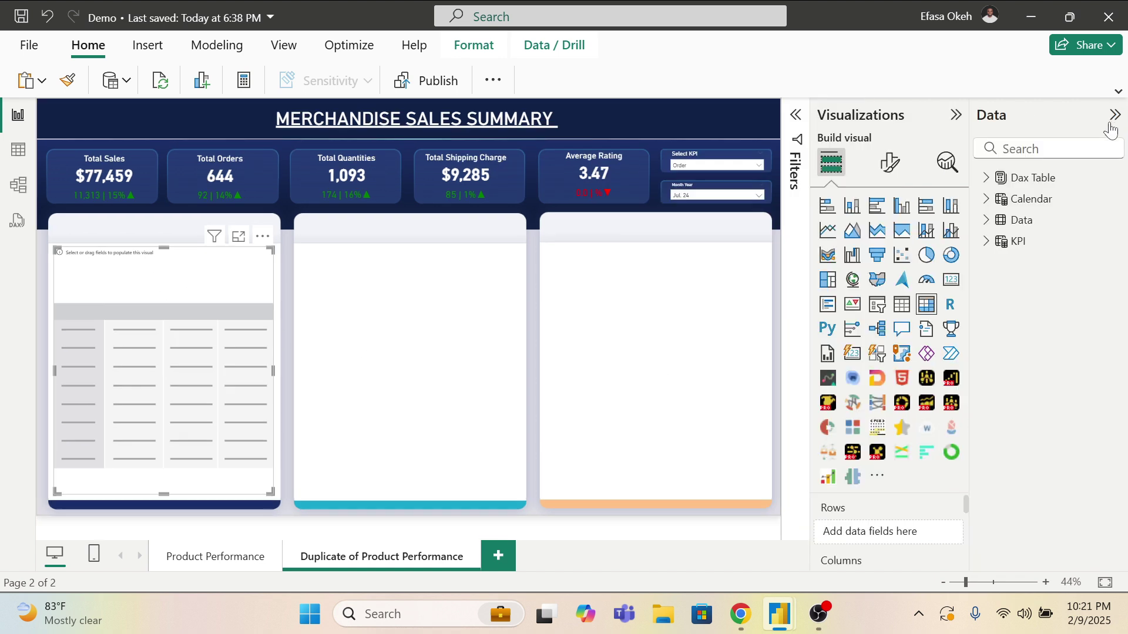
pyautogui.click(991, 218)
pyautogui.scroll(-3, 1045, 353)
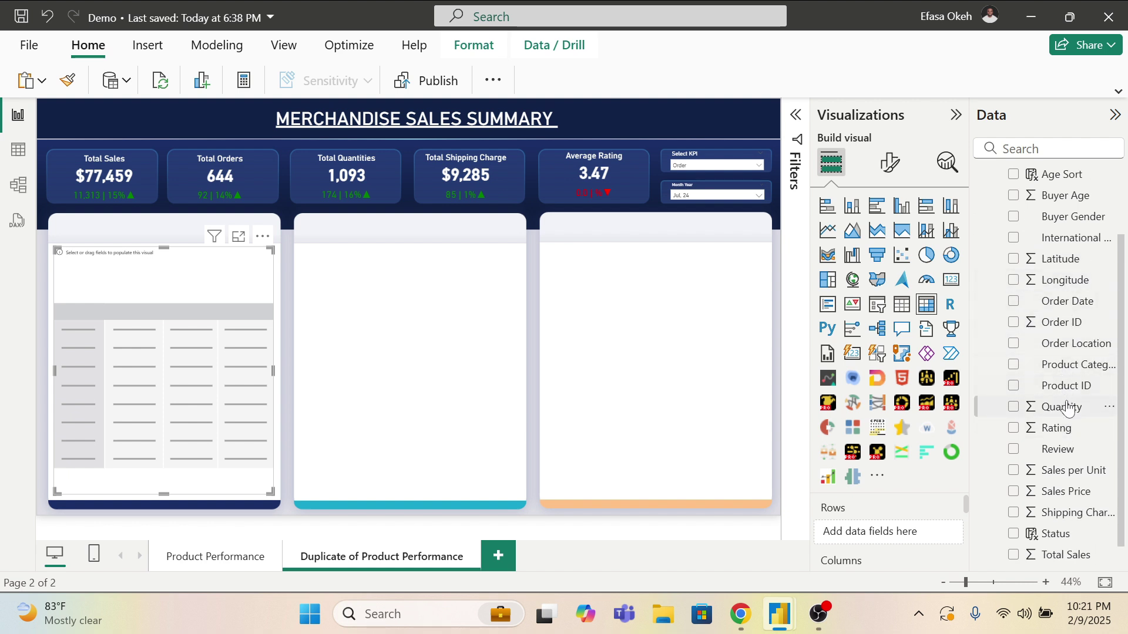
pyautogui.scroll(-1, 1066, 414)
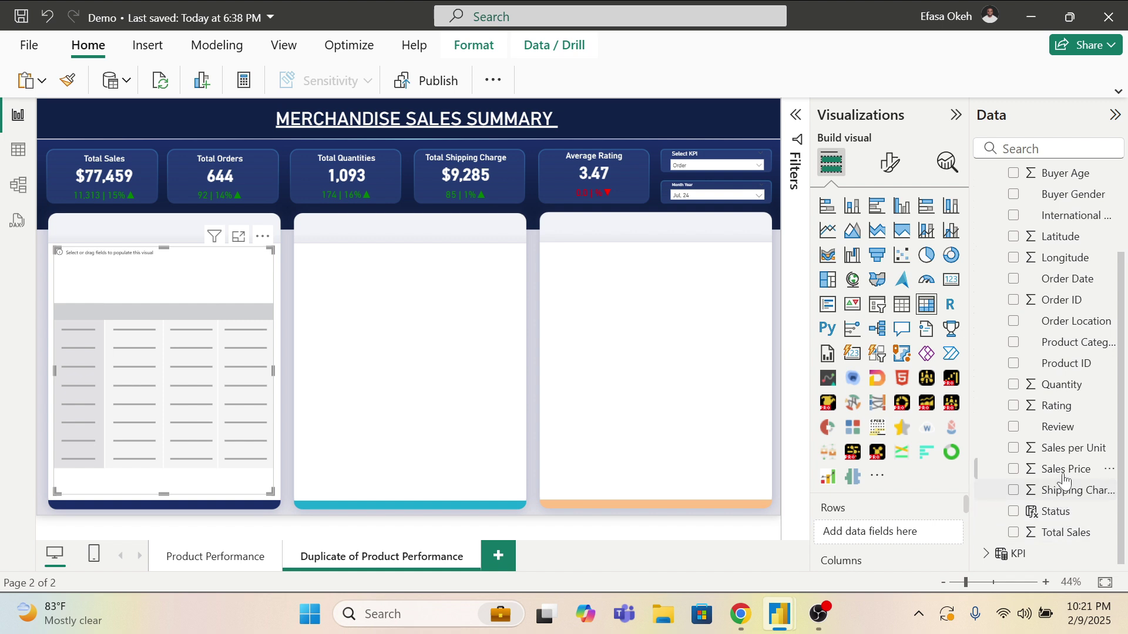
pyautogui.scroll(3, 1064, 452)
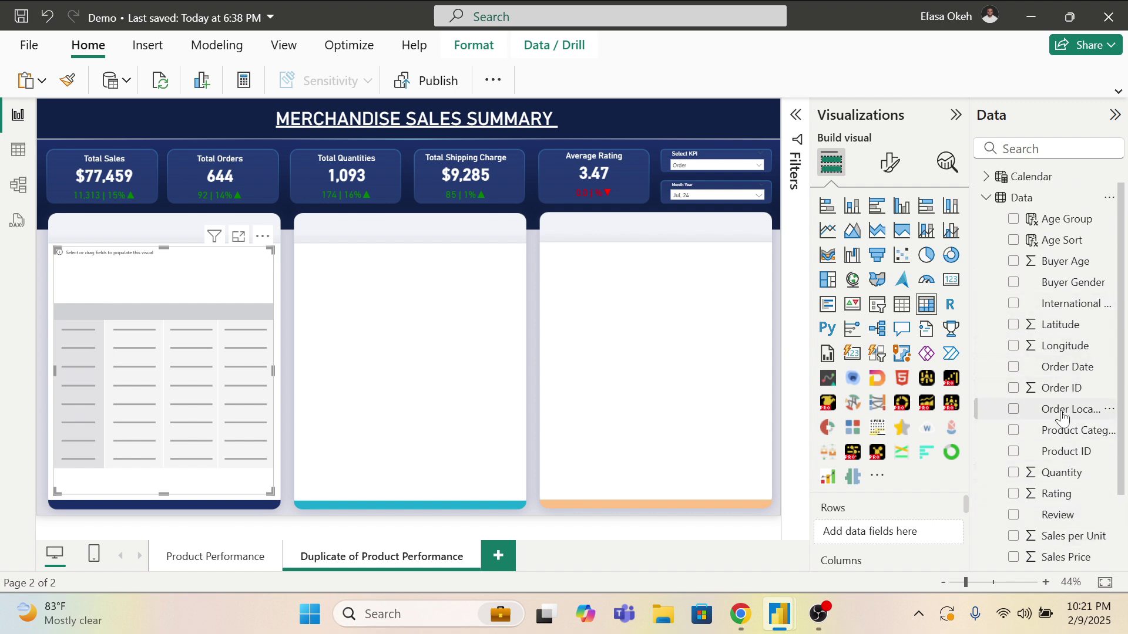
pyautogui.moveTo(1066, 414); pyautogui.dragTo(886, 535)
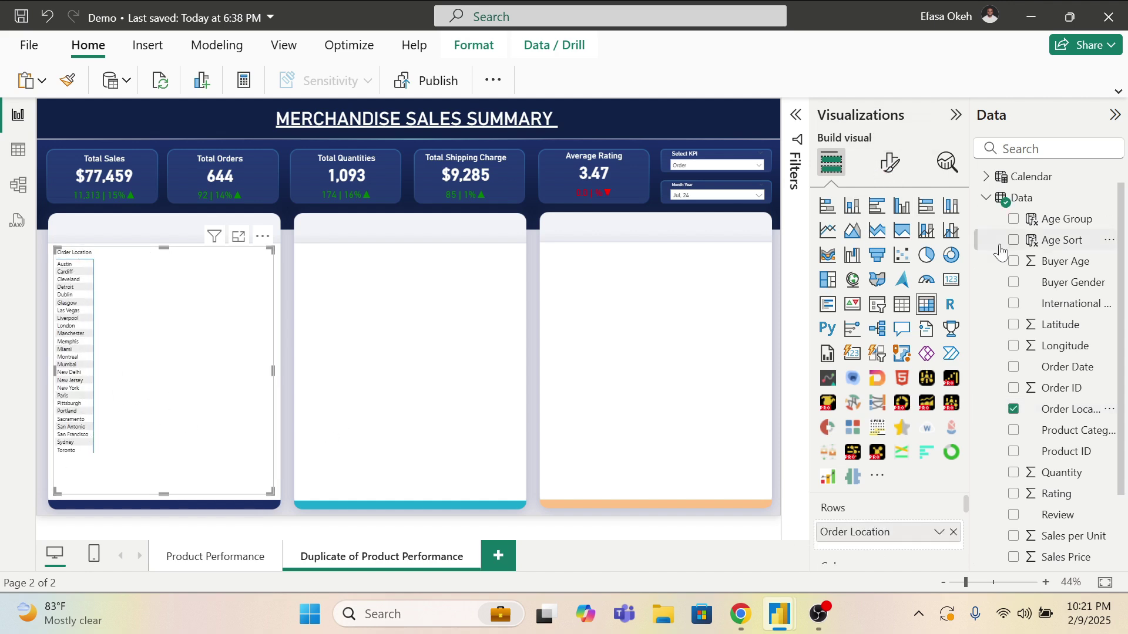
# Step: Add the KPI field from the KPI table to the matrix values
pyautogui.click(987, 202)
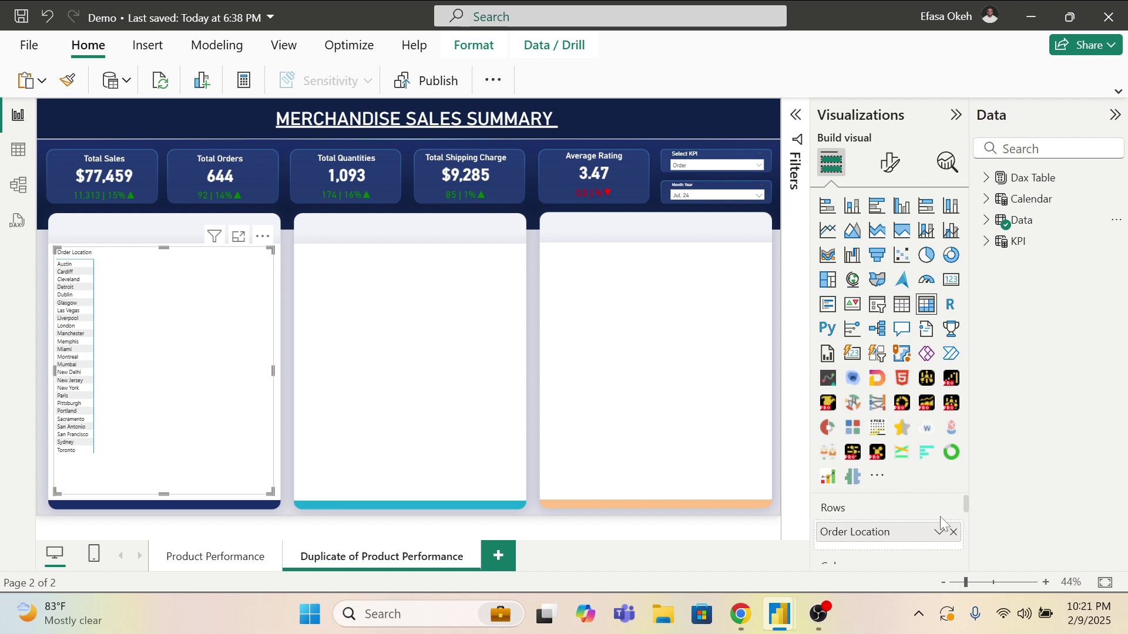
pyautogui.moveTo(962, 501); pyautogui.dragTo(966, 532)
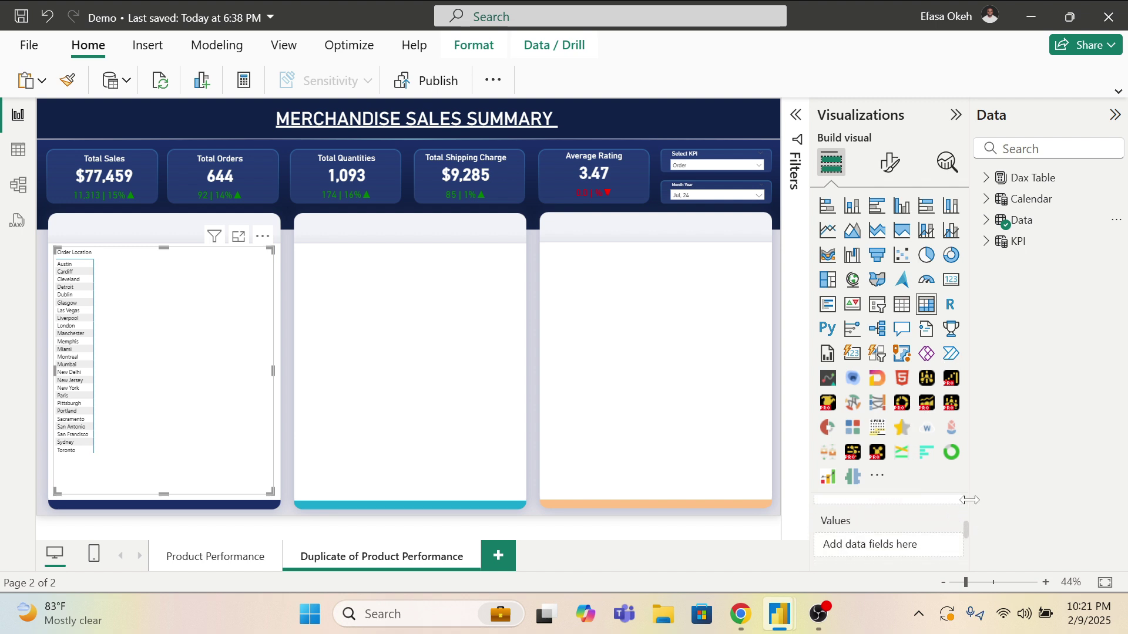
pyautogui.click(988, 240)
pyautogui.moveTo(1050, 317); pyautogui.dragTo(887, 529)
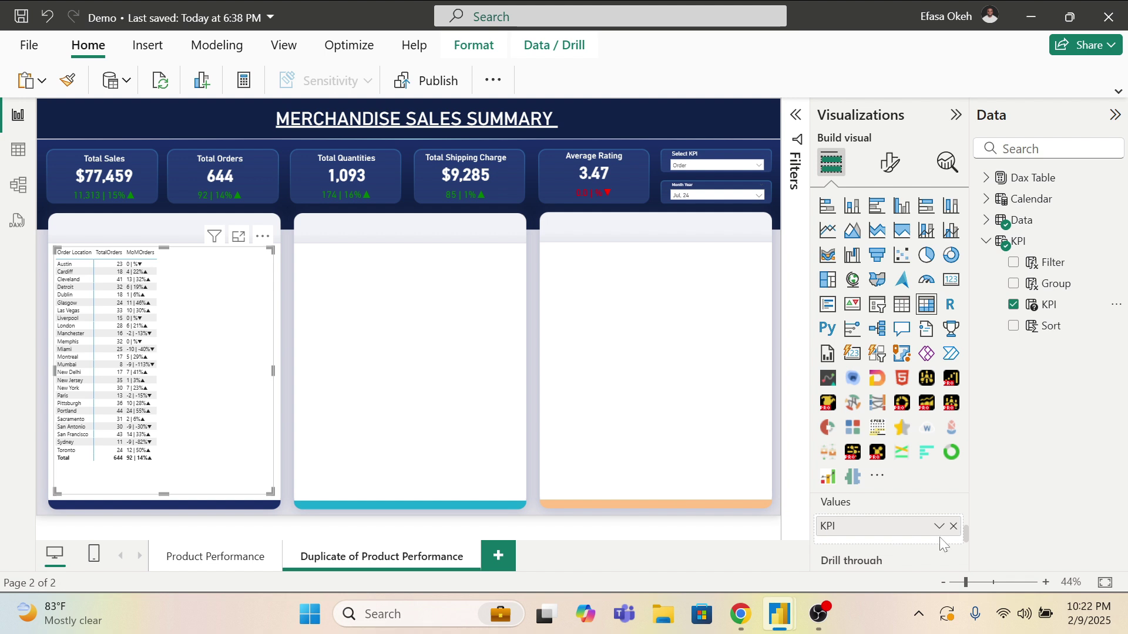
# Step: Add the Product Category field from the Data table to the matrix columns
pyautogui.moveTo(964, 538); pyautogui.dragTo(964, 522)
pyautogui.click(987, 241)
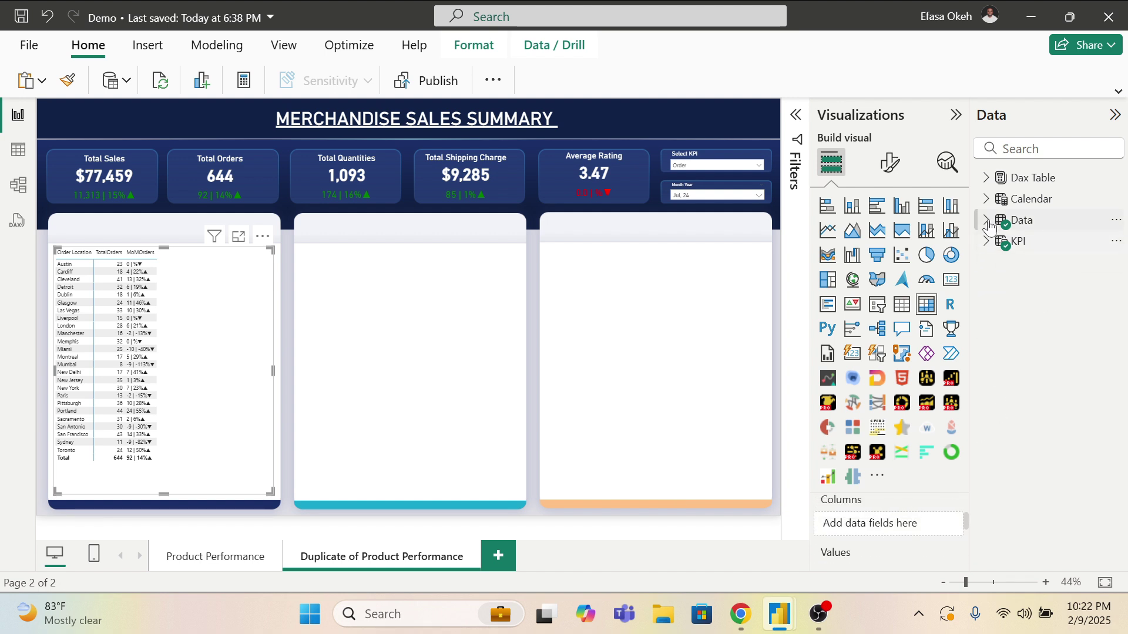
pyautogui.click(986, 220)
pyautogui.moveTo(1066, 452); pyautogui.dragTo(888, 523)
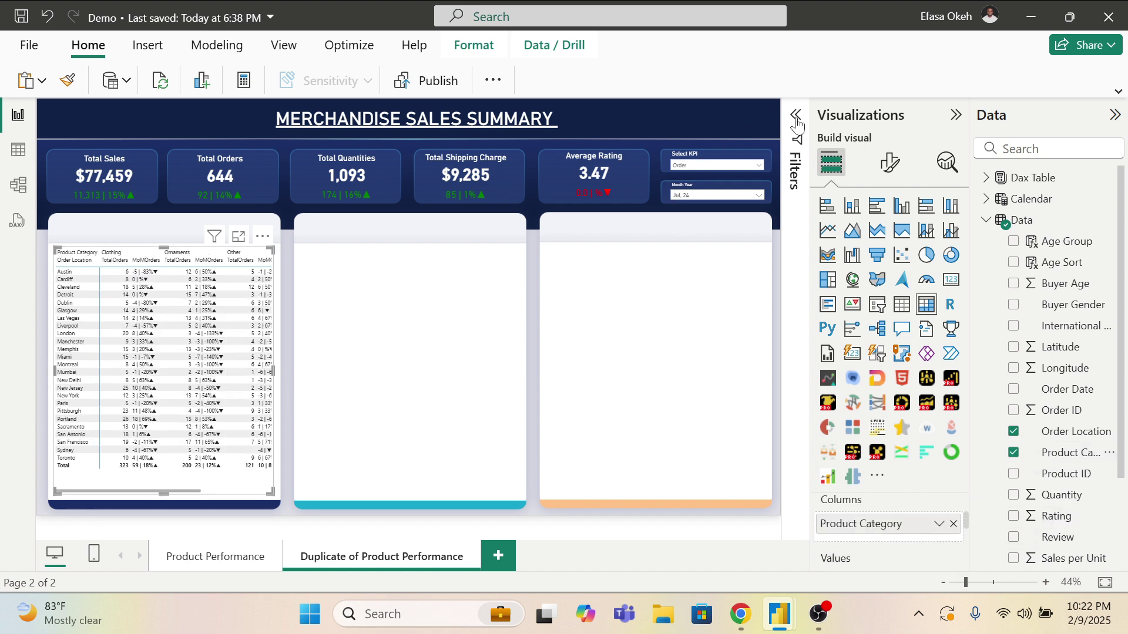
# Step: Filter the matrix visual by the Filter field from the KPI table, keeping only the value KPI
pyautogui.click(795, 170)
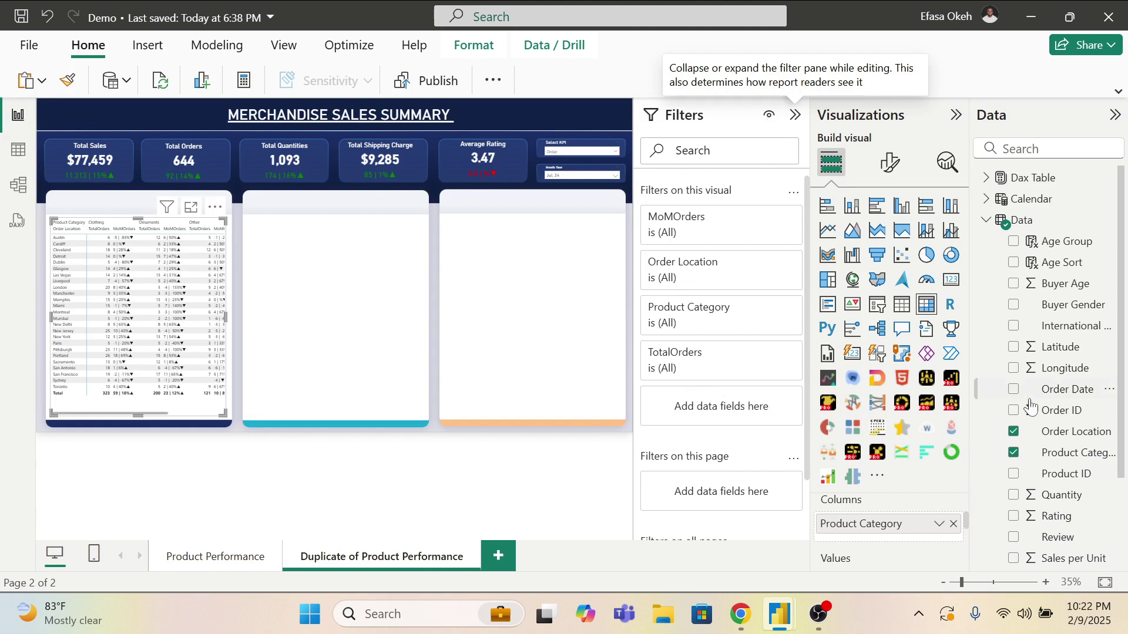
pyautogui.click(986, 221)
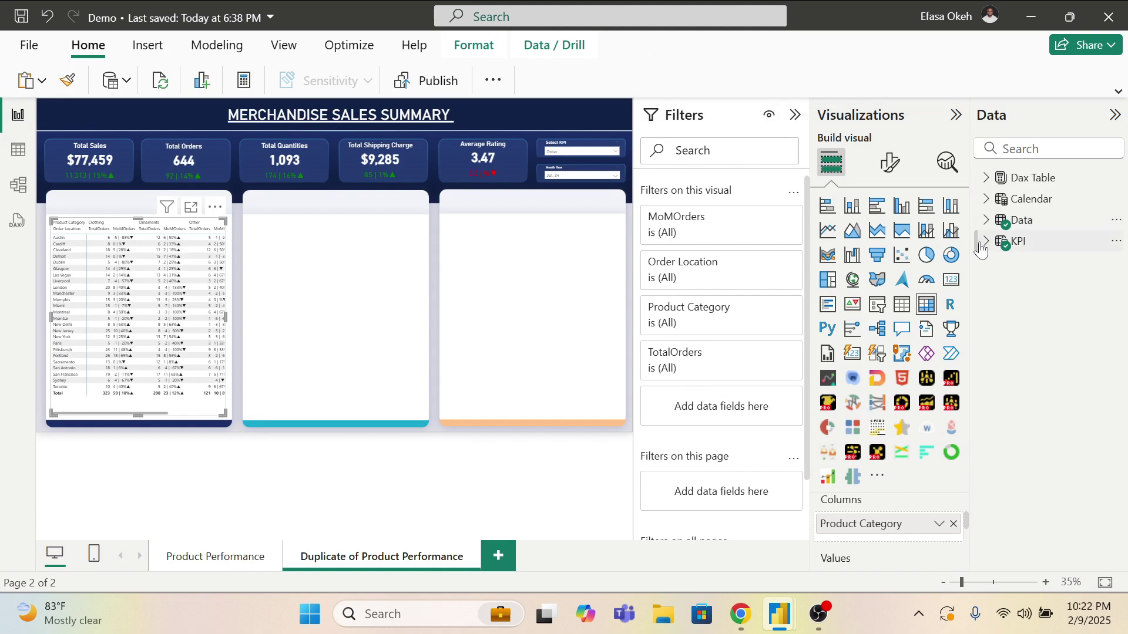
pyautogui.click(982, 243)
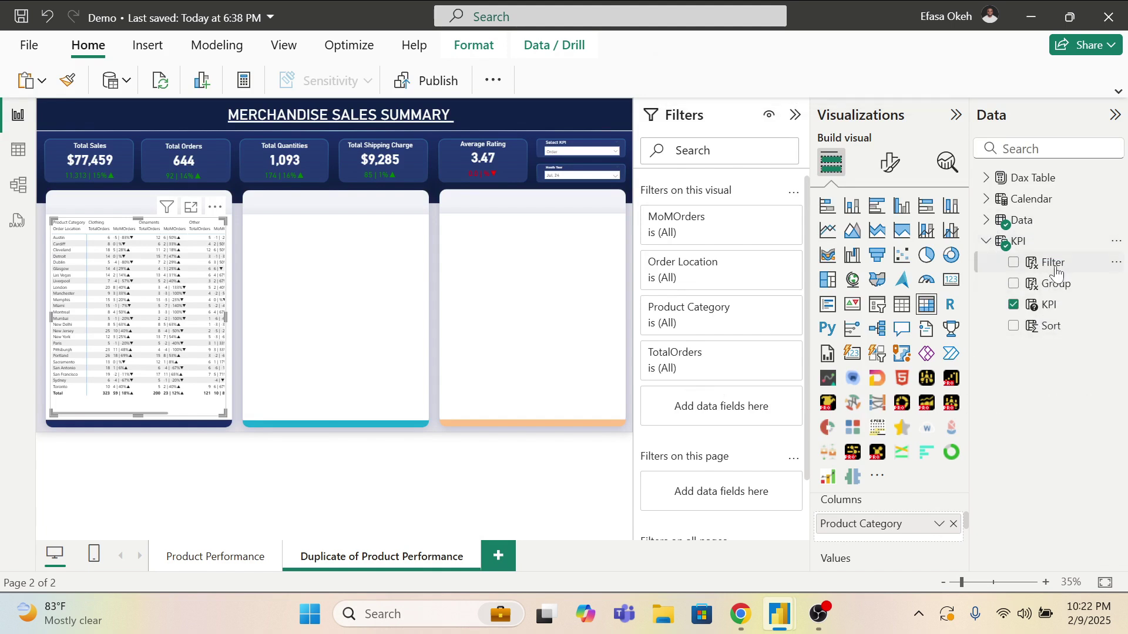
pyautogui.moveTo(1057, 267); pyautogui.dragTo(712, 411)
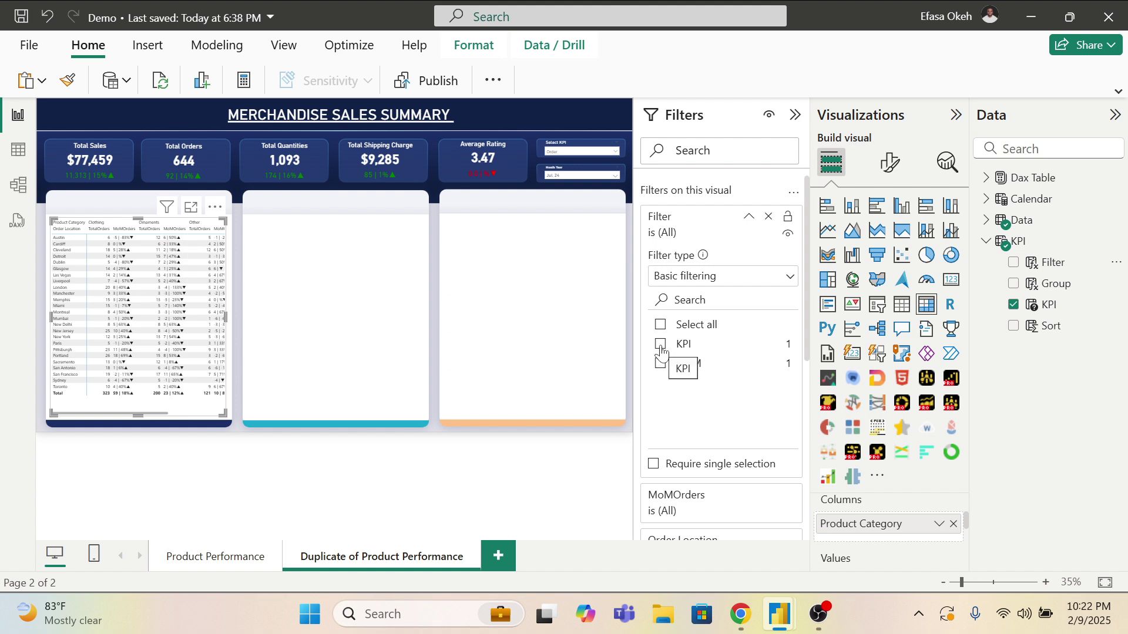
pyautogui.click(661, 346)
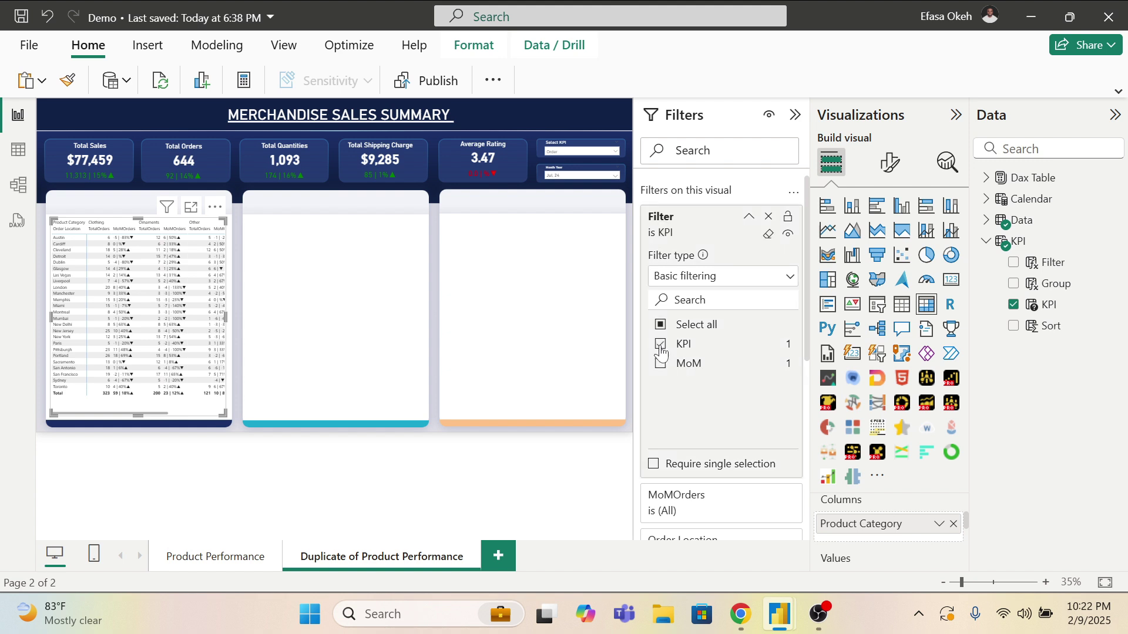
pyautogui.click(786, 222)
pyautogui.click(793, 118)
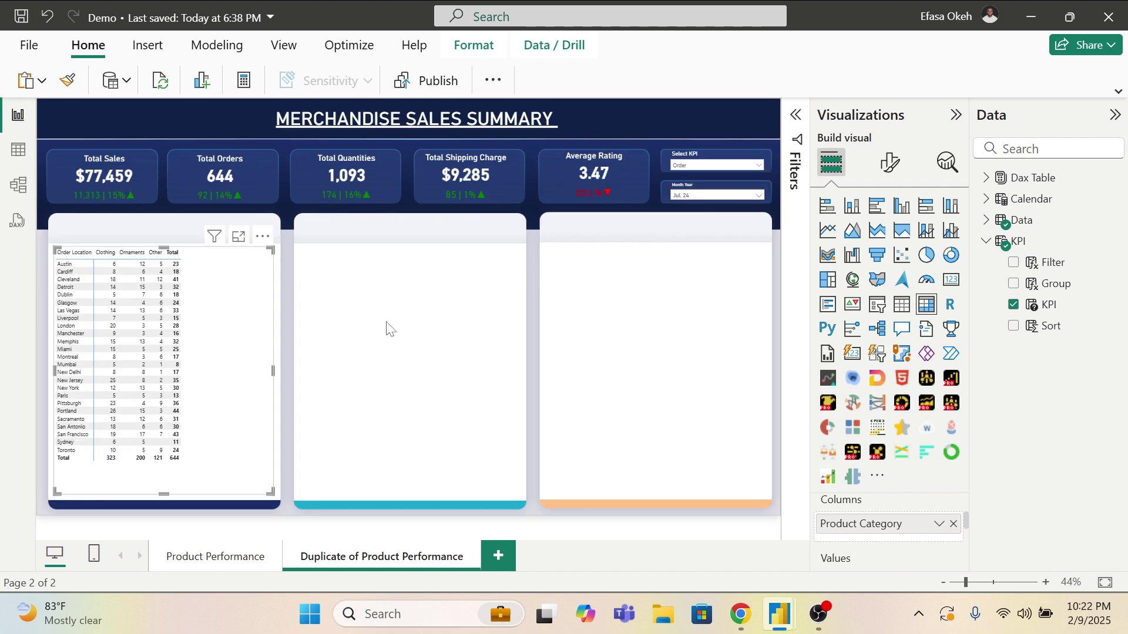
# Step: Test the matrix by switching the Select KPI slicer to Quantity, Ship Charge and Rating, finishing on Sales
pyautogui.click(694, 168)
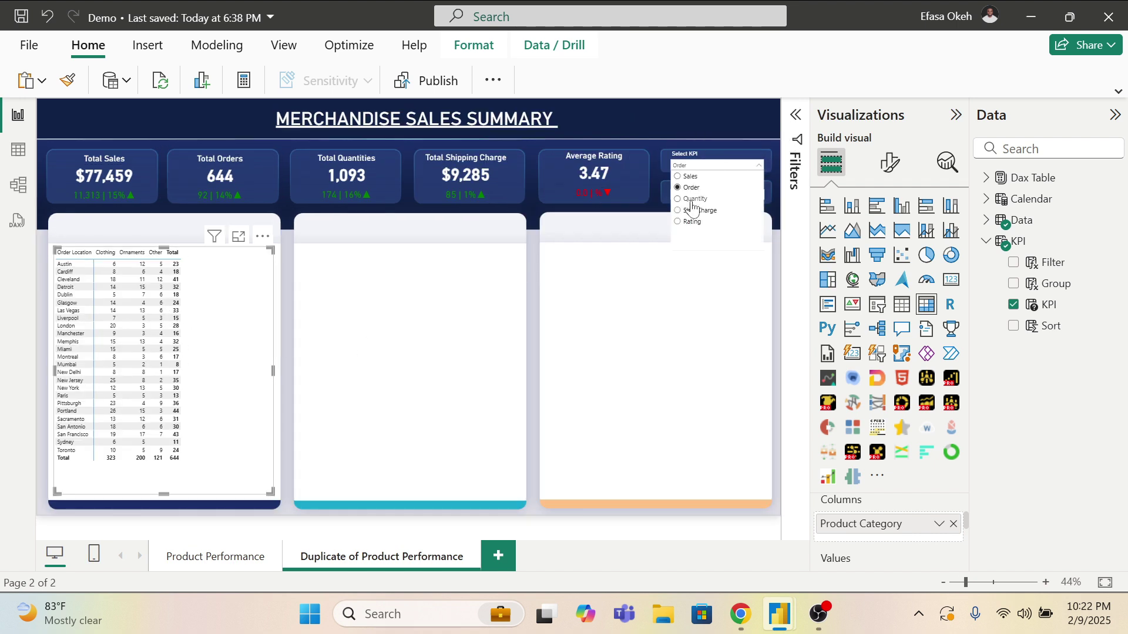
pyautogui.click(693, 199)
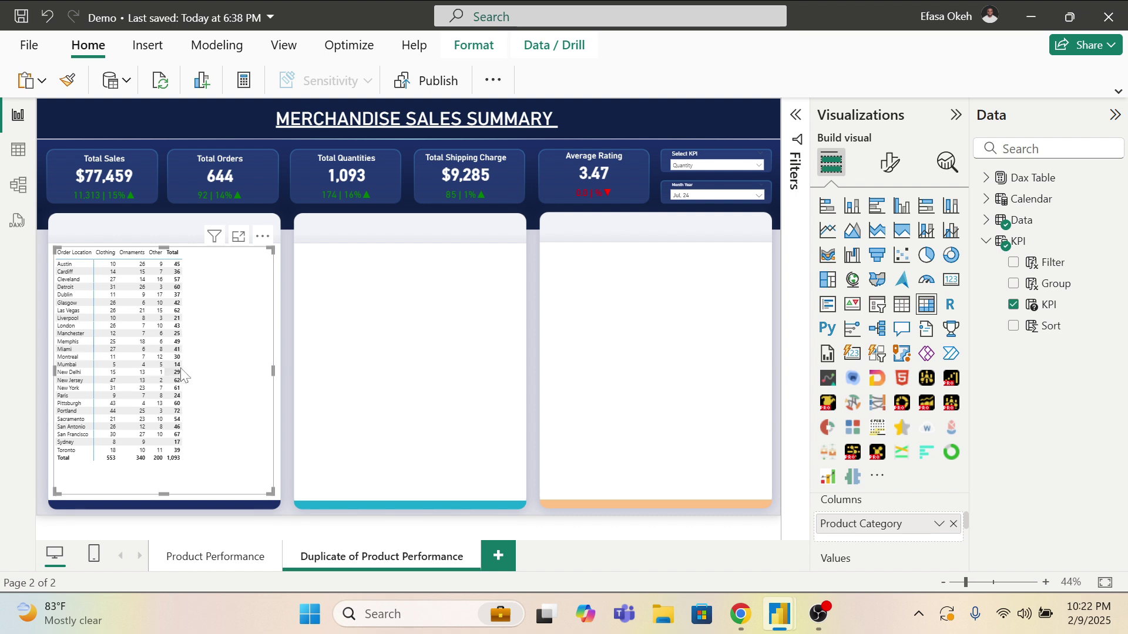
pyautogui.click(693, 168)
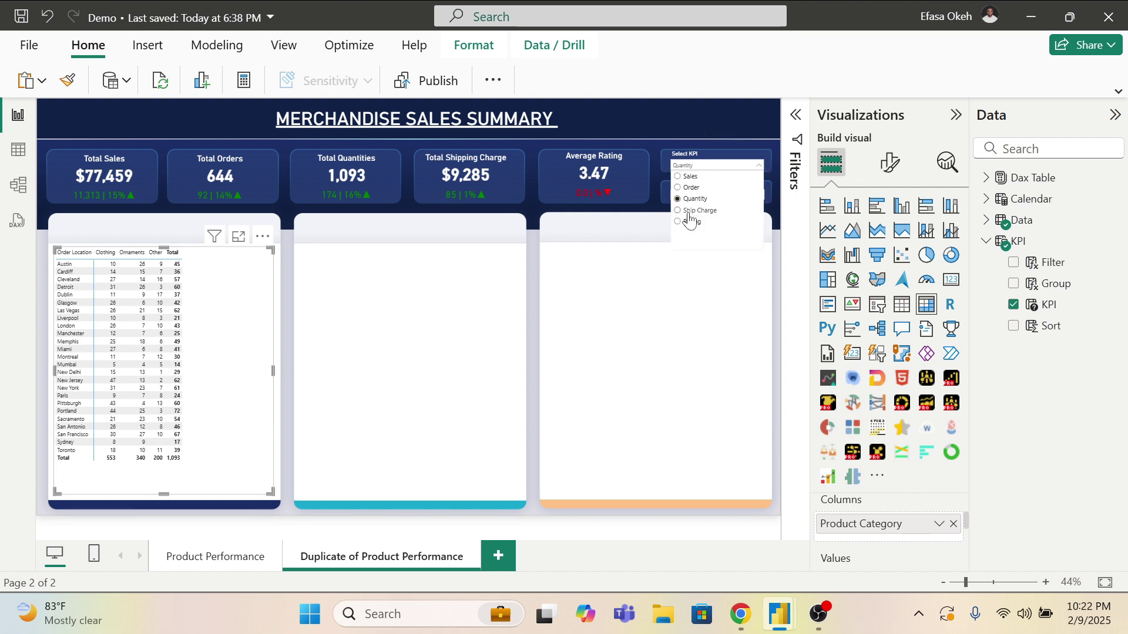
pyautogui.click(696, 210)
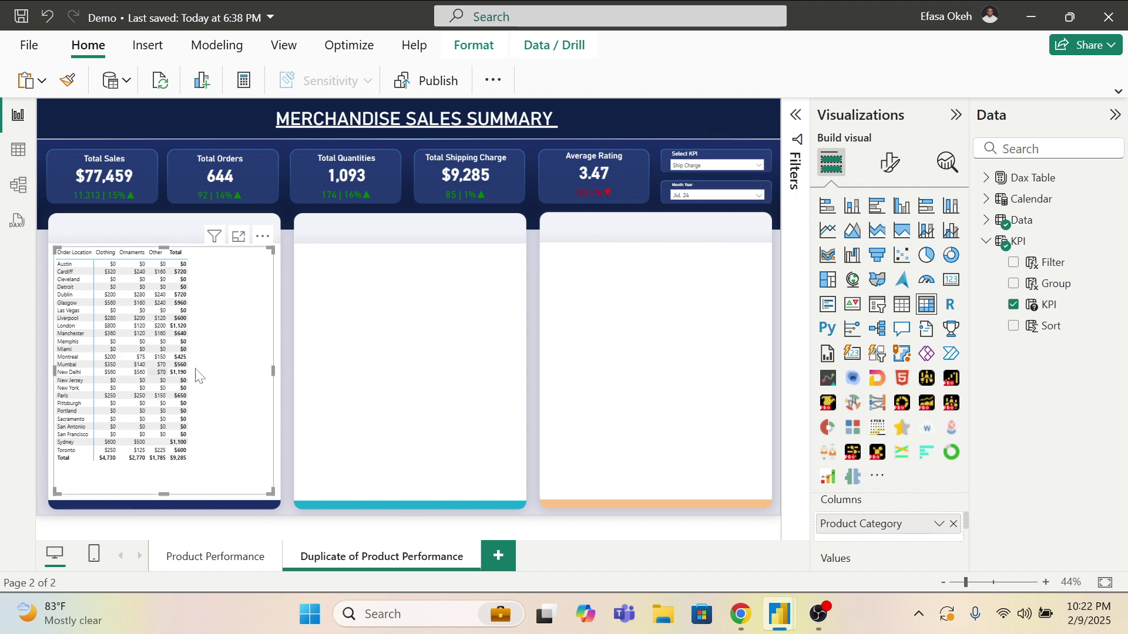
pyautogui.click(706, 170)
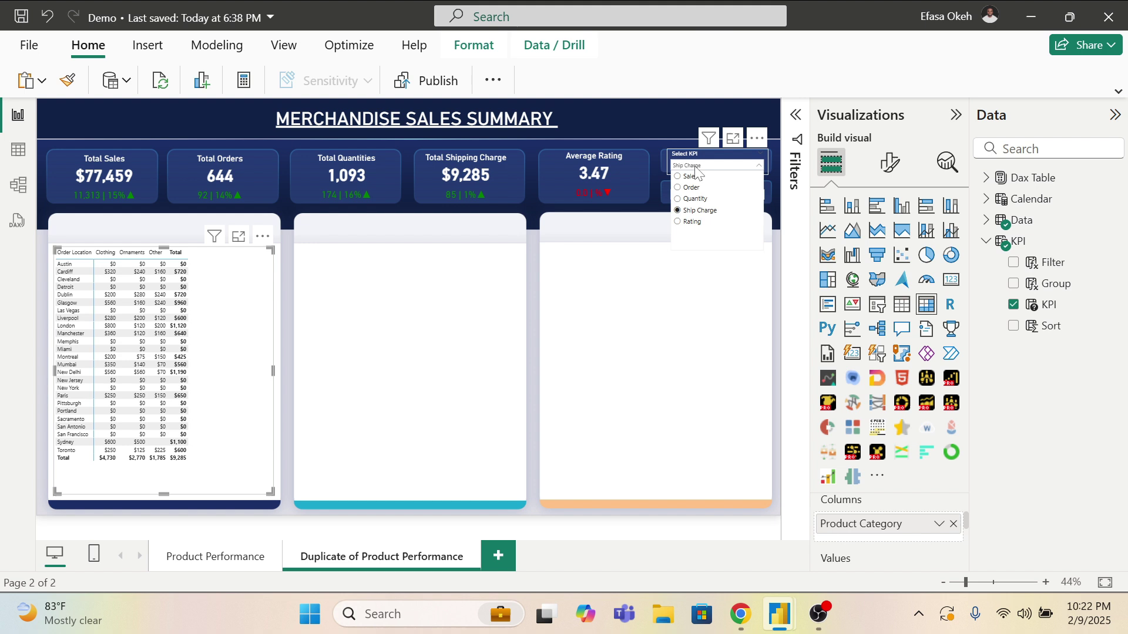
pyautogui.click(695, 222)
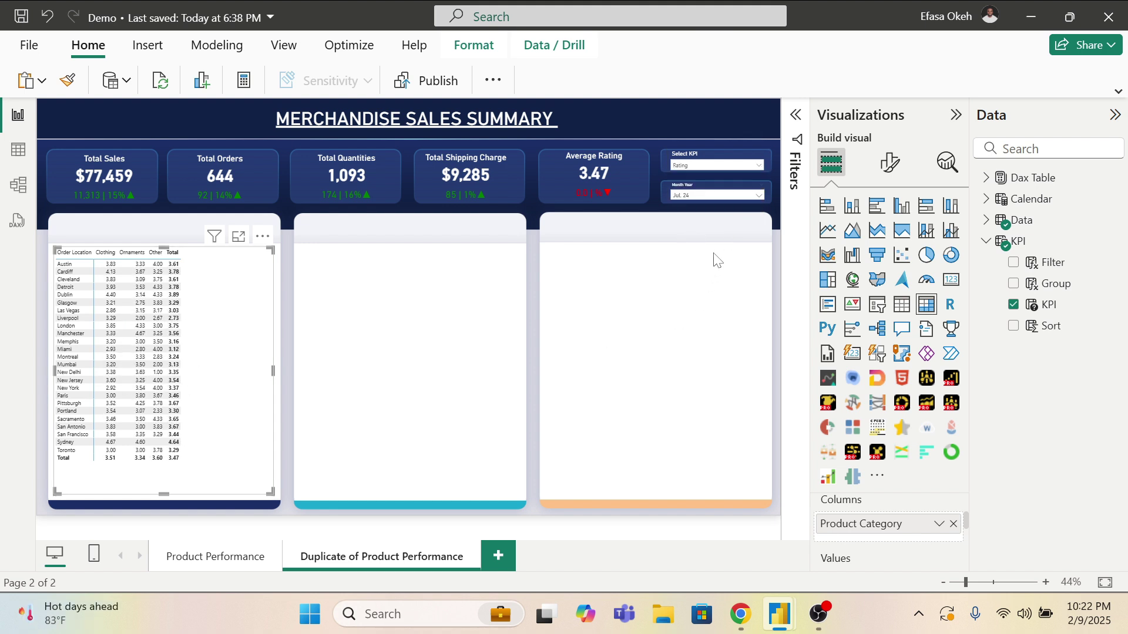
pyautogui.click(706, 171)
pyautogui.click(691, 176)
pyautogui.click(318, 342)
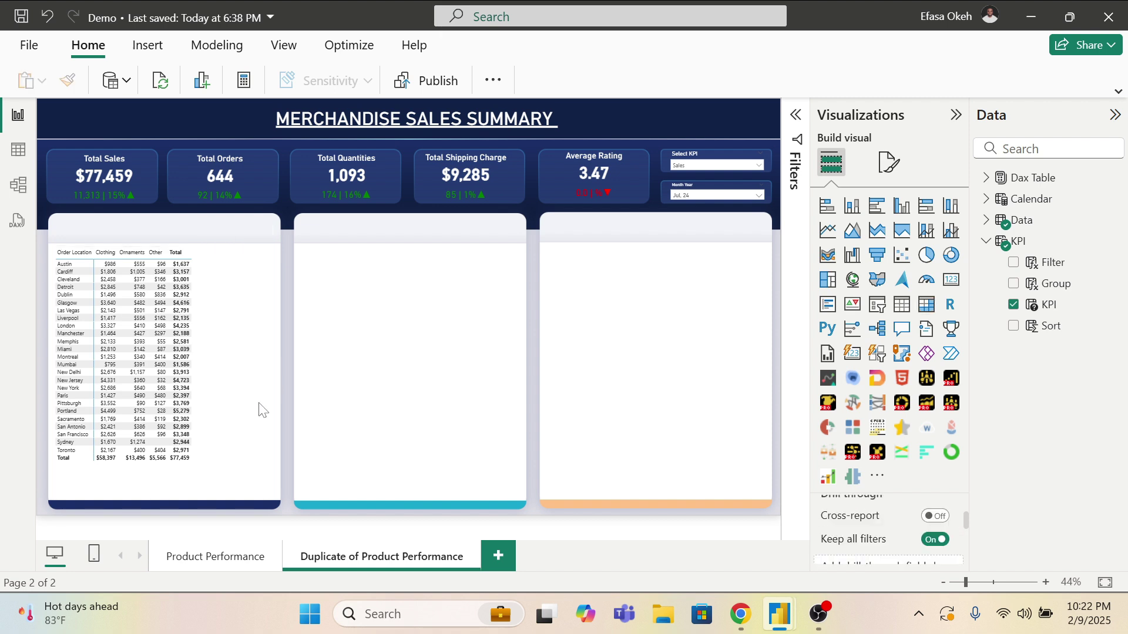
# Step: Set the matrix's style preset to None and its layout to Tabular
pyautogui.click(250, 359)
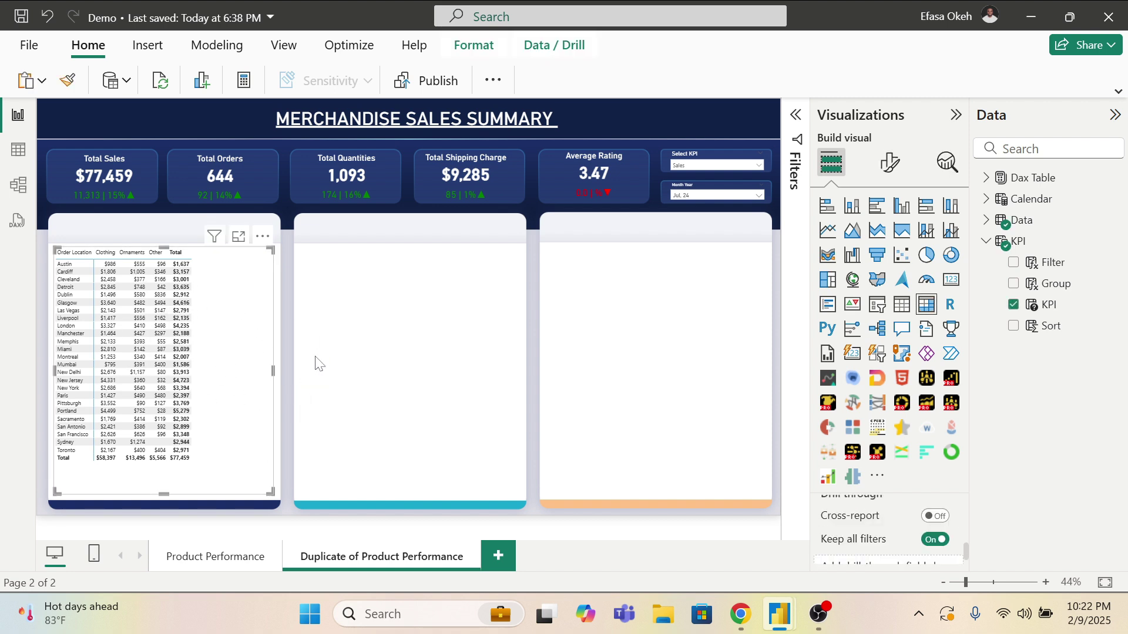
pyautogui.click(888, 162)
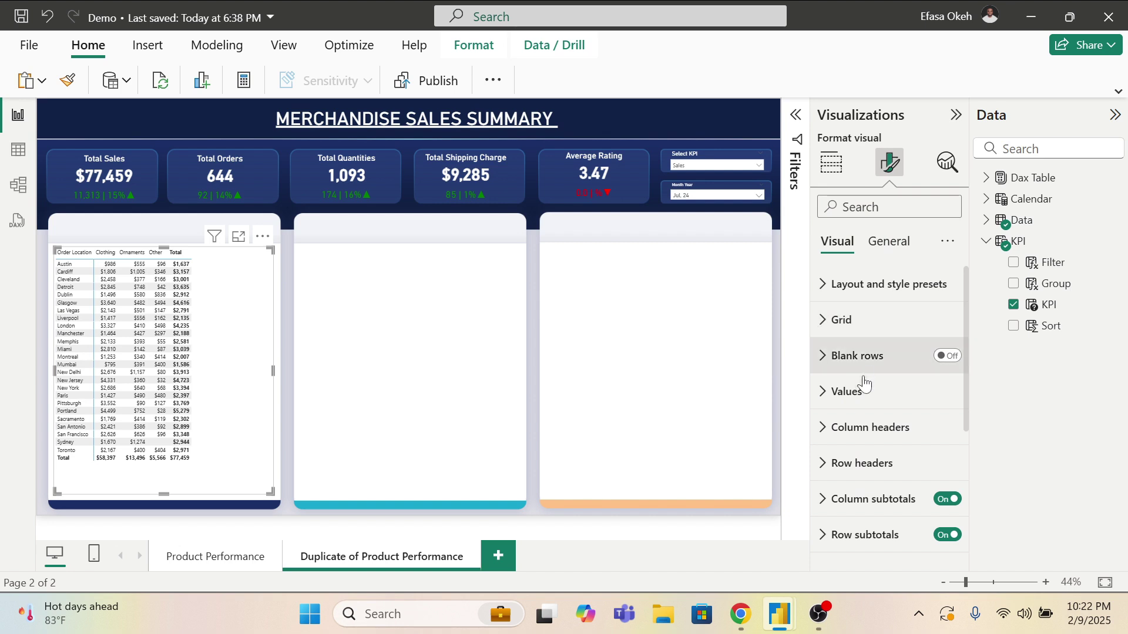
pyautogui.scroll(-3, 849, 388)
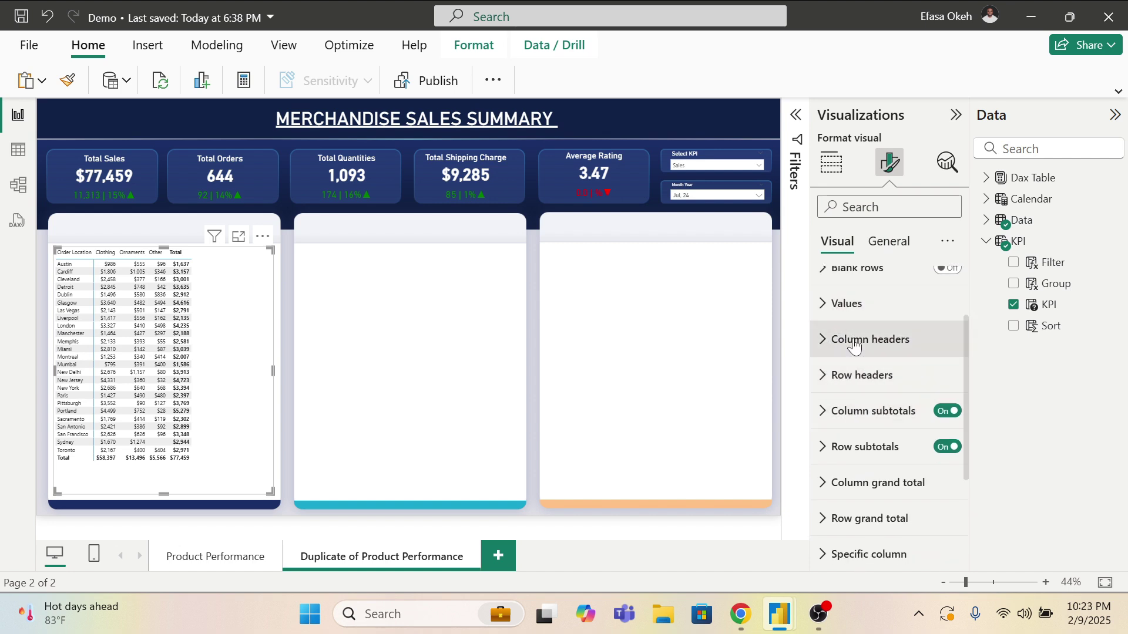
pyautogui.scroll(3, 837, 341)
pyautogui.click(833, 333)
pyautogui.scroll(-5, 849, 388)
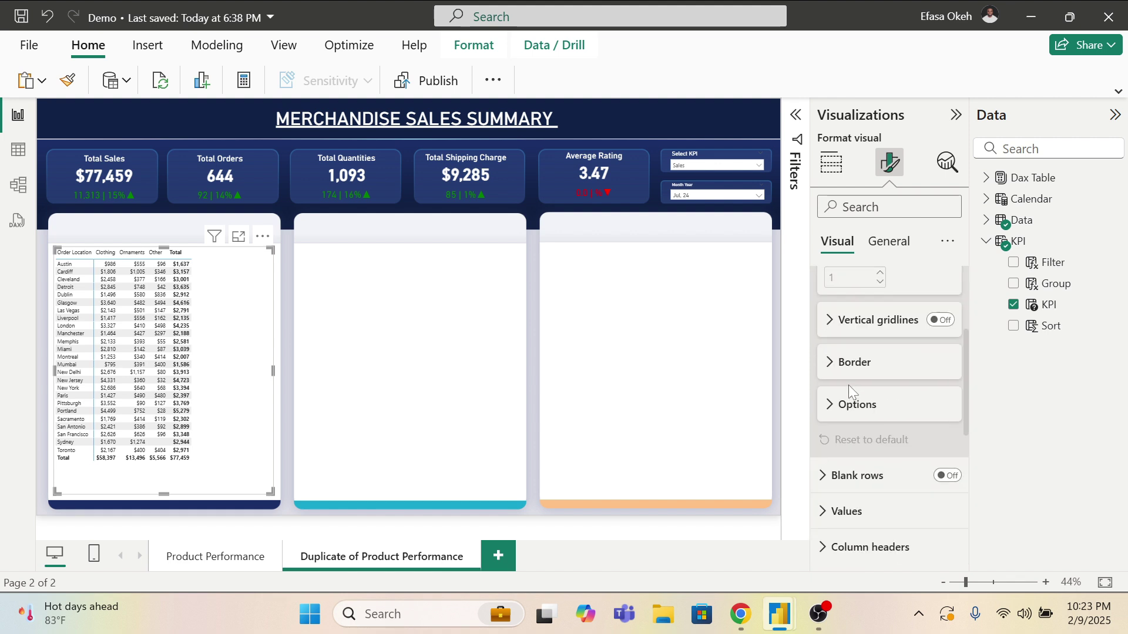
pyautogui.click(840, 405)
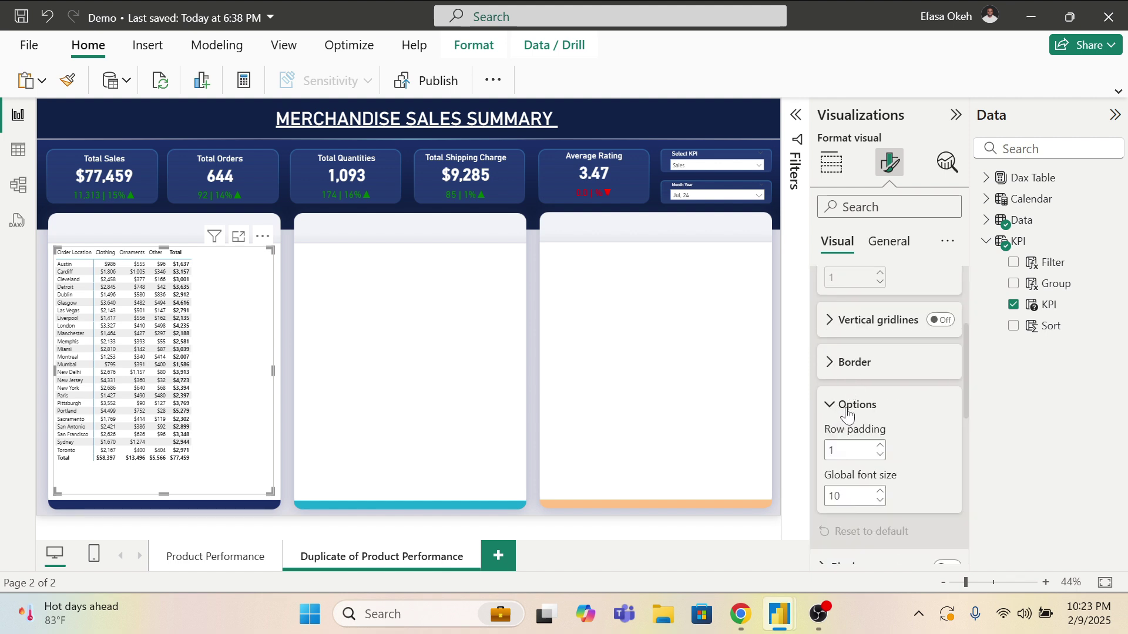
pyautogui.scroll(5, 847, 414)
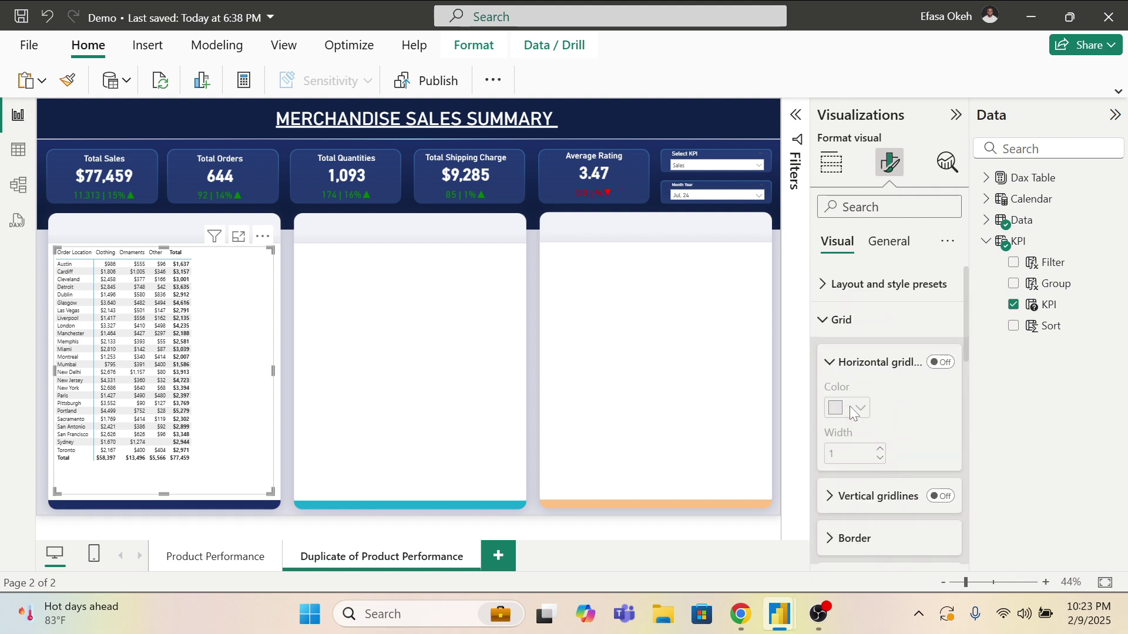
pyautogui.click(859, 293)
pyautogui.click(861, 346)
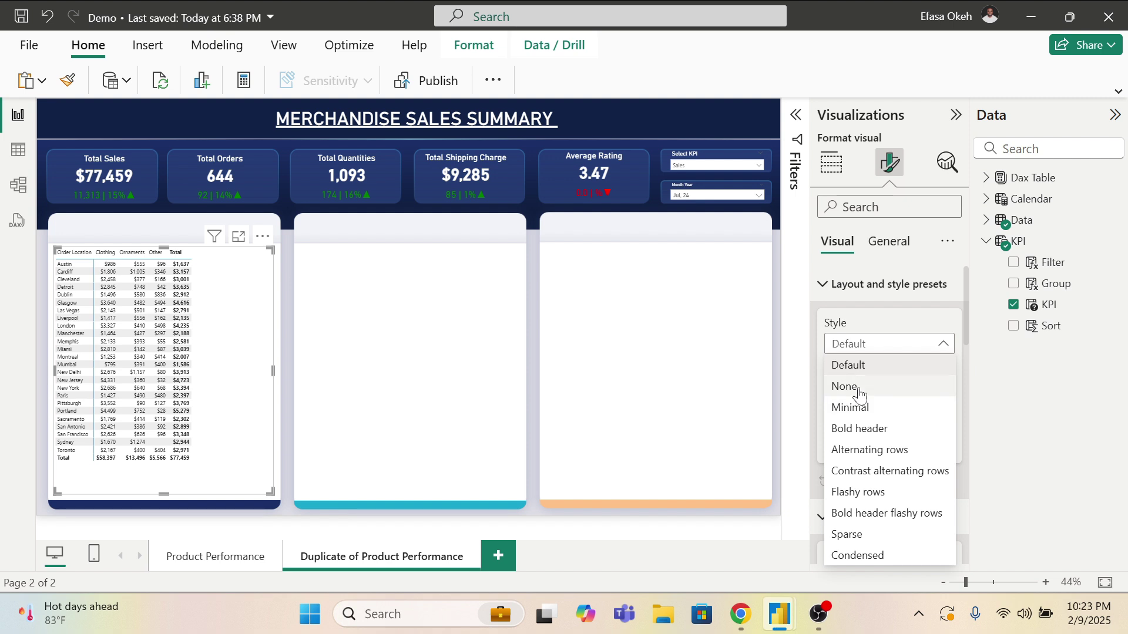
pyautogui.click(854, 385)
pyautogui.click(861, 392)
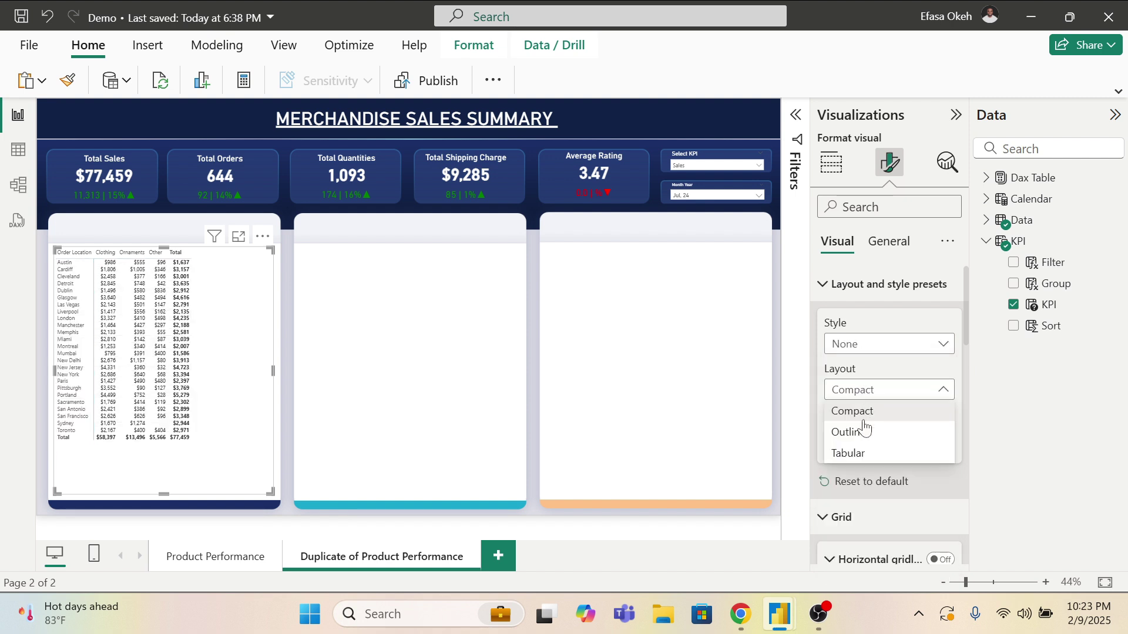
pyautogui.click(848, 453)
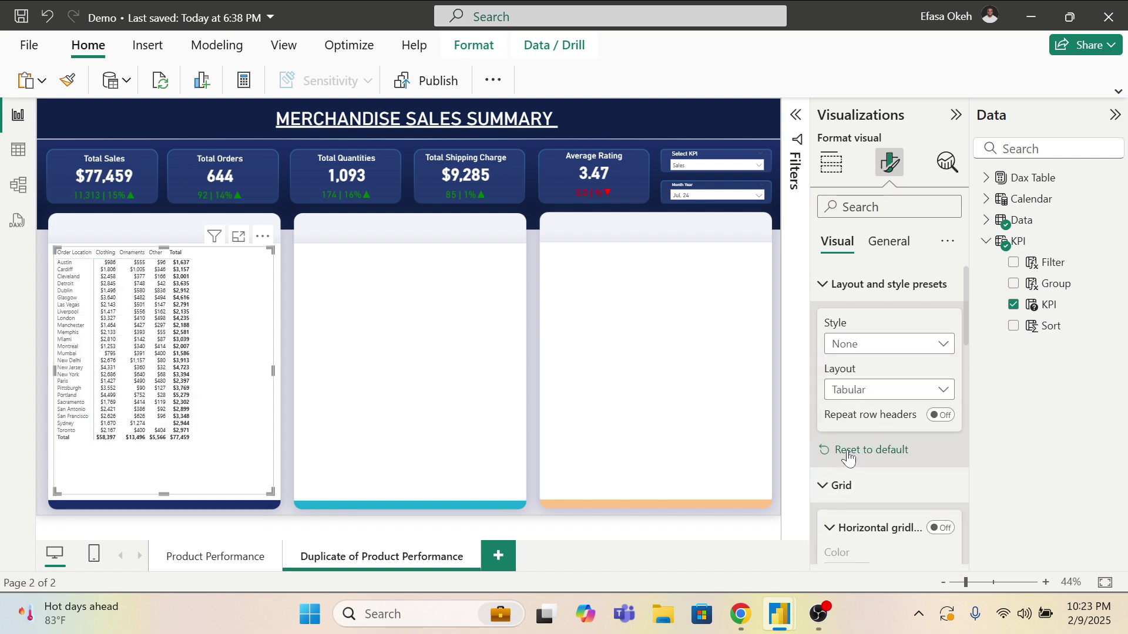
pyautogui.click(822, 285)
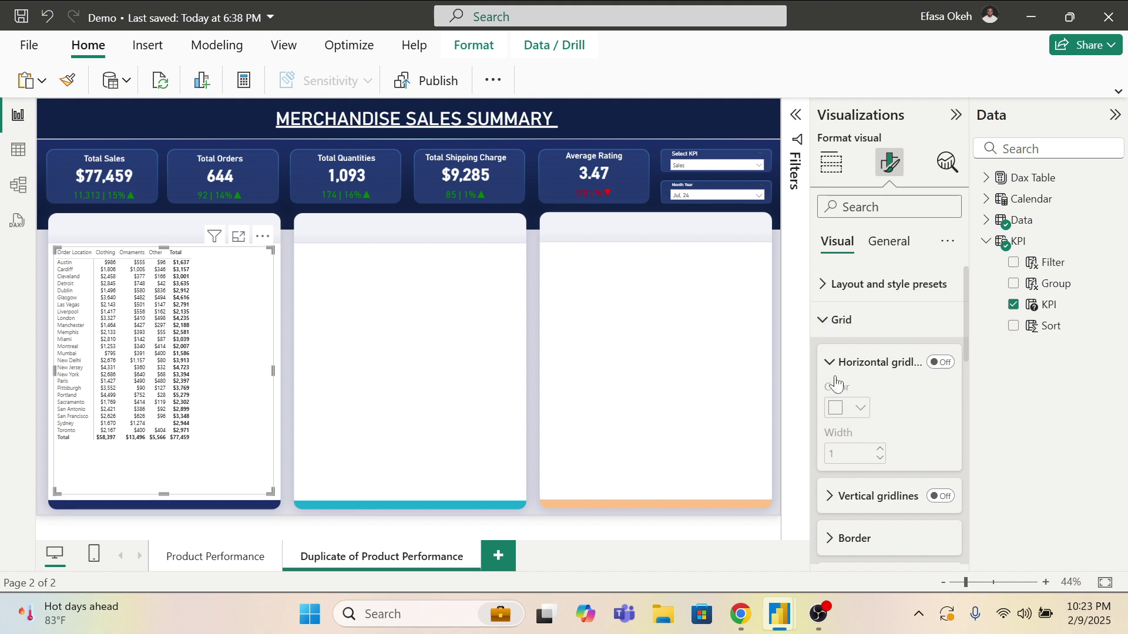
# Step: Set the matrix grid's row padding to 1 and its global font size to 11
pyautogui.scroll(-2, 834, 405)
pyautogui.scroll(-2, 850, 482)
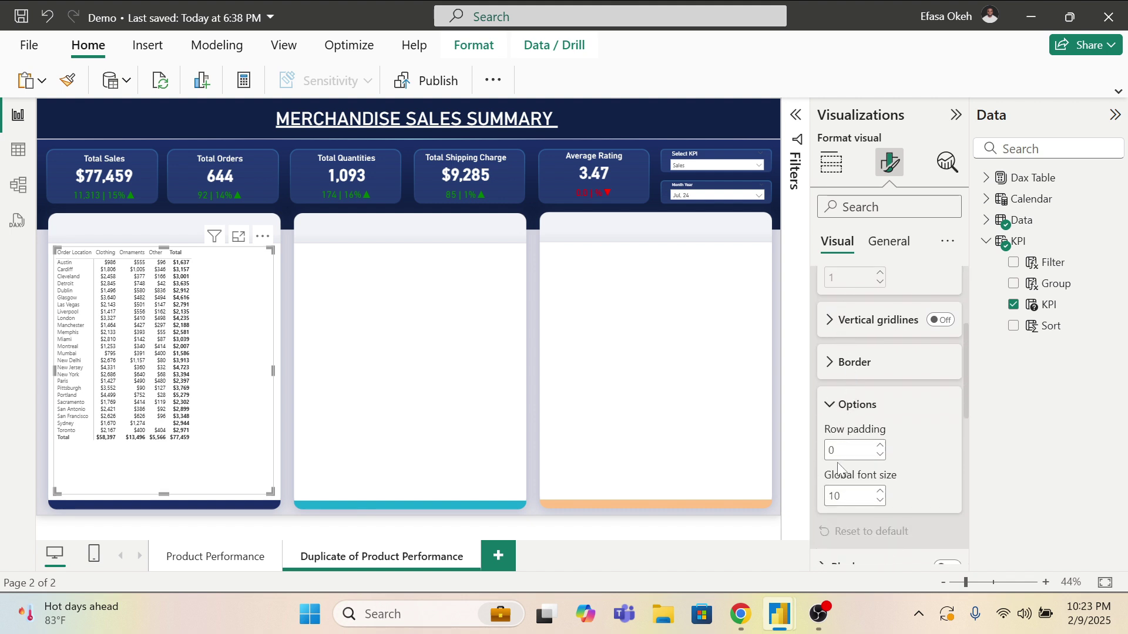
pyautogui.click(879, 453)
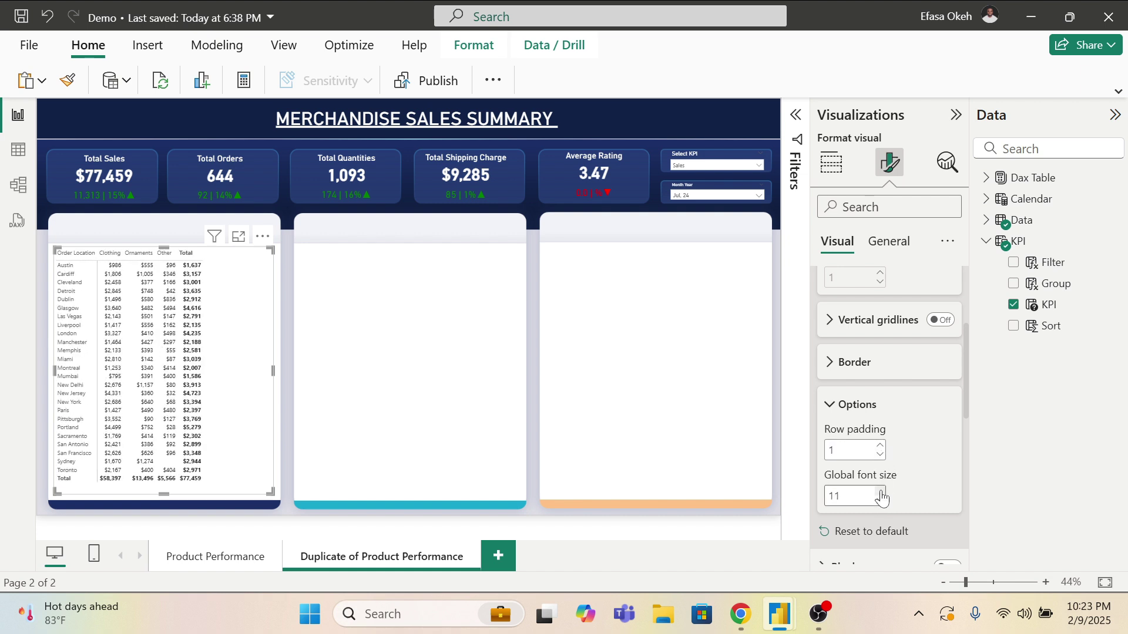
pyautogui.click(880, 493)
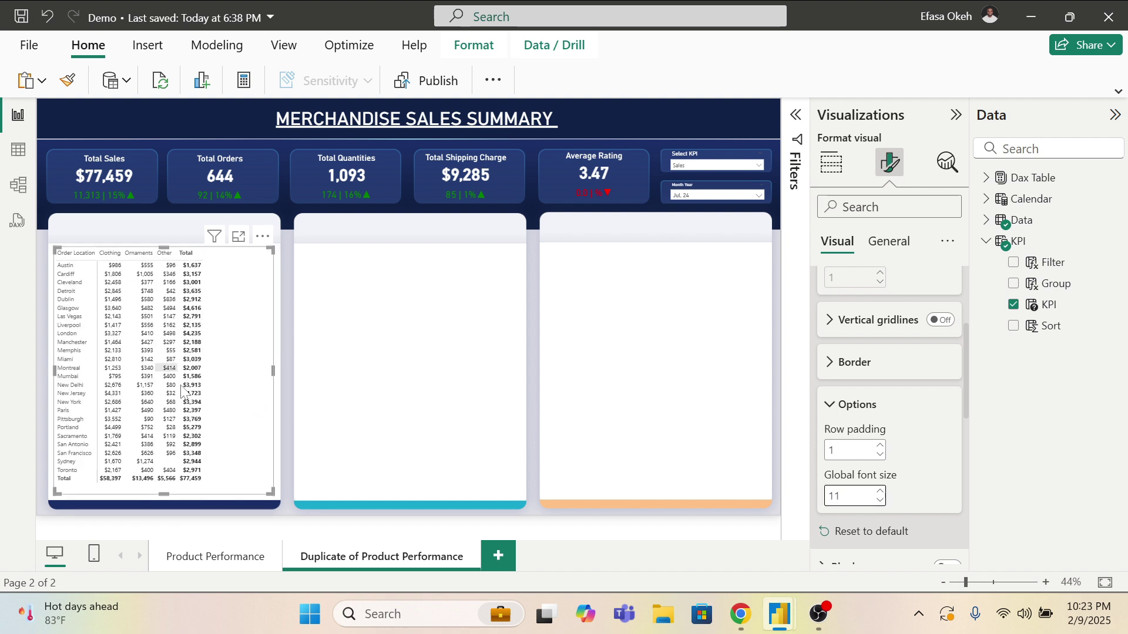
pyautogui.click(836, 406)
pyautogui.scroll(3, 840, 370)
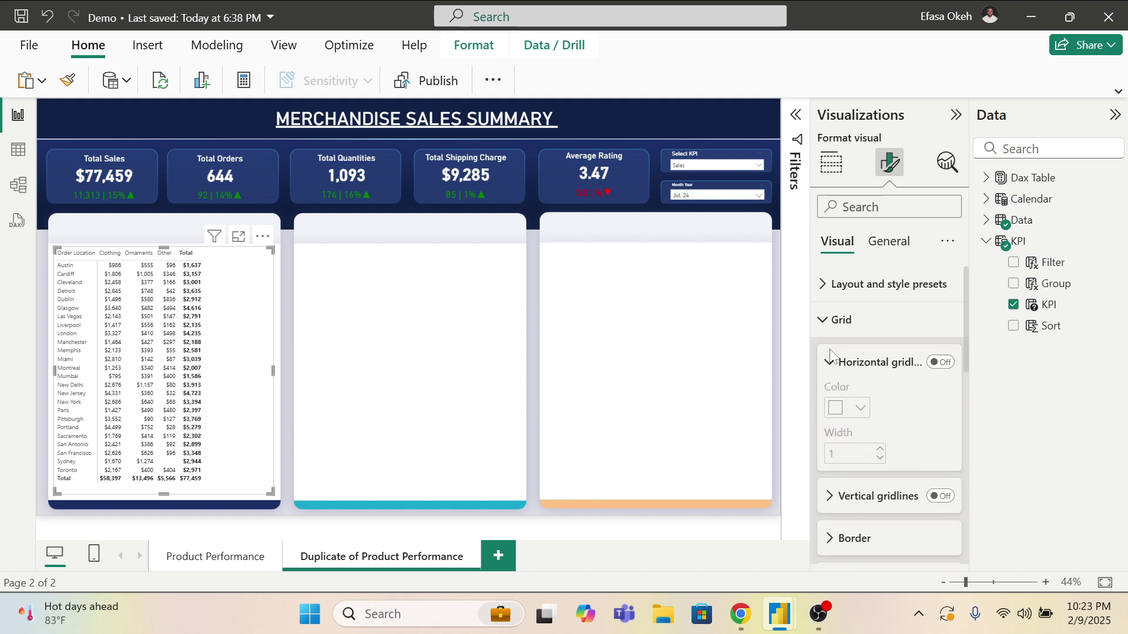
pyautogui.click(837, 320)
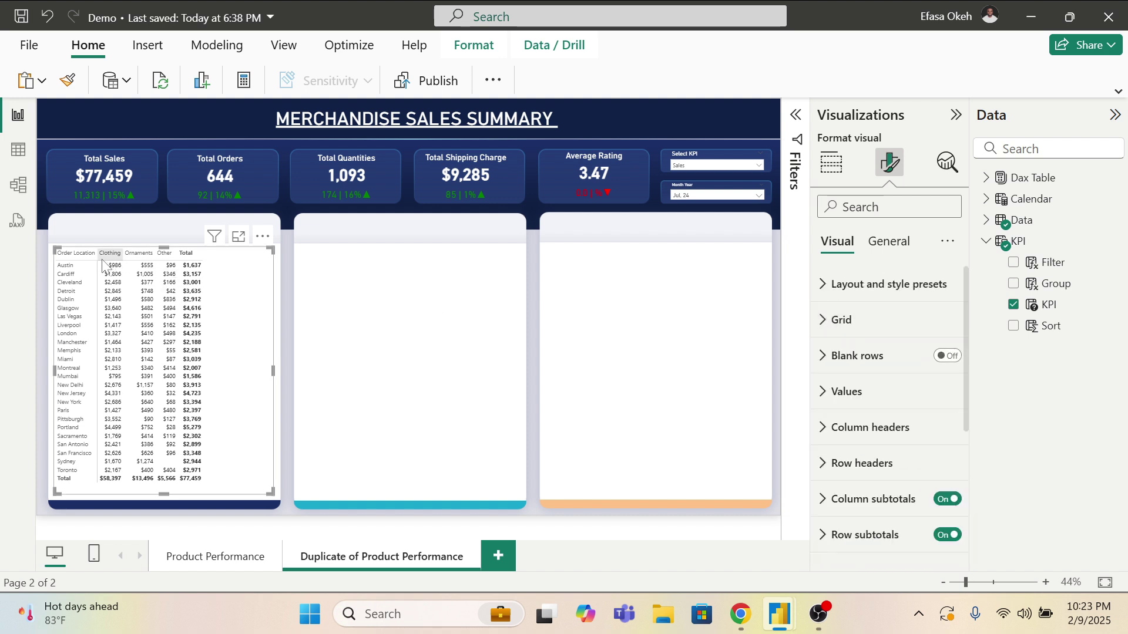
# Step: Widen the Order Location column and the product category columns to spread the matrix across its panel
pyautogui.moveTo(99, 259); pyautogui.dragTo(127, 259)
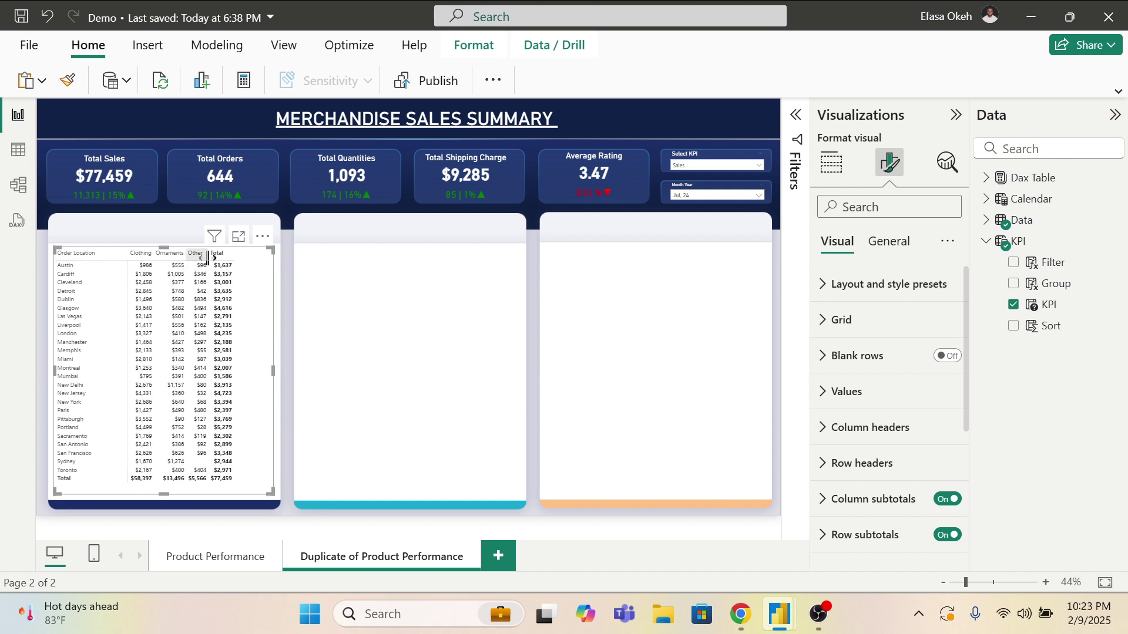
pyautogui.moveTo(209, 257); pyautogui.dragTo(262, 256)
pyautogui.click(378, 353)
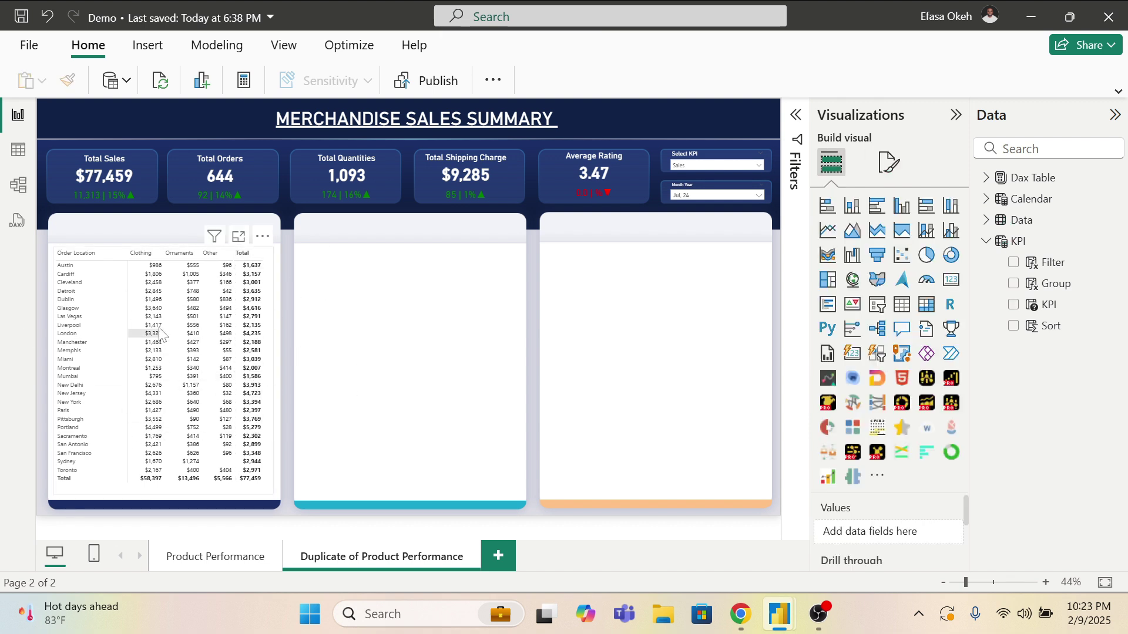
# Step: Turn on background color conditional formatting for the TotalSales series in the matrix's cell elements
pyautogui.click(273, 307)
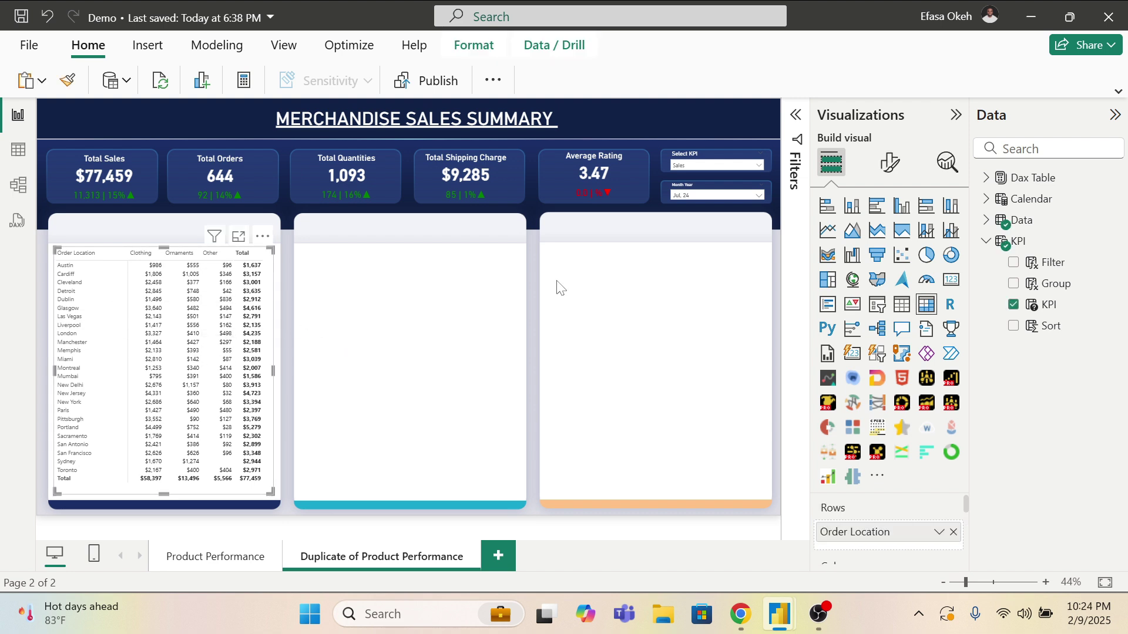
pyautogui.click(890, 165)
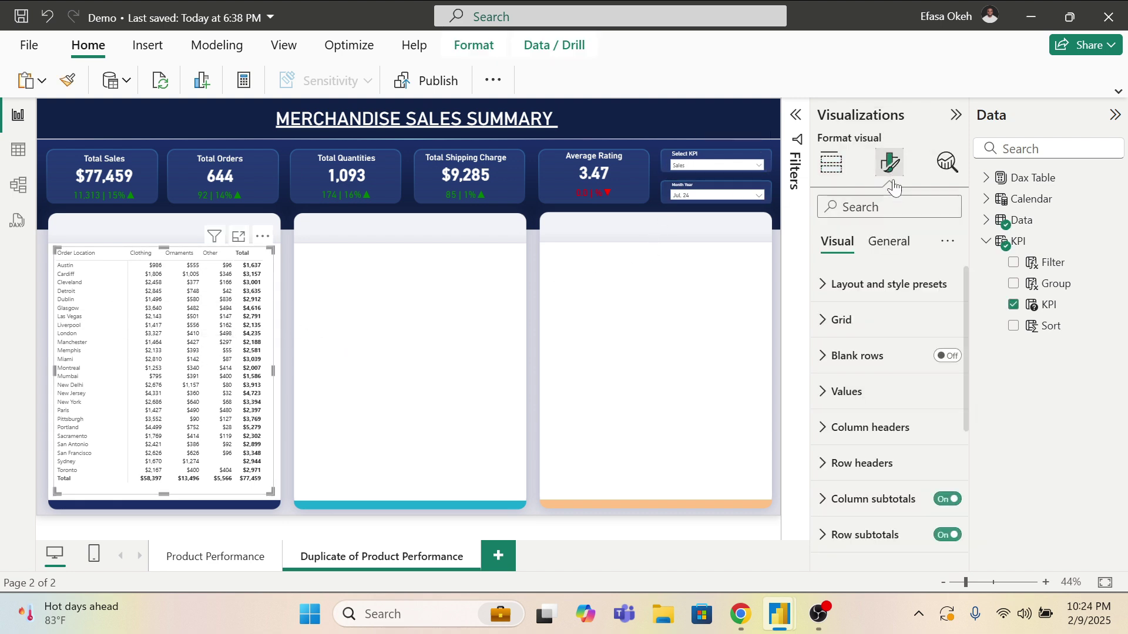
pyautogui.scroll(-5, 879, 395)
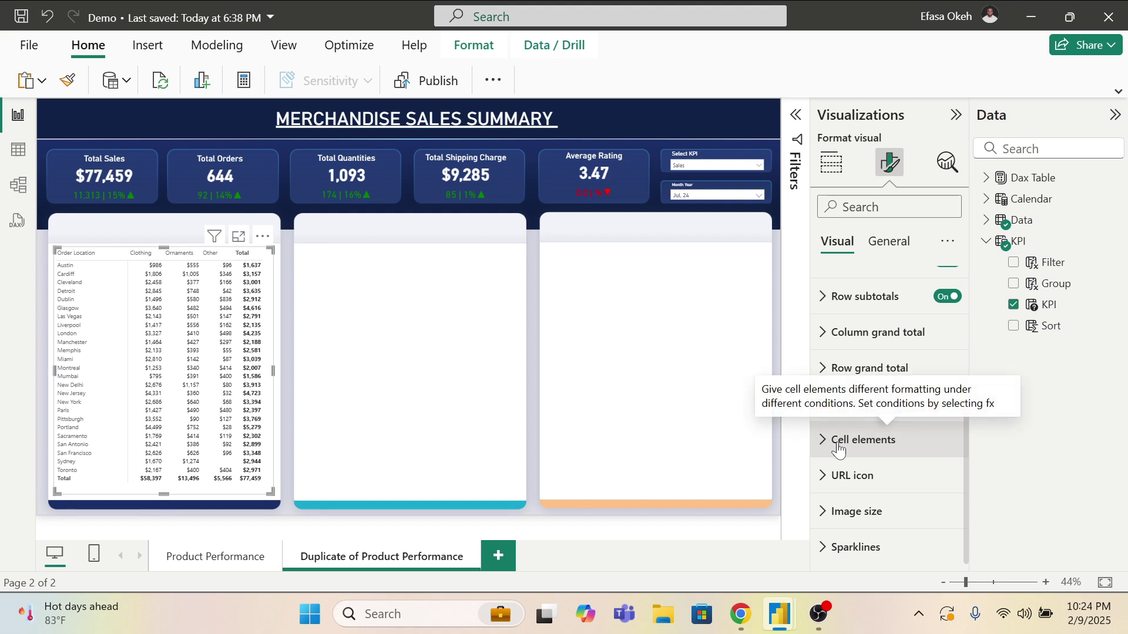
pyautogui.click(840, 448)
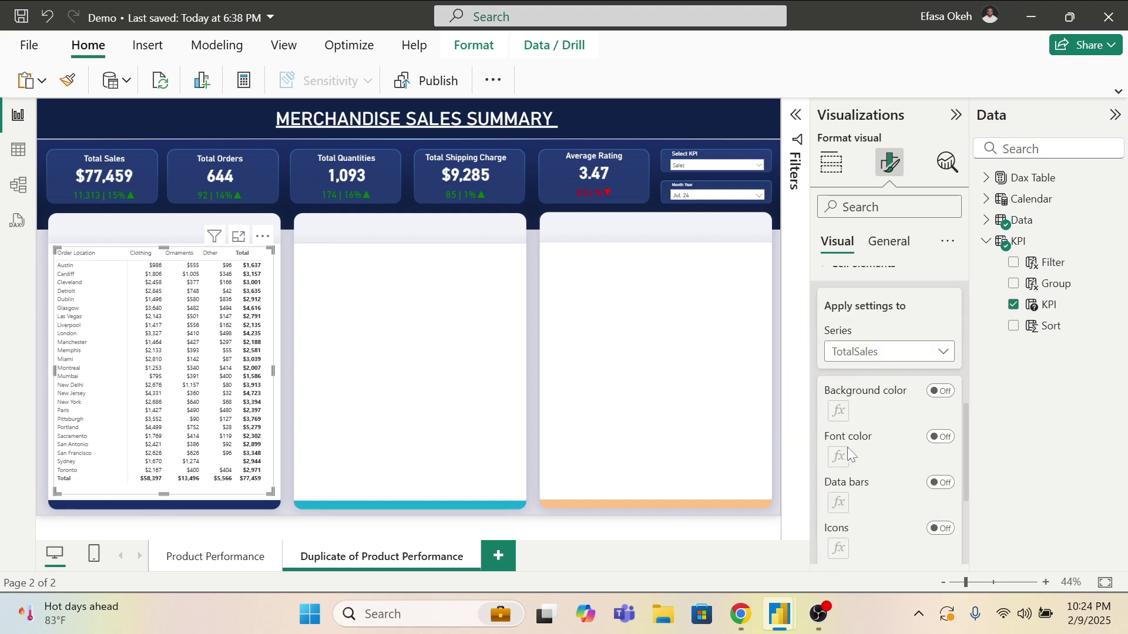
pyautogui.click(943, 391)
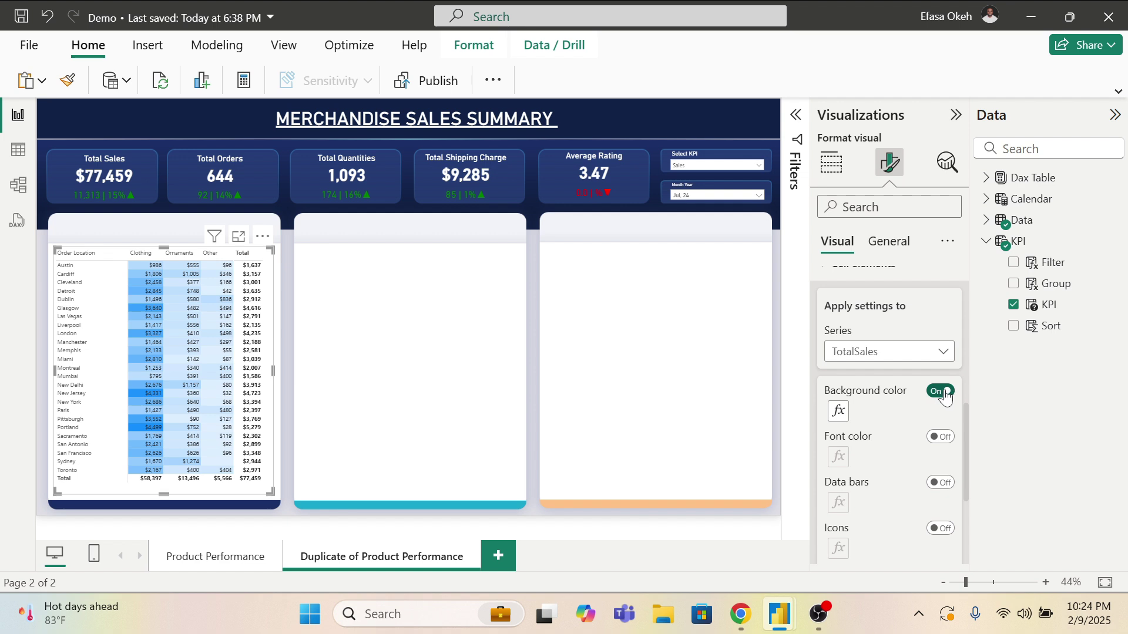
# Step: Try data bars in place of the background color on the matrix's TotalSales series
pyautogui.click(937, 392)
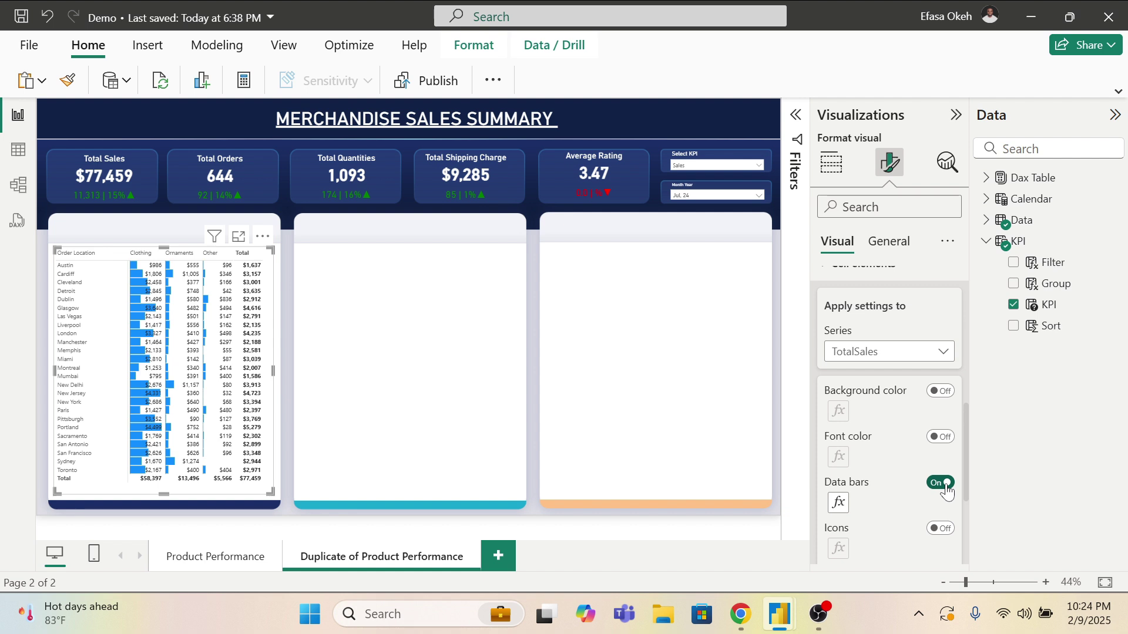
pyautogui.click(938, 484)
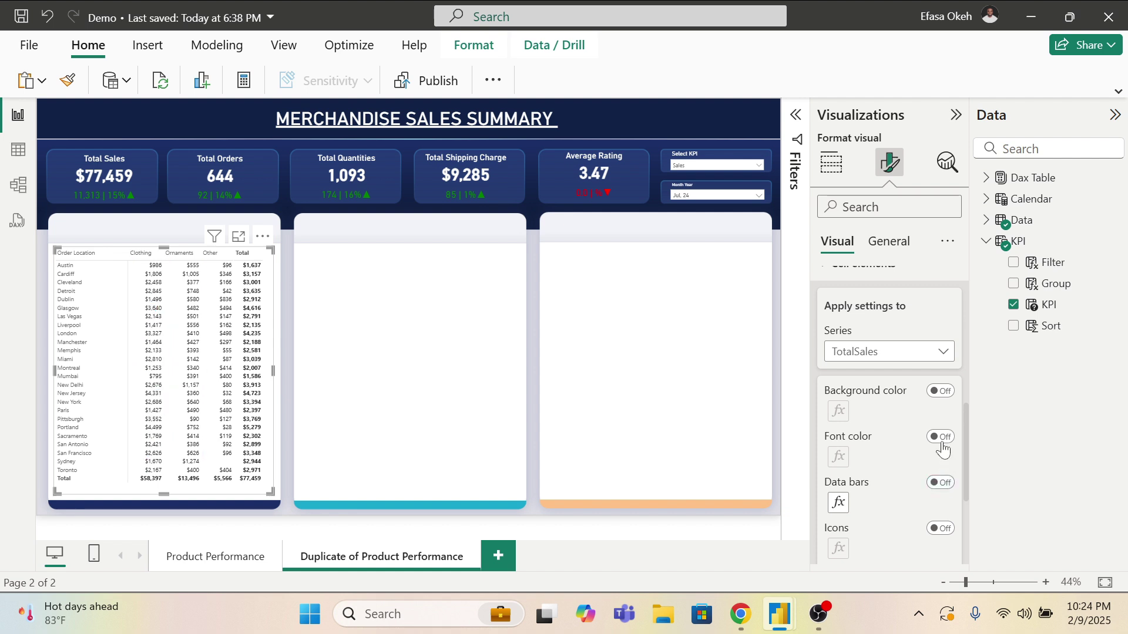
pyautogui.click(939, 391)
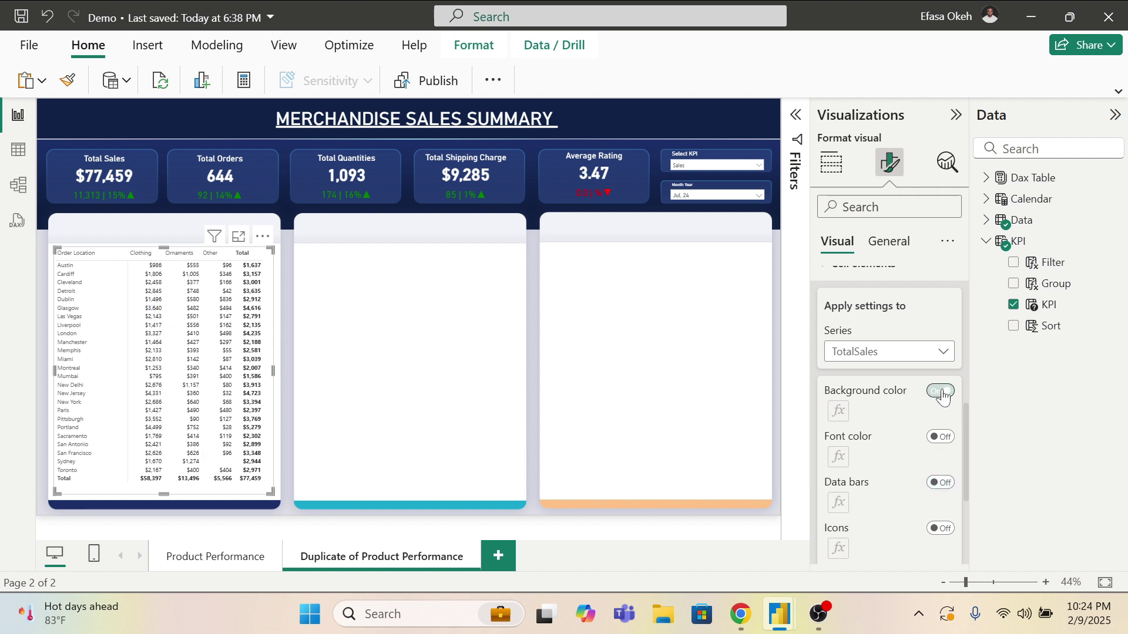
# Step: Set the maximum color of the TotalSales background gradient to a darker blue theme shade
pyautogui.click(841, 412)
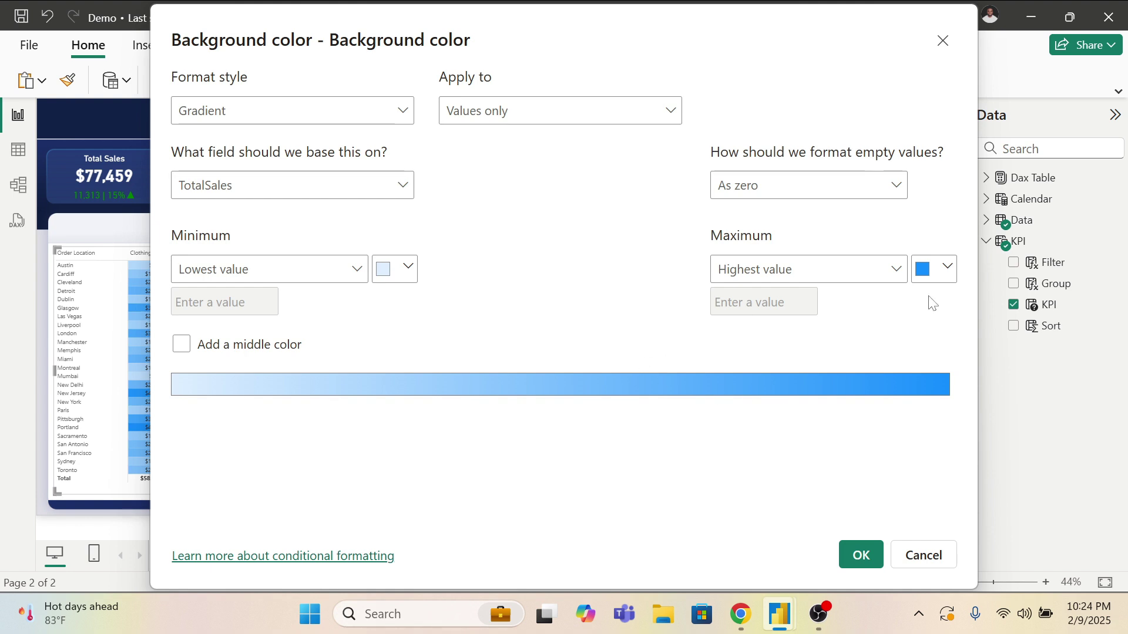
pyautogui.click(943, 269)
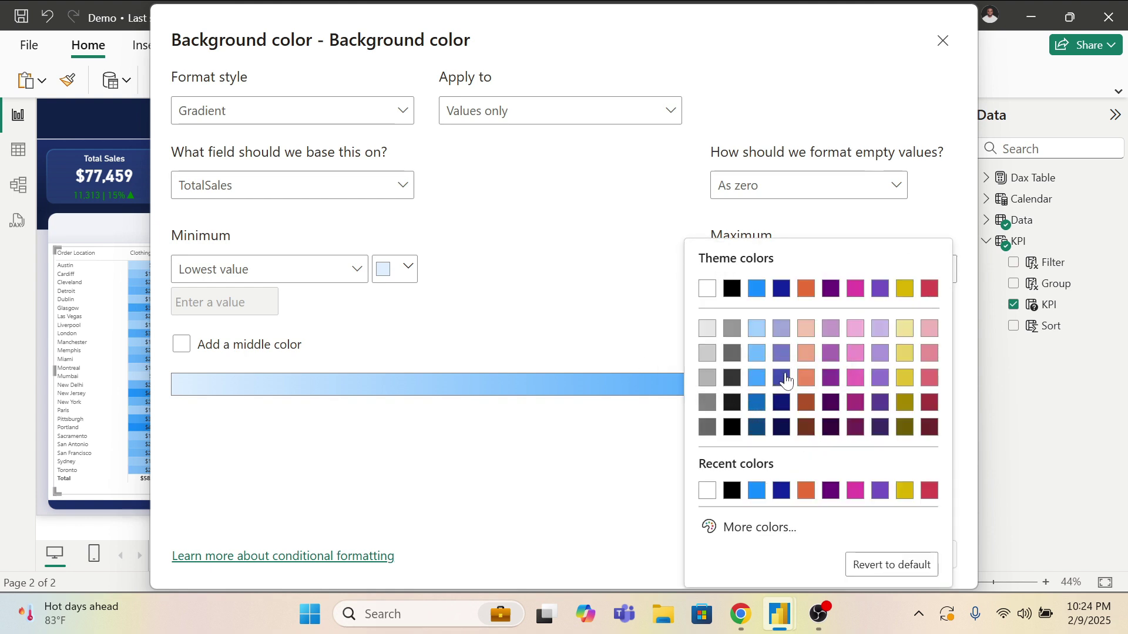
pyautogui.click(761, 412)
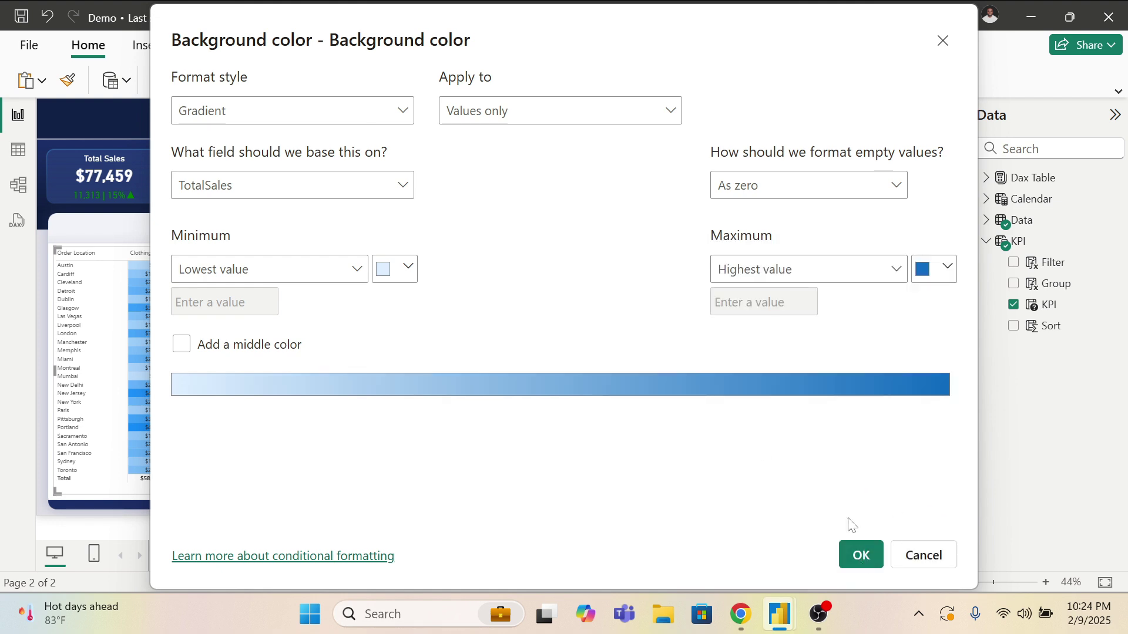
pyautogui.click(860, 551)
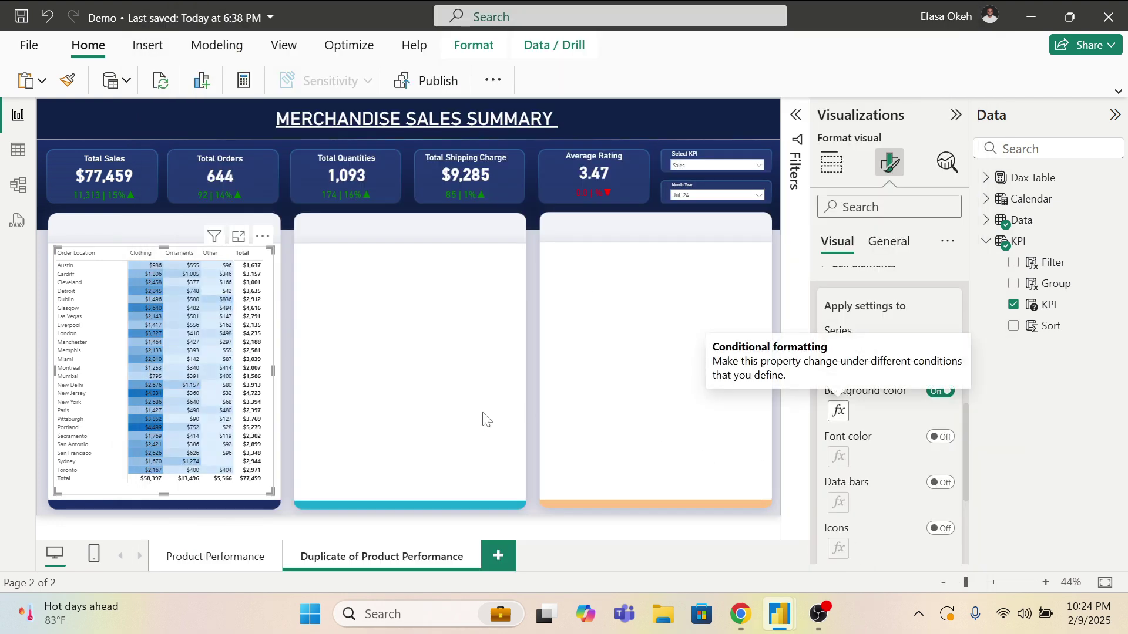
# Step: Switch the Select KPI slicer to Order and enable background color conditional formatting for the matrix's TotalOrders series
pyautogui.click(333, 343)
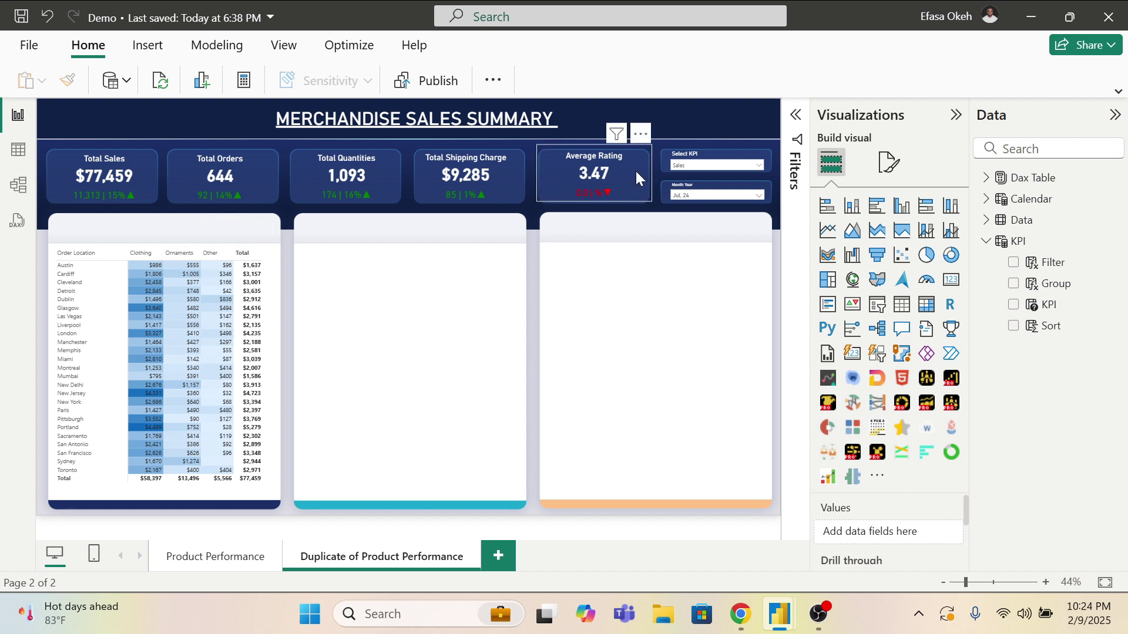
pyautogui.click(681, 165)
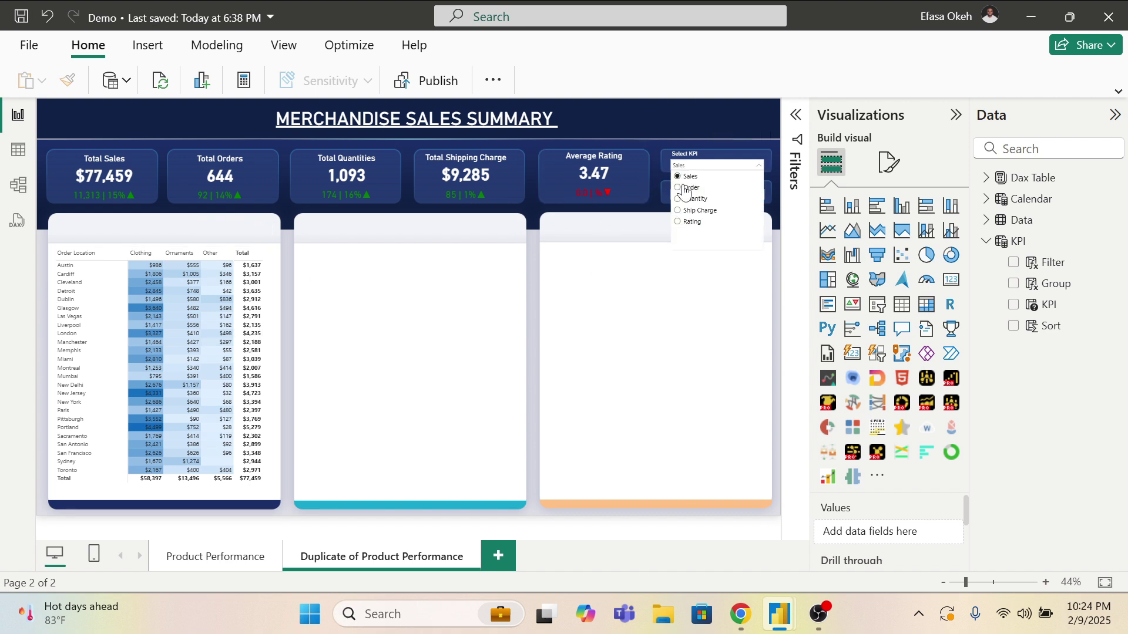
pyautogui.click(686, 188)
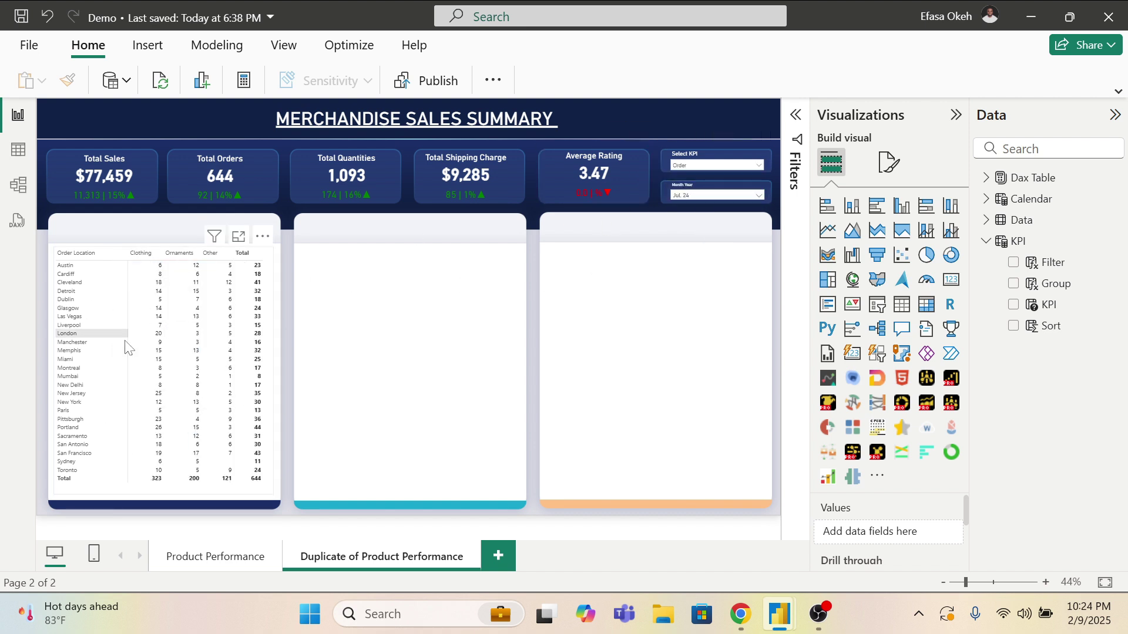
pyautogui.click(273, 282)
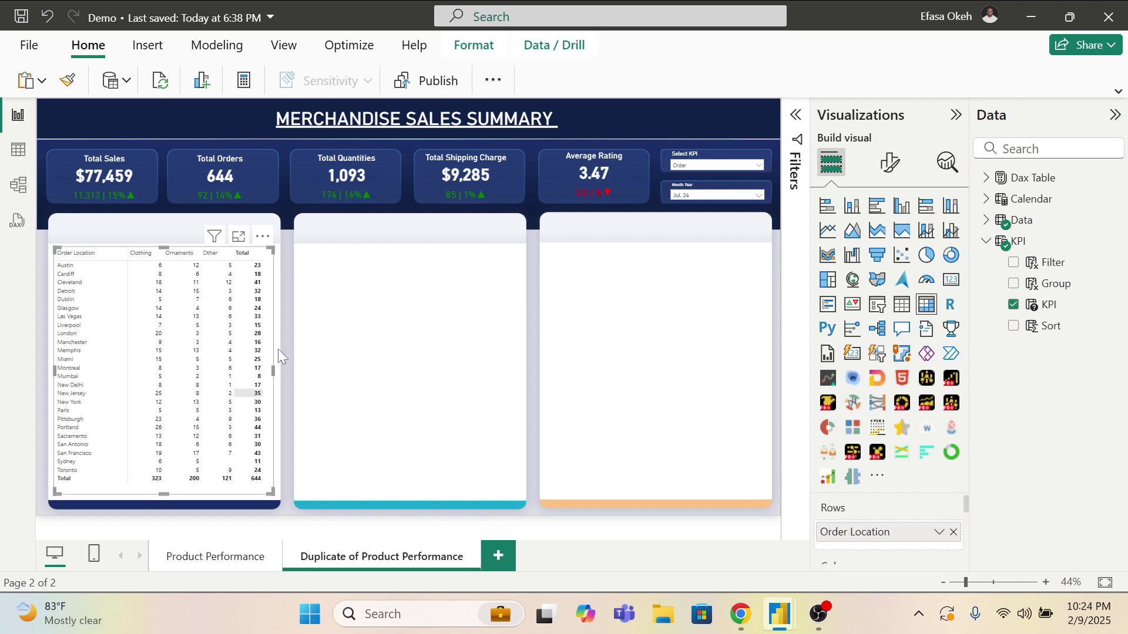
pyautogui.click(892, 179)
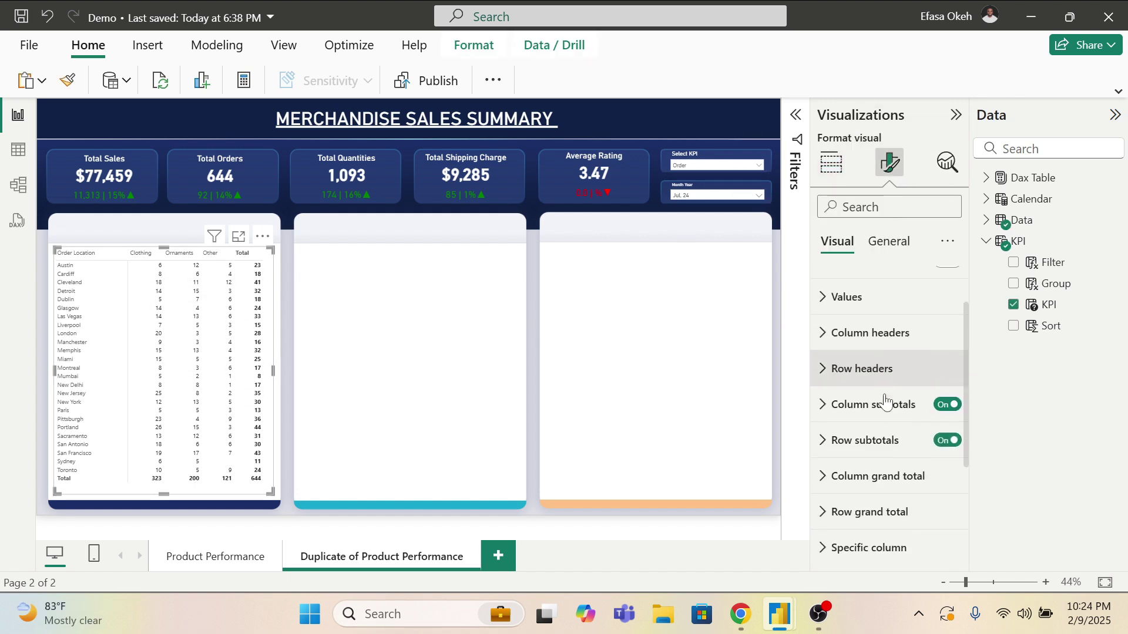
pyautogui.scroll(-3, 861, 446)
pyautogui.click(861, 440)
pyautogui.scroll(-3, 865, 460)
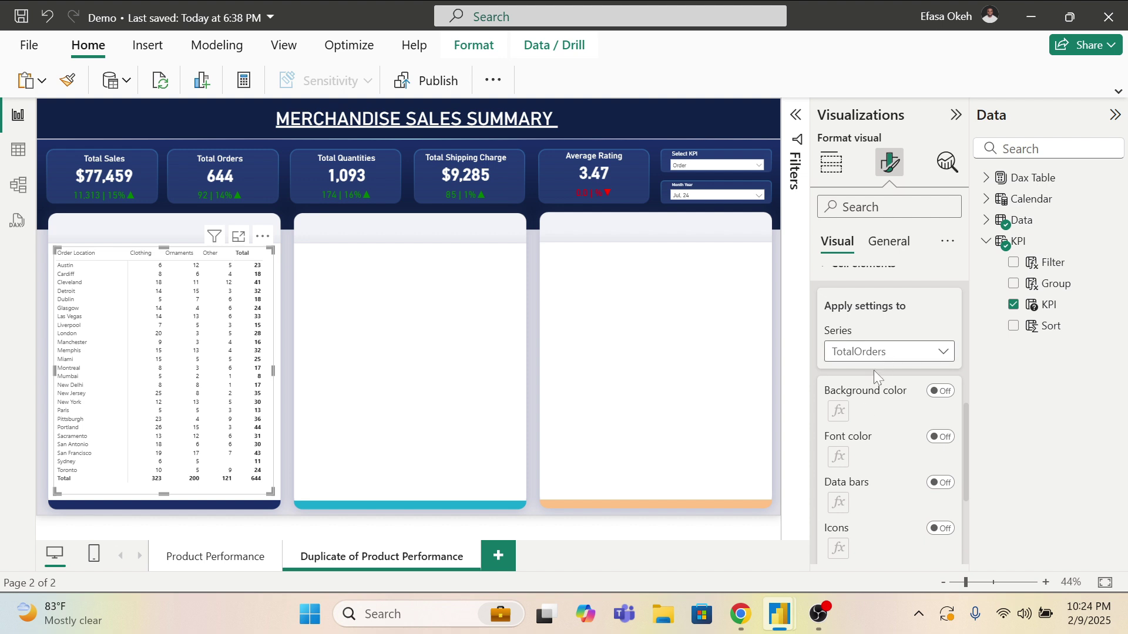
pyautogui.click(940, 391)
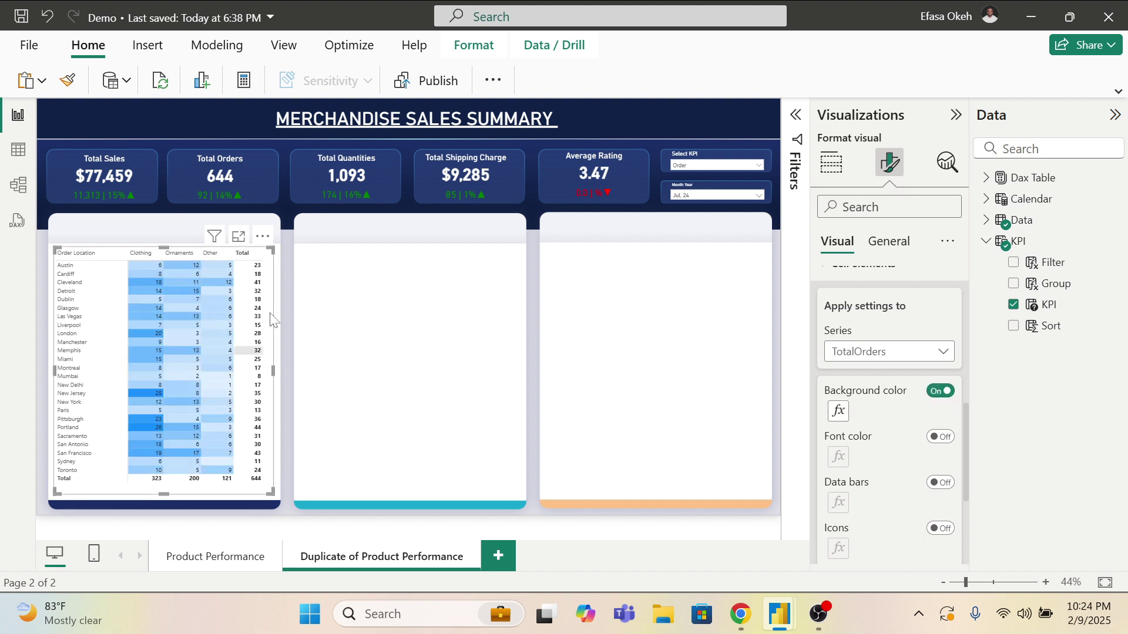
# Step: Switch the Select KPI slicer to Quantity and enable background color conditional formatting for the matrix's quantity series
pyautogui.click(433, 317)
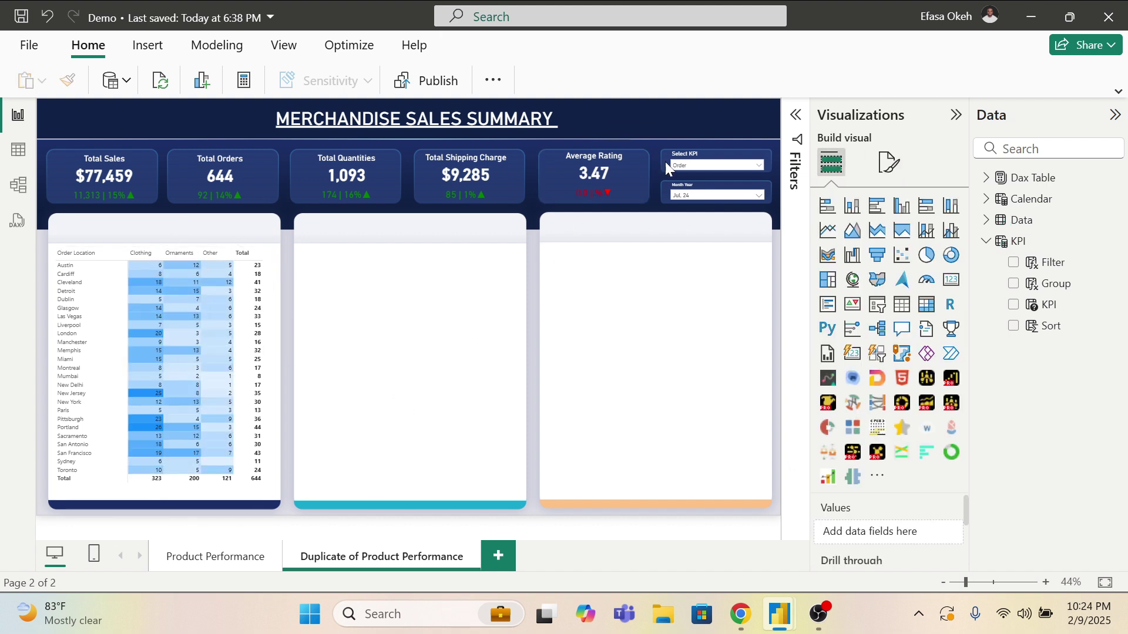
pyautogui.click(690, 166)
pyautogui.click(694, 200)
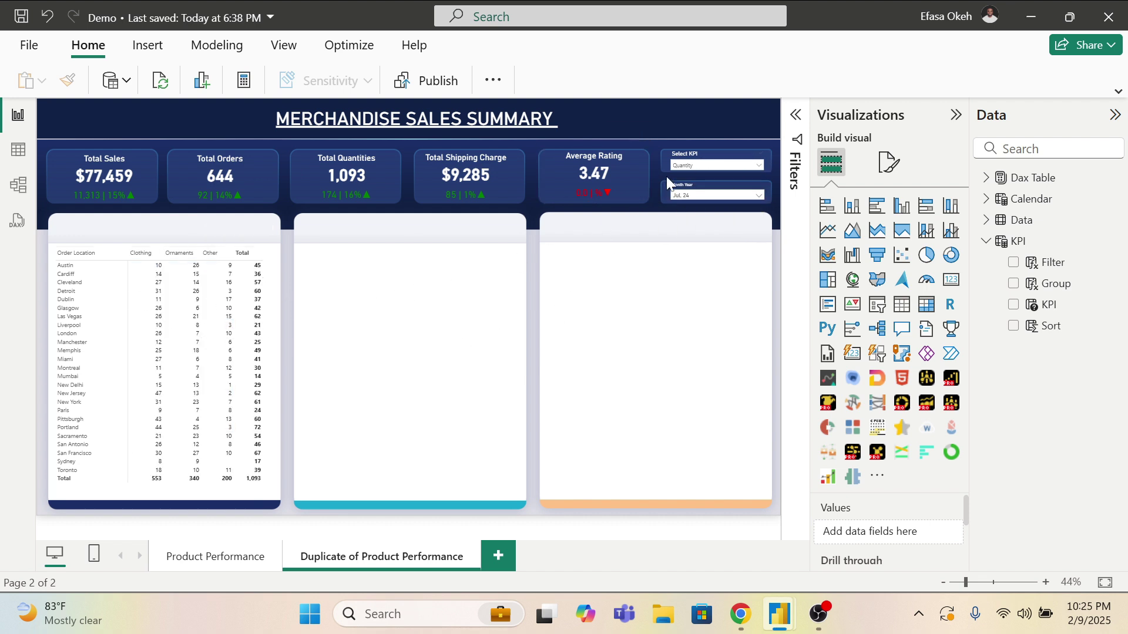
pyautogui.click(271, 287)
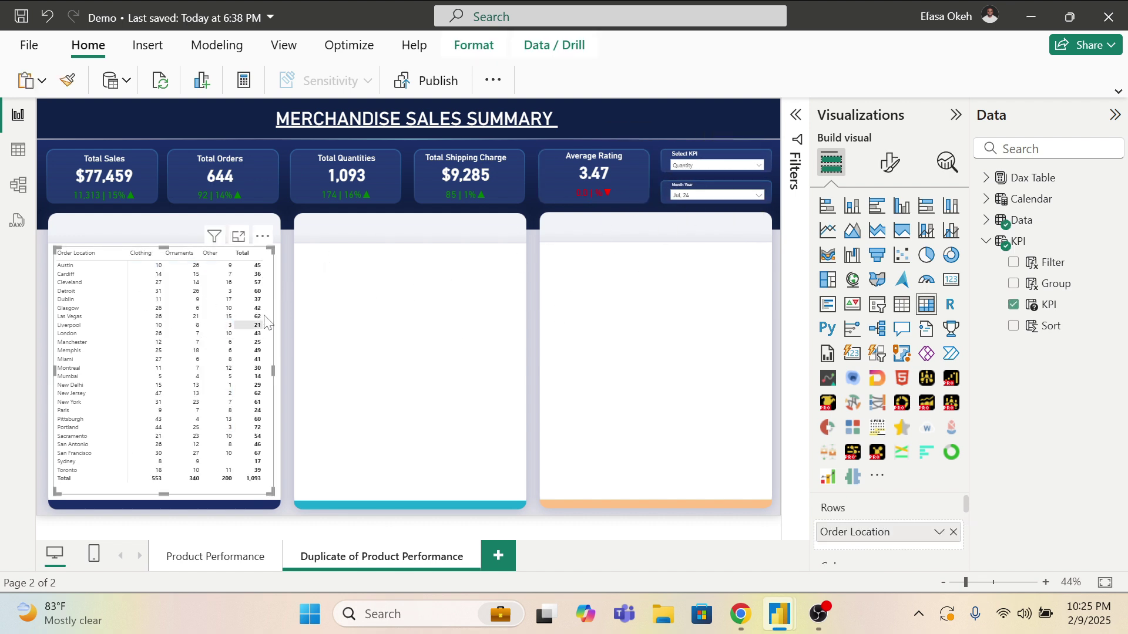
pyautogui.click(890, 162)
pyautogui.scroll(-4, 875, 411)
pyautogui.click(853, 449)
pyautogui.scroll(-5, 857, 452)
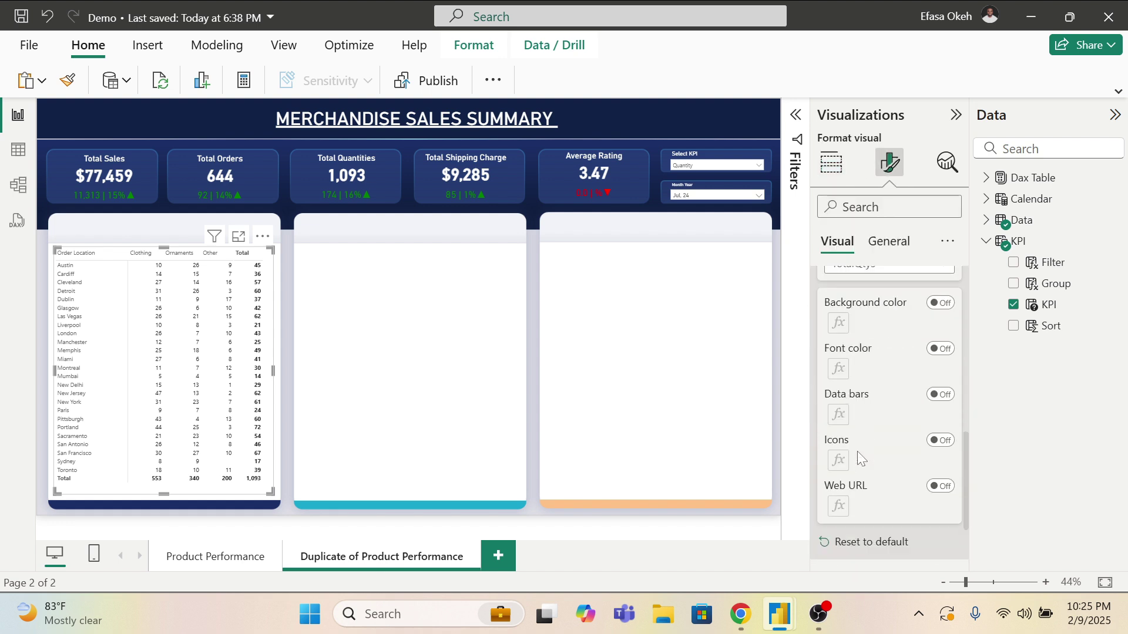
pyautogui.moveTo(944, 307); pyautogui.dragTo(805, 336)
pyautogui.click(940, 304)
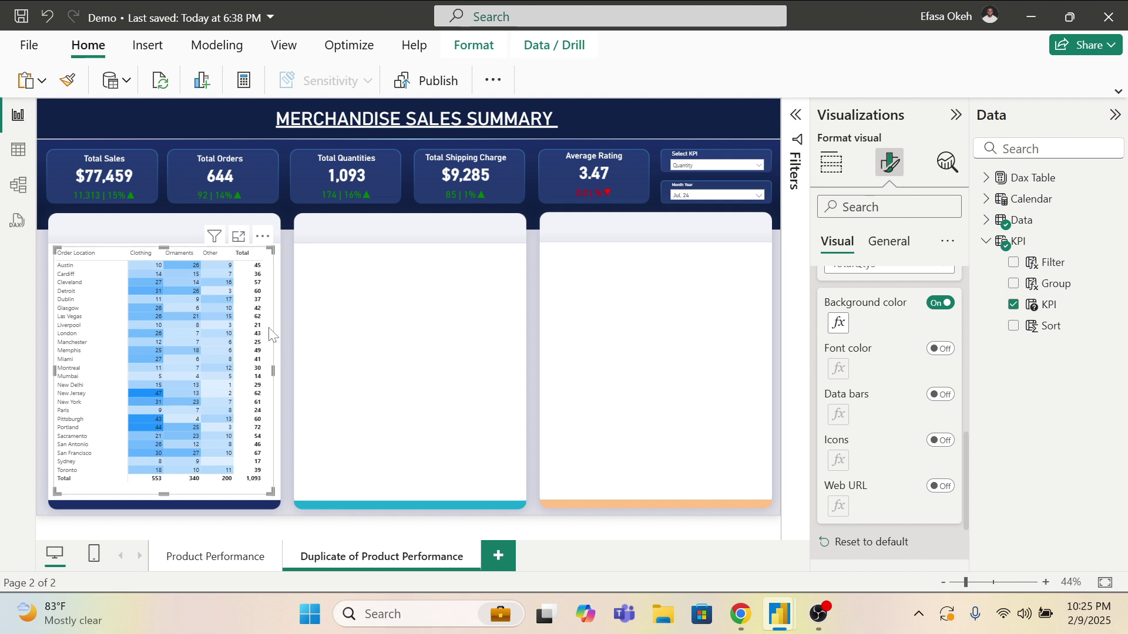
# Step: Switch the Select KPI slicer to Ship Charge and enable background color conditional formatting for the matrix's TotalShipping series
pyautogui.click(683, 169)
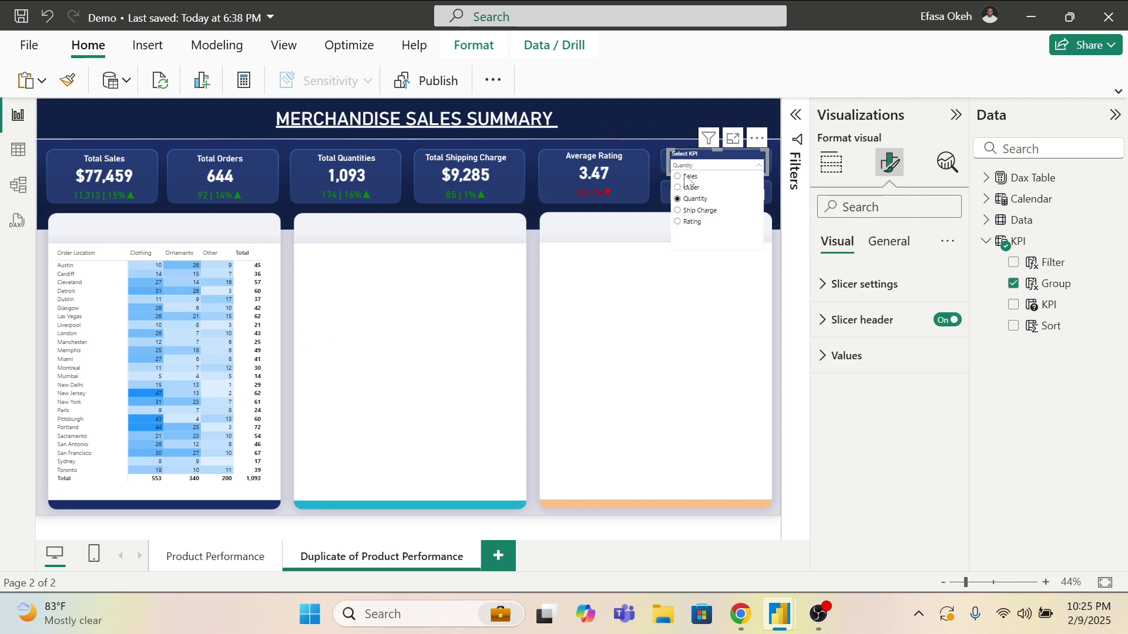
pyautogui.click(690, 211)
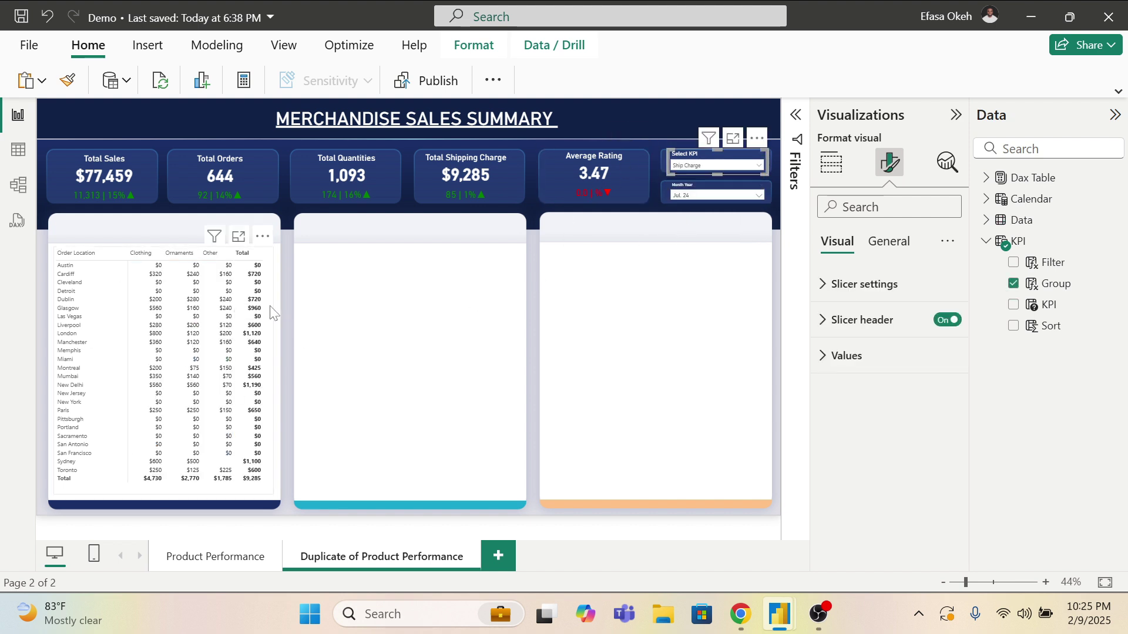
pyautogui.click(274, 318)
pyautogui.scroll(-5, 851, 352)
pyautogui.click(864, 406)
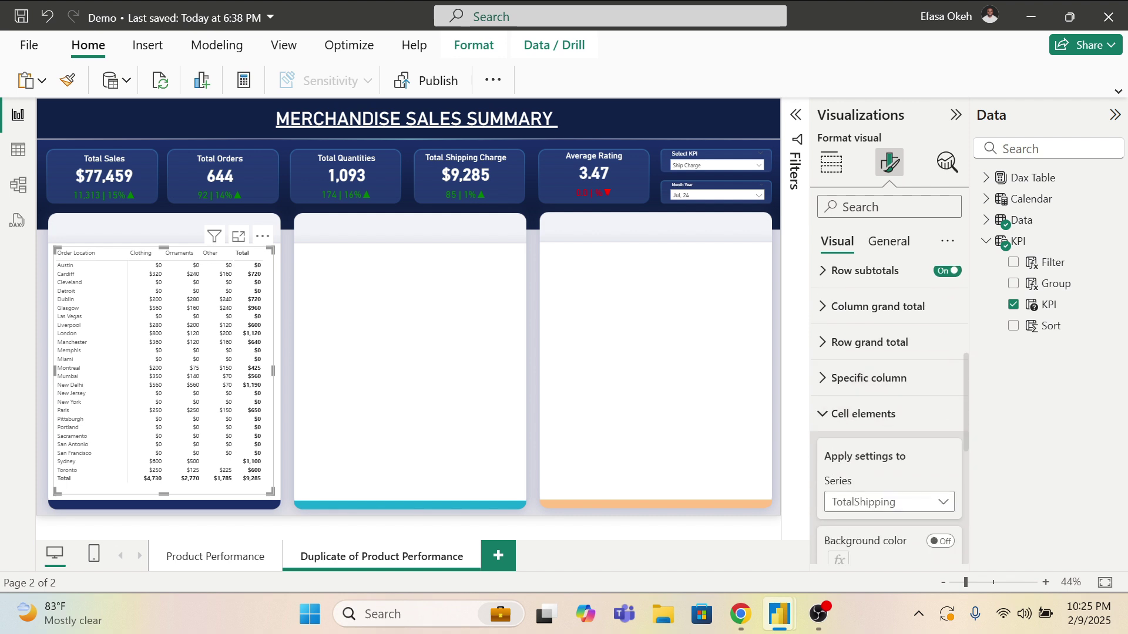
pyautogui.scroll(-3, 887, 447)
pyautogui.click(942, 366)
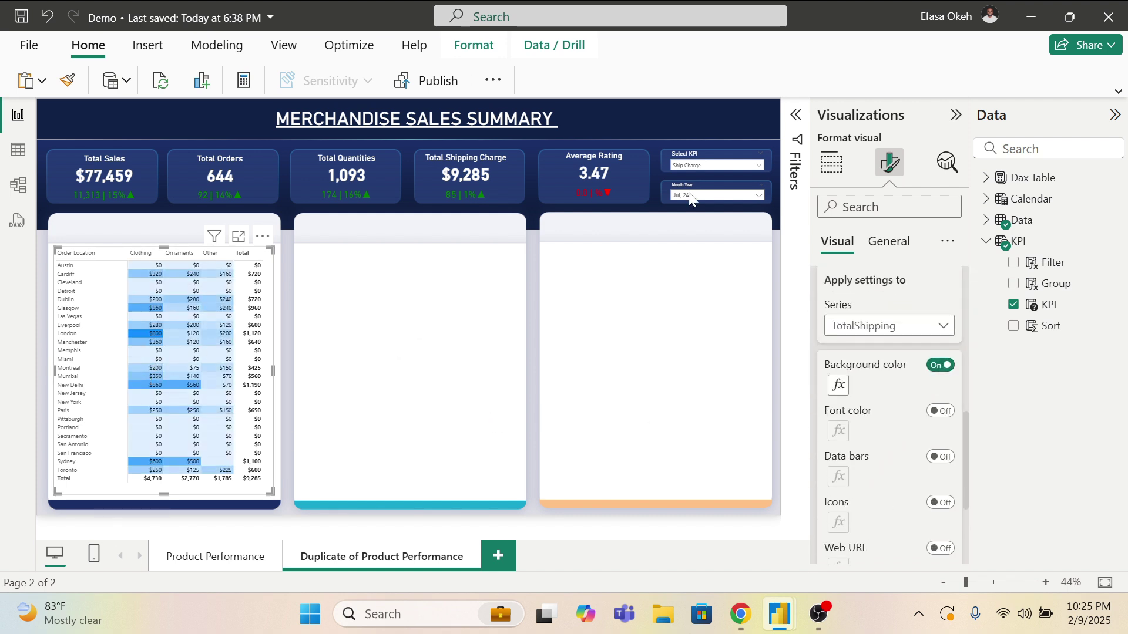
# Step: Switch the Select KPI slicer to Rating and enable background color conditional formatting for the matrix's AvgRating series
pyautogui.click(692, 167)
pyautogui.click(687, 226)
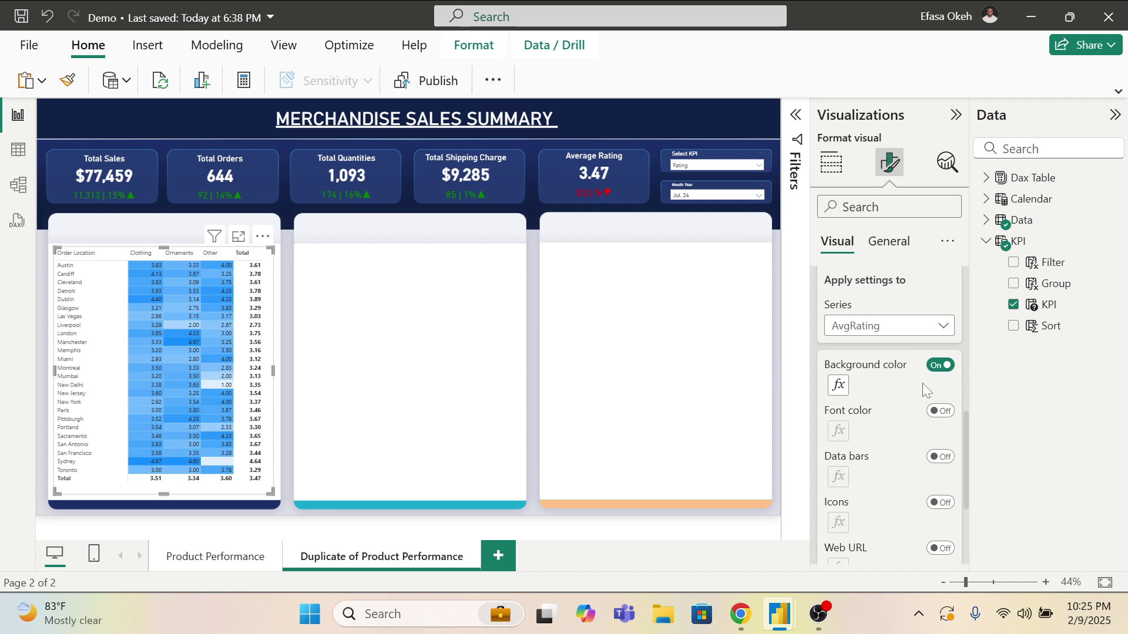
# Step: Set the AvgRating background gradient to run from a custom red for the lowest value to bright green for the highest
pyautogui.click(838, 386)
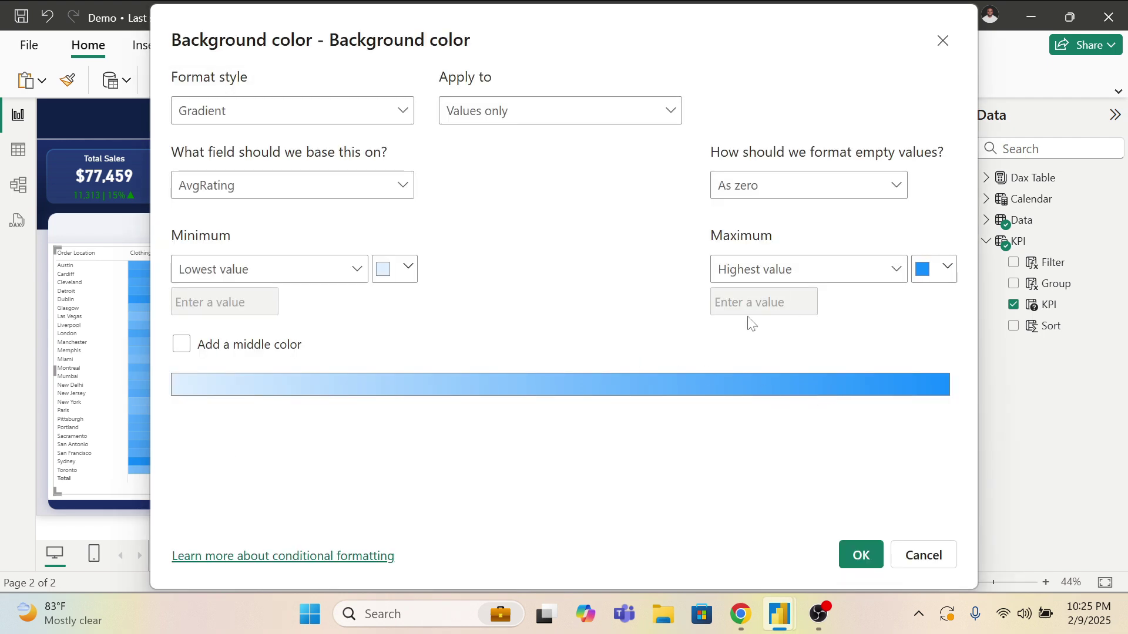
pyautogui.click(405, 268)
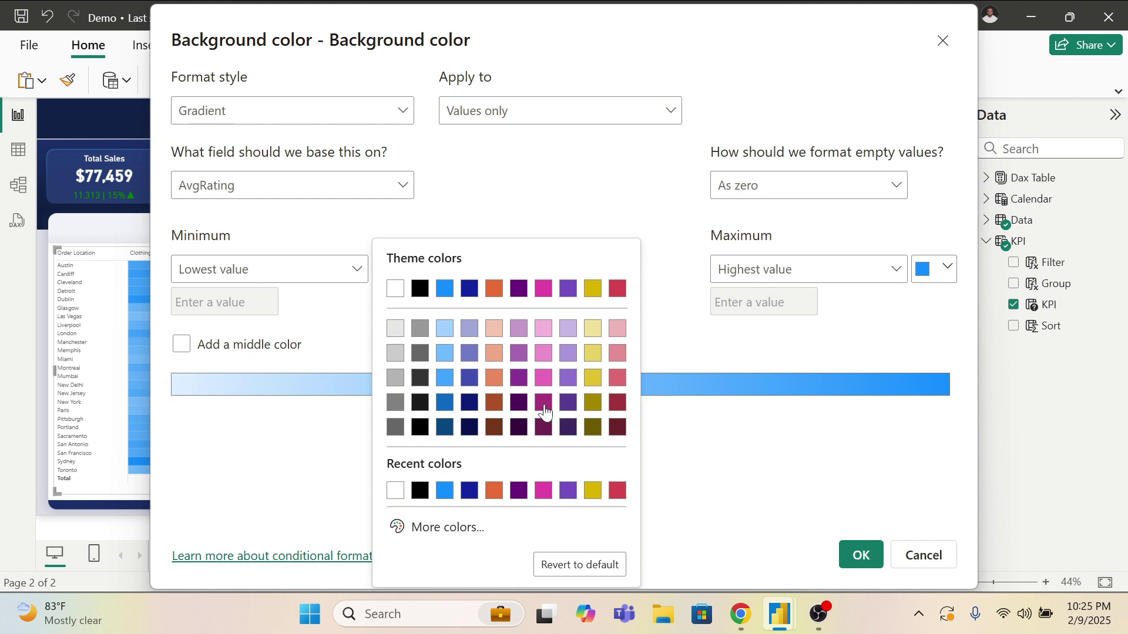
pyautogui.click(466, 532)
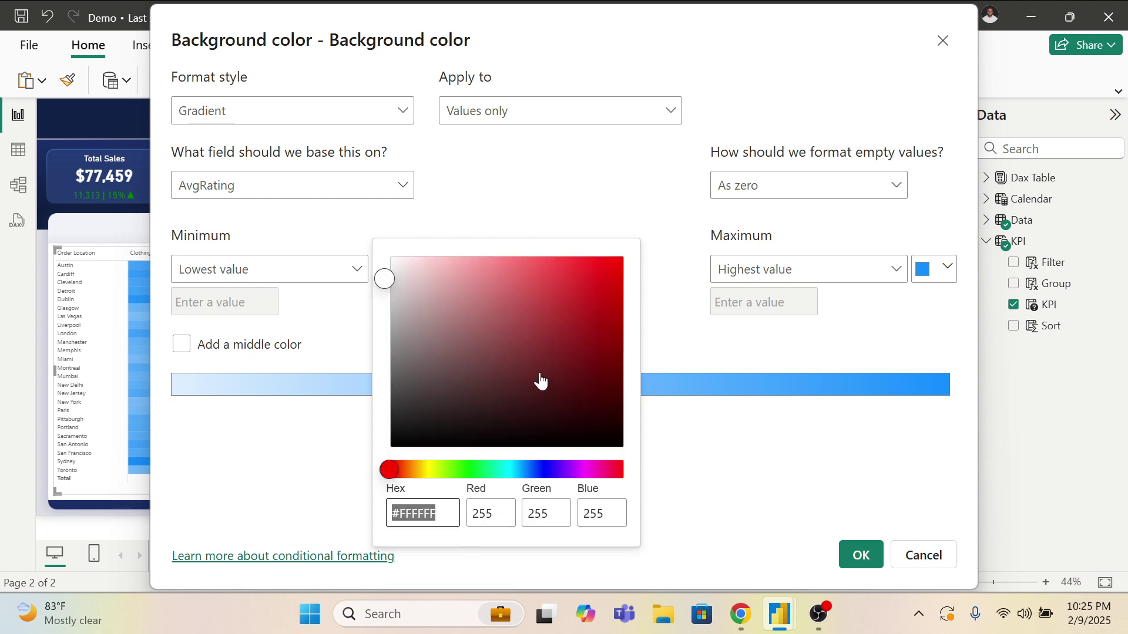
pyautogui.click(530, 259)
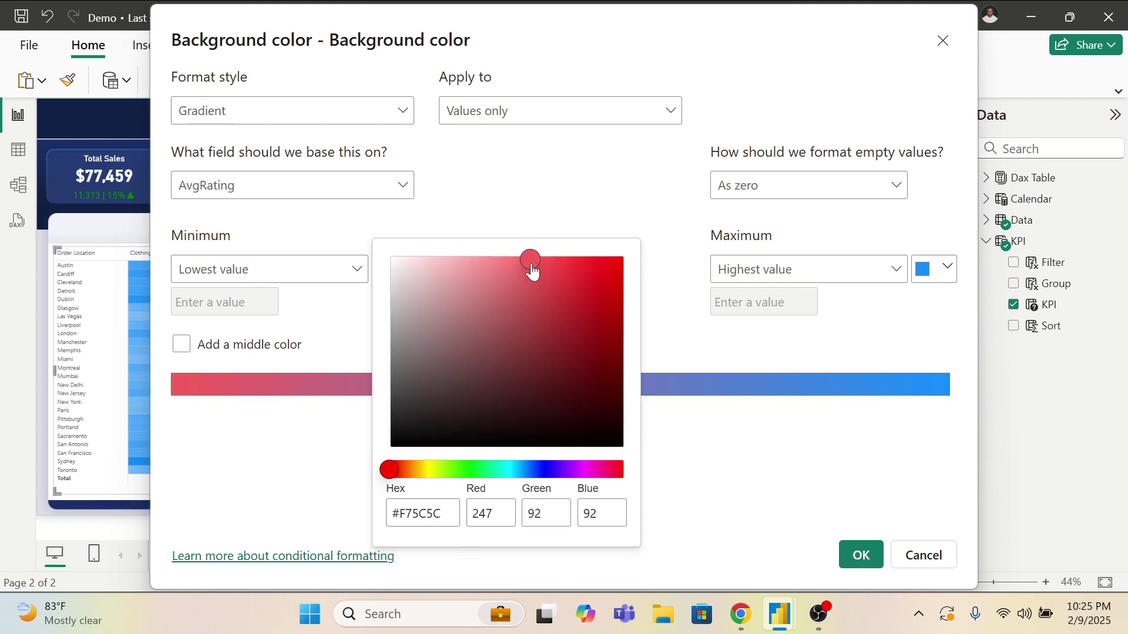
pyautogui.click(661, 308)
pyautogui.click(948, 276)
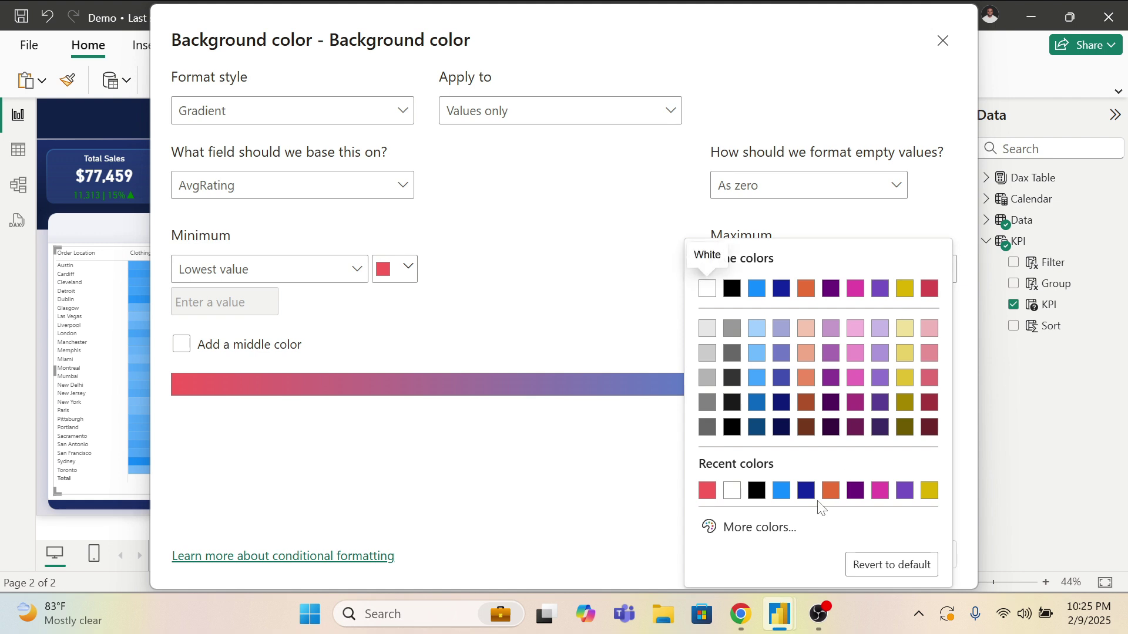
pyautogui.click(782, 527)
pyautogui.click(785, 469)
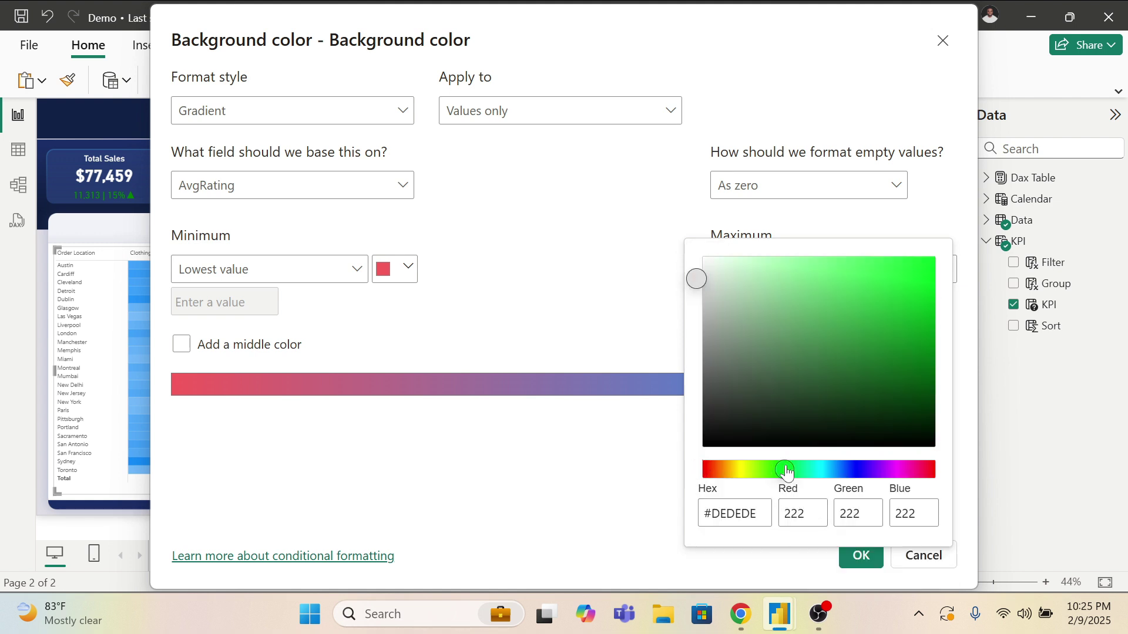
pyautogui.click(881, 257)
pyautogui.moveTo(898, 288); pyautogui.dragTo(919, 284)
pyautogui.click(639, 318)
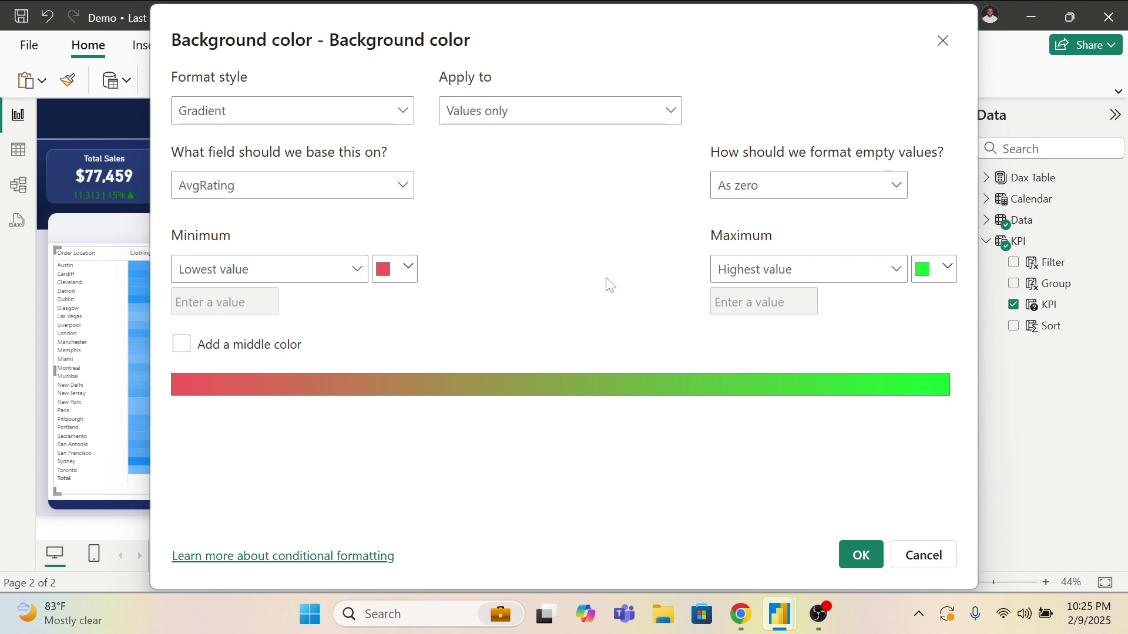
pyautogui.click(861, 556)
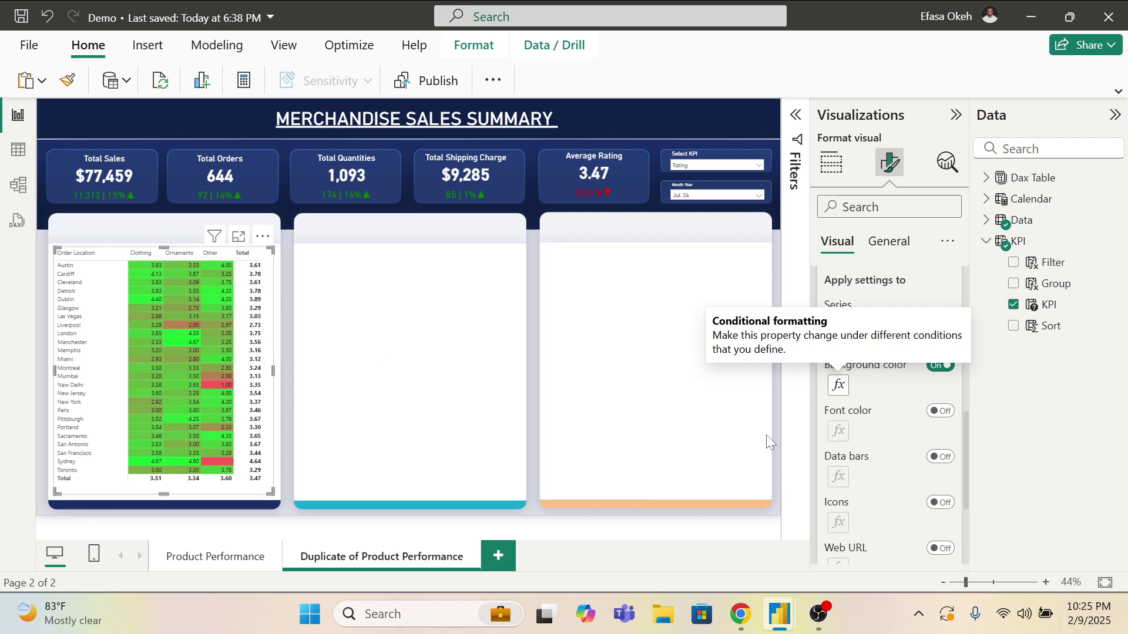
# Step: Change the minimum color of the AvgRating background gradient to white
pyautogui.click(839, 386)
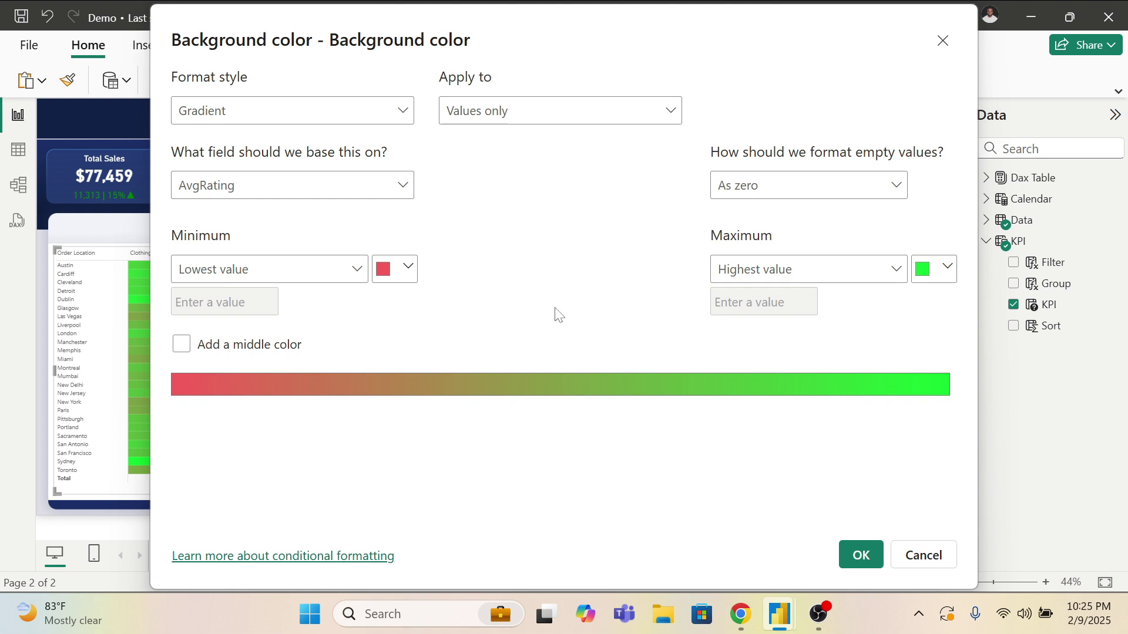
pyautogui.click(410, 272)
pyautogui.click(402, 293)
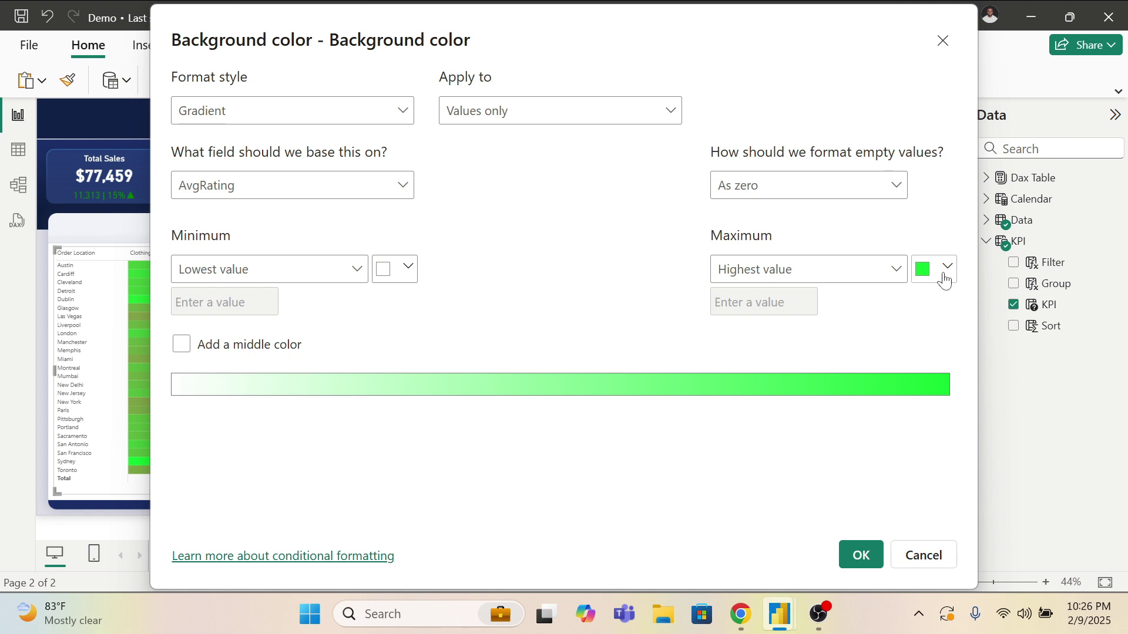
pyautogui.click(860, 555)
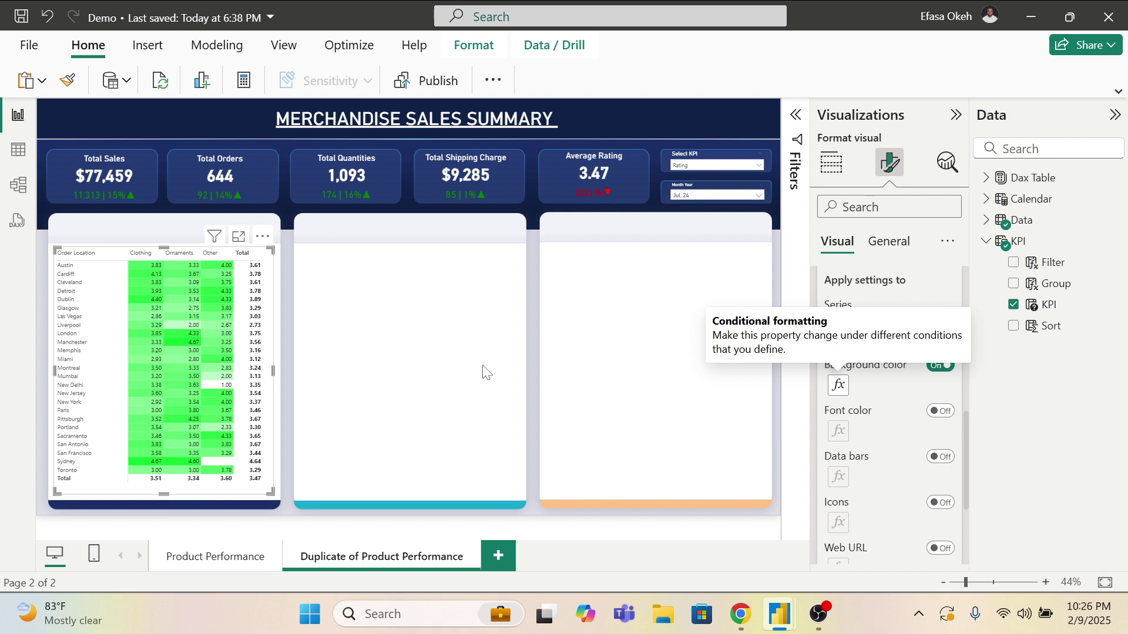
# Step: Create a new measure named Rating Color in the Dax Table and begin its formula with SWITCH(TRUE(),
pyautogui.click(987, 244)
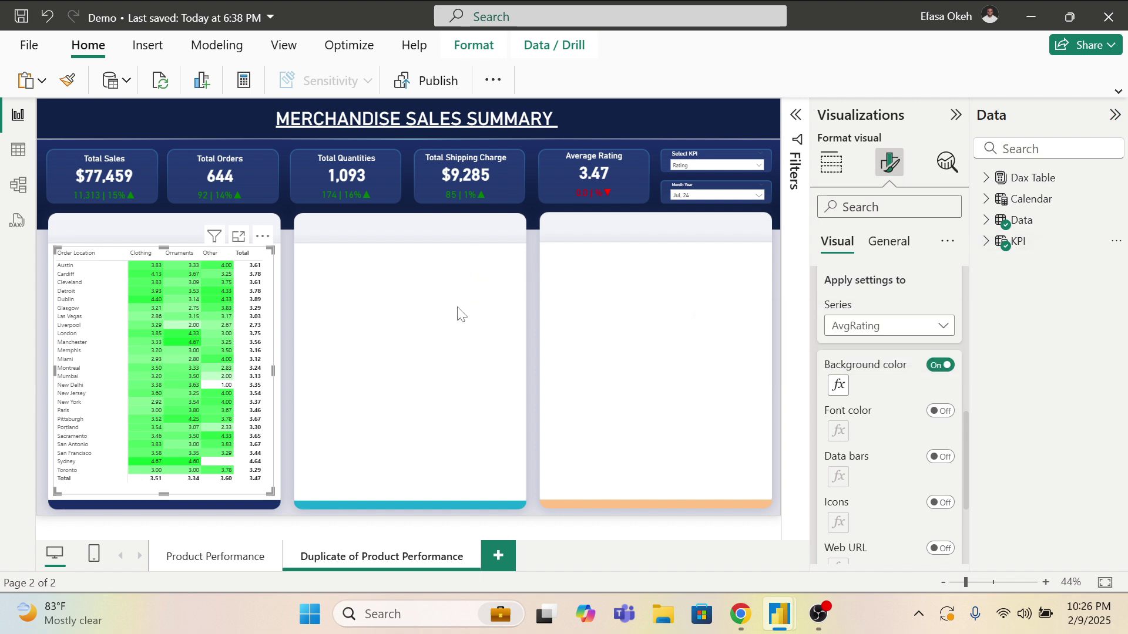
pyautogui.rightClick(1019, 189)
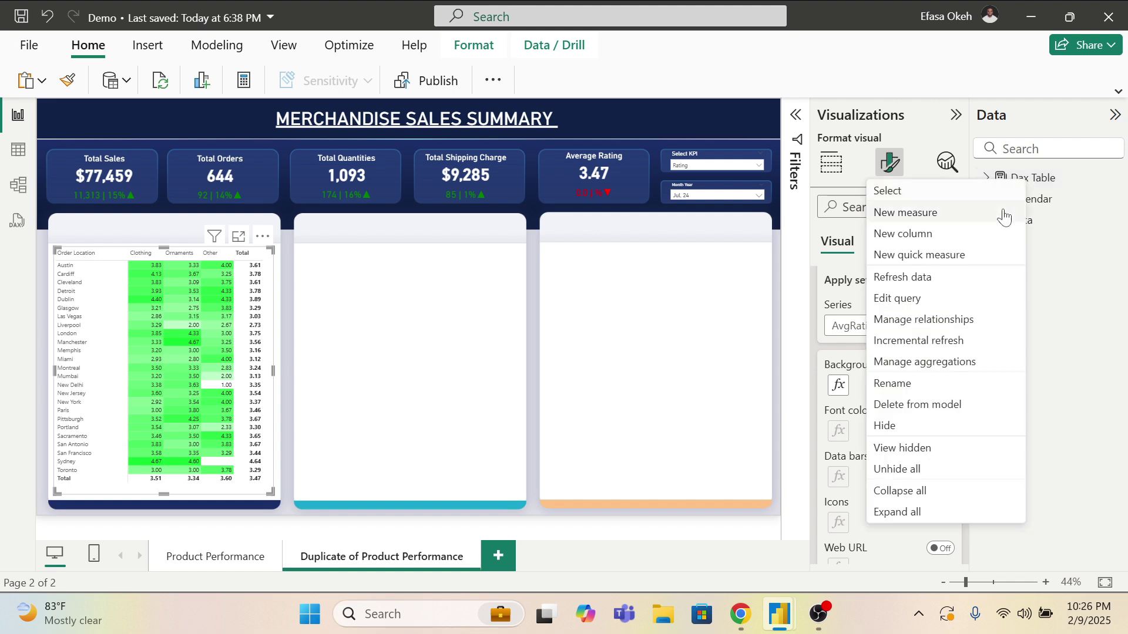
pyautogui.click(949, 232)
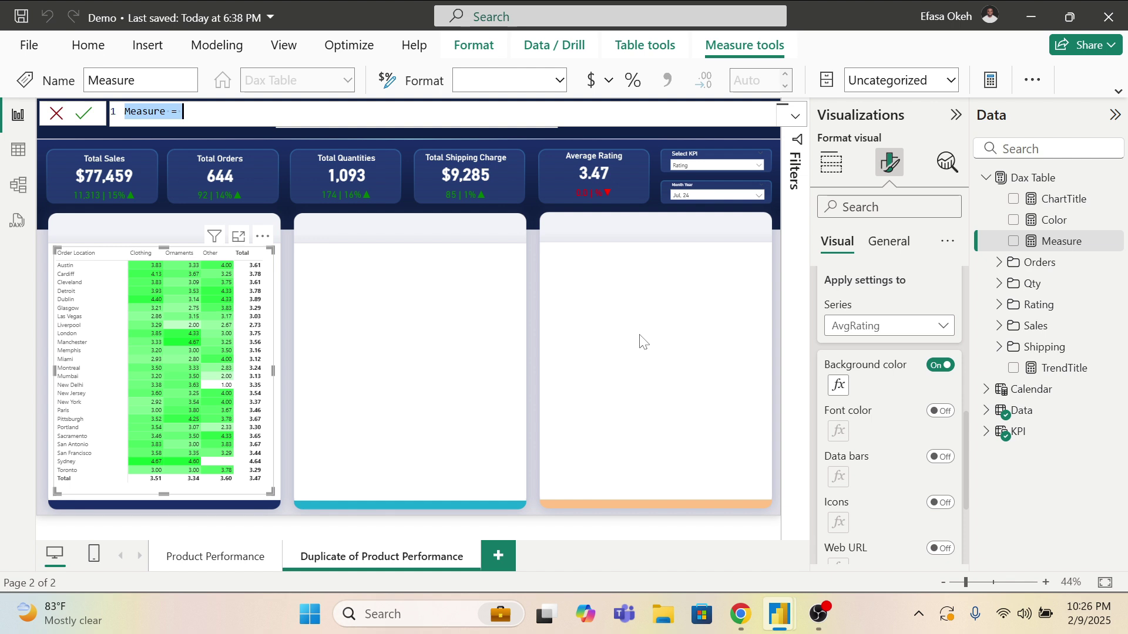
pyautogui.write('Rati')
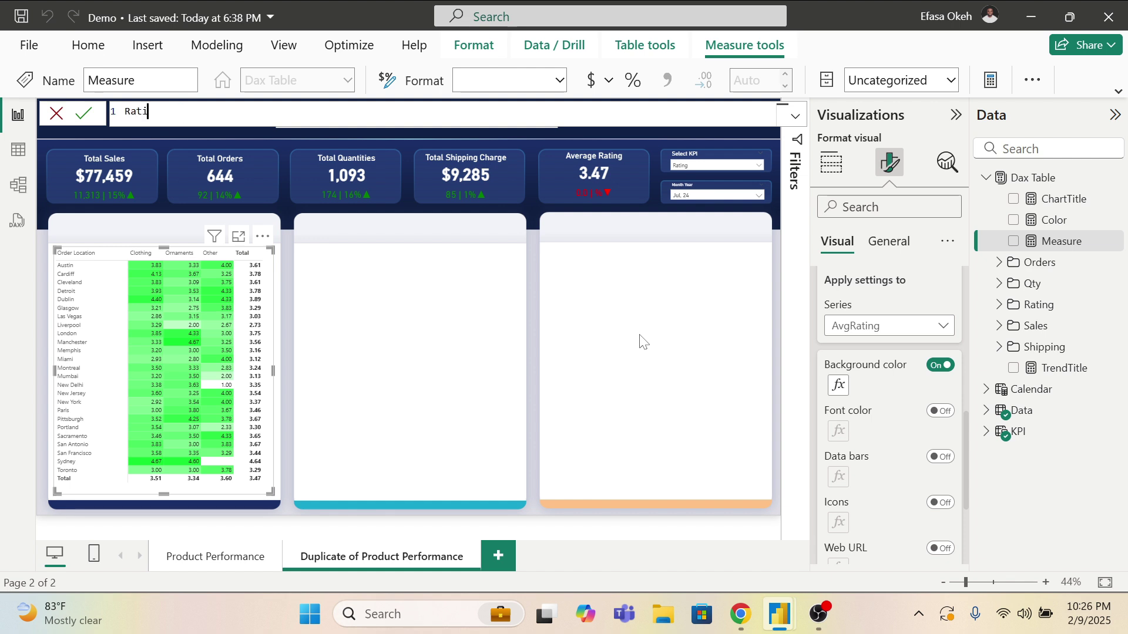
pyautogui.write('ng Color =')
pyautogui.write('Switc')
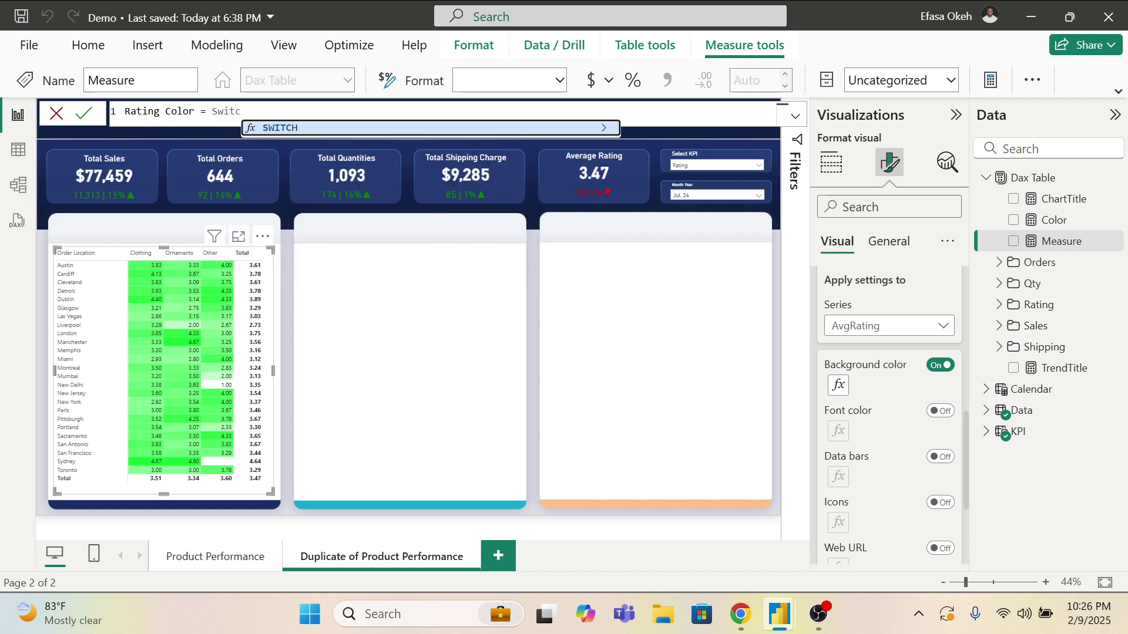
pyautogui.click(368, 129)
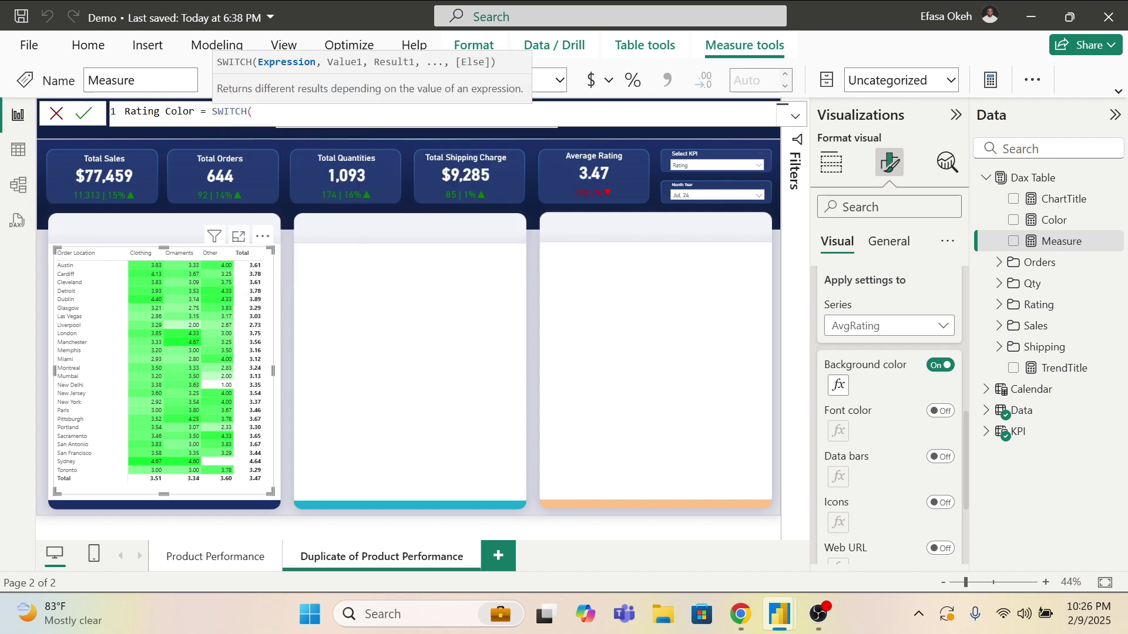
pyautogui.write('Tru')
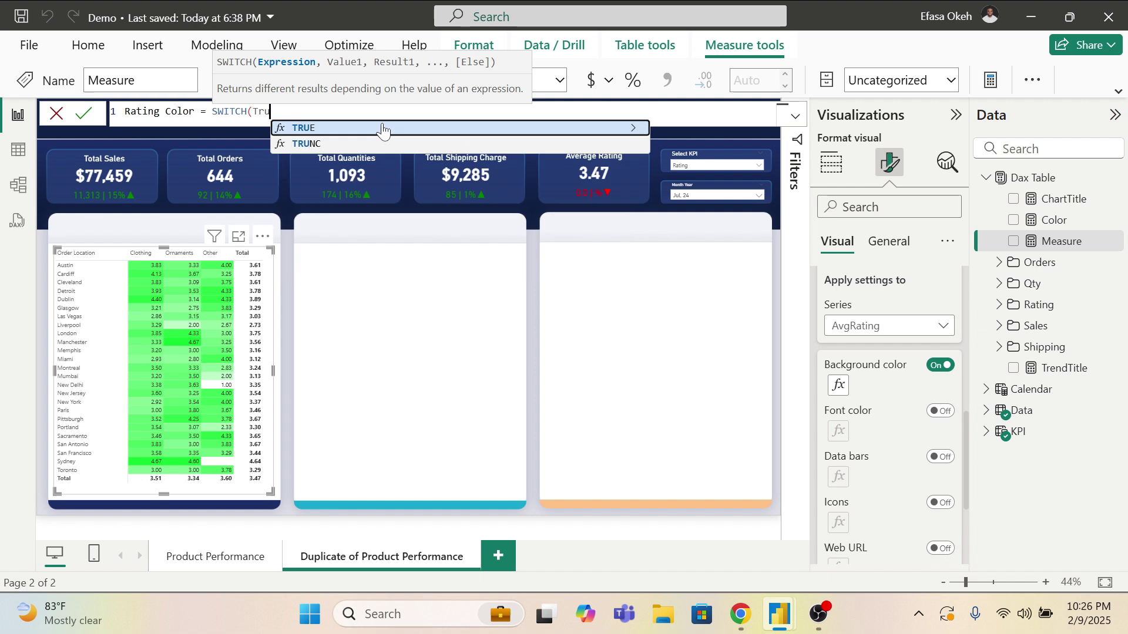
pyautogui.click(383, 129)
pyautogui.write('),')
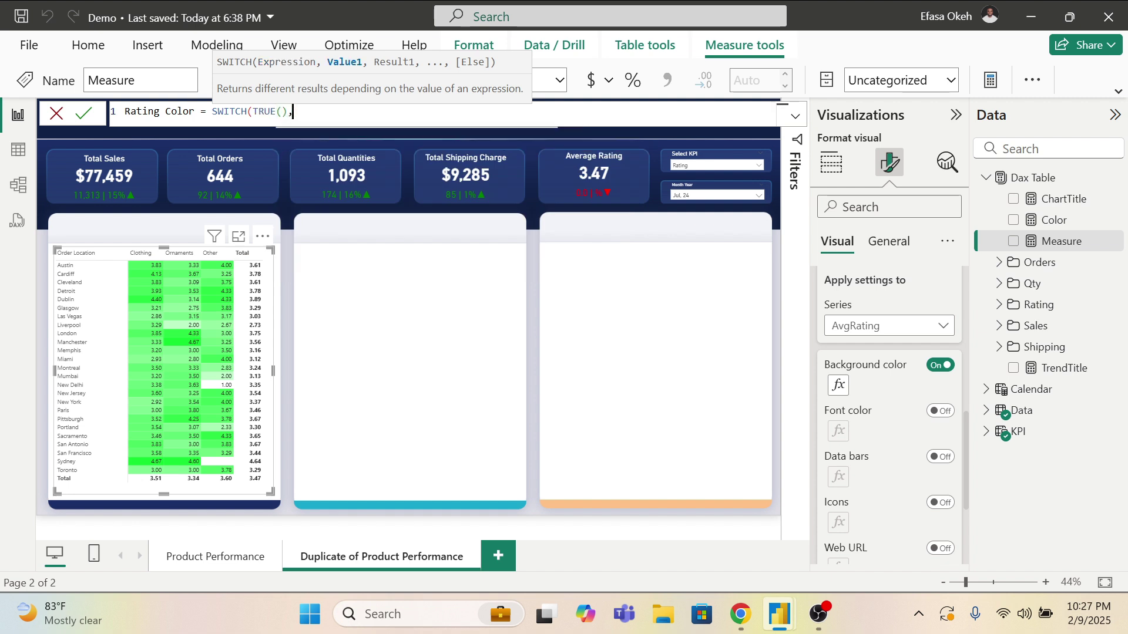
# Step: Add an indented first condition to the Rating Color formula that returns "Red" when [AvgRating] < 2
pyautogui.hotkey('shift', 'Return')
pyautogui.press('Tab')
pyautogui.press('Tab')
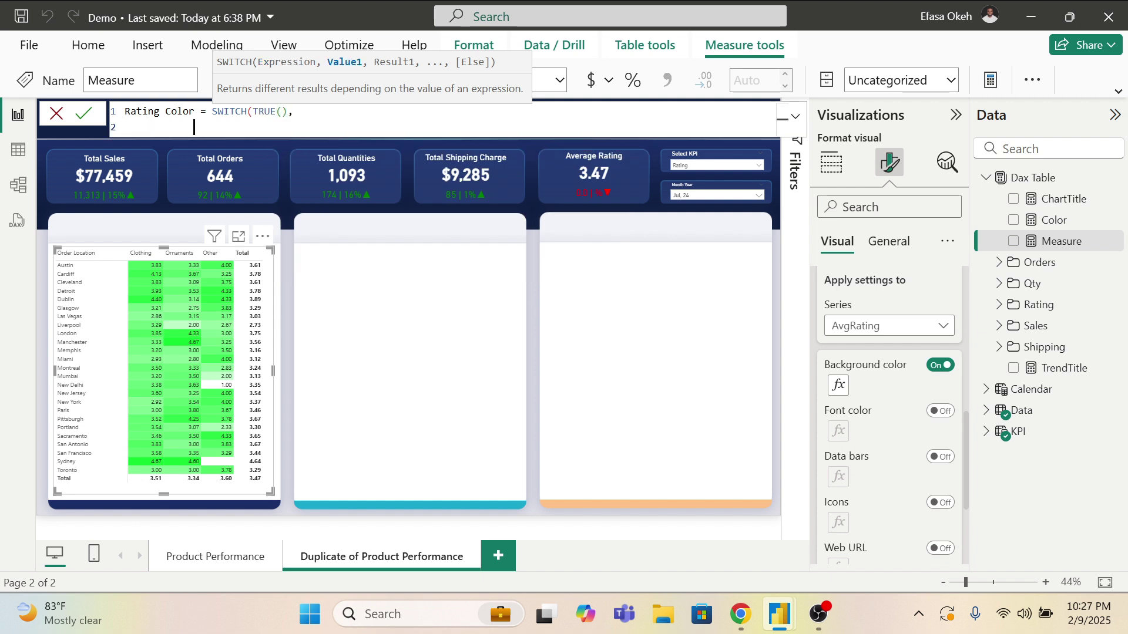
pyautogui.write('AV')
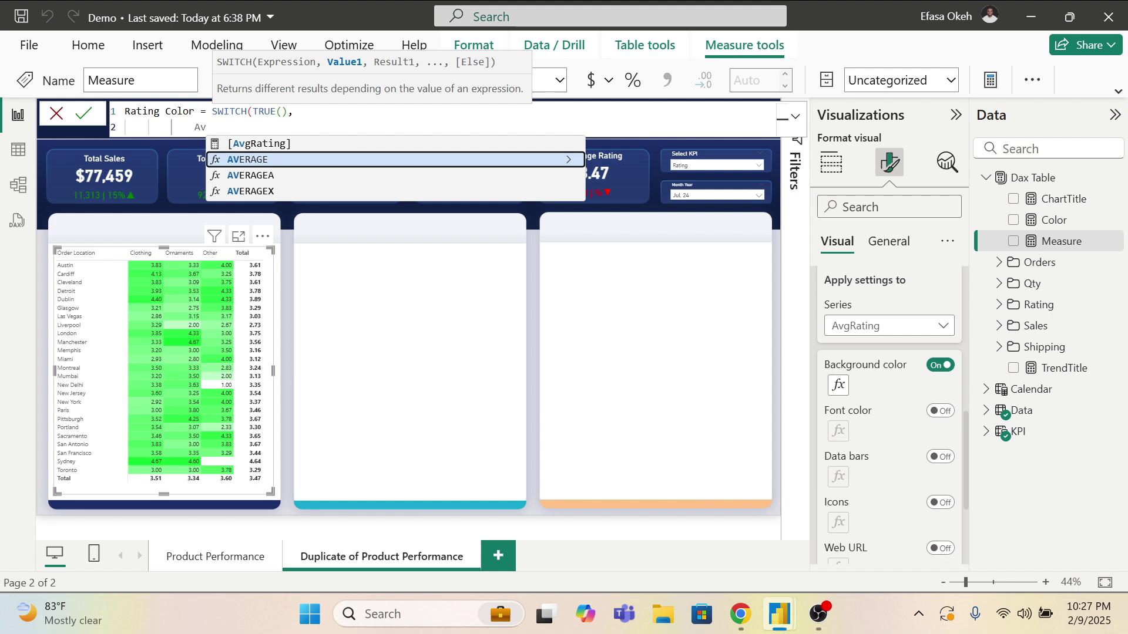
pyautogui.click(344, 142)
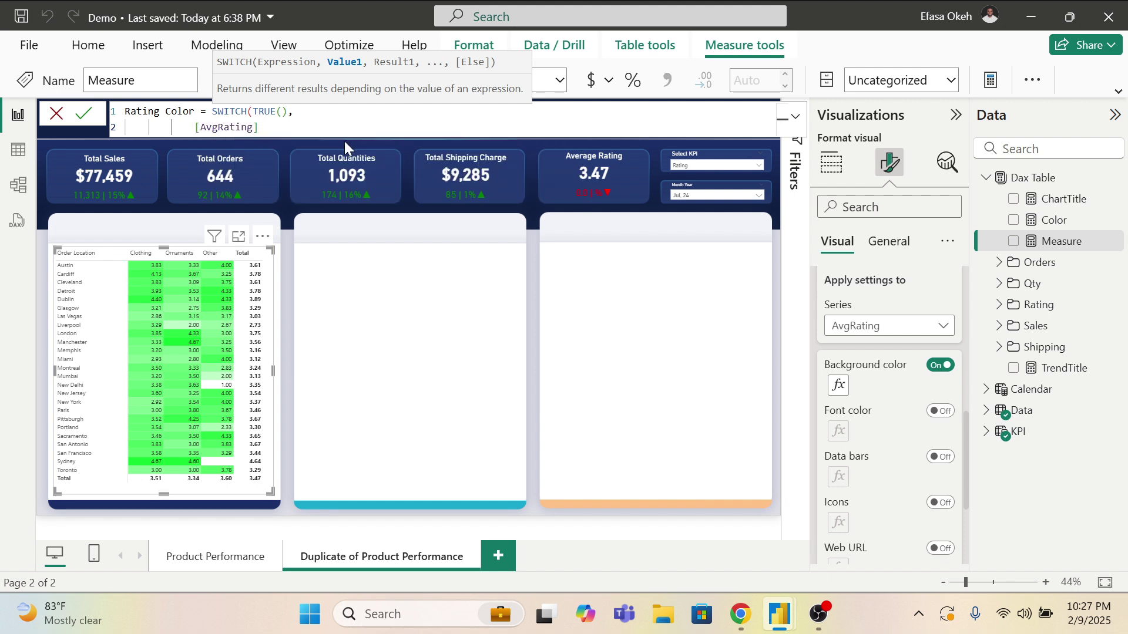
pyautogui.write('< 2 ')
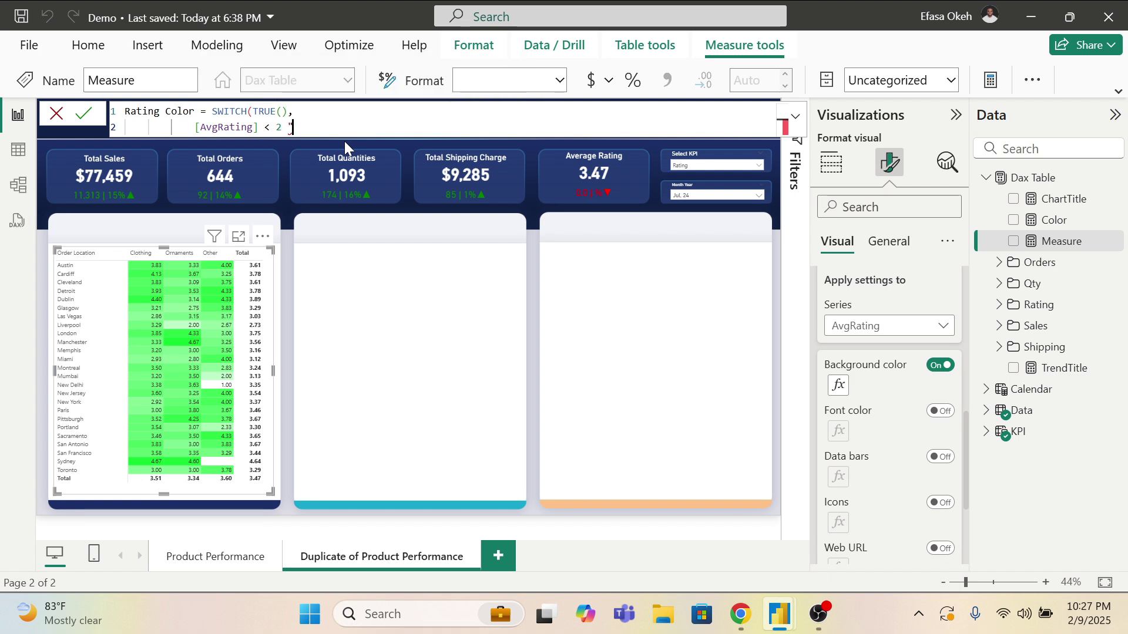
pyautogui.write(', "Re')
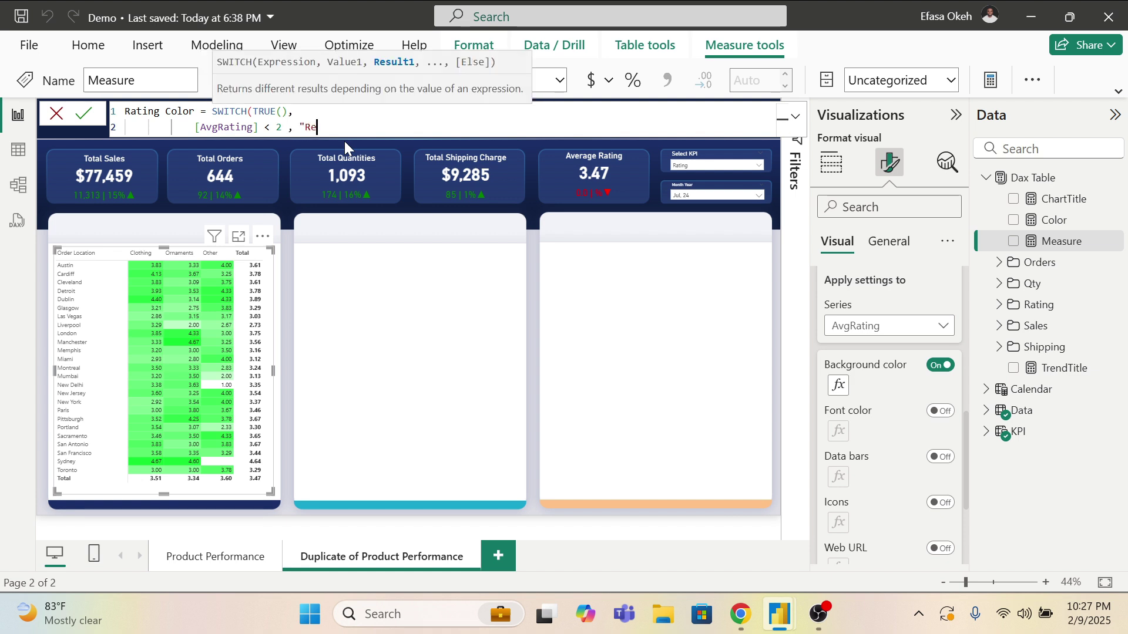
pyautogui.write('d",')
pyautogui.hotkey('shift', 'Return')
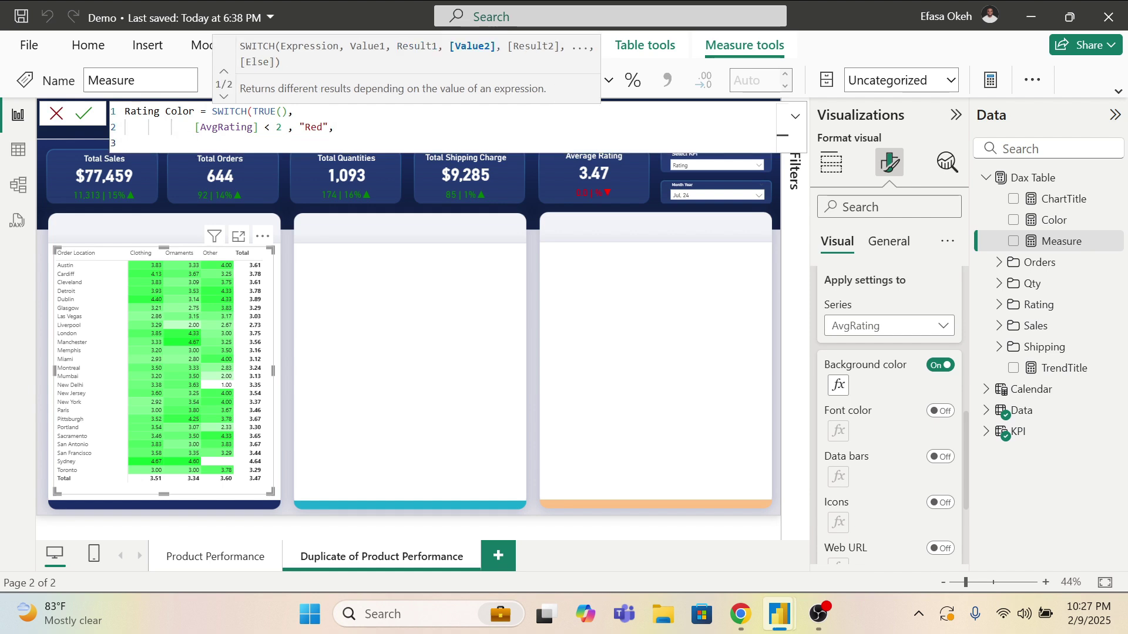
# Step: Start the formula's next condition with [AvgRating] and change the comparison in the Red condition to <= 2
pyautogui.write('av')
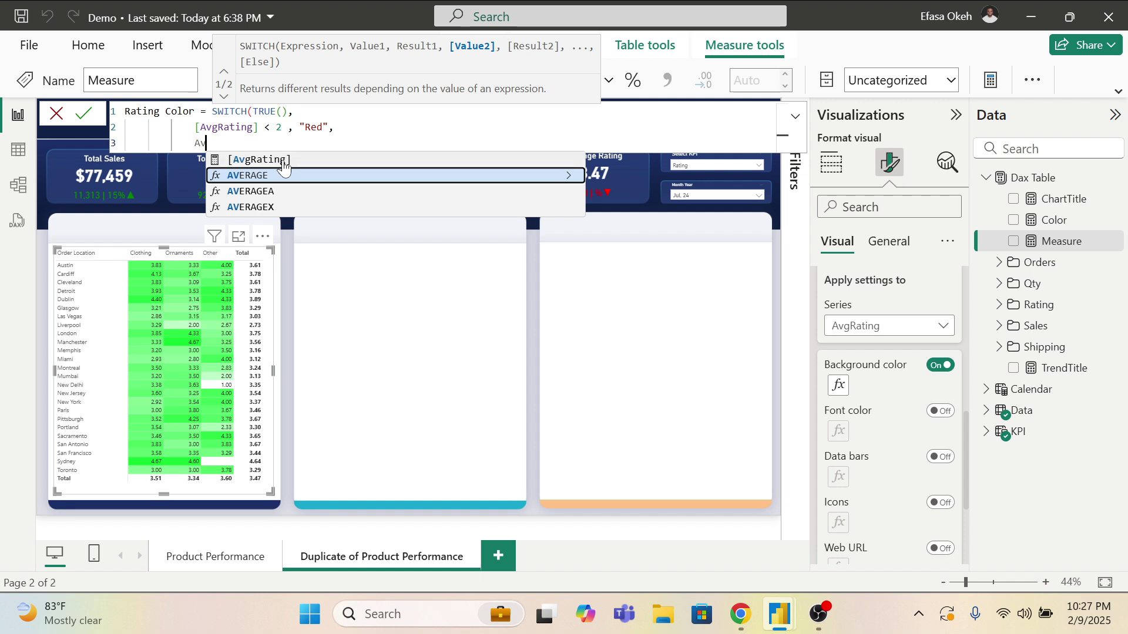
pyautogui.press('Tab')
pyautogui.click(272, 127)
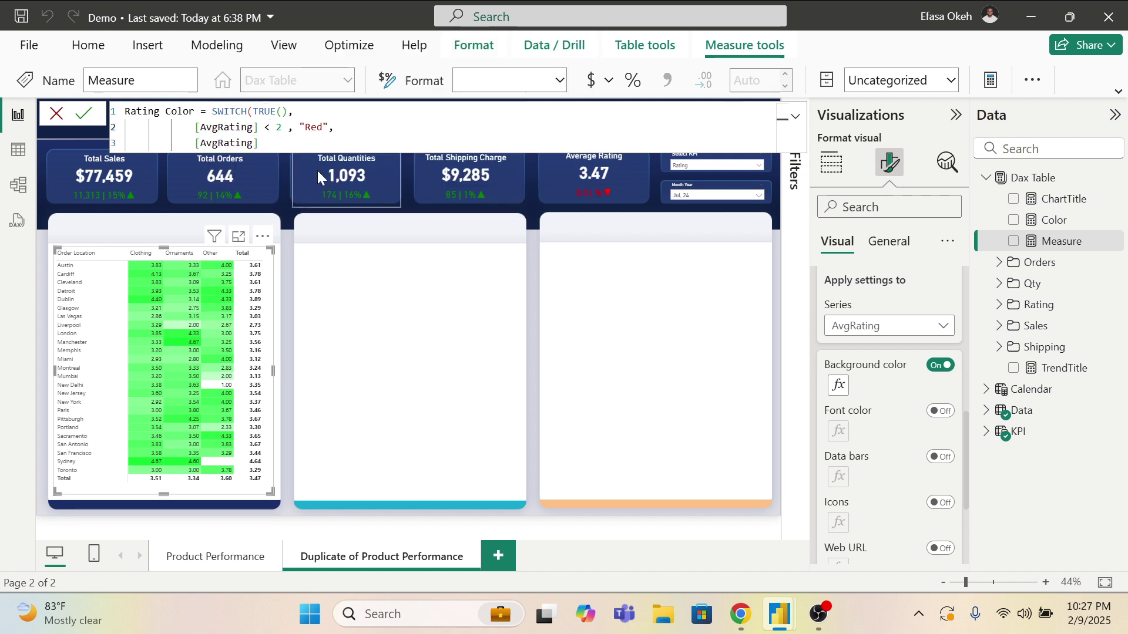
pyautogui.write('=')
# Step: Complete the second condition of the Rating Color formula as [AvgRating] >2 && [AvgRating] <=3.5
pyautogui.click(268, 142)
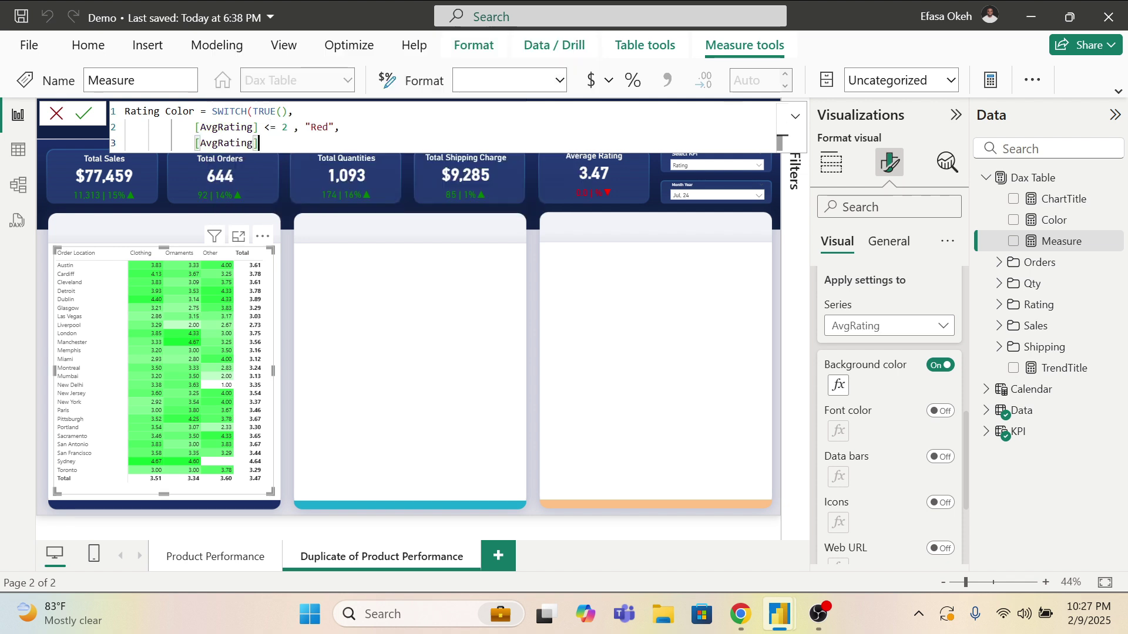
pyautogui.write('>')
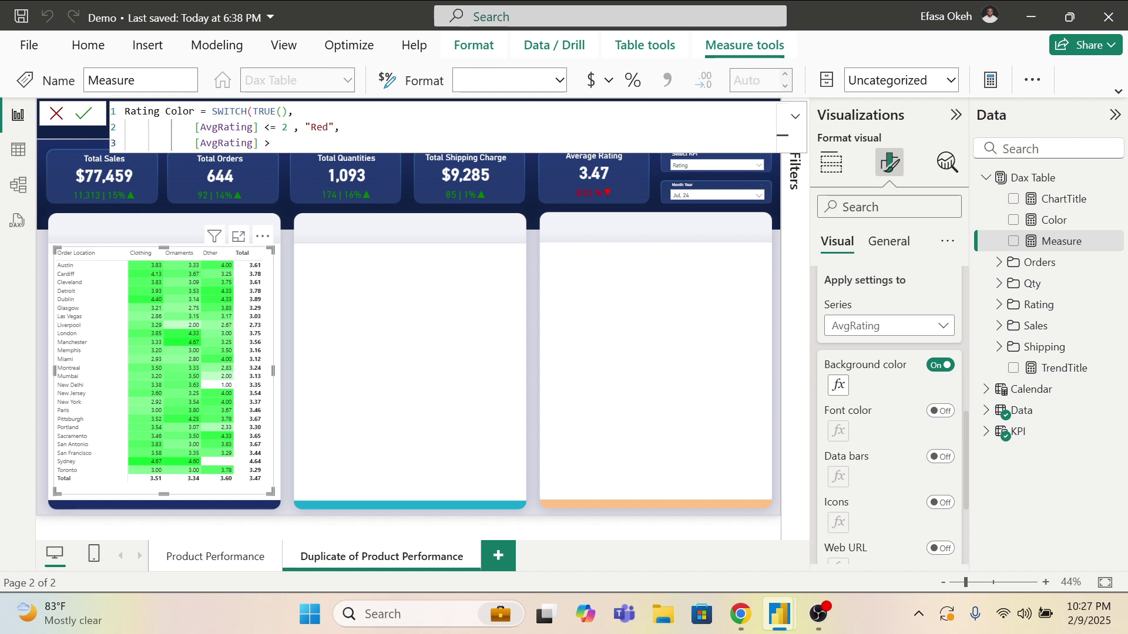
pyautogui.write('2')
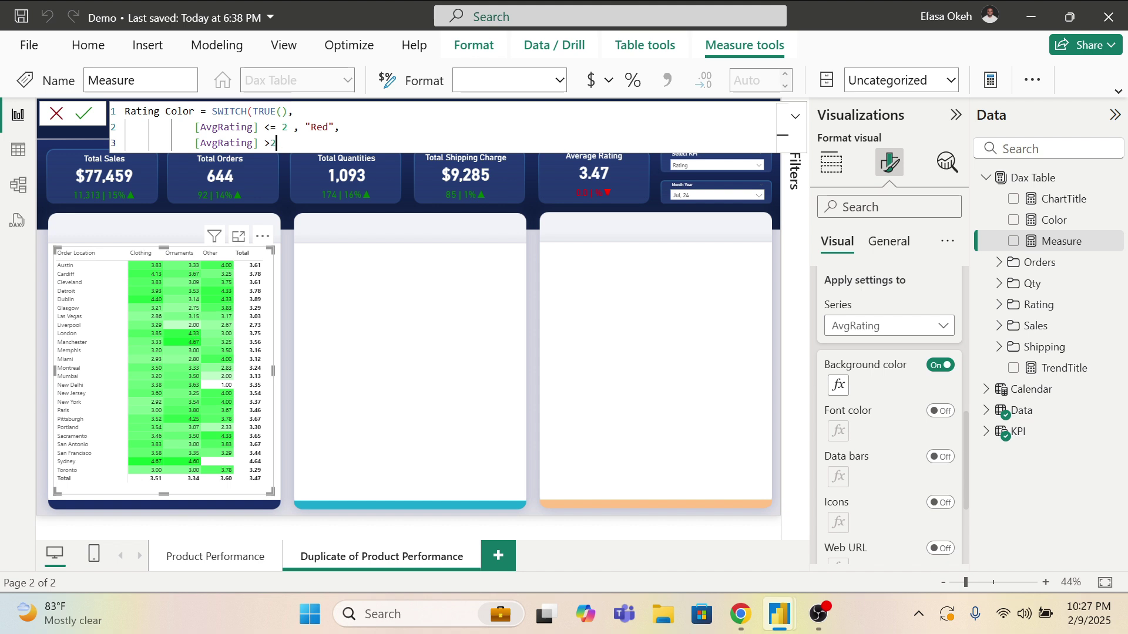
pyautogui.write(' && AV')
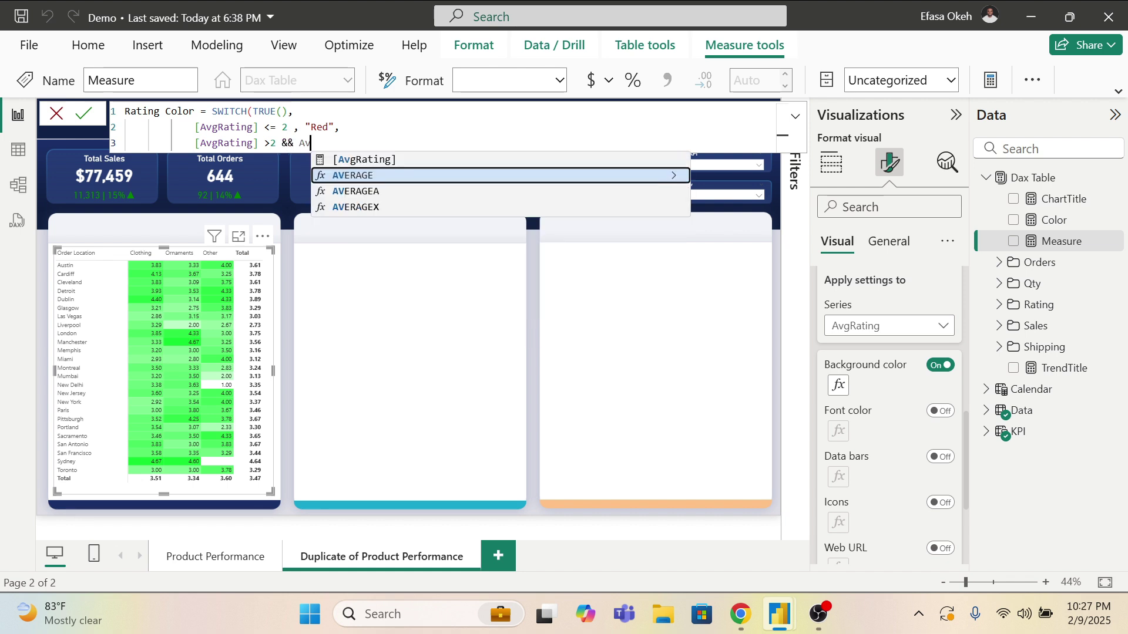
pyautogui.click(372, 154)
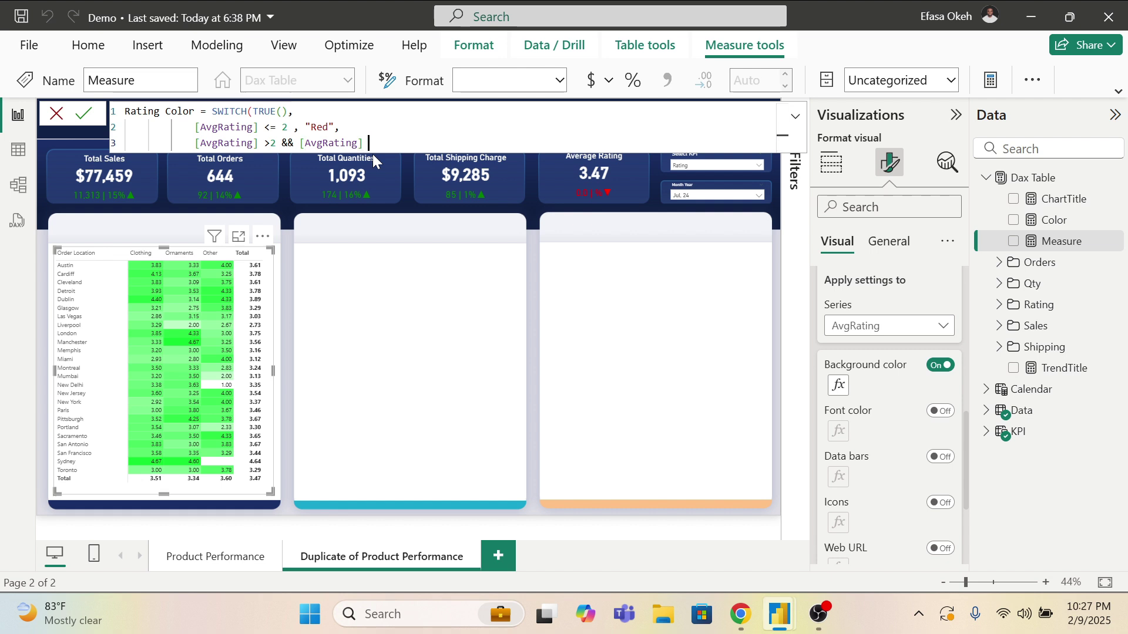
pyautogui.write('< =')
pyautogui.press('BackSpace')
pyautogui.press('BackSpace')
pyautogui.press('BackSpace')
pyautogui.write('3.5,')
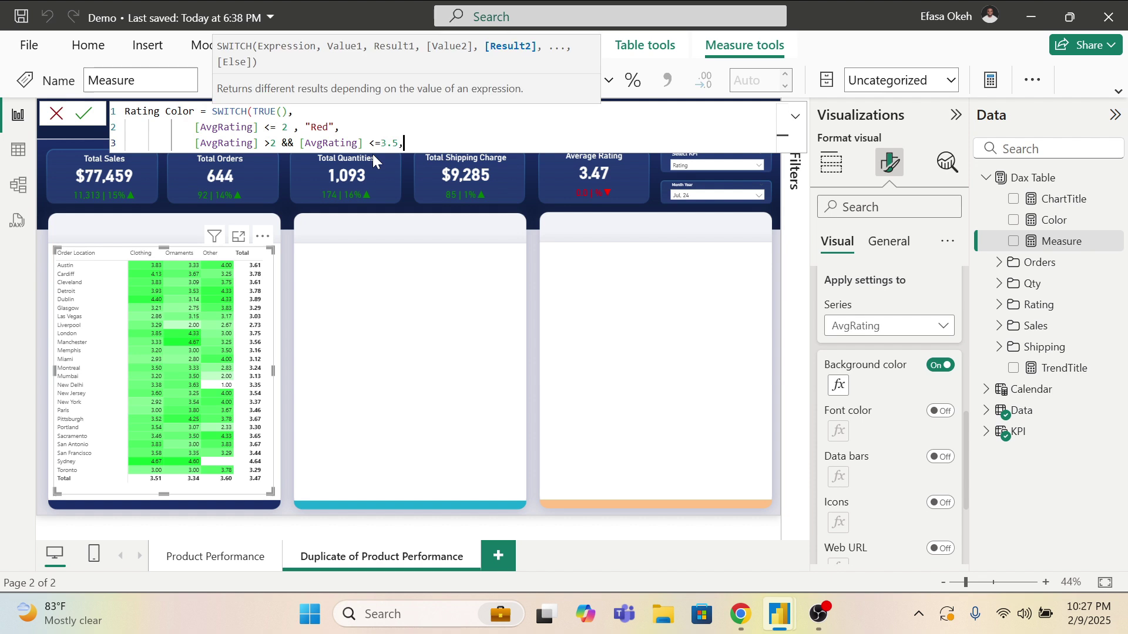
# Step: Return "Yello" for the second condition and "Green" for all other ratings, and commit the Rating Color measure
pyautogui.write(' "Yello",')
pyautogui.hotkey('shift', 'Return')
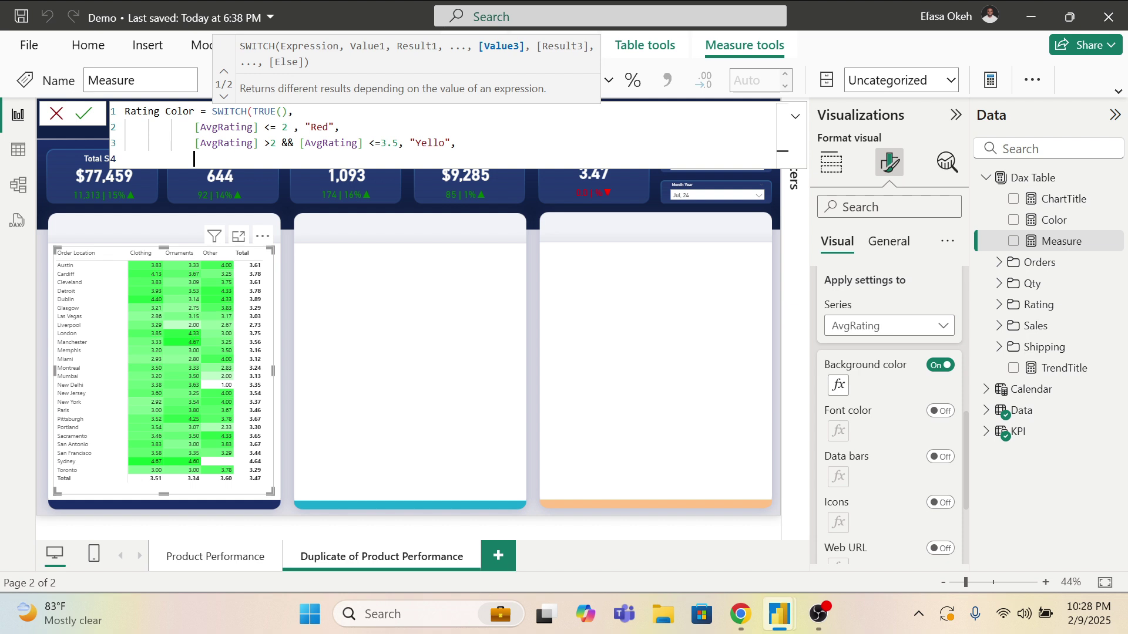
pyautogui.write('"Green")')
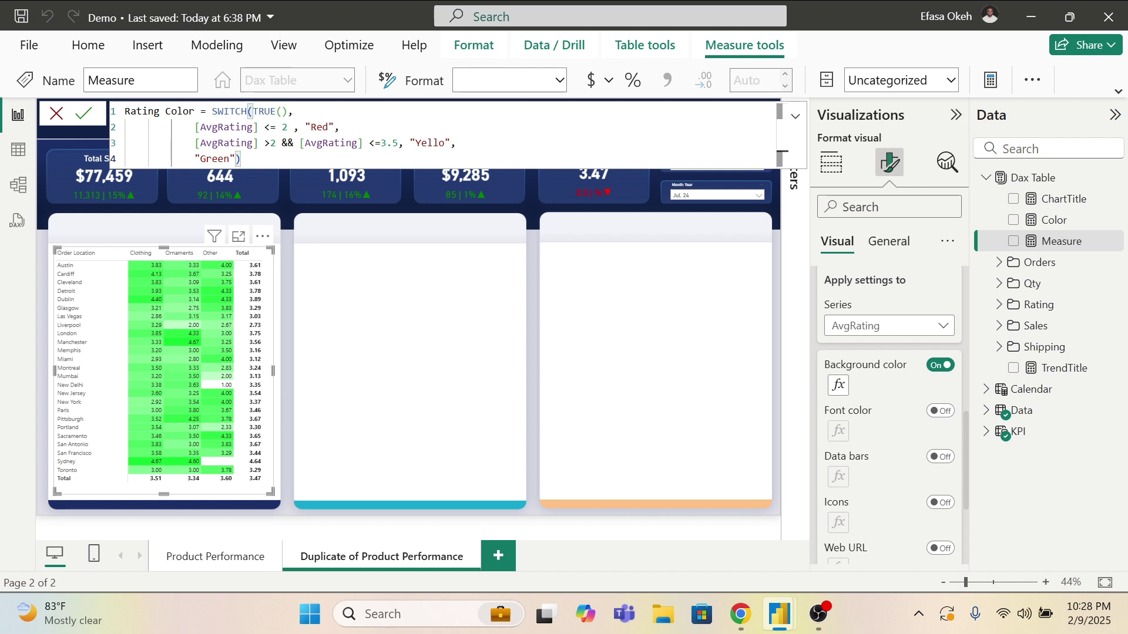
pyautogui.press('Return')
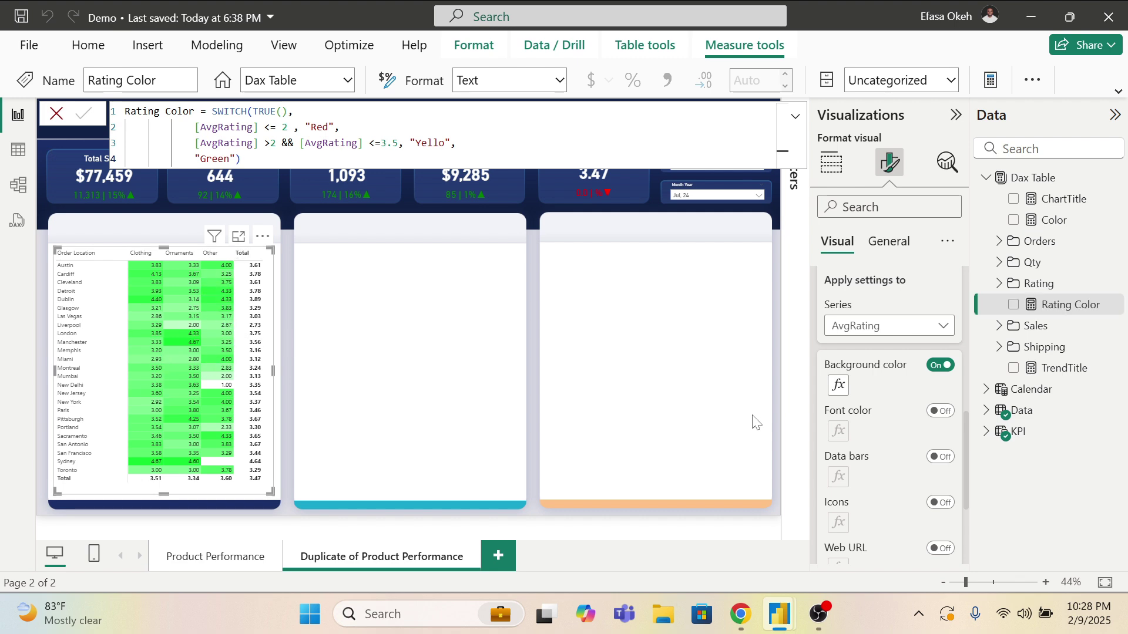
# Step: Switch the AvgRating background color formatting to the Field value style, based on the Rating Color measure
pyautogui.click(839, 388)
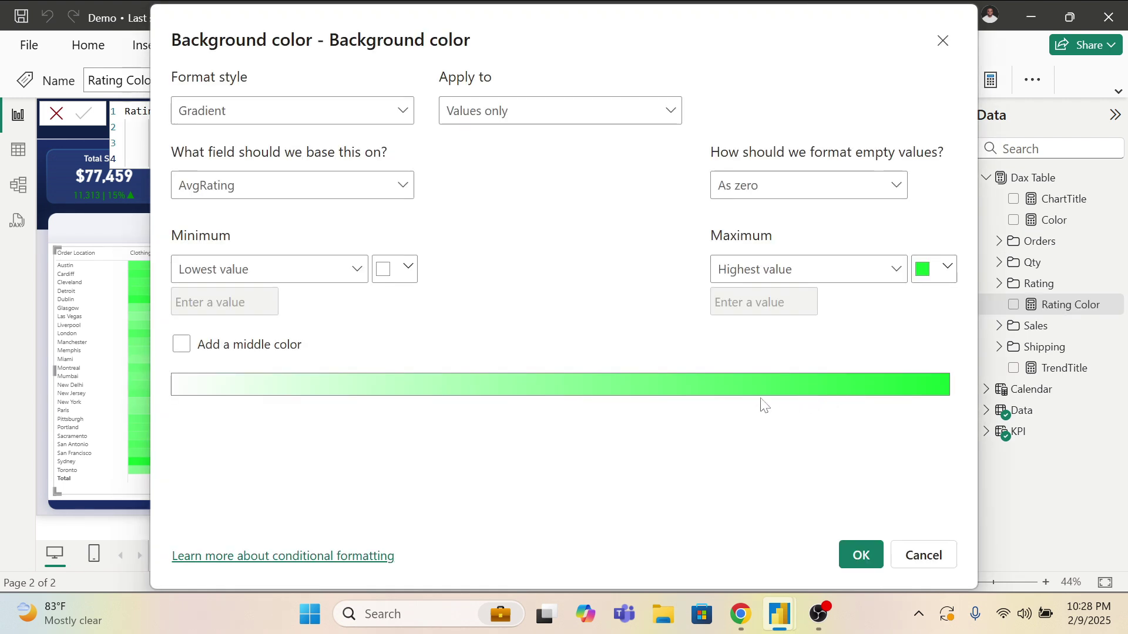
pyautogui.click(245, 119)
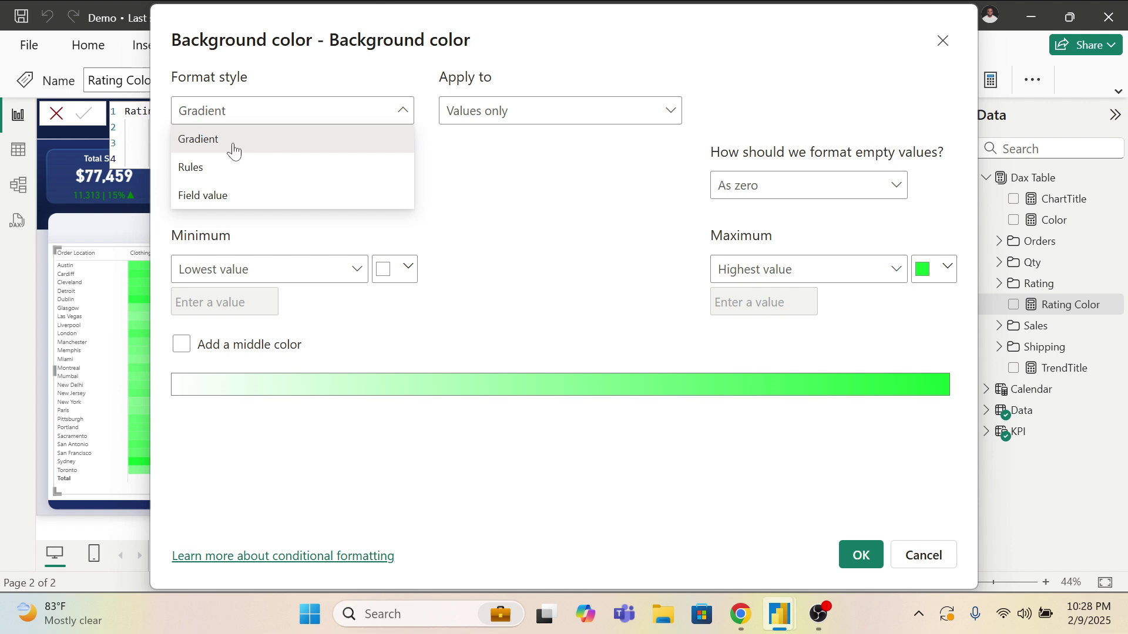
pyautogui.click(209, 195)
pyautogui.click(206, 197)
pyautogui.click(189, 246)
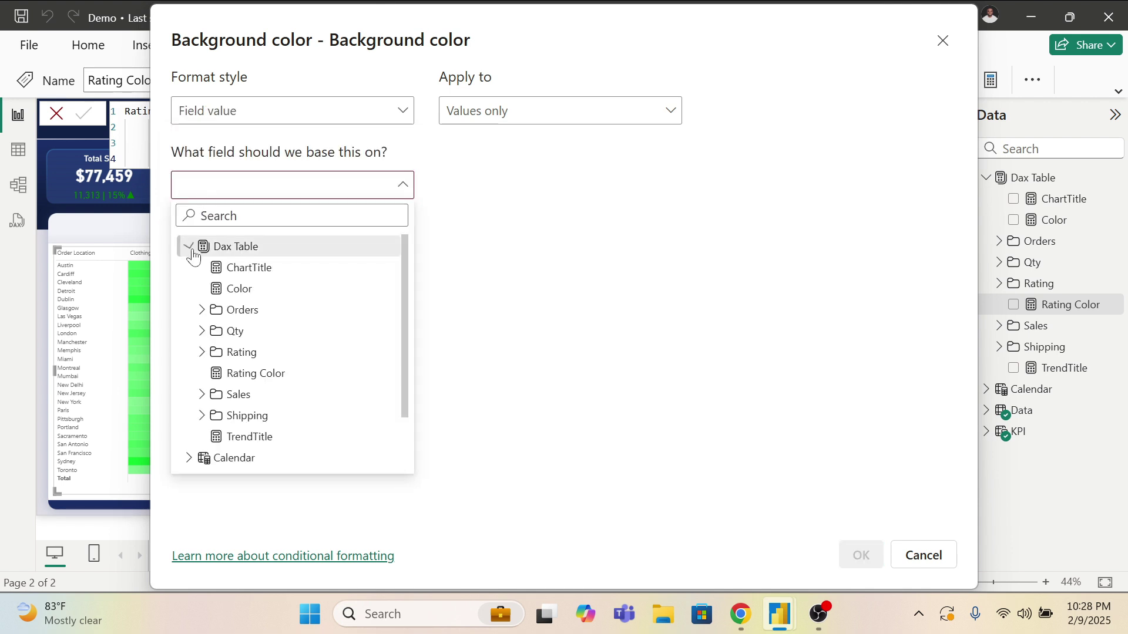
pyautogui.click(250, 374)
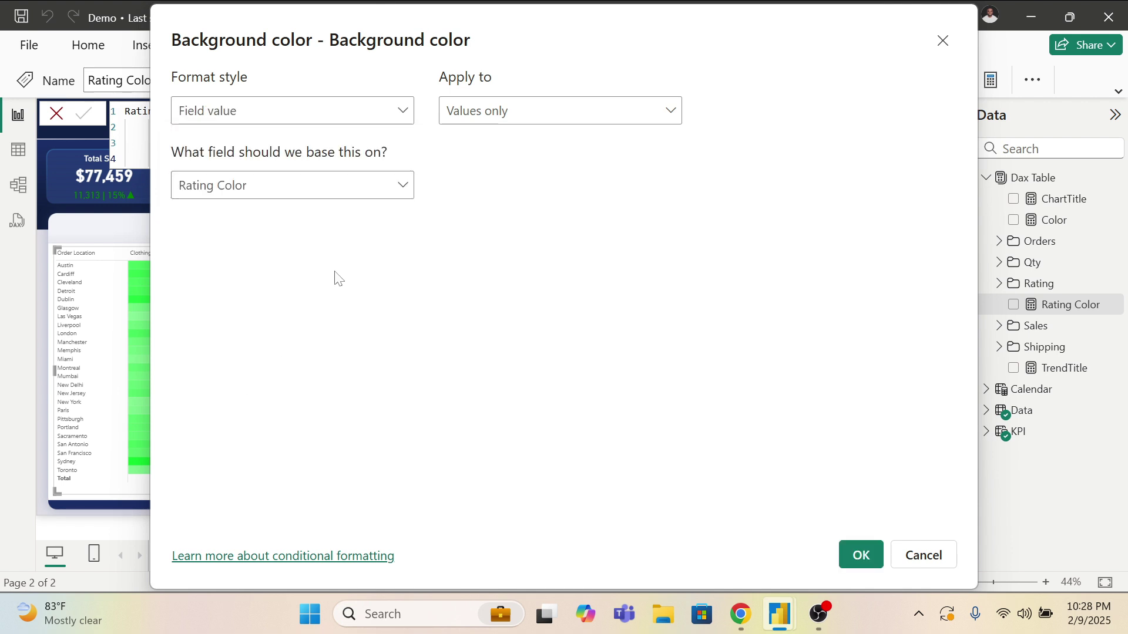
pyautogui.click(861, 555)
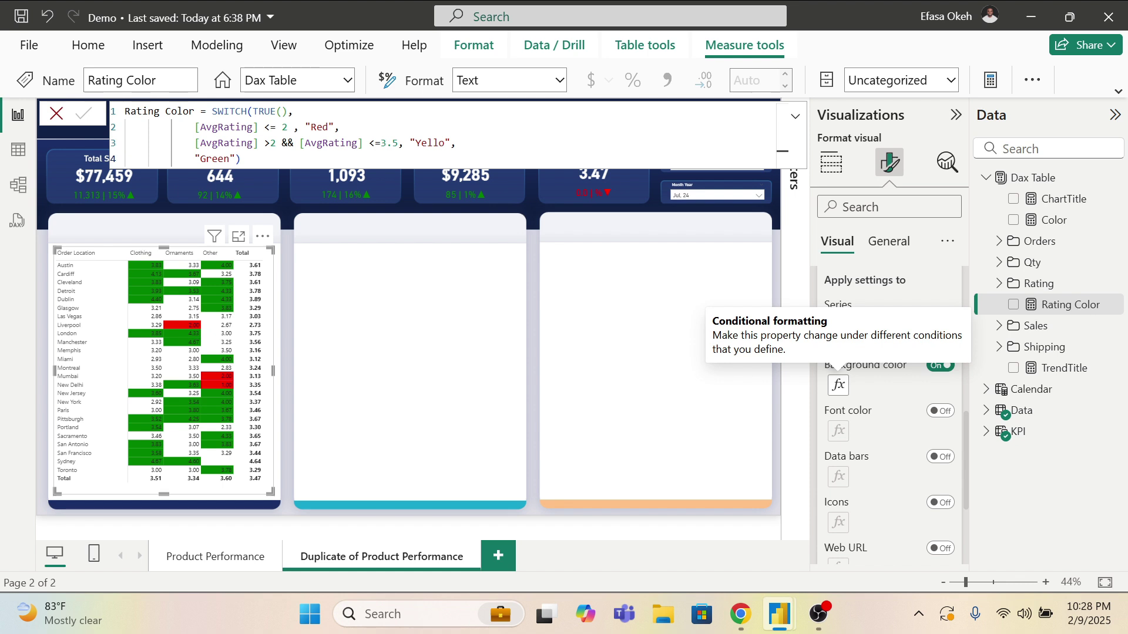
# Step: Insert a rectangle shape, shorten it to roughly a square and place it inside the empty panel with the orange base
pyautogui.click(362, 293)
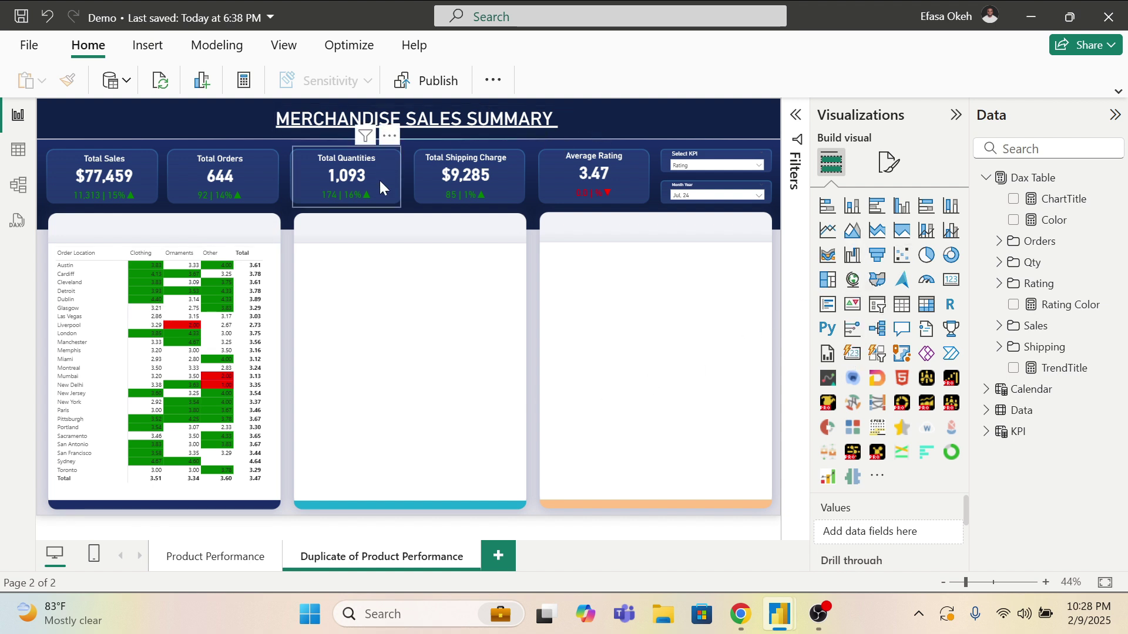
pyautogui.click(147, 45)
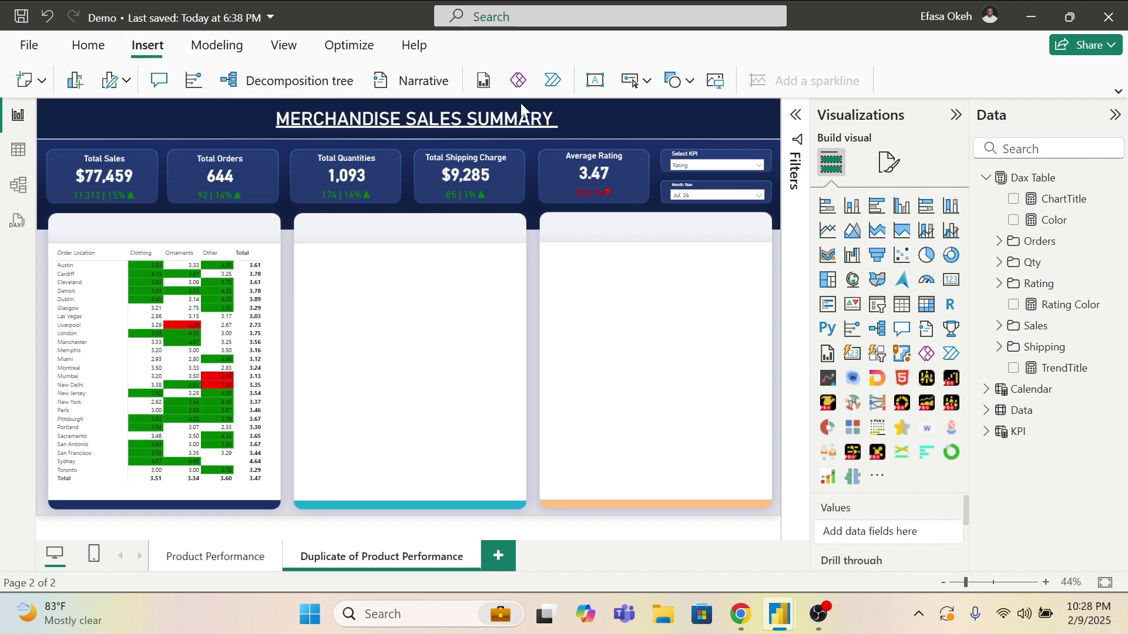
pyautogui.click(675, 80)
pyautogui.click(687, 147)
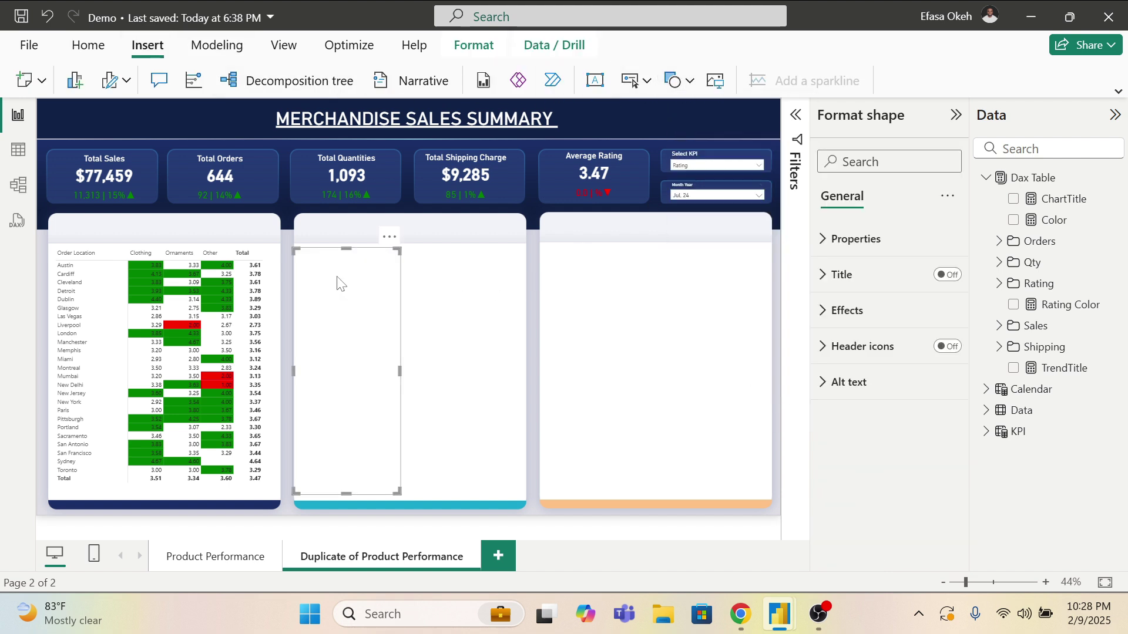
pyautogui.moveTo(349, 335); pyautogui.dragTo(579, 310)
pyautogui.moveTo(582, 469); pyautogui.dragTo(587, 321)
pyautogui.moveTo(583, 262); pyautogui.dragTo(637, 320)
# Step: Set the square's fill to the light green #D1F5C7 and copy its hex code
pyautogui.click(843, 310)
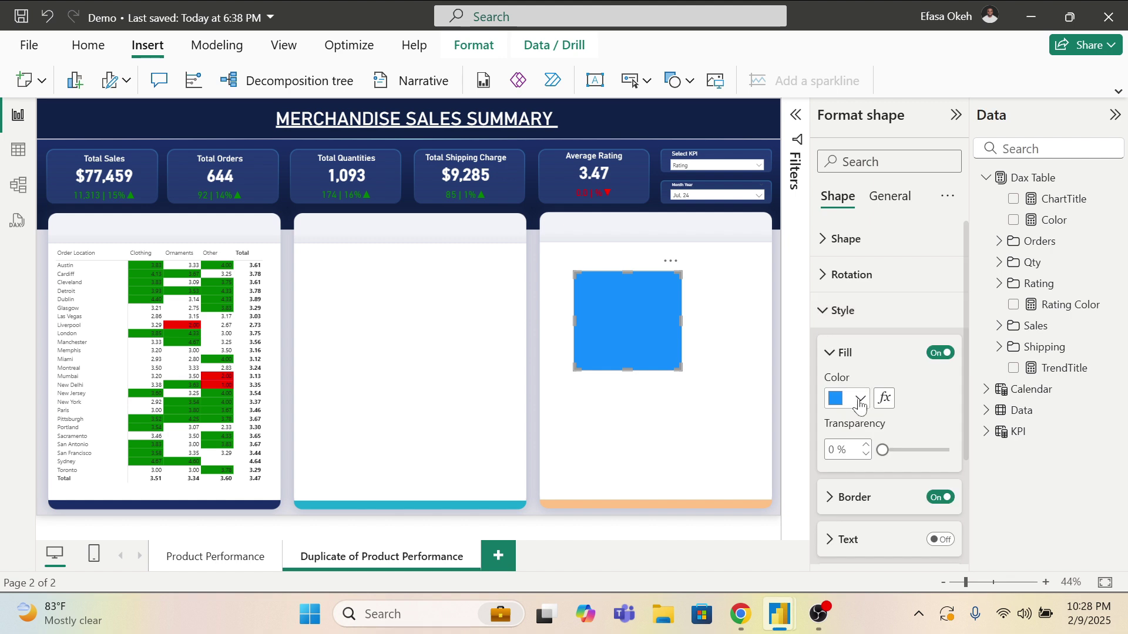
pyautogui.click(859, 398)
pyautogui.click(900, 360)
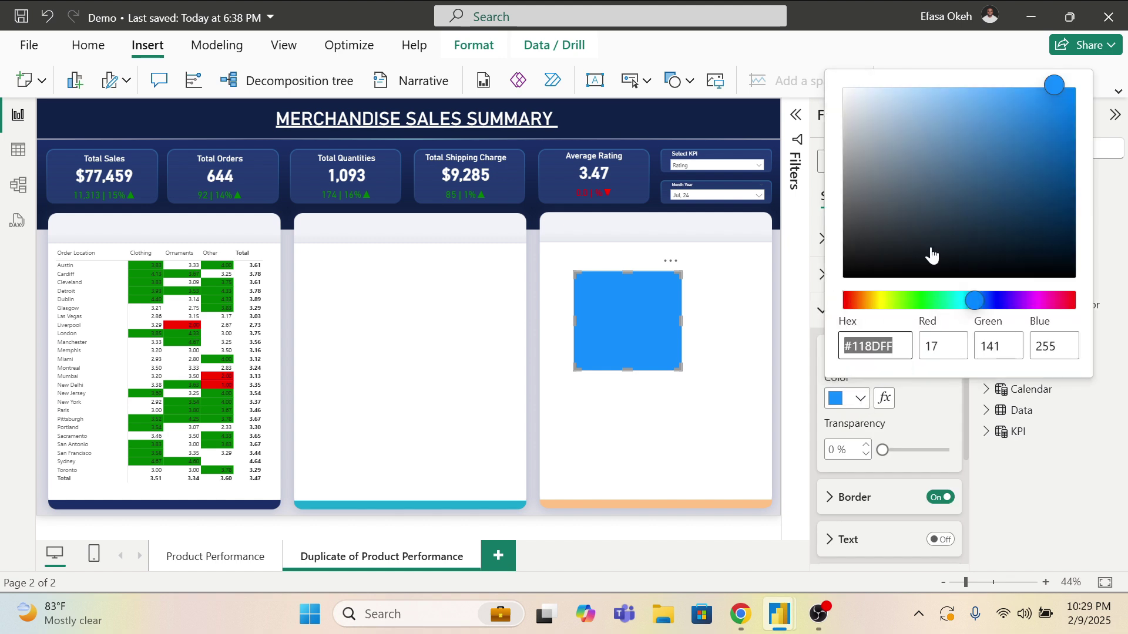
pyautogui.click(909, 300)
pyautogui.click(981, 98)
pyautogui.moveTo(987, 104); pyautogui.dragTo(887, 100)
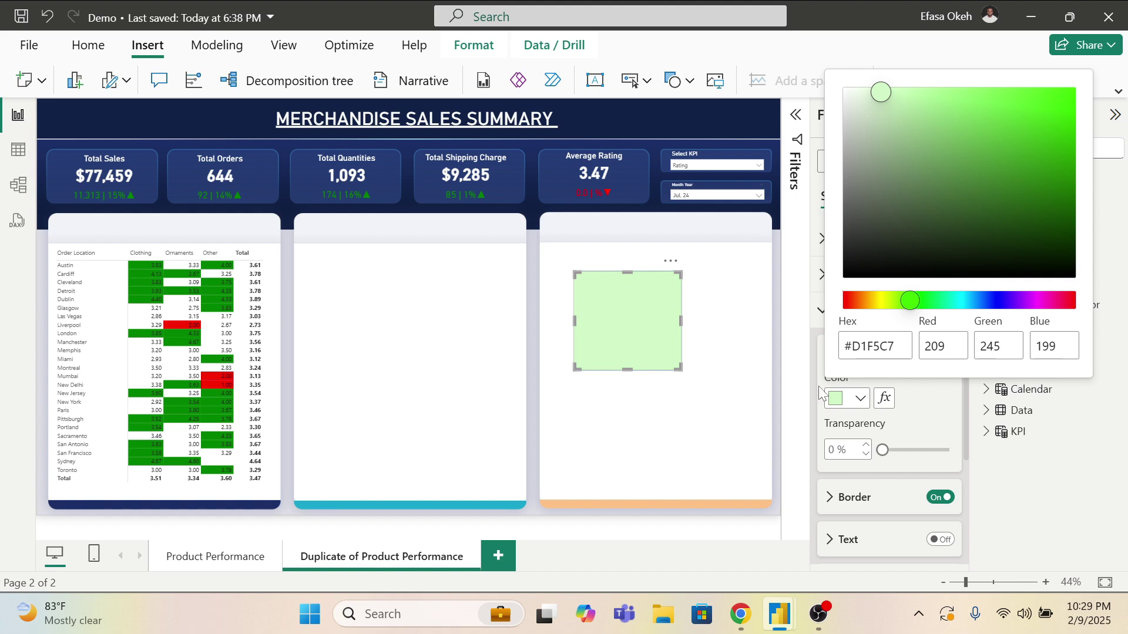
pyautogui.moveTo(898, 346); pyautogui.dragTo(832, 355)
pyautogui.hotkey('ctrl', 'c')
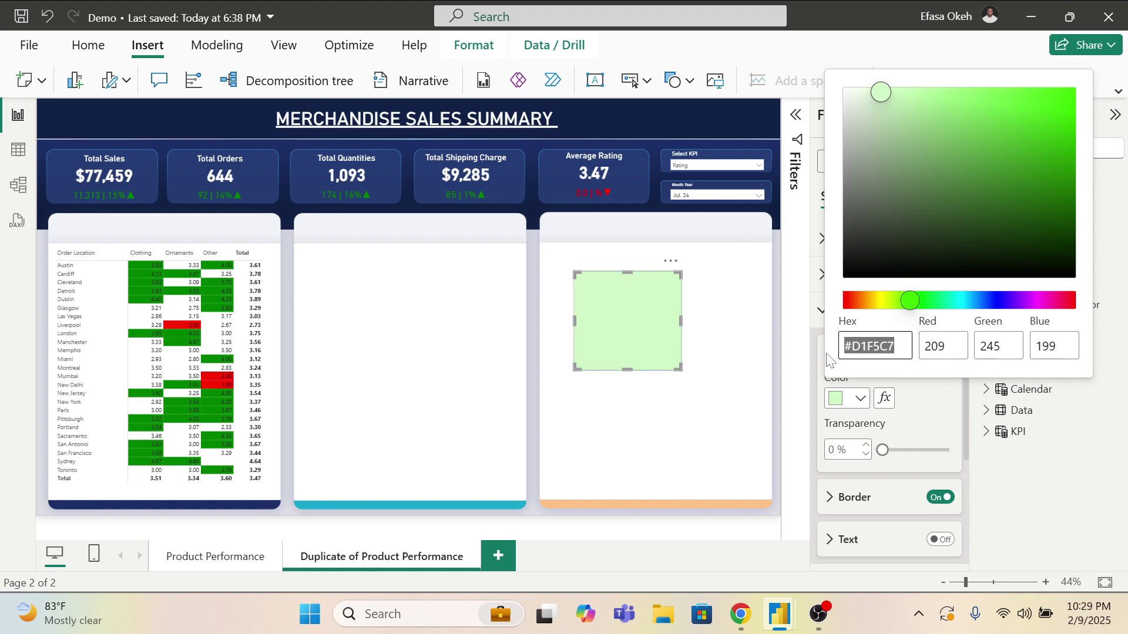
pyautogui.click(924, 406)
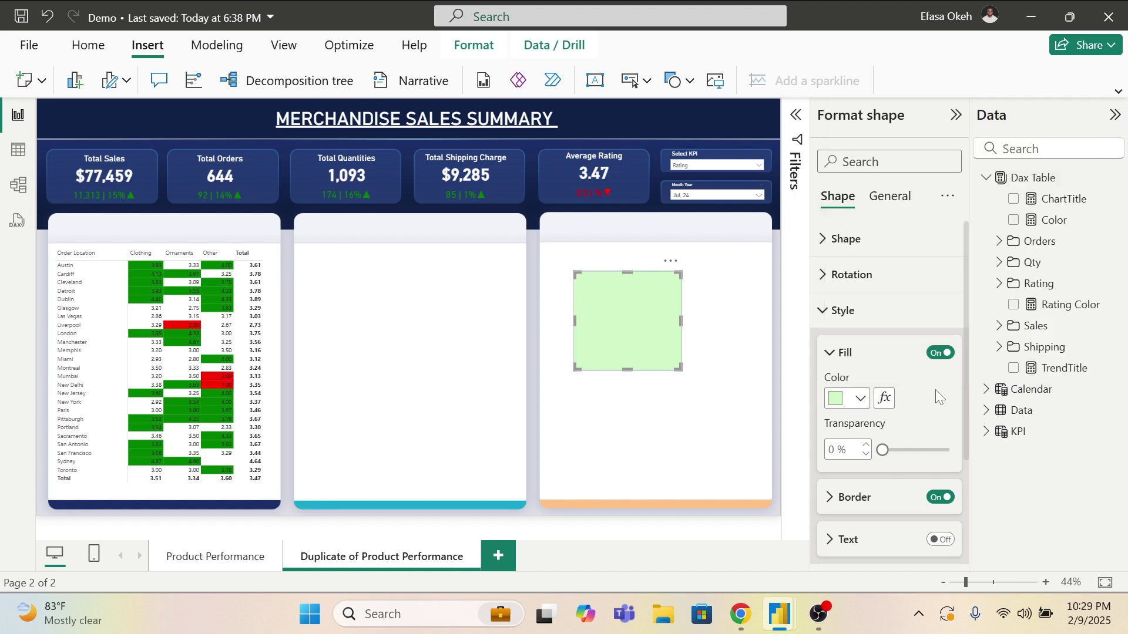
# Step: Replace "Green" with the copied code #D1F5C7 in the Rating Color measure's formula
pyautogui.click(1051, 304)
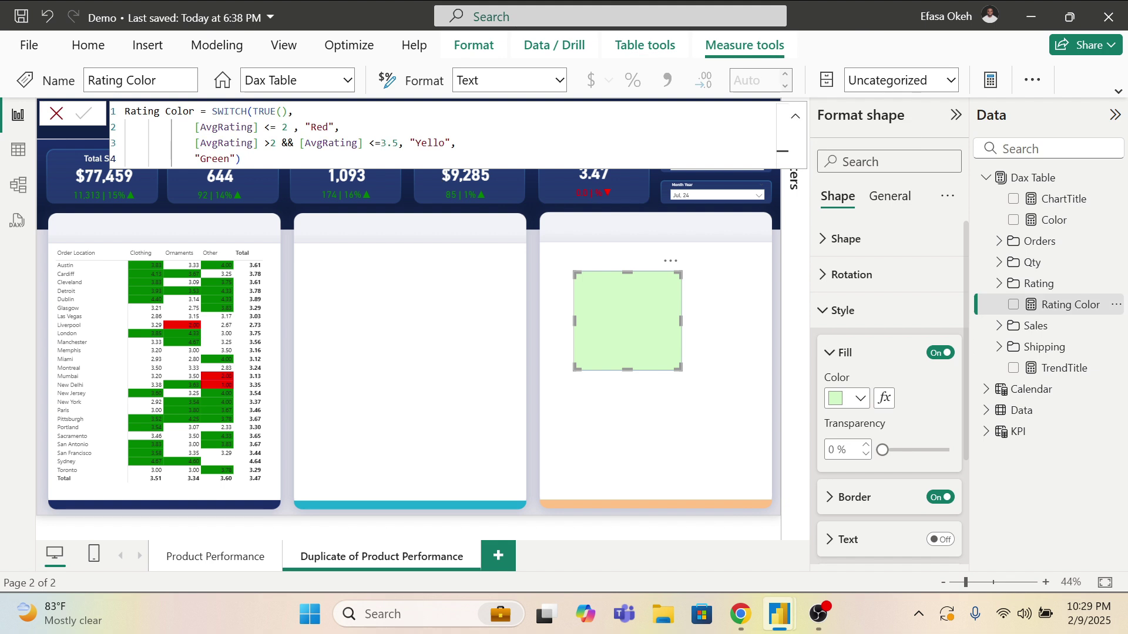
pyautogui.doubleClick(202, 158)
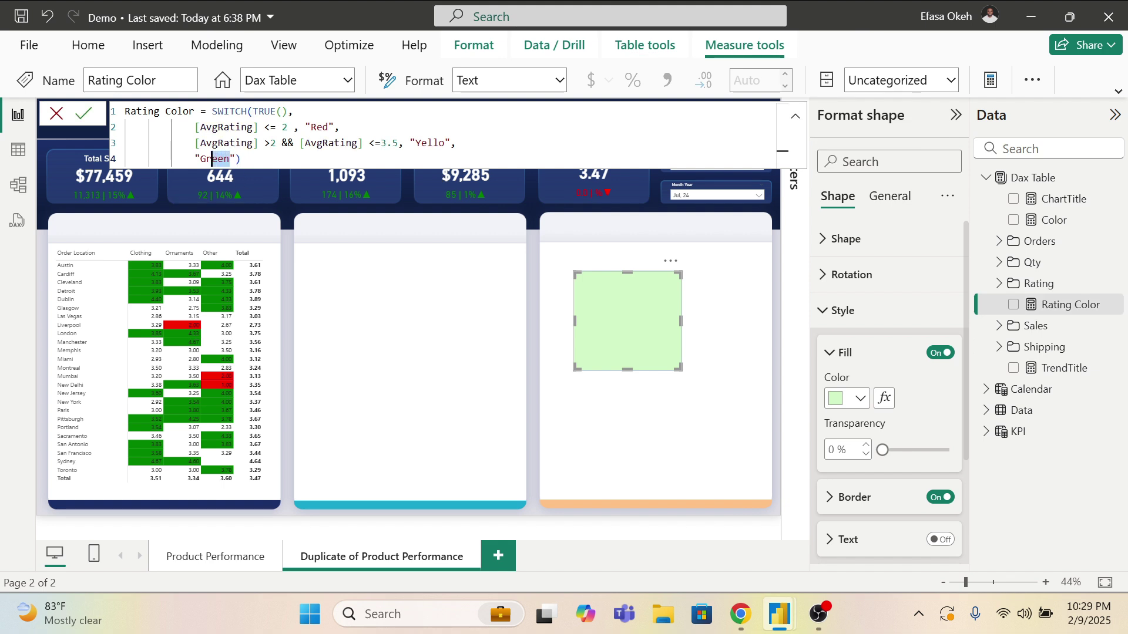
pyautogui.hotkey('ctrl', 'v')
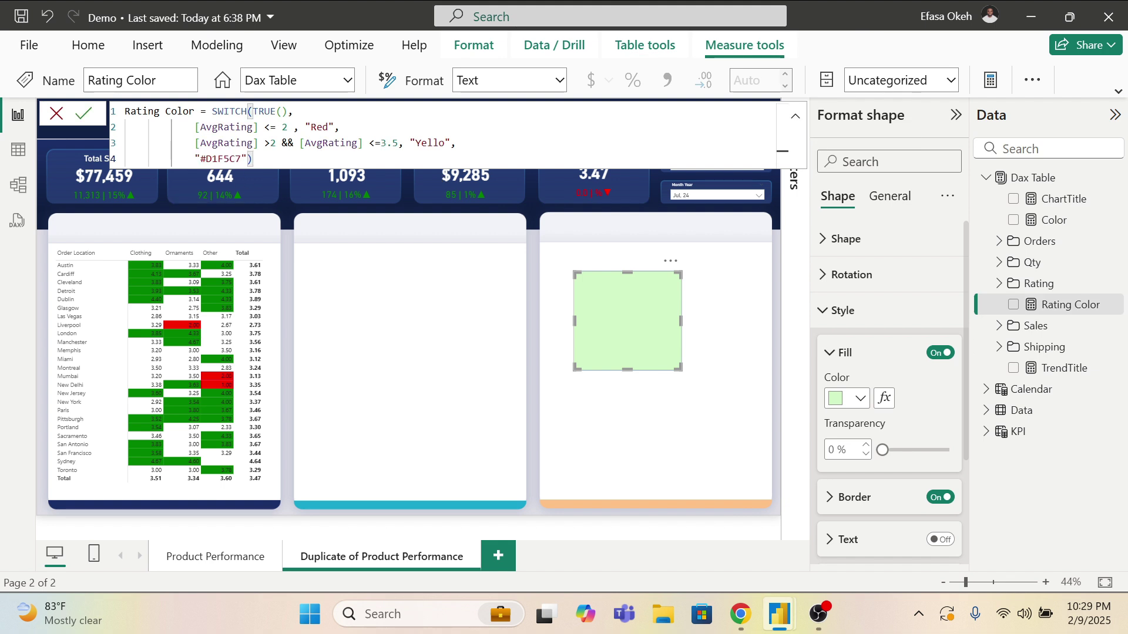
# Step: Change the lower bound of the second Rating Color condition to [AvgRating] >=2.1 and commit the measure
pyautogui.click(269, 142)
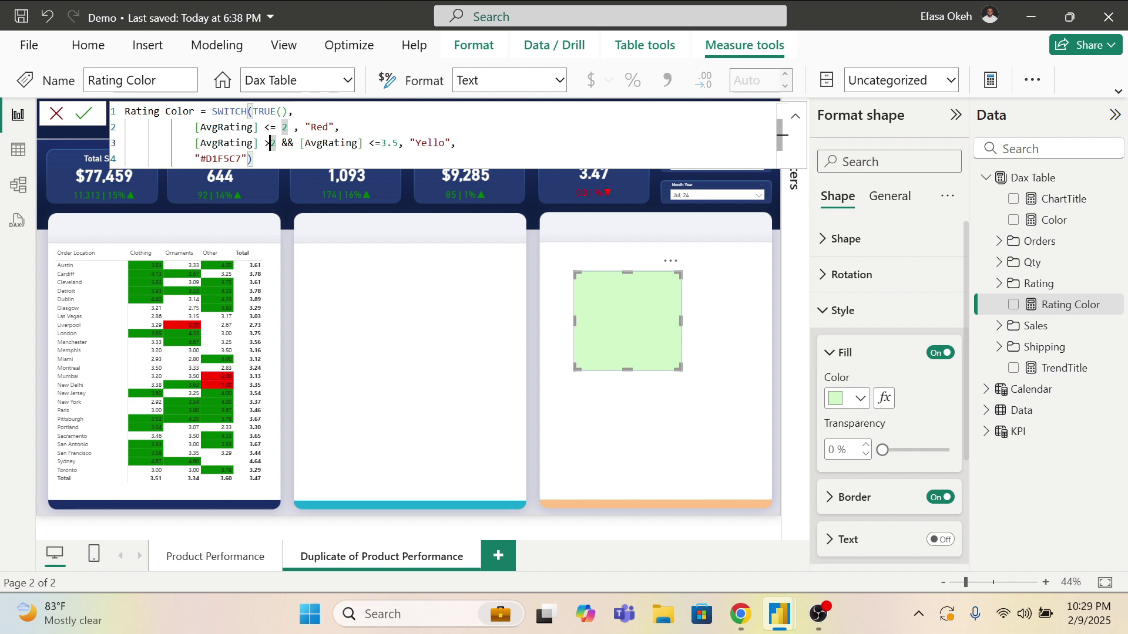
pyautogui.write('.')
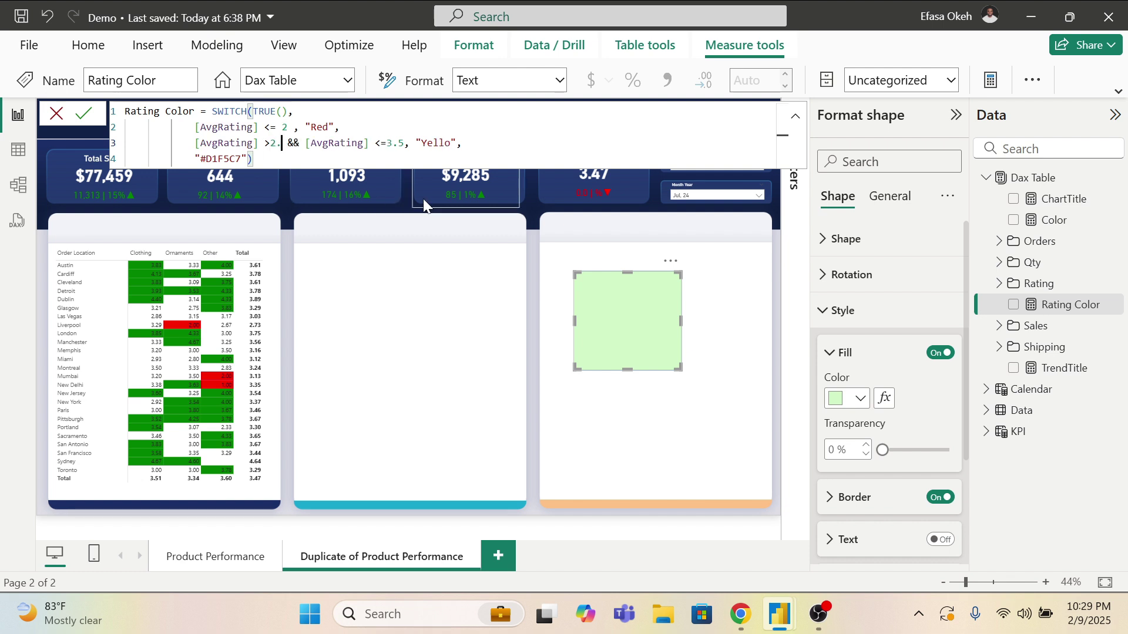
pyautogui.write('1')
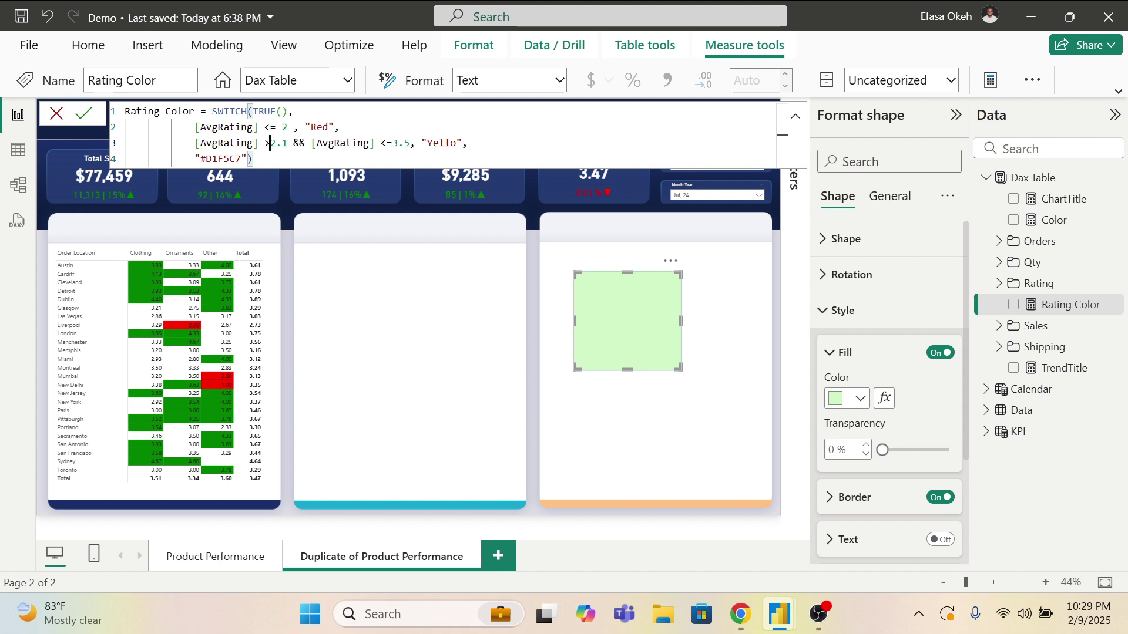
pyautogui.hotkey('shift', 'Left')
pyautogui.hotkey('shift', 'Left')
pyautogui.hotkey('shift', 'Left')
pyautogui.press('Left')
pyautogui.write('=')
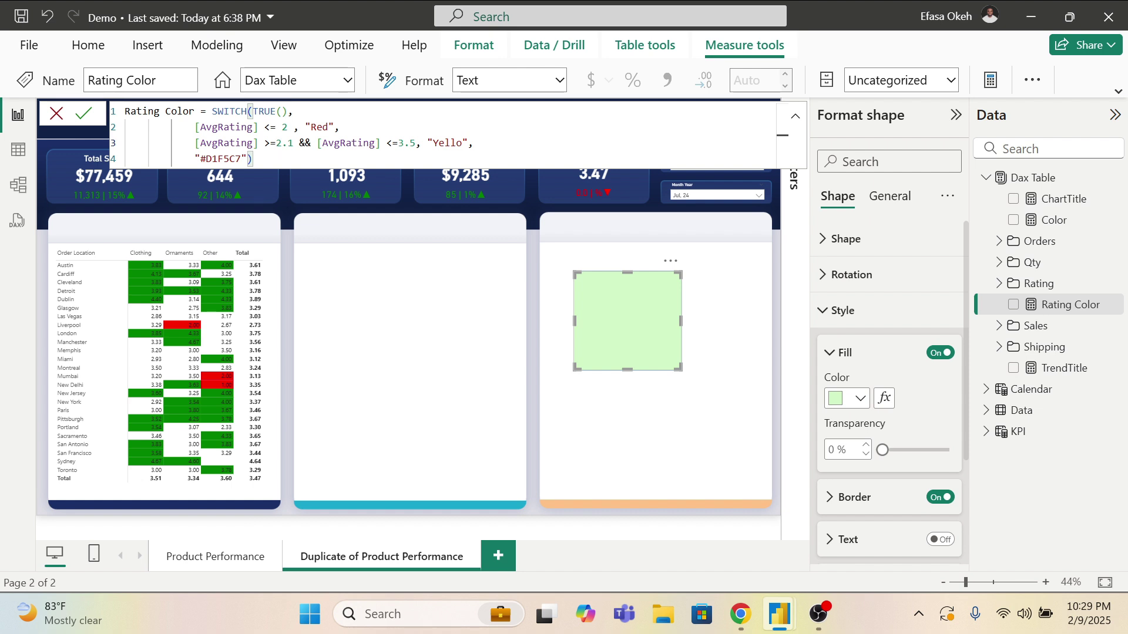
pyautogui.doubleClick(447, 142)
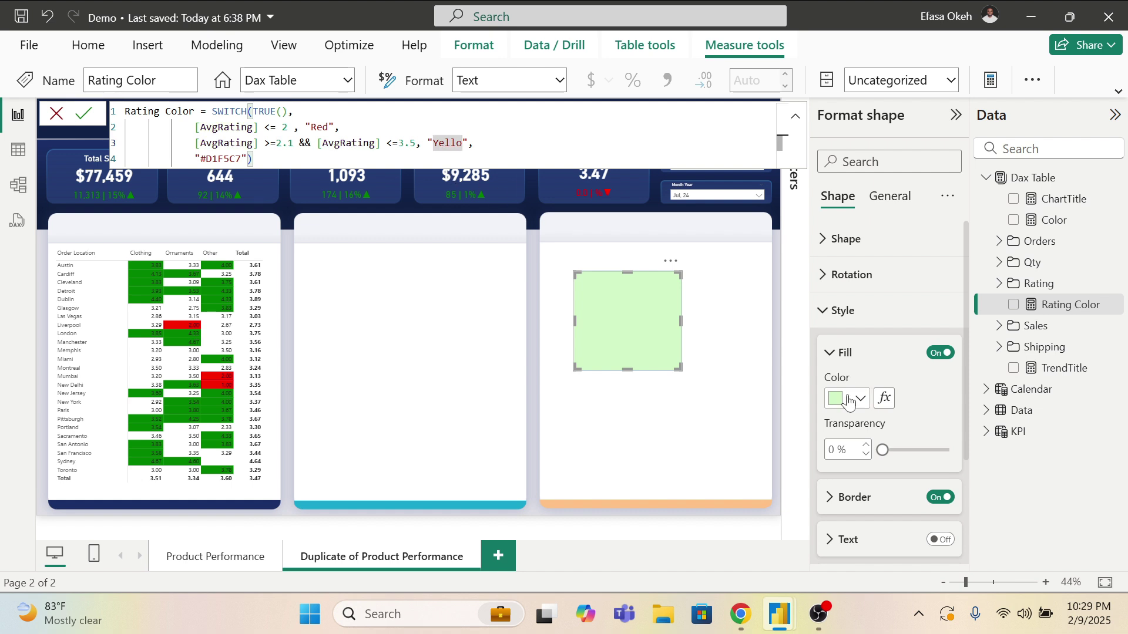
pyautogui.click(656, 344)
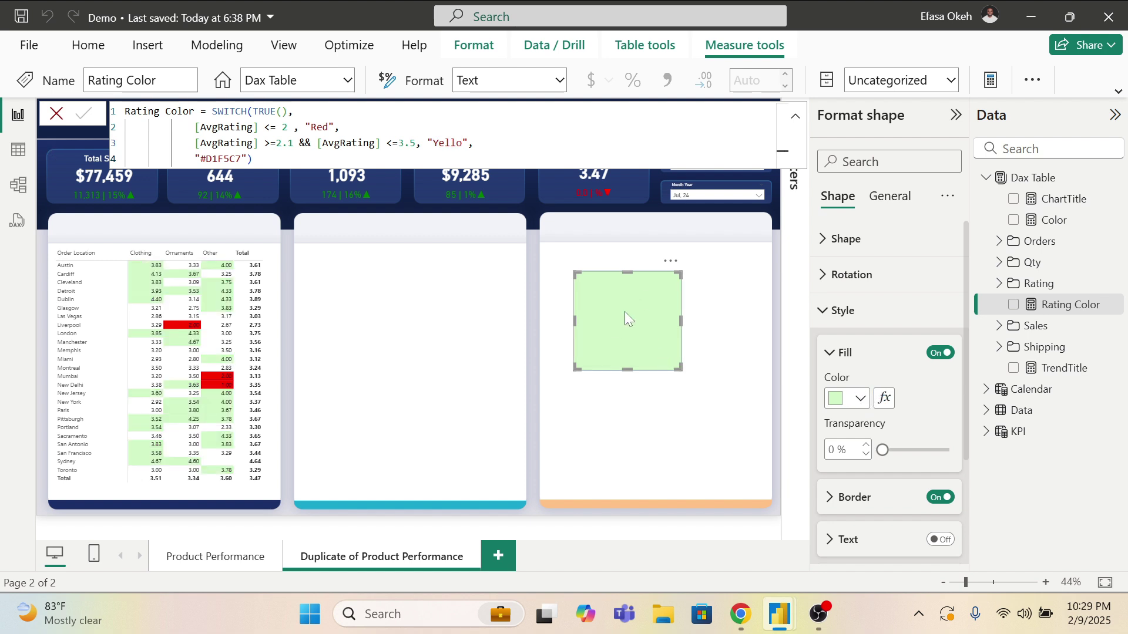
# Step: Set the square's fill to the light yellow #F3F5C7 and copy its hex code
pyautogui.click(846, 398)
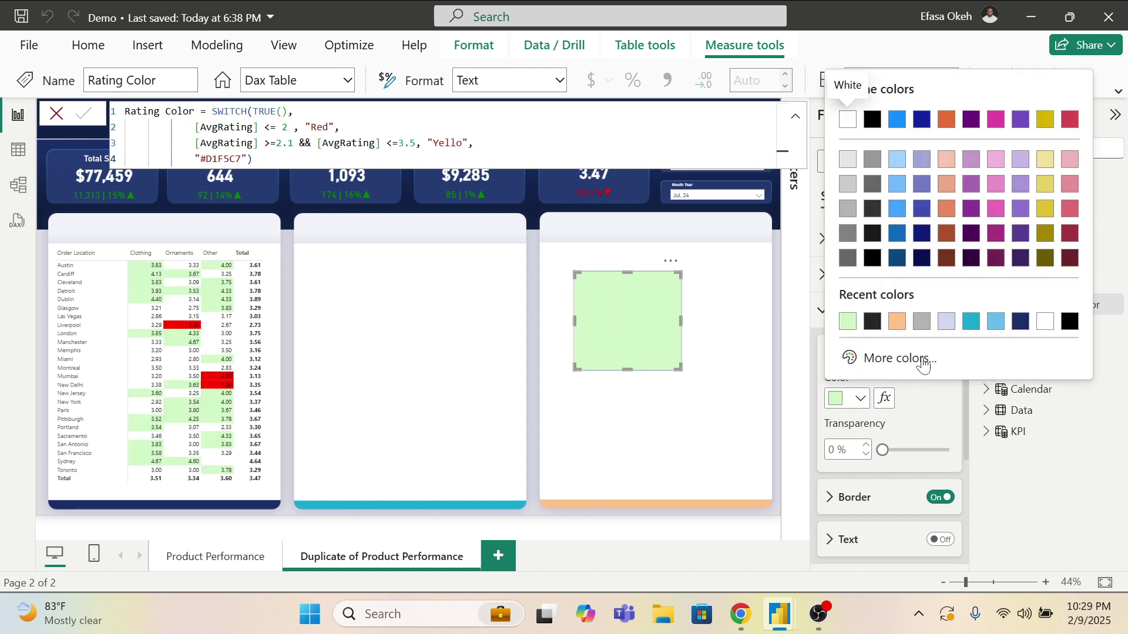
pyautogui.click(851, 361)
pyautogui.moveTo(910, 300); pyautogui.dragTo(881, 300)
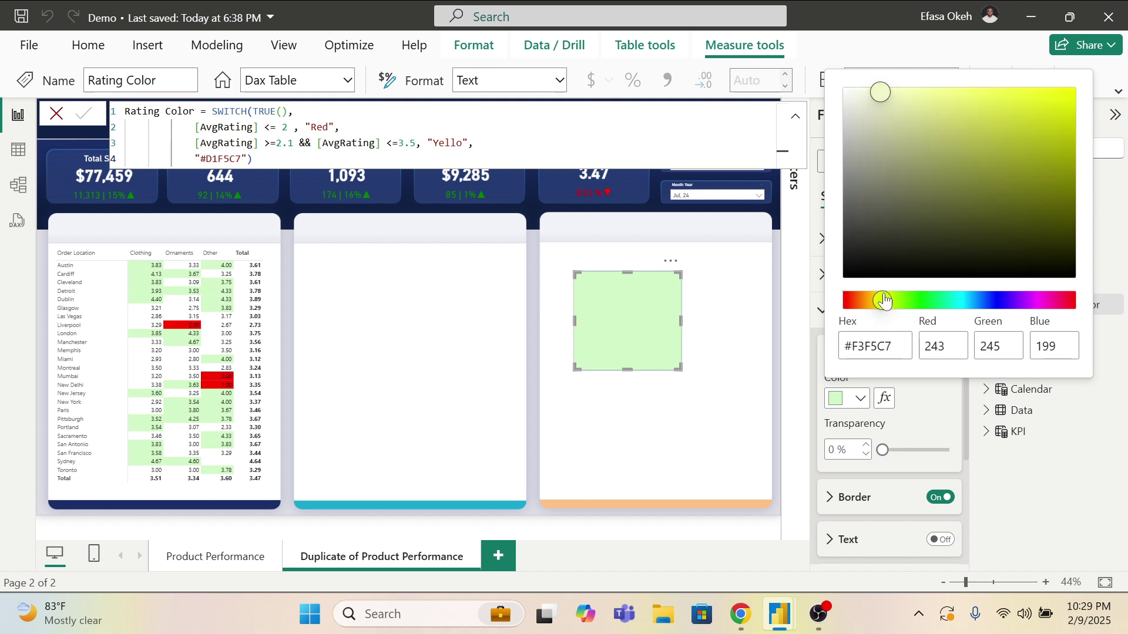
pyautogui.click(875, 346)
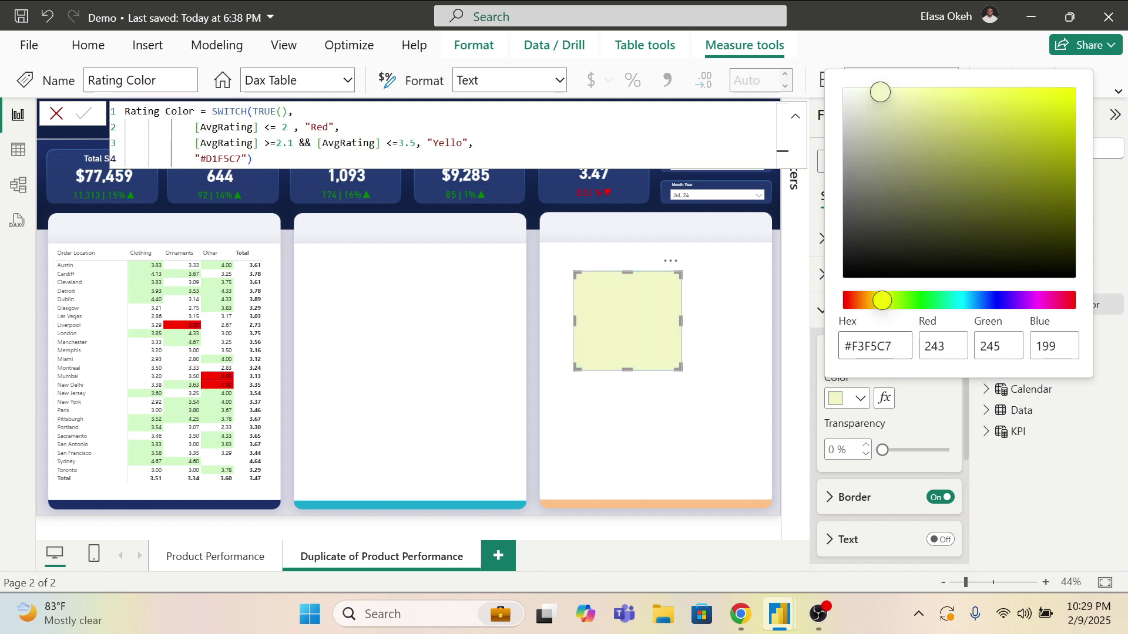
pyautogui.hotkey('ctrl', 'a')
pyautogui.hotkey('ctrl', 'c')
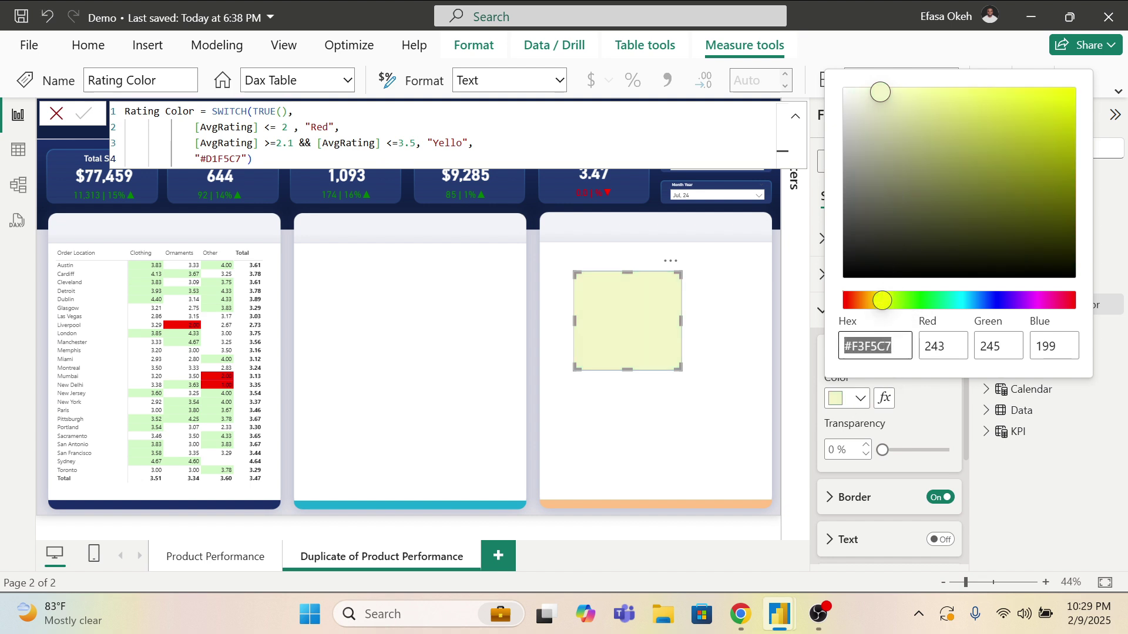
# Step: Replace "Yello" with #F3F5C7 in the Rating Color formula and commit the measure
pyautogui.click(463, 143)
pyautogui.moveTo(463, 142); pyautogui.dragTo(434, 143)
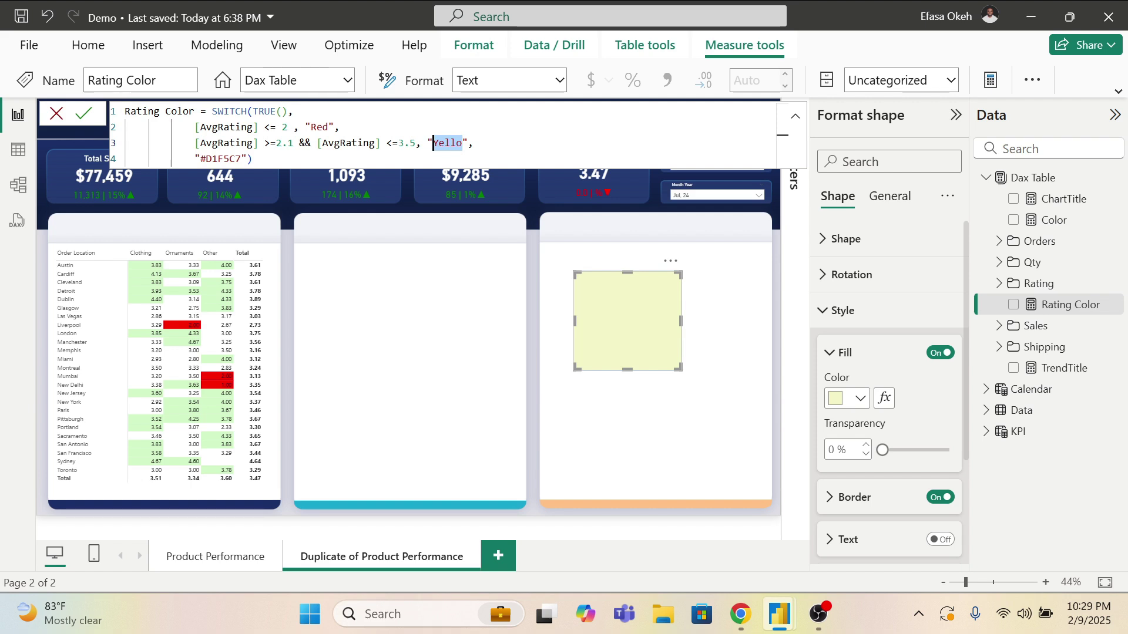
pyautogui.hotkey('ctrl', 'v')
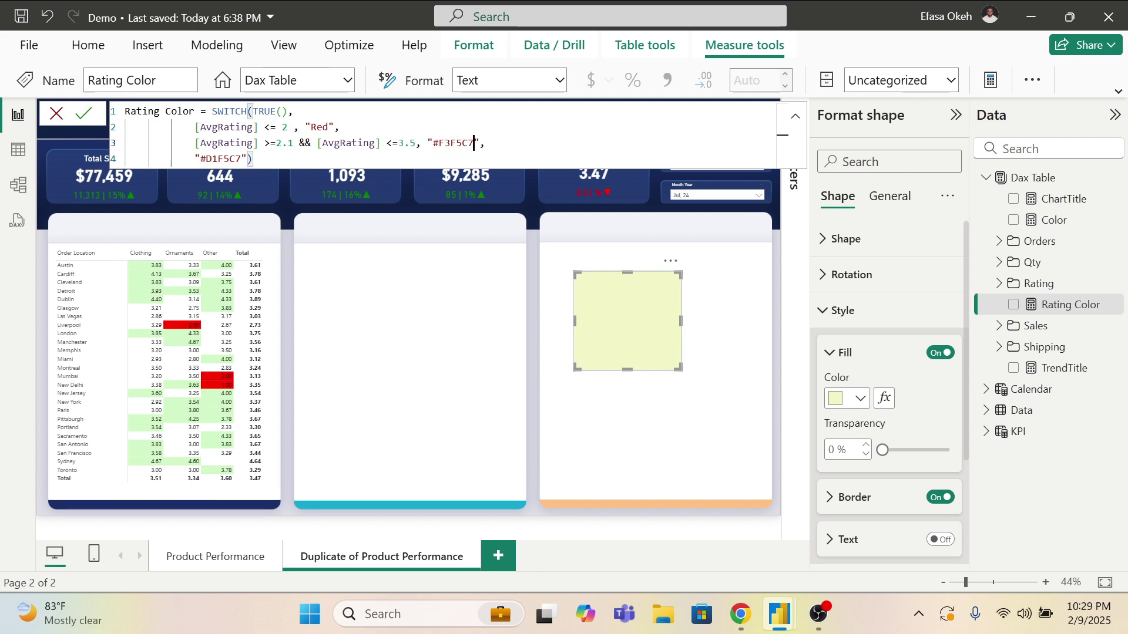
pyautogui.press('Return')
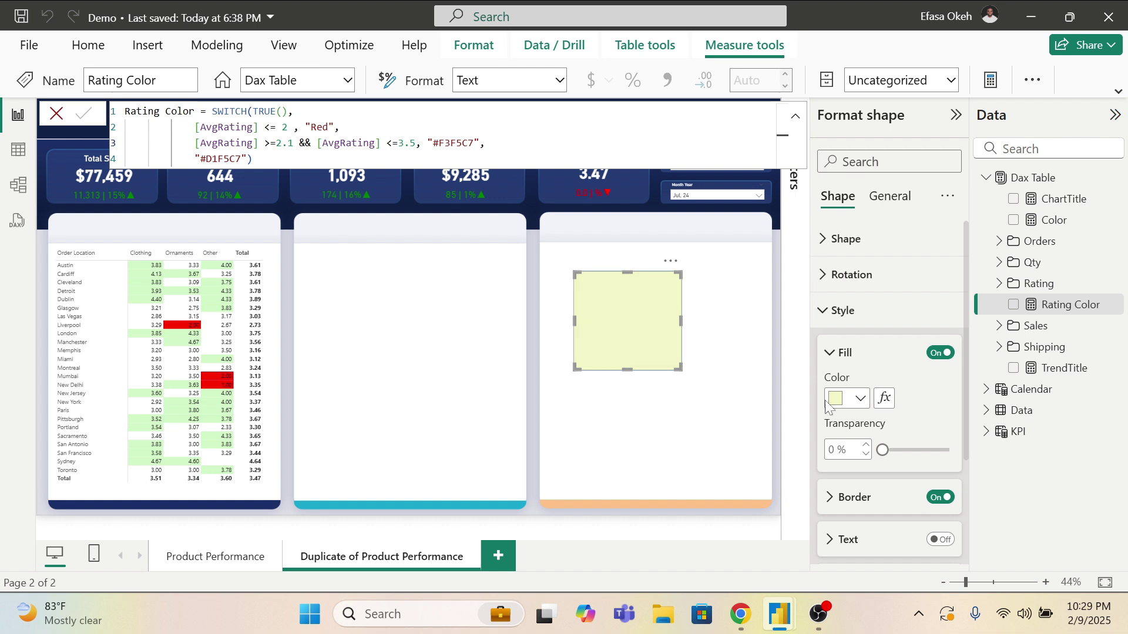
# Step: Set the square's fill to the soft red #F48E8E and copy its hex code
pyautogui.click(860, 398)
pyautogui.click(865, 355)
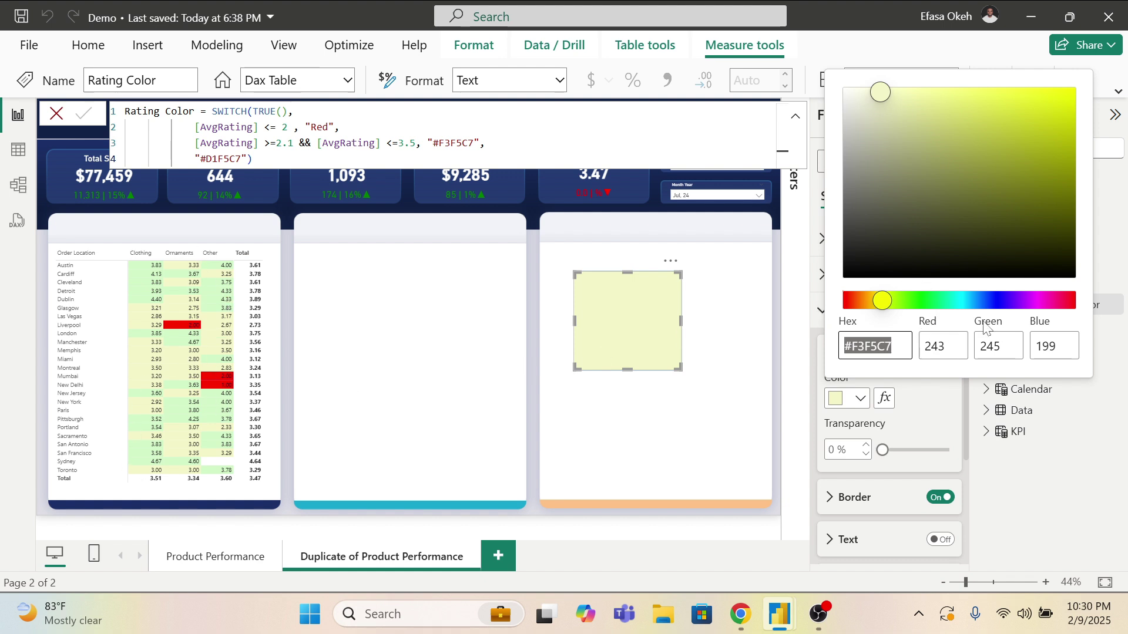
pyautogui.click(1055, 300)
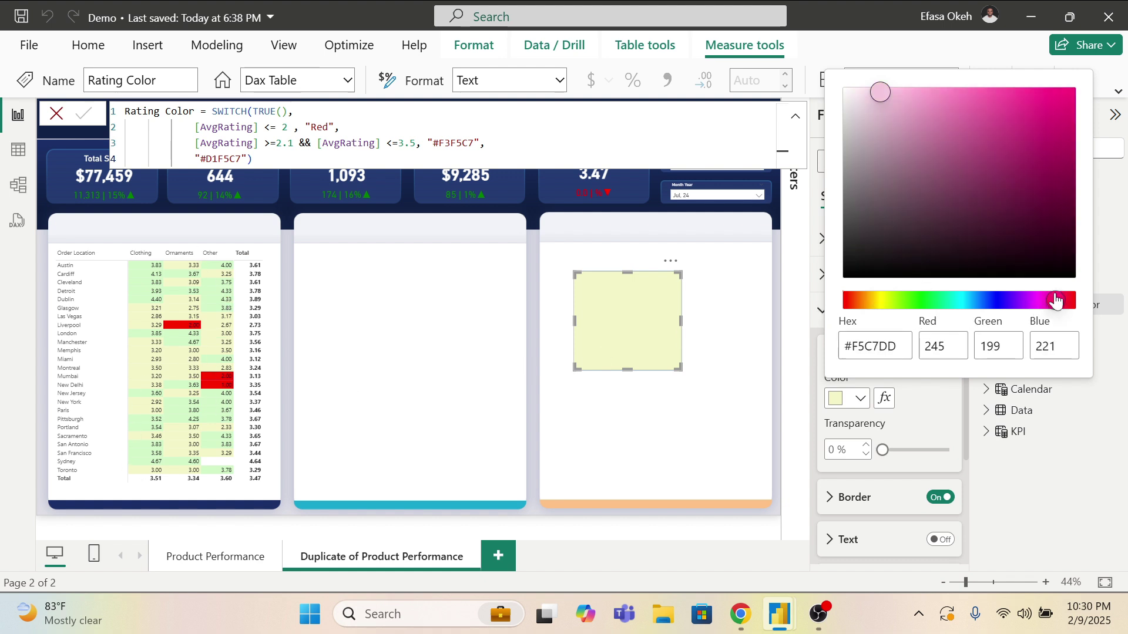
pyautogui.click(859, 300)
pyautogui.moveTo(860, 300); pyautogui.dragTo(842, 301)
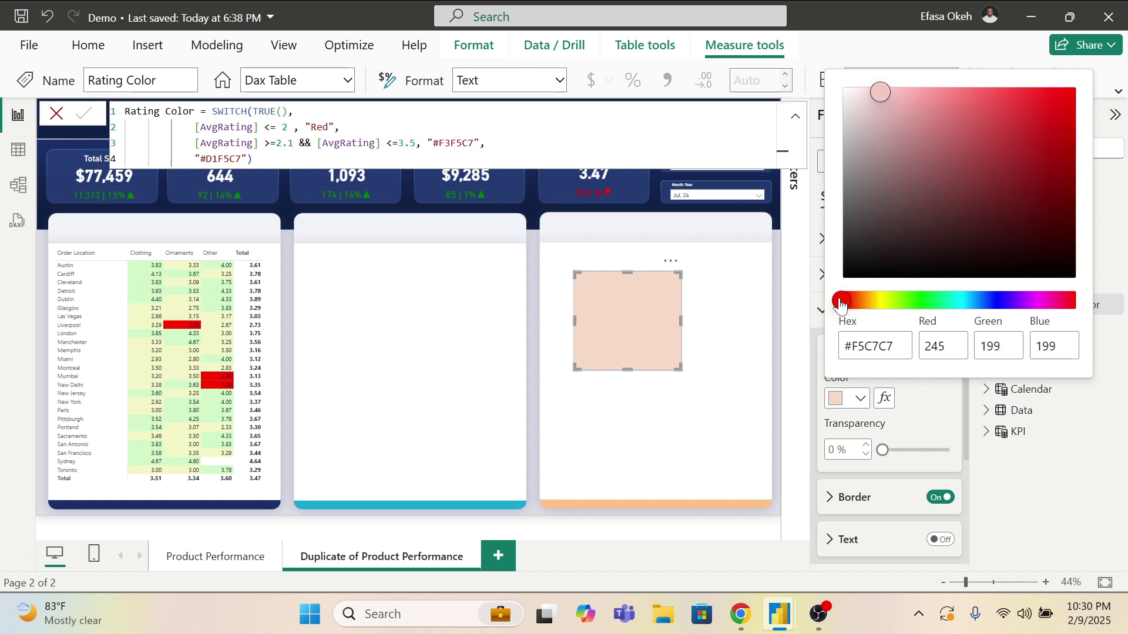
pyautogui.click(955, 96)
pyautogui.click(927, 94)
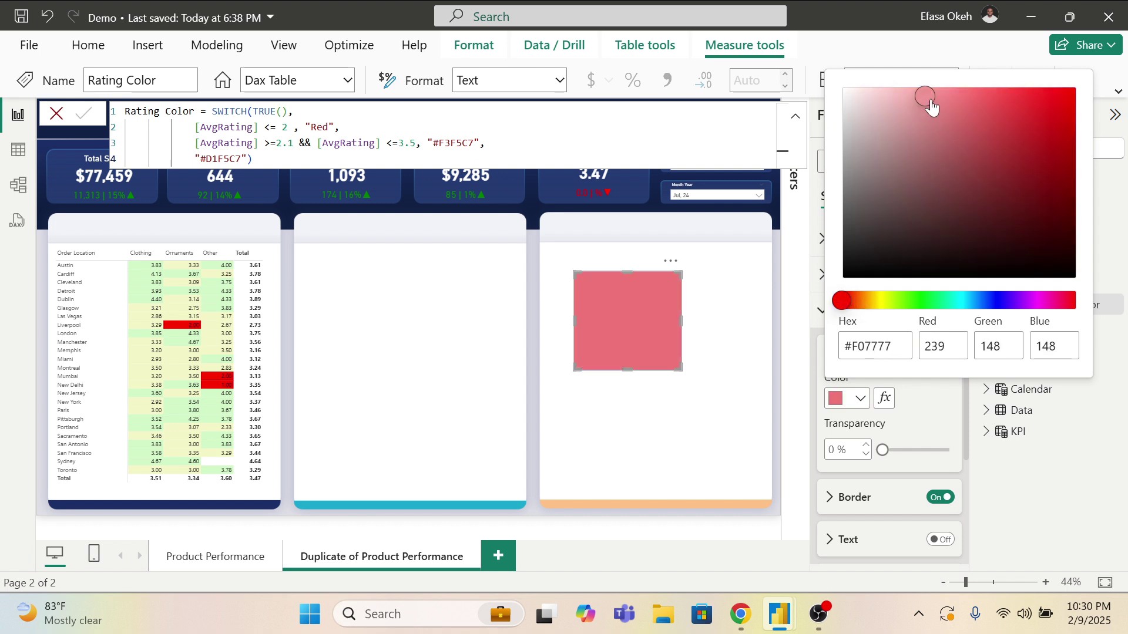
pyautogui.click(934, 93)
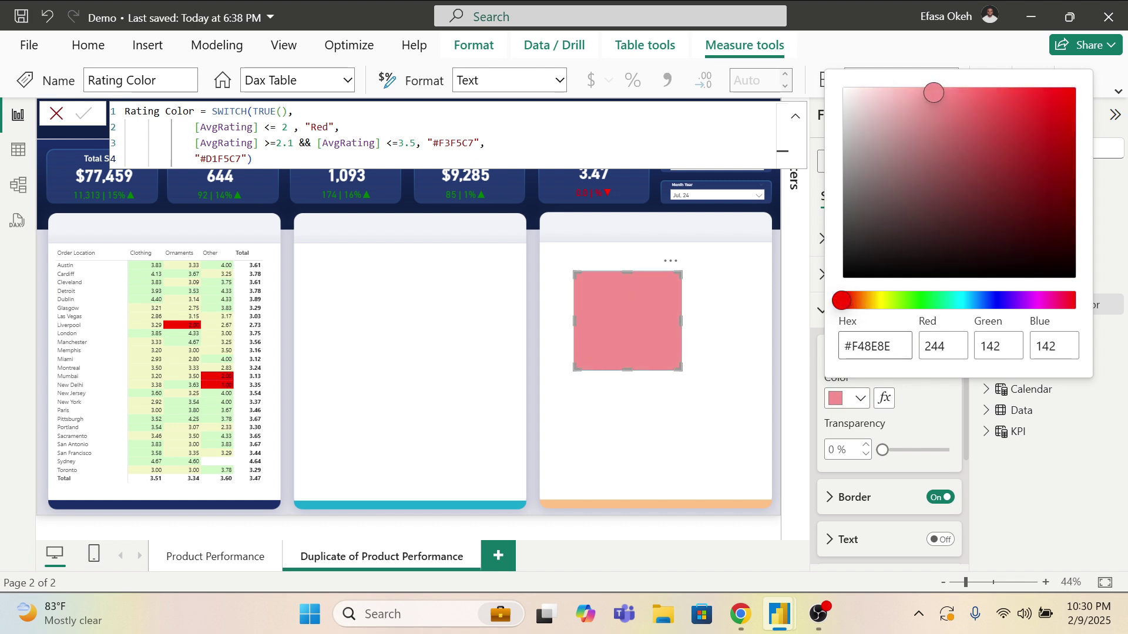
pyautogui.moveTo(891, 347); pyautogui.dragTo(788, 359)
pyautogui.hotkey('ctrl', 'c')
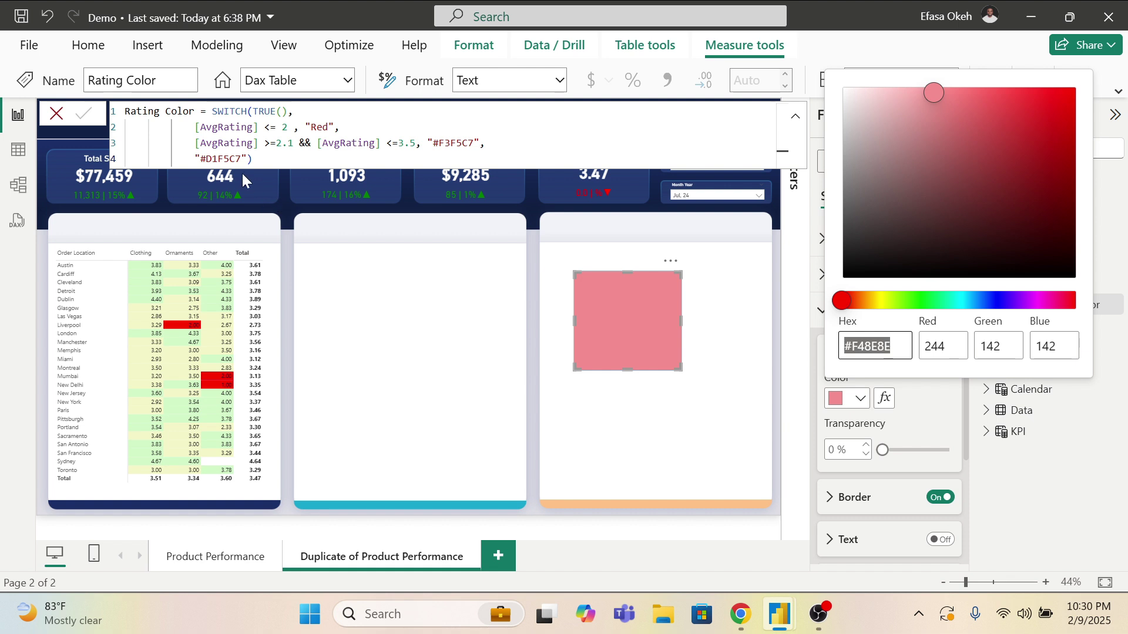
# Step: Replace "Red" with #F48E8E in the Rating Color formula, commit the measure and leave the formula editor
pyautogui.click(320, 132)
pyautogui.moveTo(329, 127); pyautogui.dragTo(311, 127)
pyautogui.hotkey('ctrl', 'v')
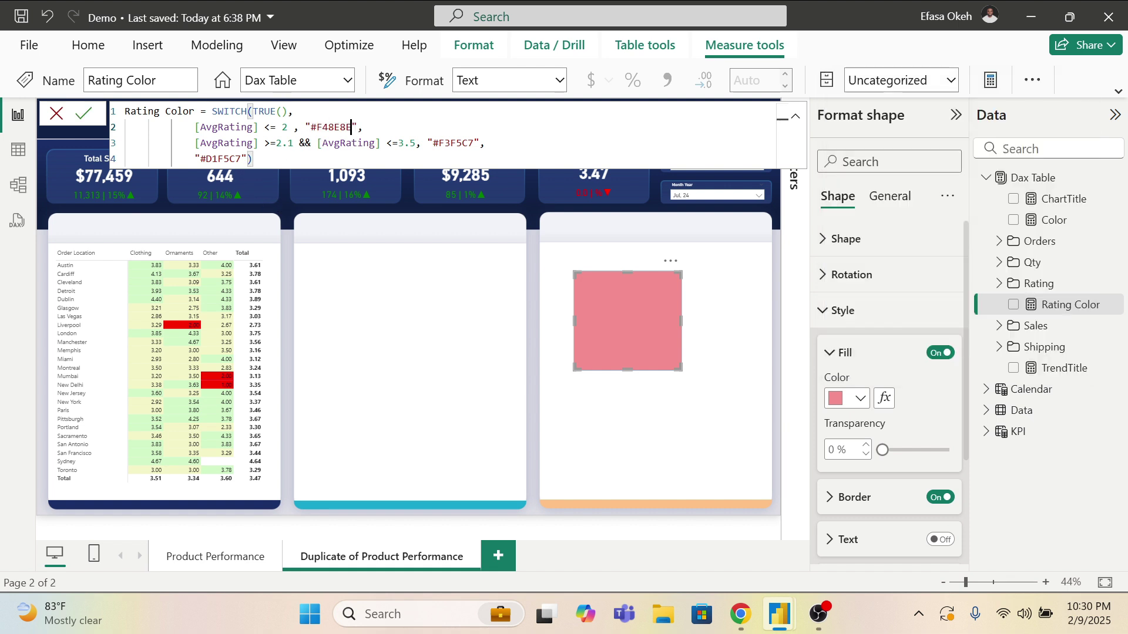
pyautogui.press('Return')
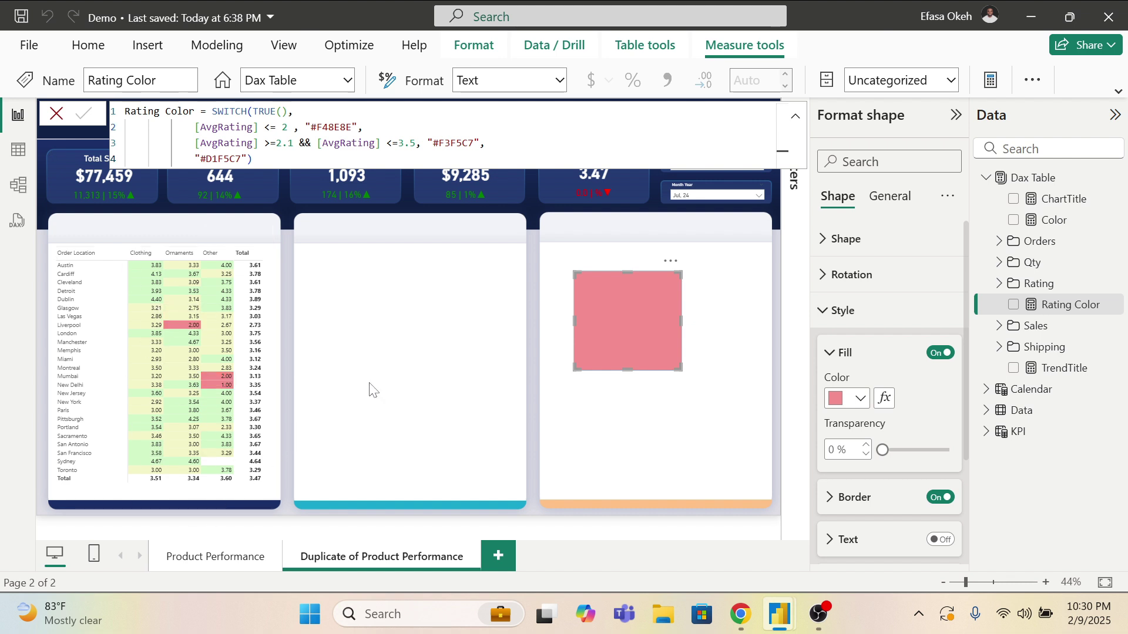
pyautogui.click(311, 444)
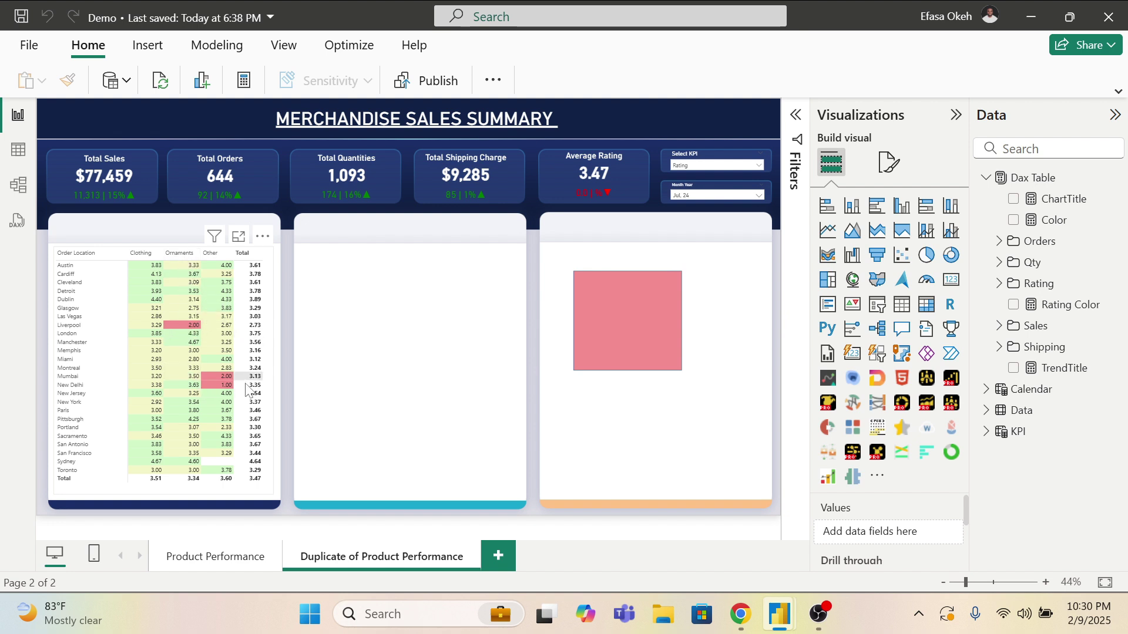
# Step: Remove the helper square from the empty panel with the orange base
pyautogui.click(614, 340)
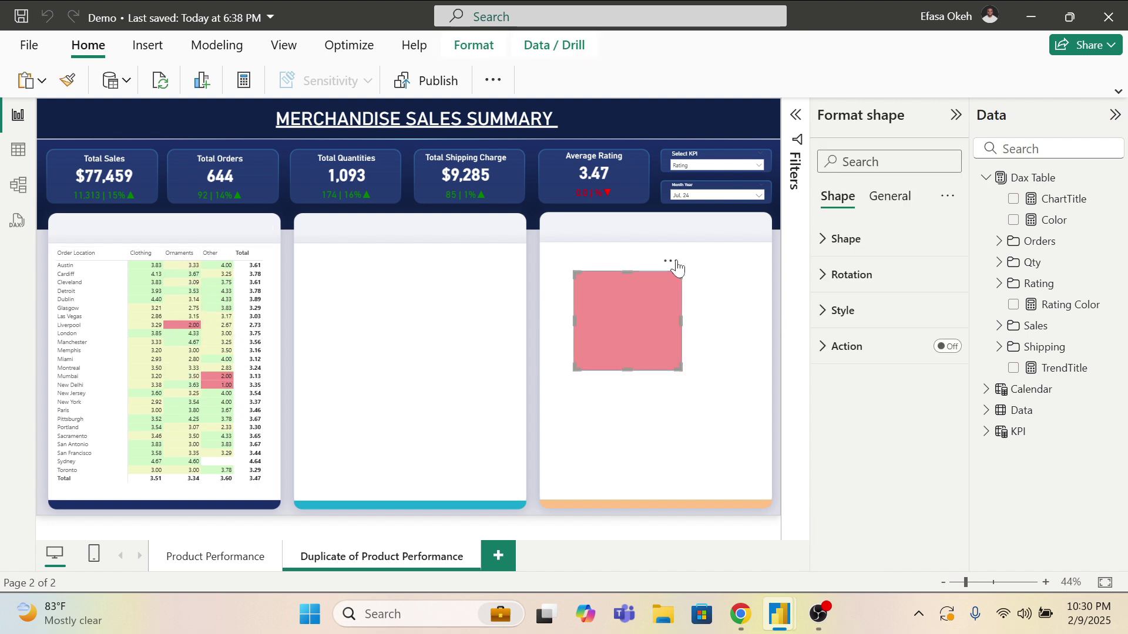
pyautogui.click(671, 260)
pyautogui.click(727, 281)
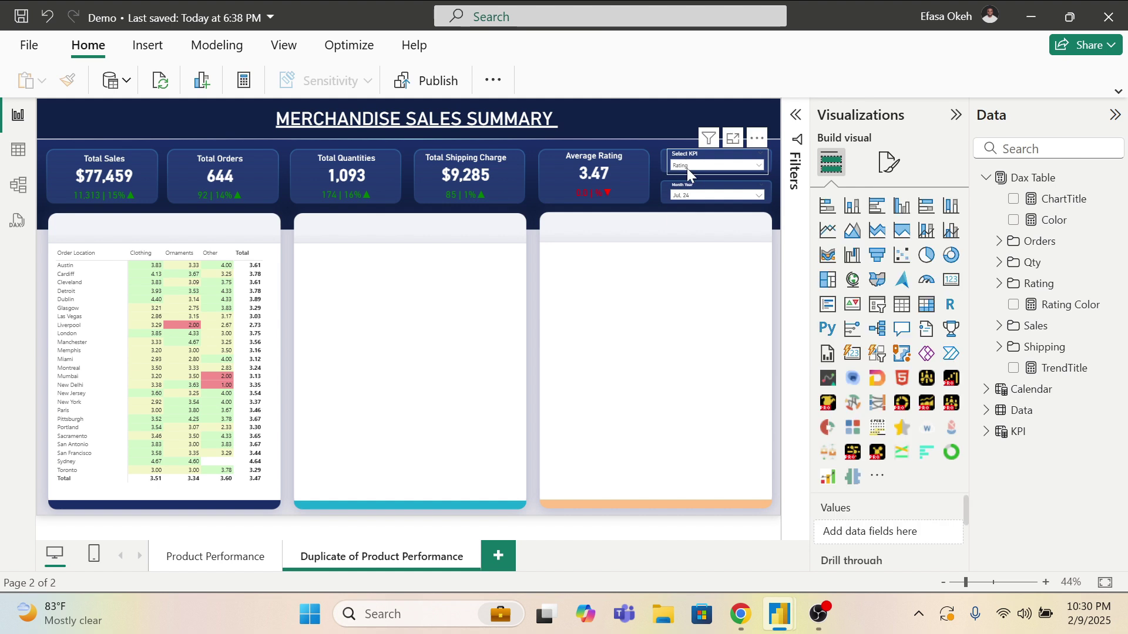
# Step: Switch the Select KPI slicer to Sales and to Order to check the matrix's conditional coloring
pyautogui.click(686, 168)
pyautogui.click(689, 187)
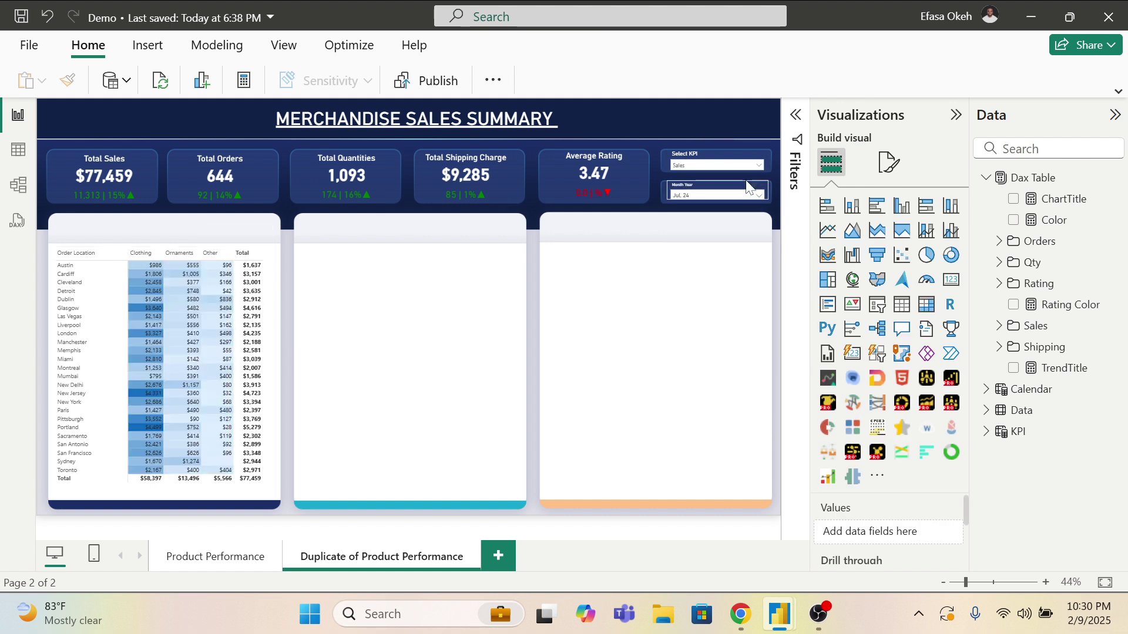
pyautogui.click(680, 180)
pyautogui.click(683, 167)
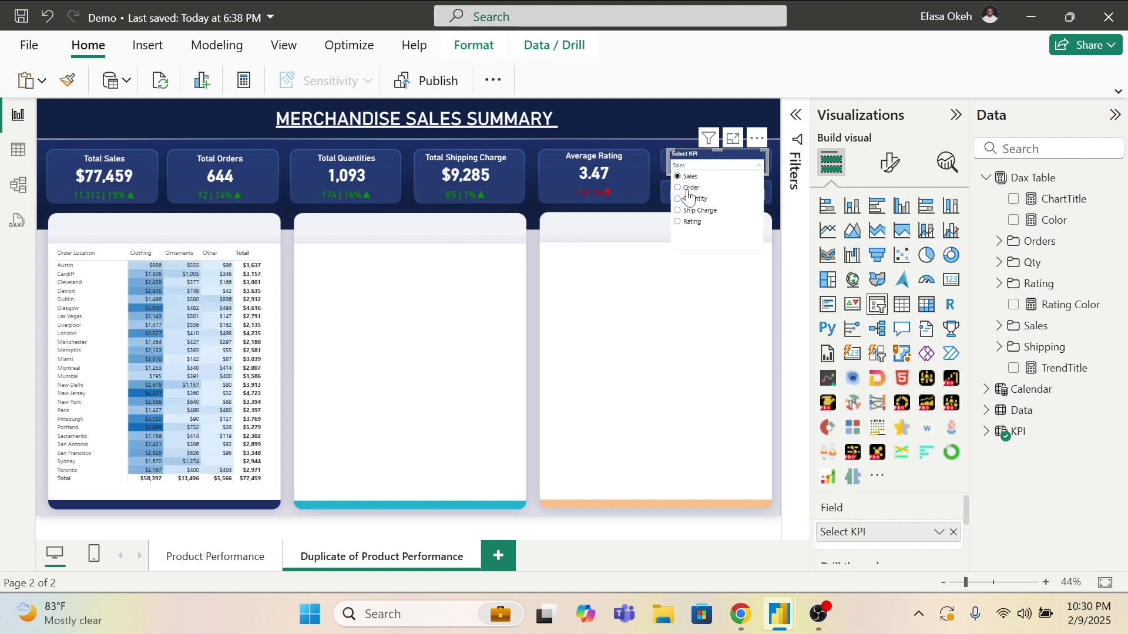
pyautogui.click(684, 186)
pyautogui.click(333, 354)
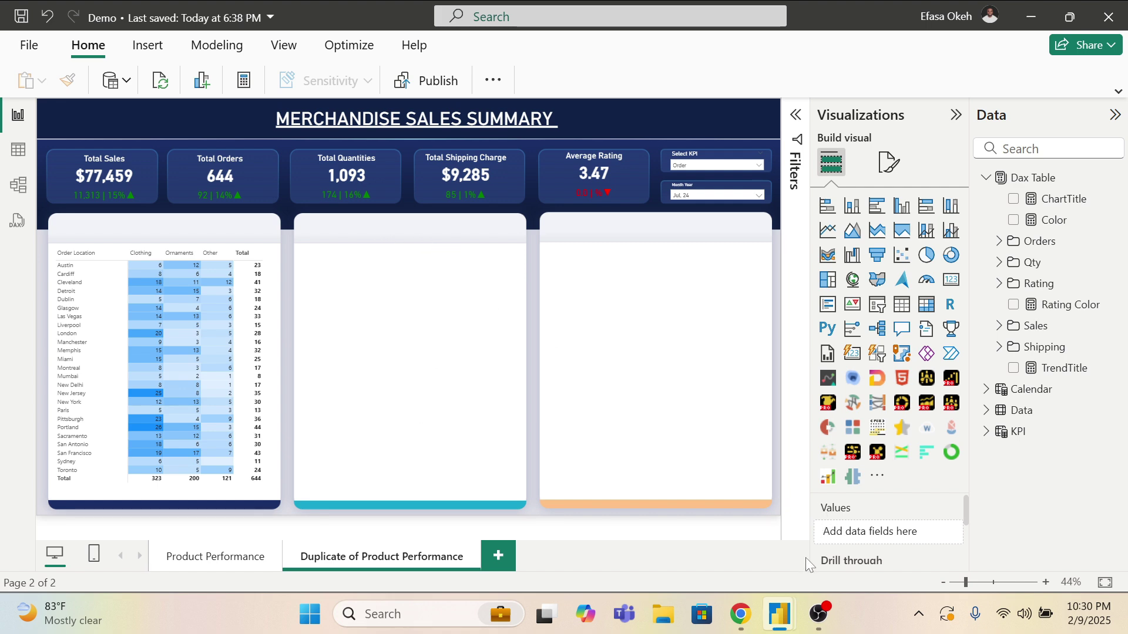
# Step: Switch to the OnyxData 2 report to view its overall review summary chart, and return to the Demo report
pyautogui.moveTo(785, 616)
pyautogui.click(837, 543)
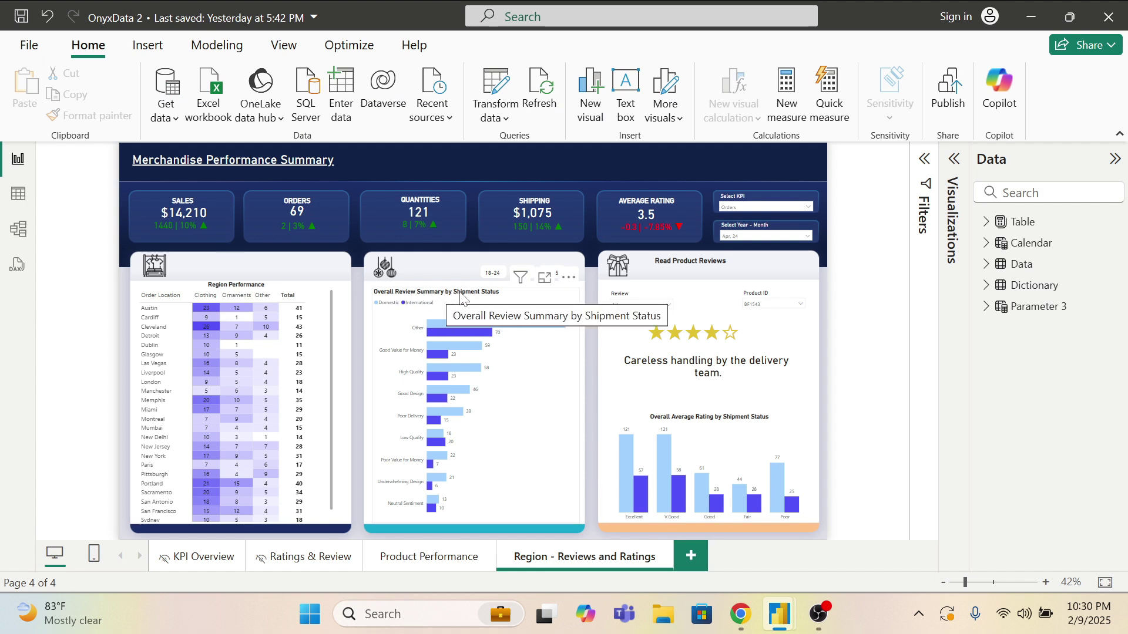
pyautogui.moveTo(778, 614)
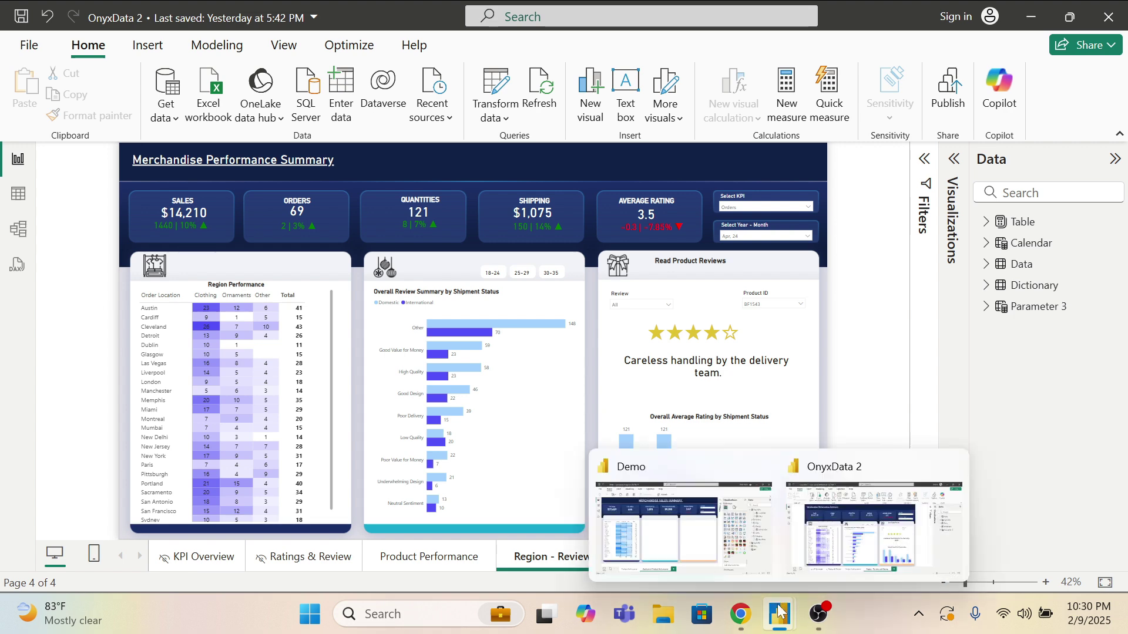
pyautogui.click(734, 552)
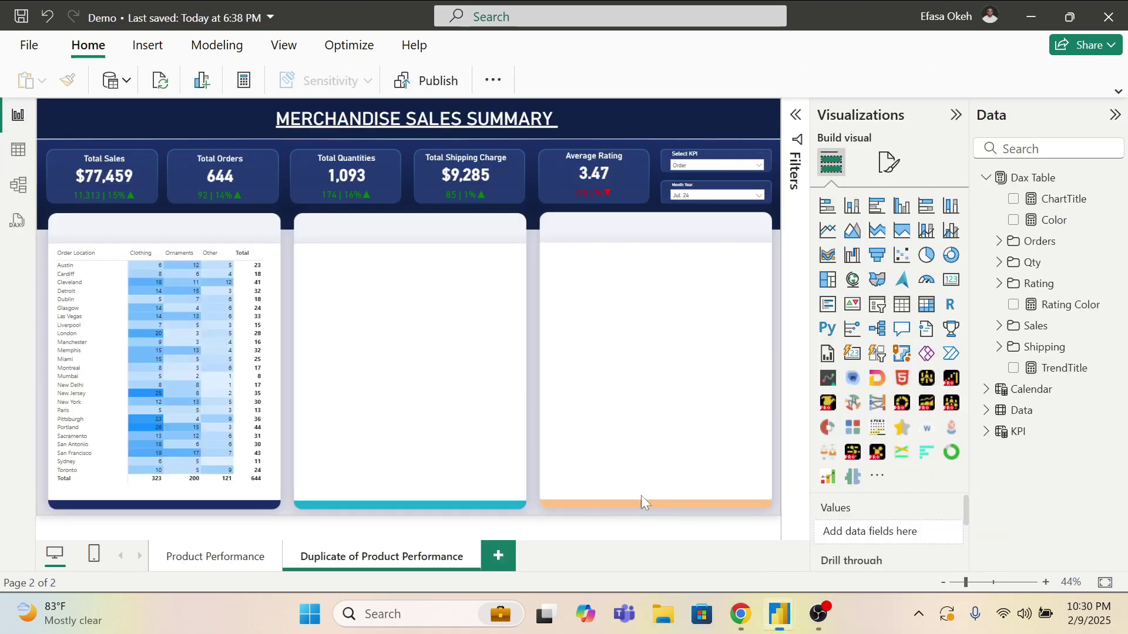
# Step: Display the rows of the Data table and read through the texts in its Review column
pyautogui.click(18, 149)
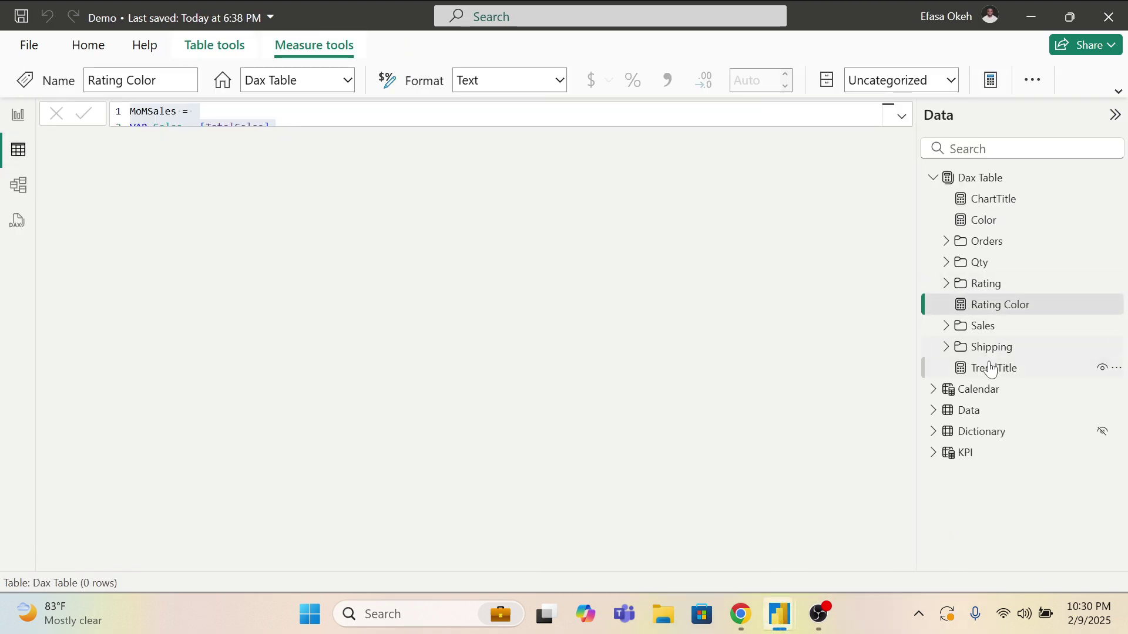
pyautogui.click(970, 410)
pyautogui.moveTo(380, 563); pyautogui.dragTo(810, 549)
pyautogui.click(662, 140)
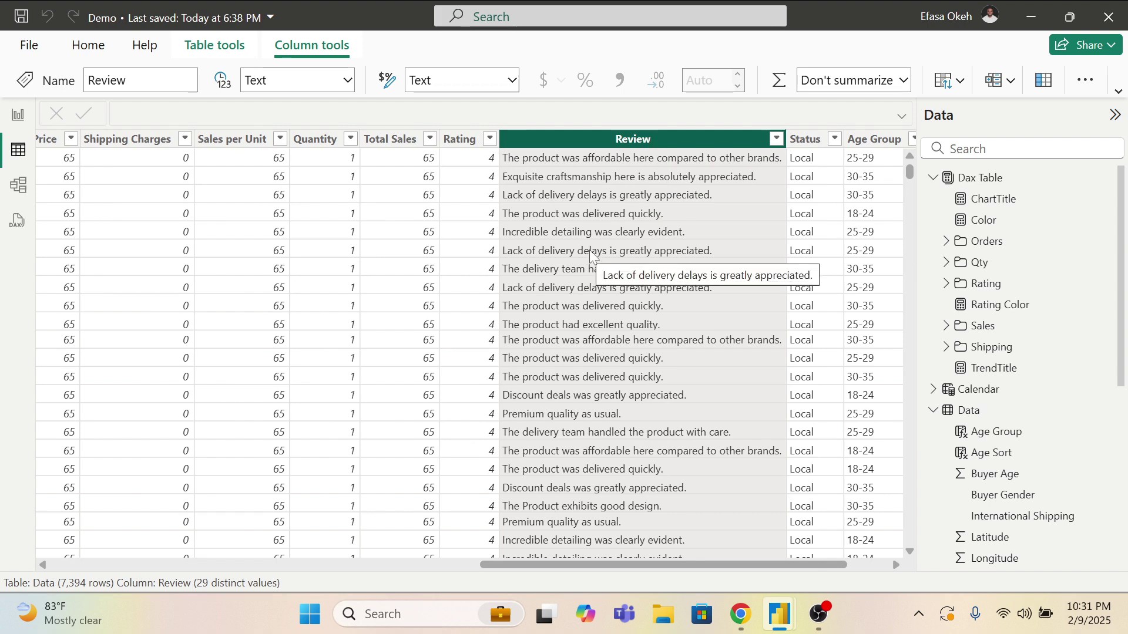
pyautogui.scroll(-1, 595, 422)
pyautogui.scroll(-3, 595, 422)
pyautogui.scroll(3, 612, 440)
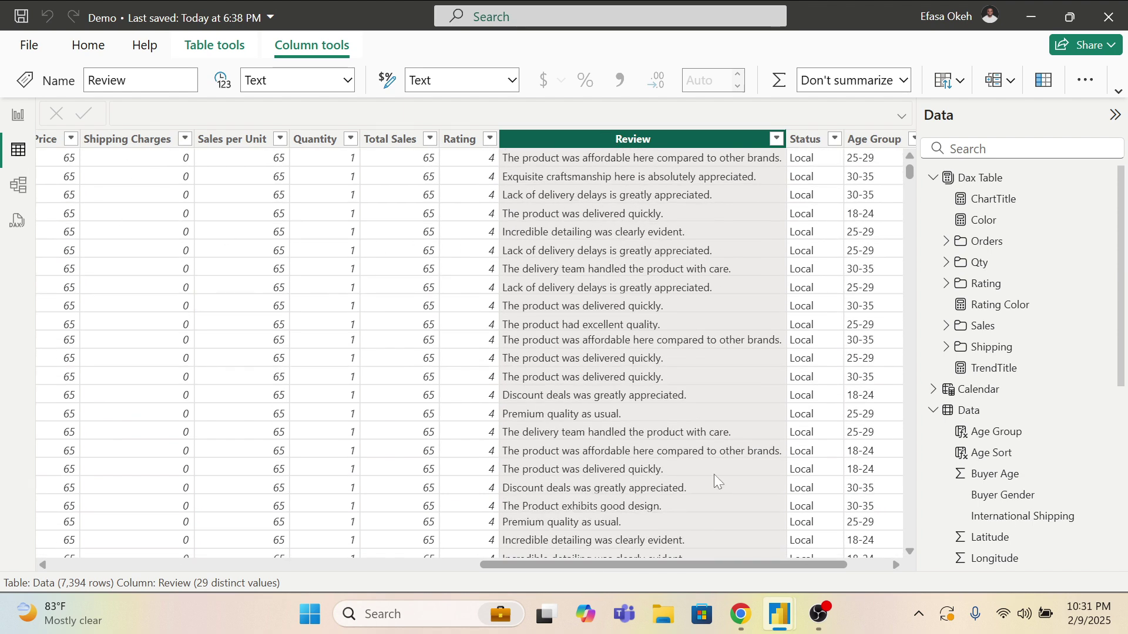
# Step: Switch to the OnyxData 2 report and copy the complete DAX formula of its Review Bucket column
pyautogui.moveTo(773, 616)
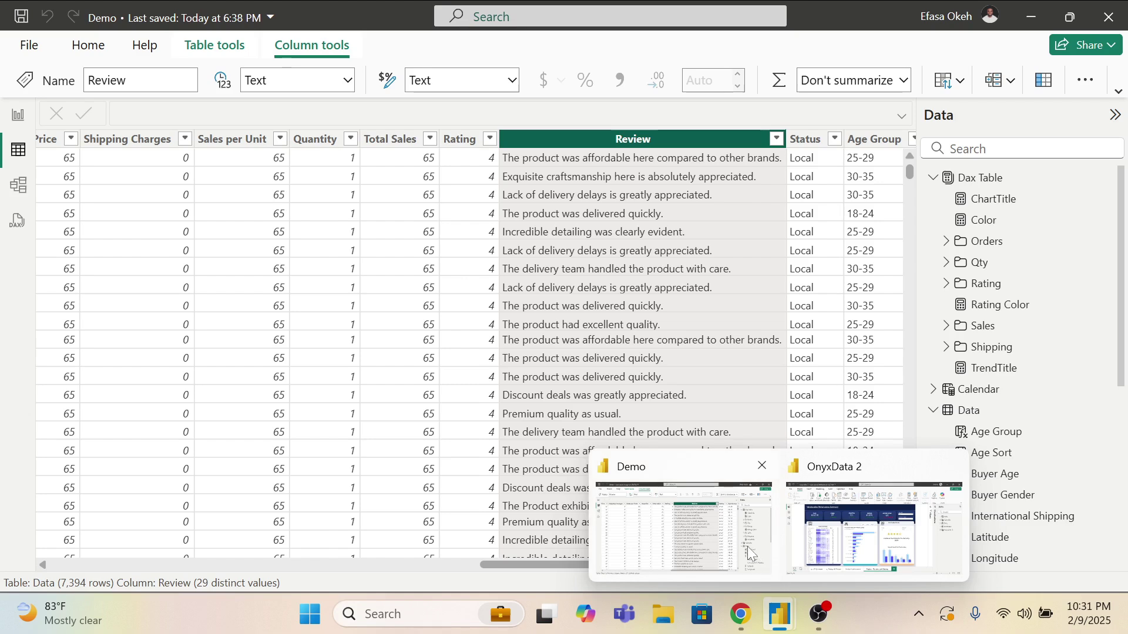
pyautogui.click(846, 529)
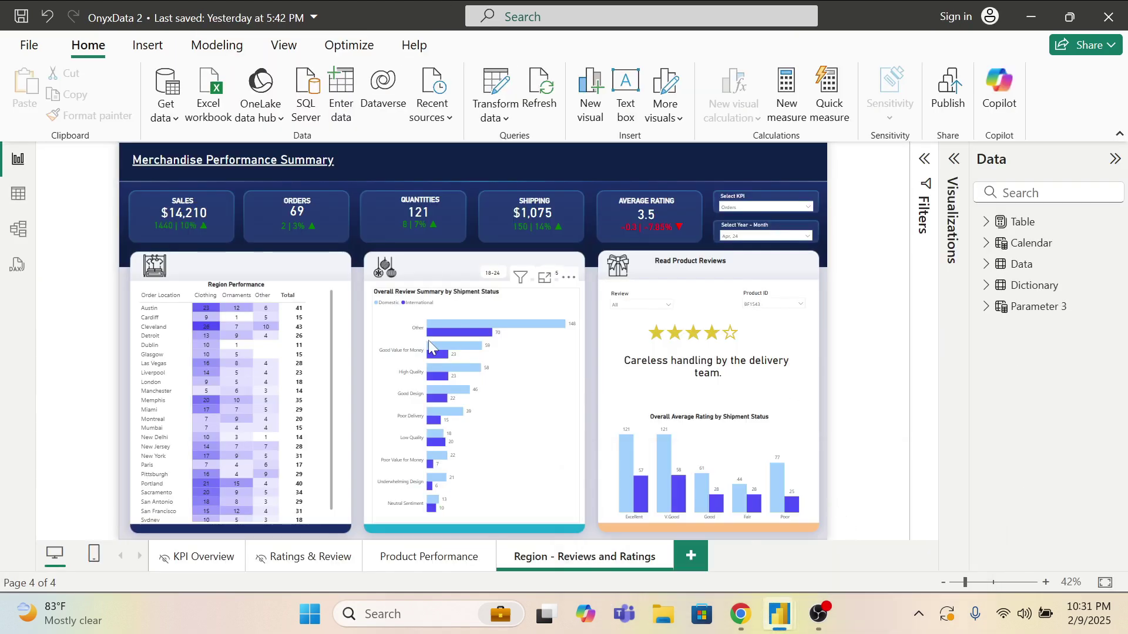
pyautogui.click(464, 309)
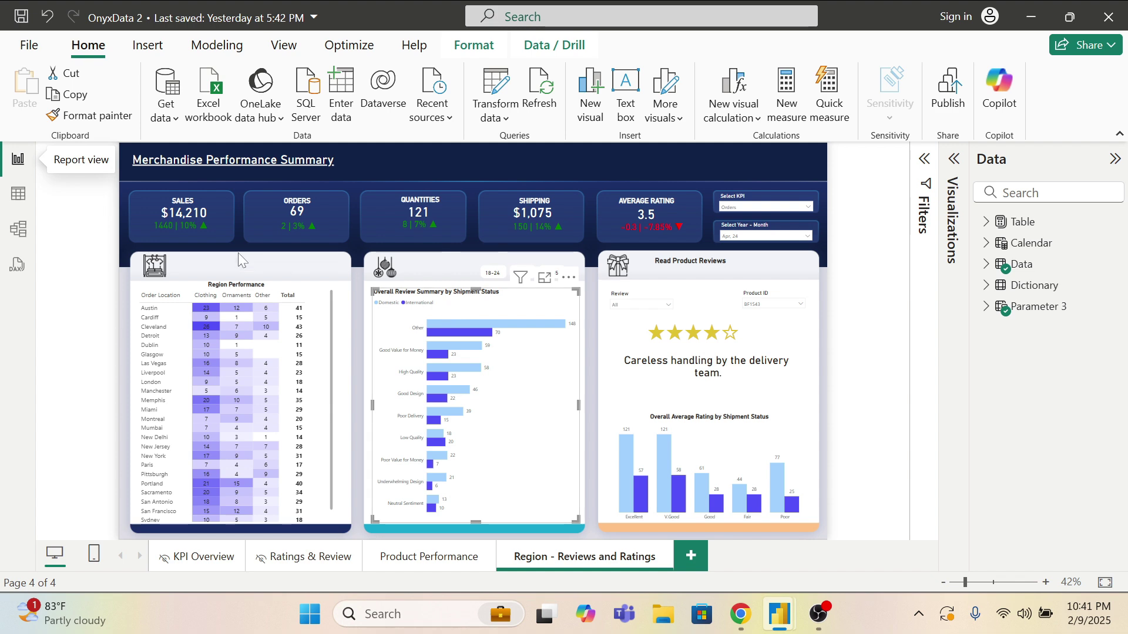
pyautogui.click(15, 202)
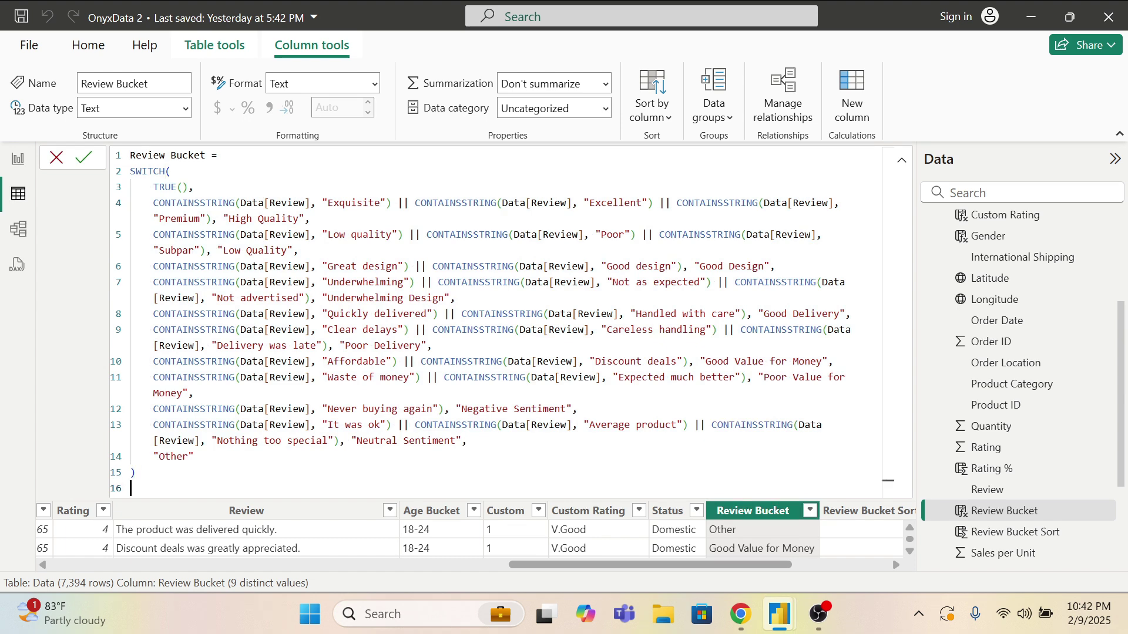
pyautogui.moveTo(138, 488); pyautogui.dragTo(82, 157)
pyautogui.hotkey('ctrl', 'c')
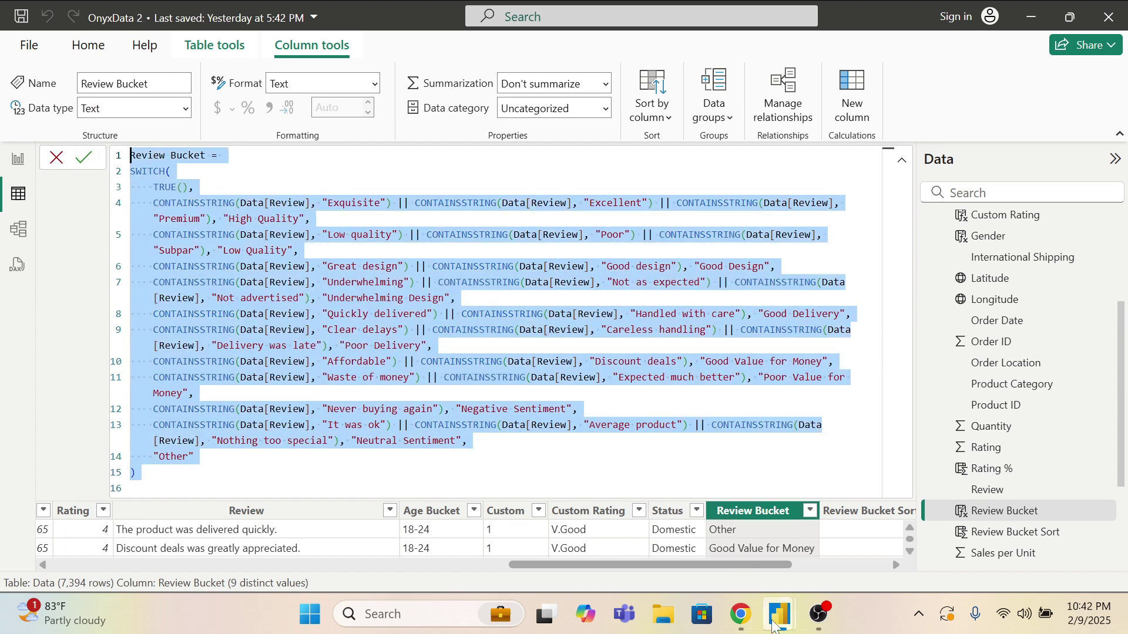
# Step: In the Demo report, add a calculated column to the Data table using the copied Review Bucket formula and commit it
pyautogui.moveTo(778, 616)
pyautogui.click(665, 533)
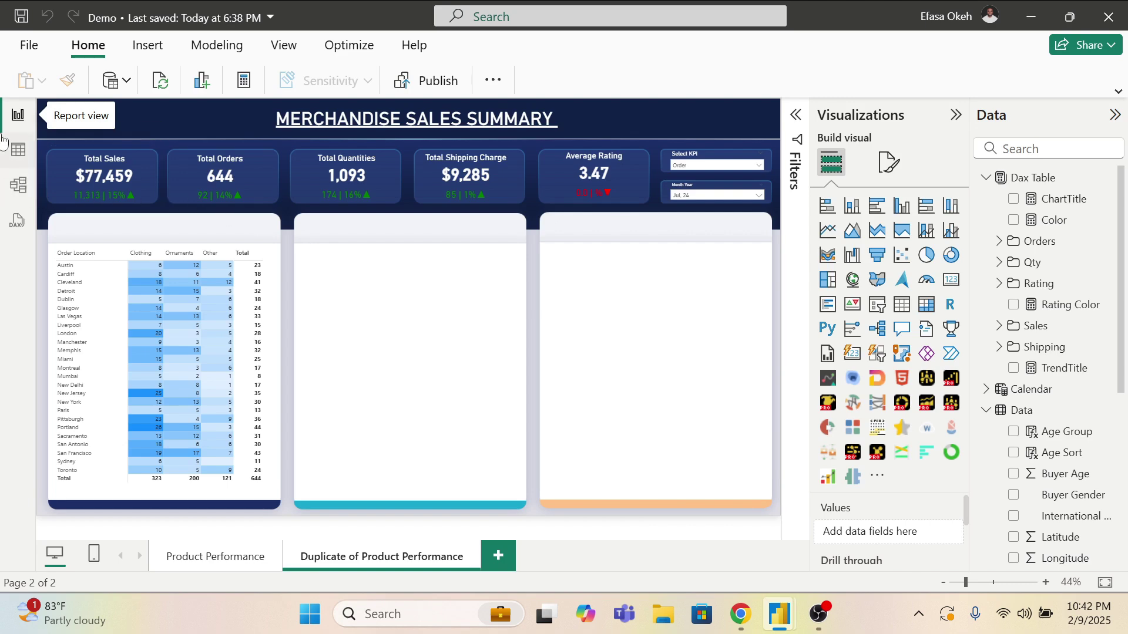
pyautogui.click(18, 149)
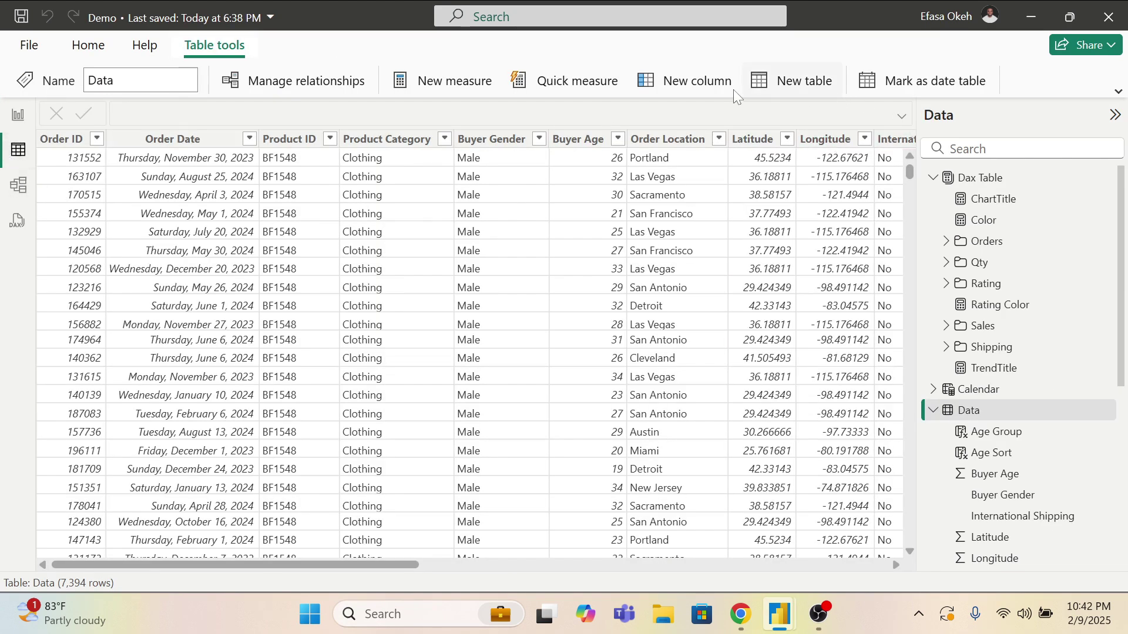
pyautogui.click(707, 83)
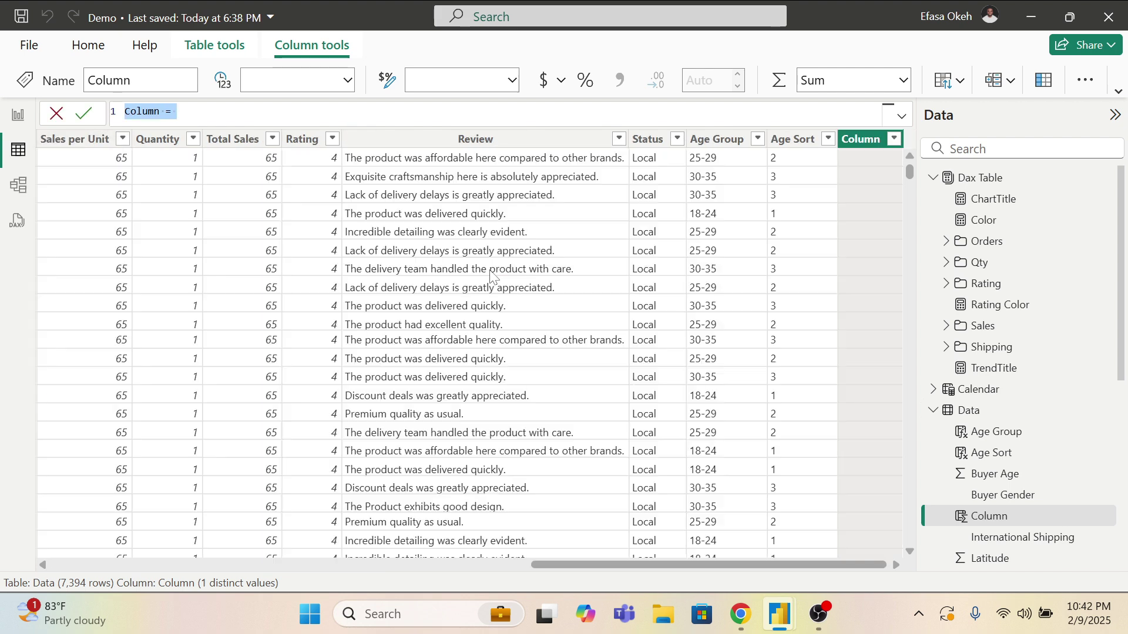
pyautogui.hotkey('ctrl', 'v')
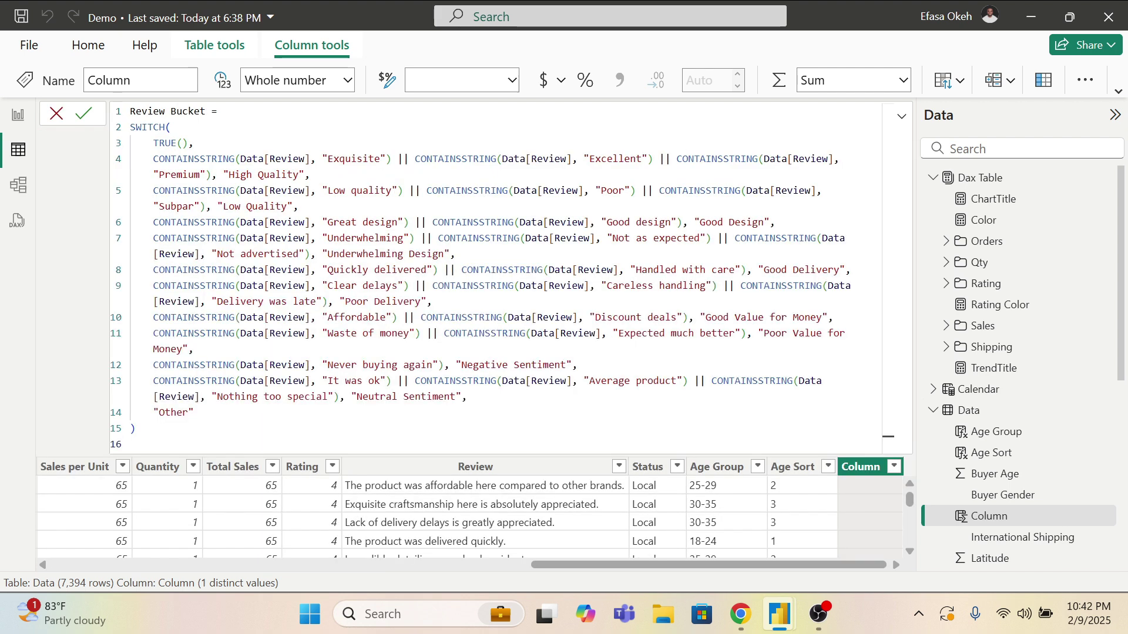
pyautogui.click(83, 114)
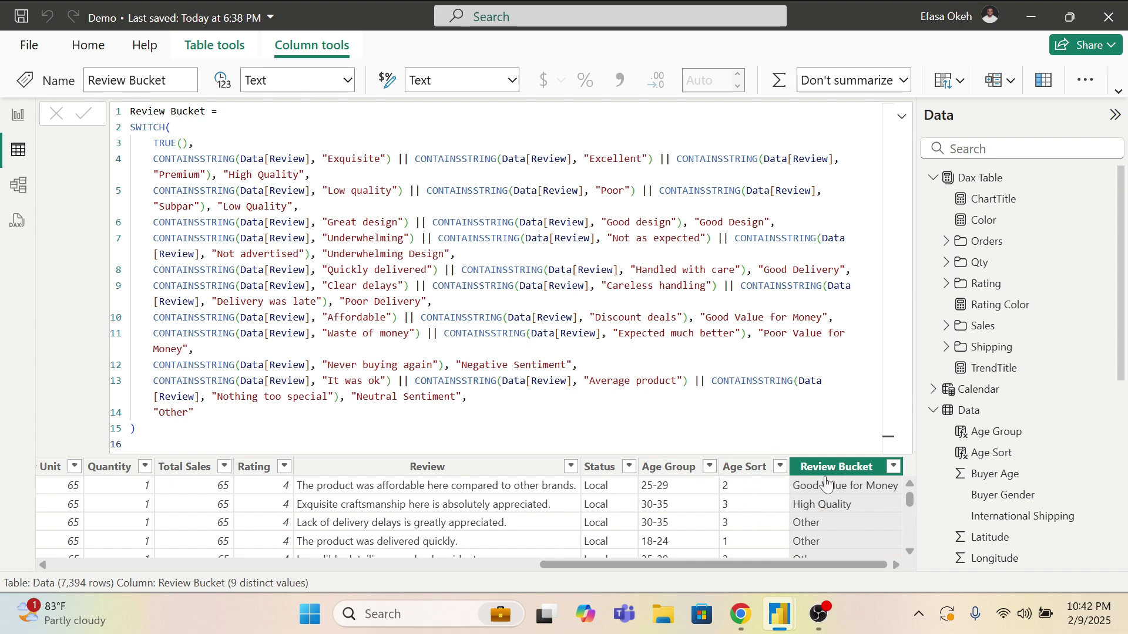
pyautogui.click(902, 116)
# Step: Add a clustered bar chart to the report page and fit it inside the empty panel with the teal base
pyautogui.click(18, 115)
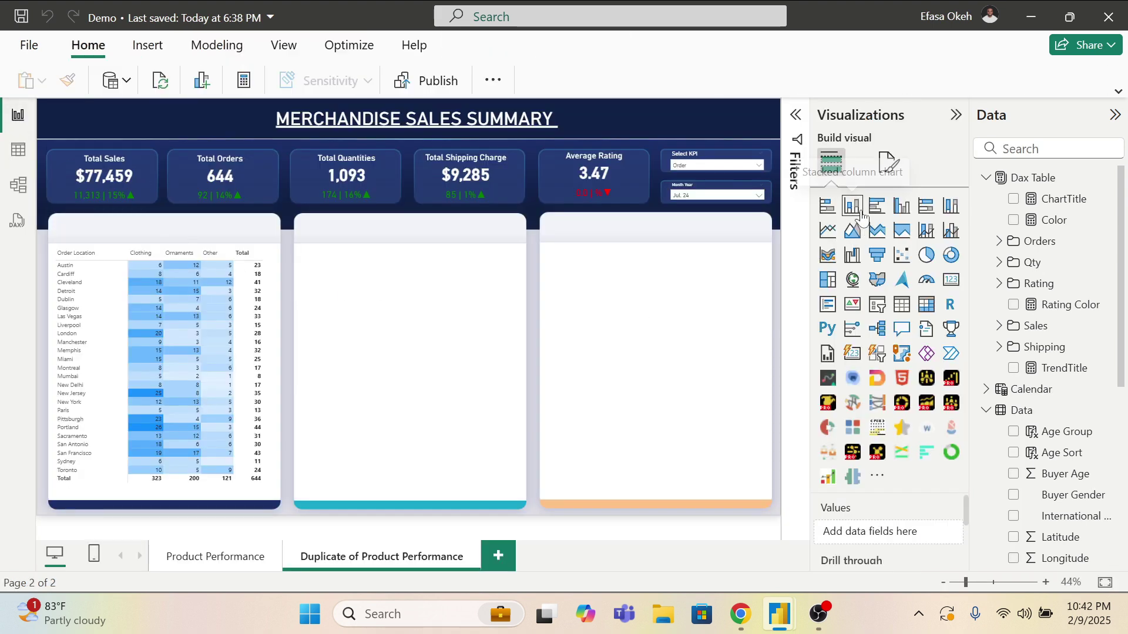
pyautogui.click(879, 213)
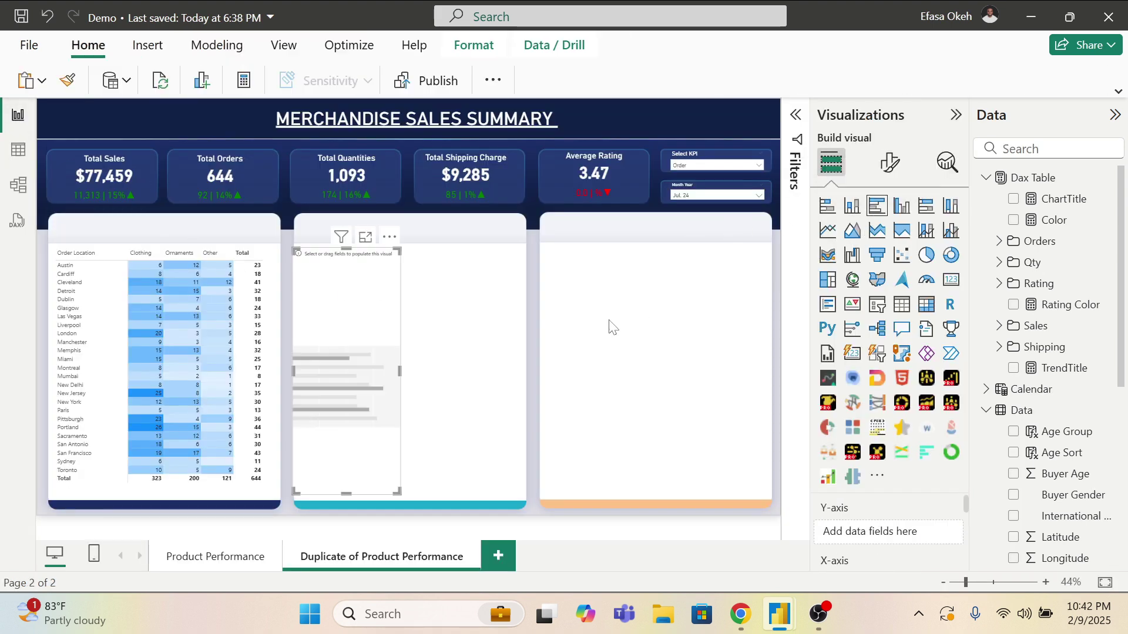
pyautogui.moveTo(379, 370); pyautogui.dragTo(410, 366)
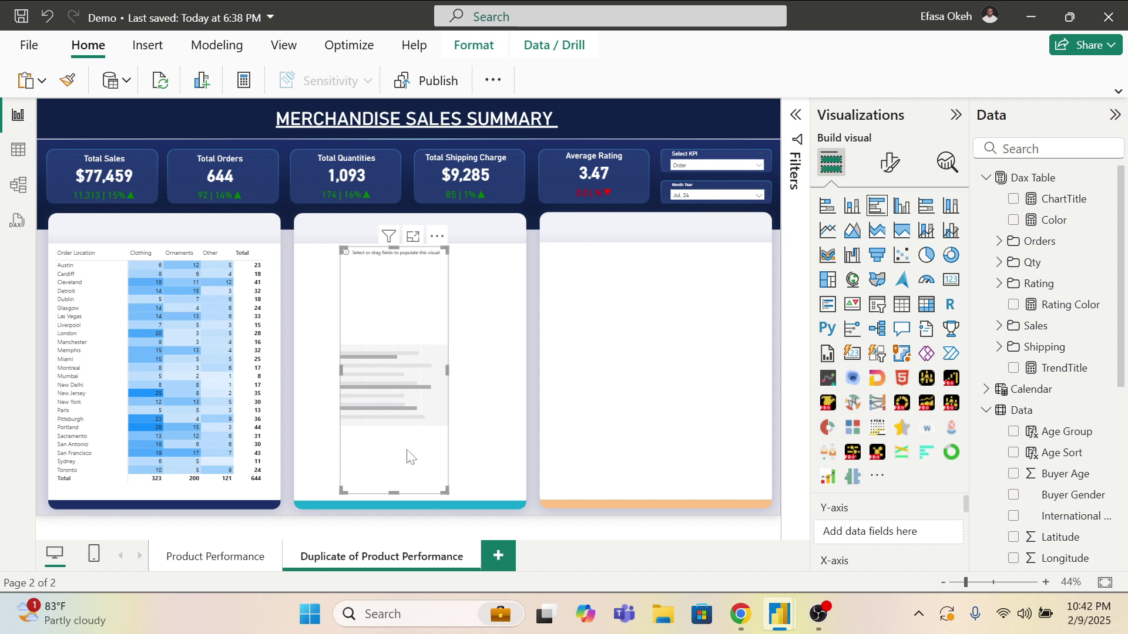
pyautogui.moveTo(445, 492); pyautogui.dragTo(504, 493)
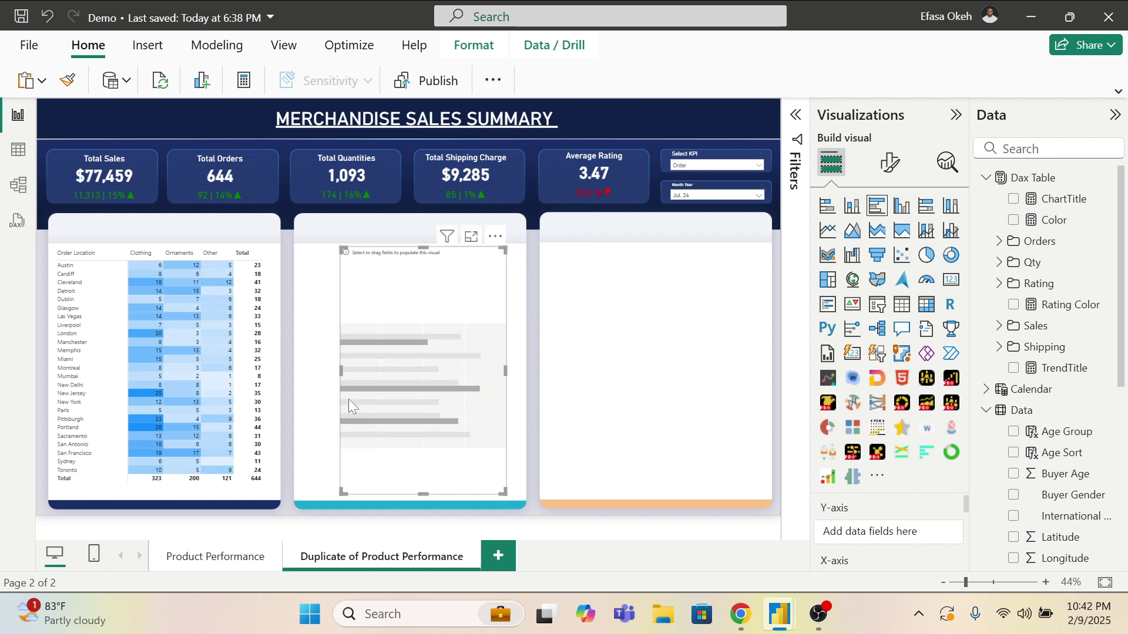
pyautogui.moveTo(343, 371); pyautogui.dragTo(306, 370)
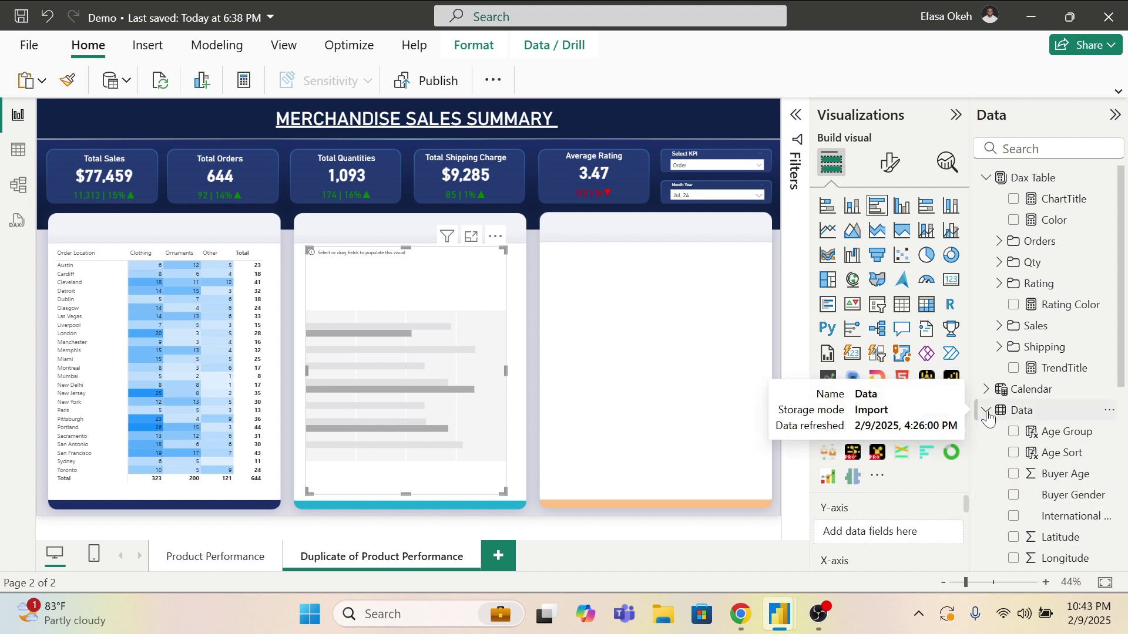
# Step: Put Review Bucket on the bar chart's Y-axis and the KPI field parameter on its X-axis
pyautogui.scroll(-5, 1063, 502)
pyautogui.scroll(-2, 1058, 510)
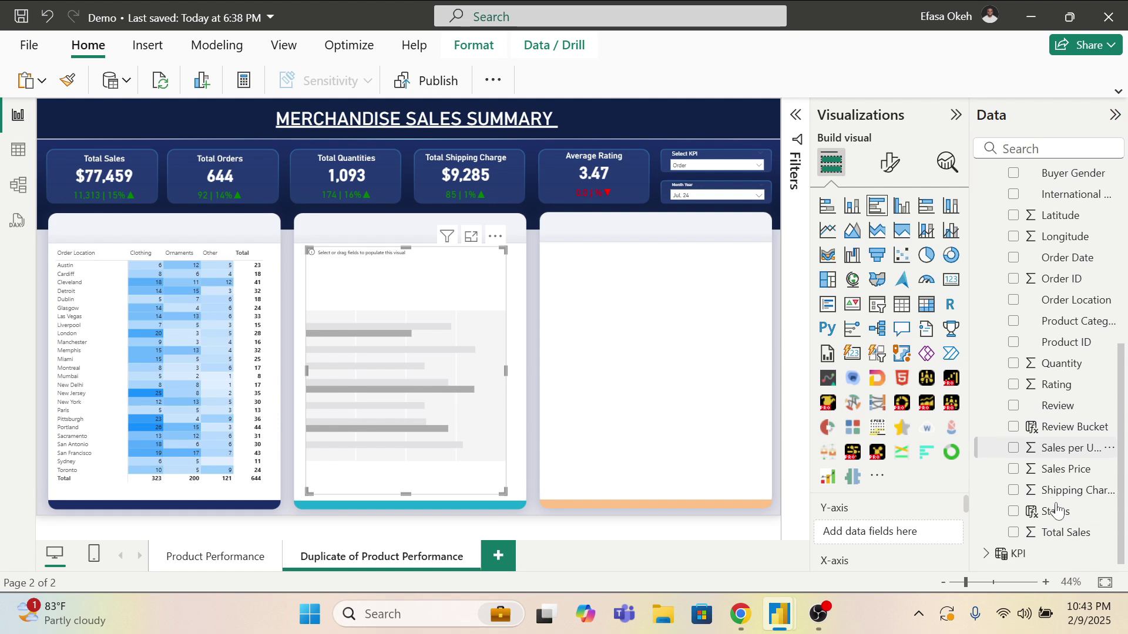
pyautogui.click(1013, 427)
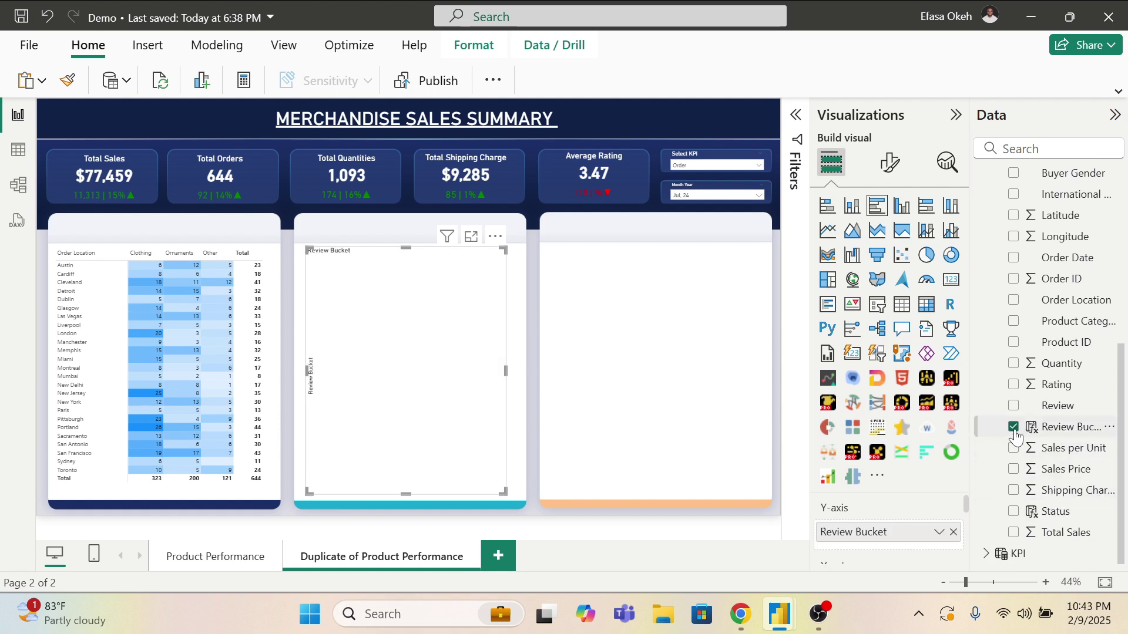
pyautogui.scroll(7, 1010, 417)
pyautogui.click(986, 411)
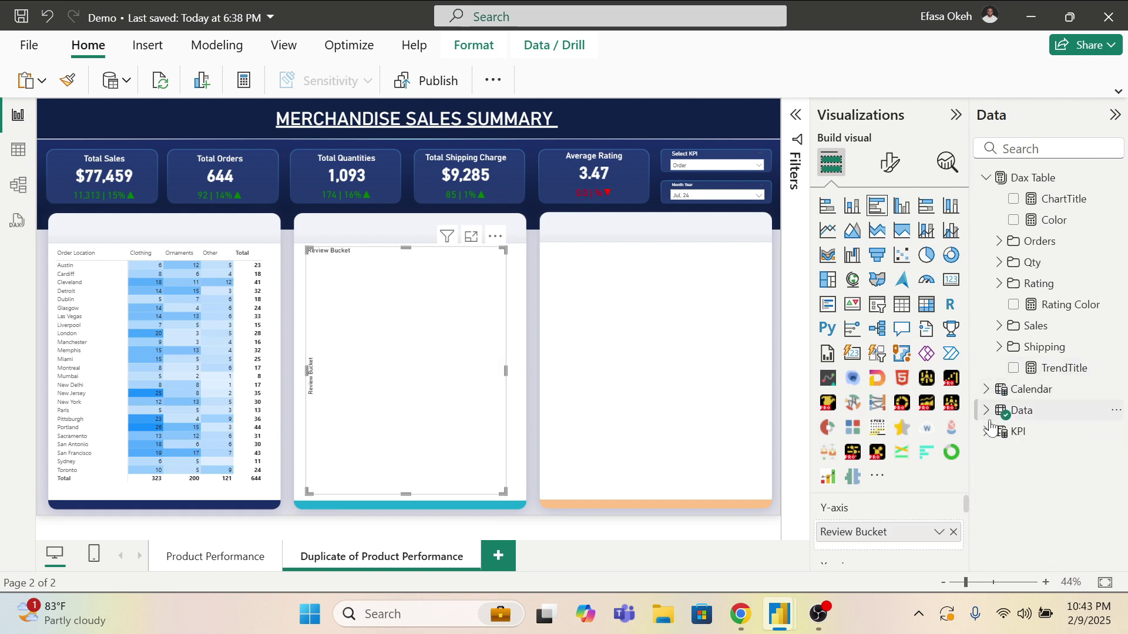
pyautogui.click(986, 431)
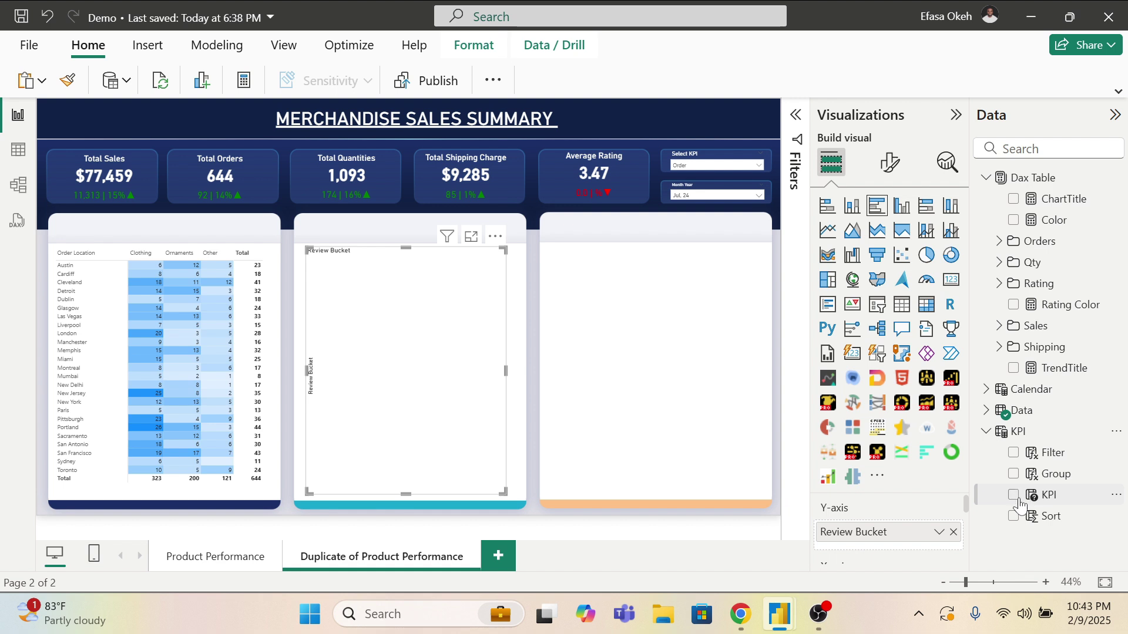
pyautogui.click(1014, 497)
pyautogui.moveTo(965, 504)
pyautogui.mouseDown()
pyautogui.moveTo(963, 525)
pyautogui.moveTo(964, 512)
pyautogui.mouseUp()
pyautogui.click(952, 522)
pyautogui.moveTo(1048, 497); pyautogui.dragTo(888, 539)
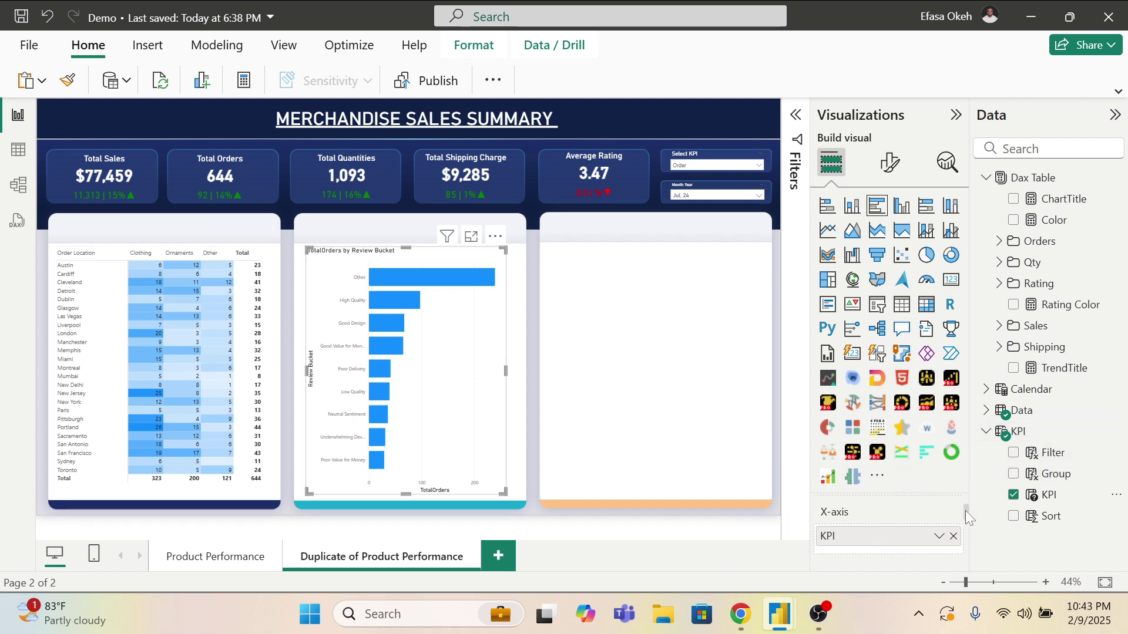
# Step: Split the bar chart by Status as its legend and widen the chart towards the panel's right edge
pyautogui.moveTo(967, 511); pyautogui.dragTo(965, 519)
pyautogui.click(986, 432)
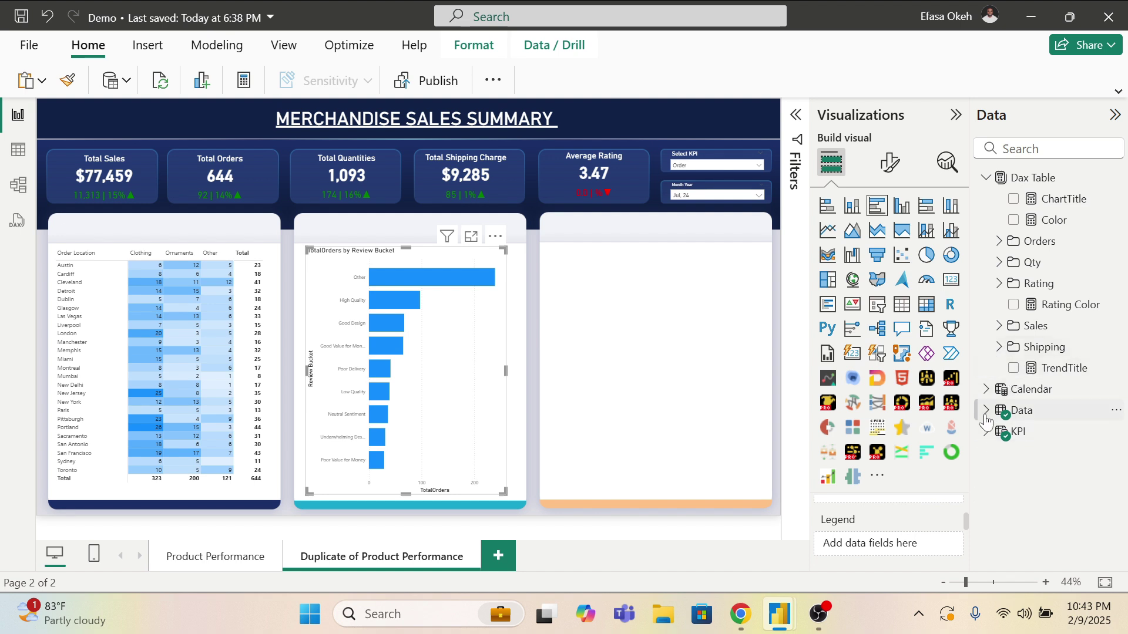
pyautogui.click(986, 411)
pyautogui.scroll(-5, 1051, 440)
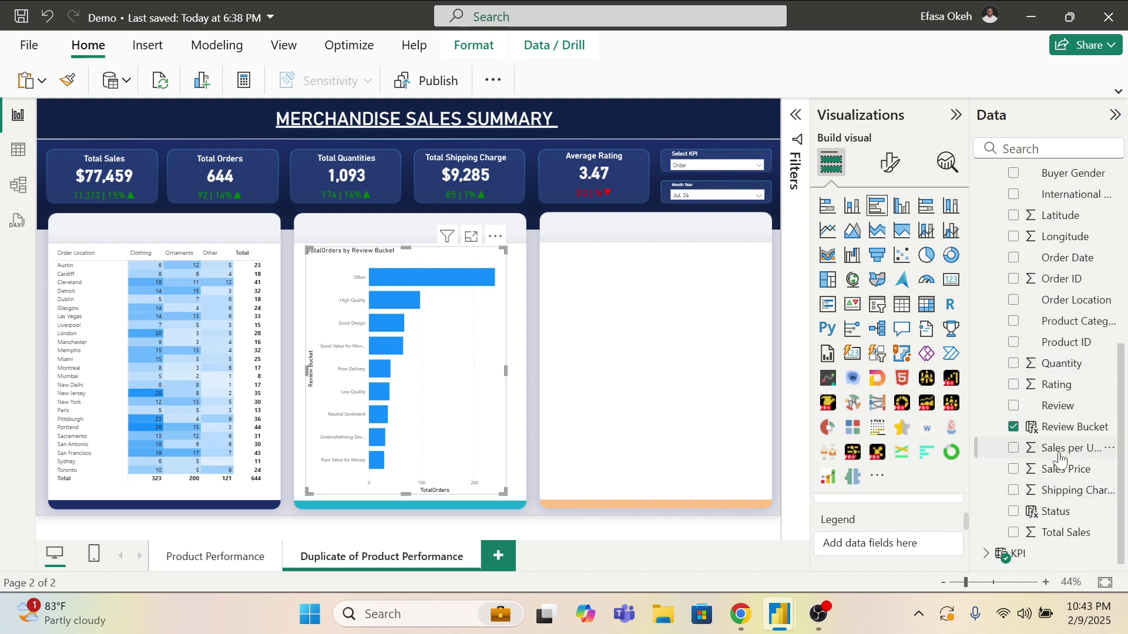
pyautogui.moveTo(1057, 521); pyautogui.dragTo(896, 546)
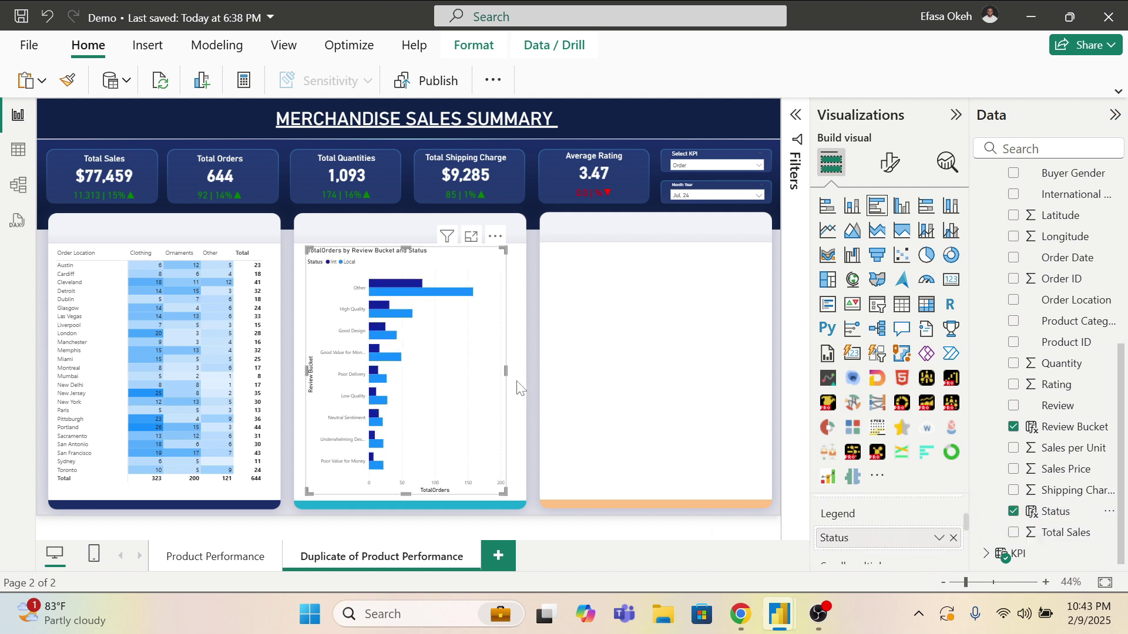
pyautogui.moveTo(505, 374); pyautogui.dragTo(519, 374)
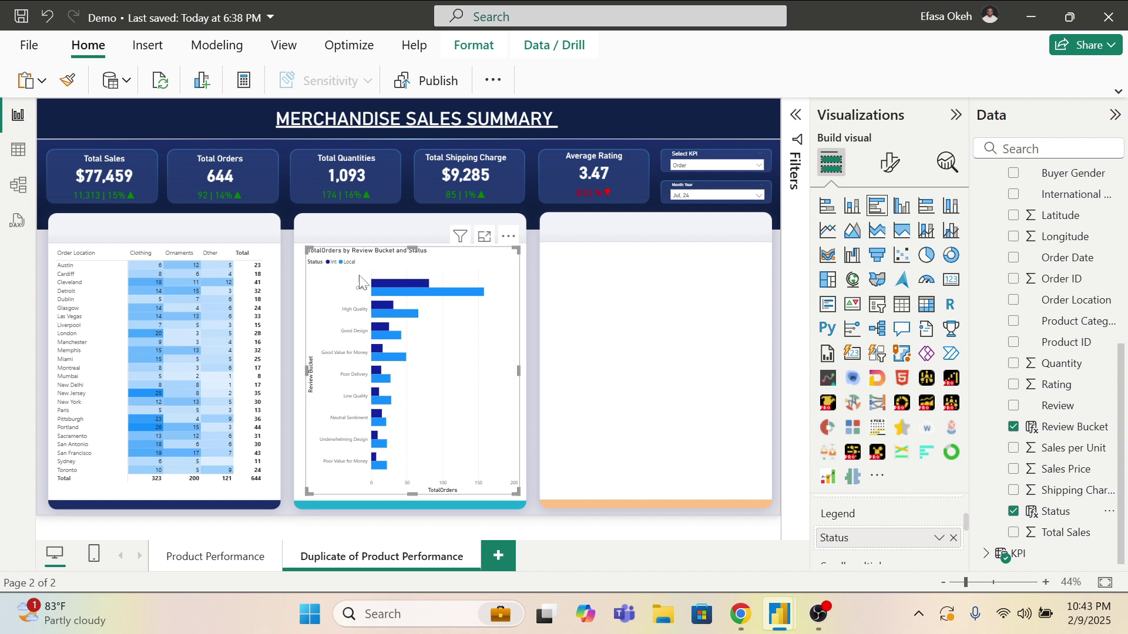
# Step: Switch the Select KPI slicer to Sales and to Quantity to check that the bar chart follows it
pyautogui.click(611, 228)
pyautogui.click(696, 166)
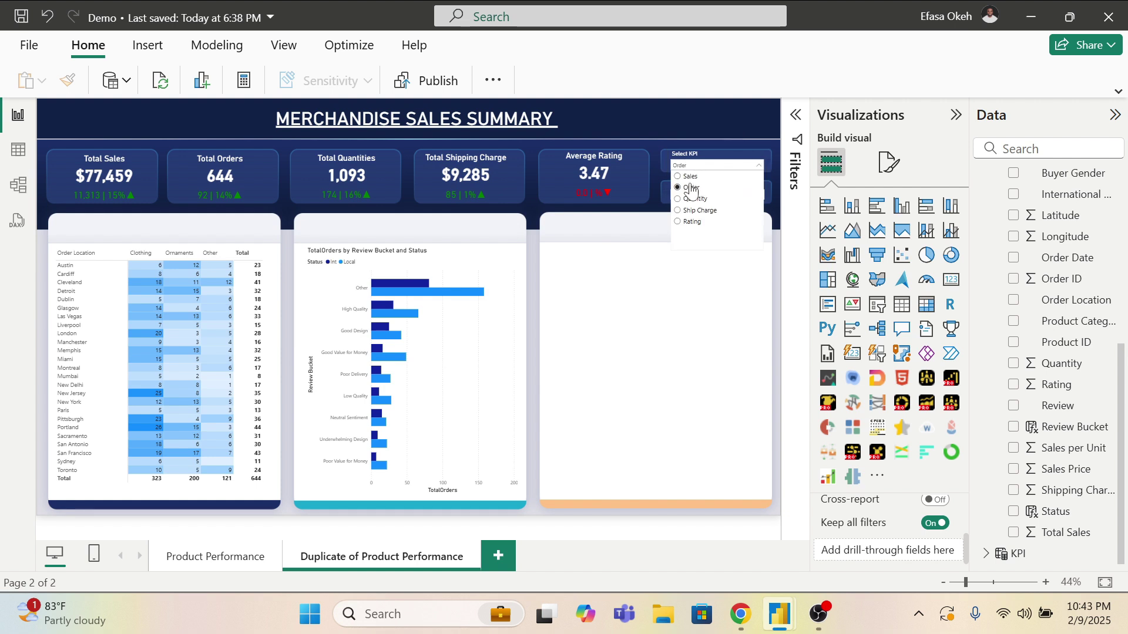
pyautogui.click(690, 177)
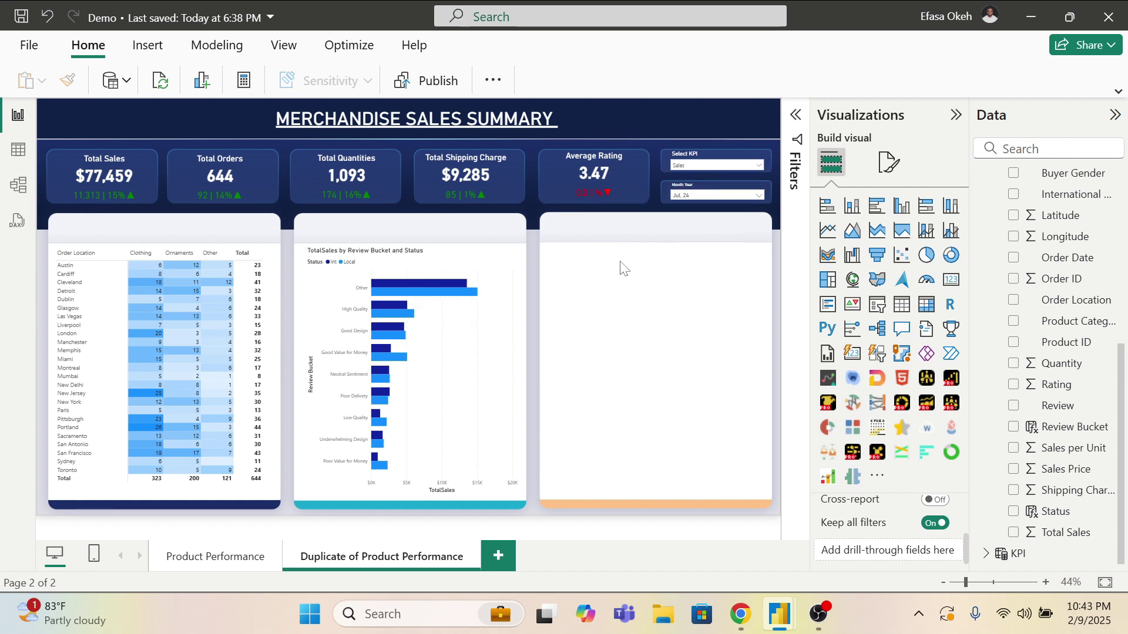
pyautogui.click(696, 165)
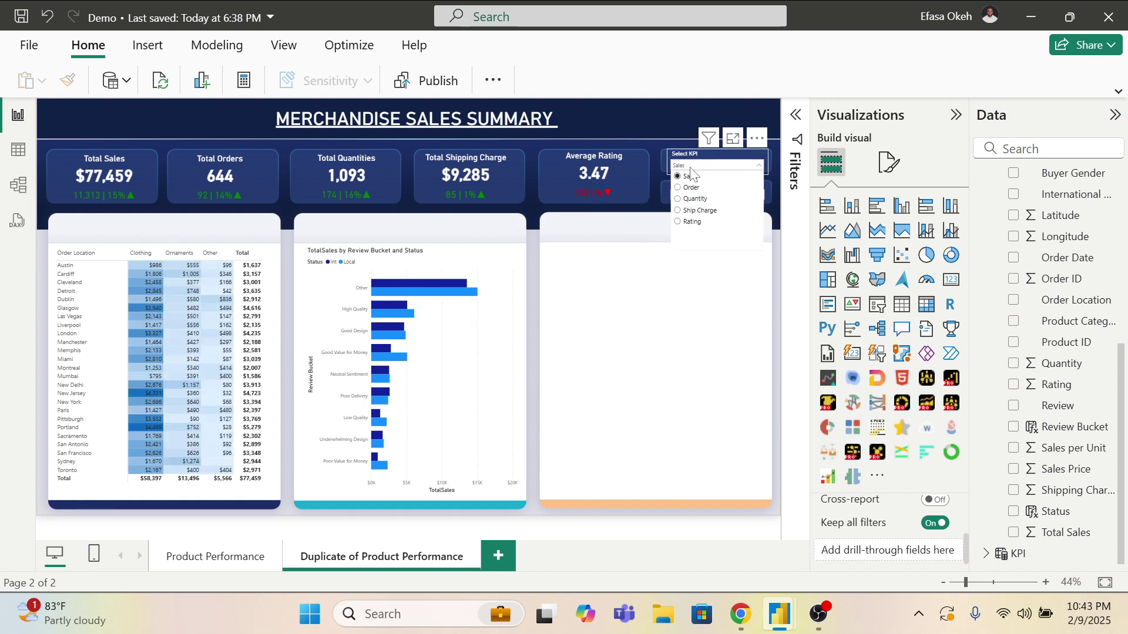
pyautogui.click(695, 199)
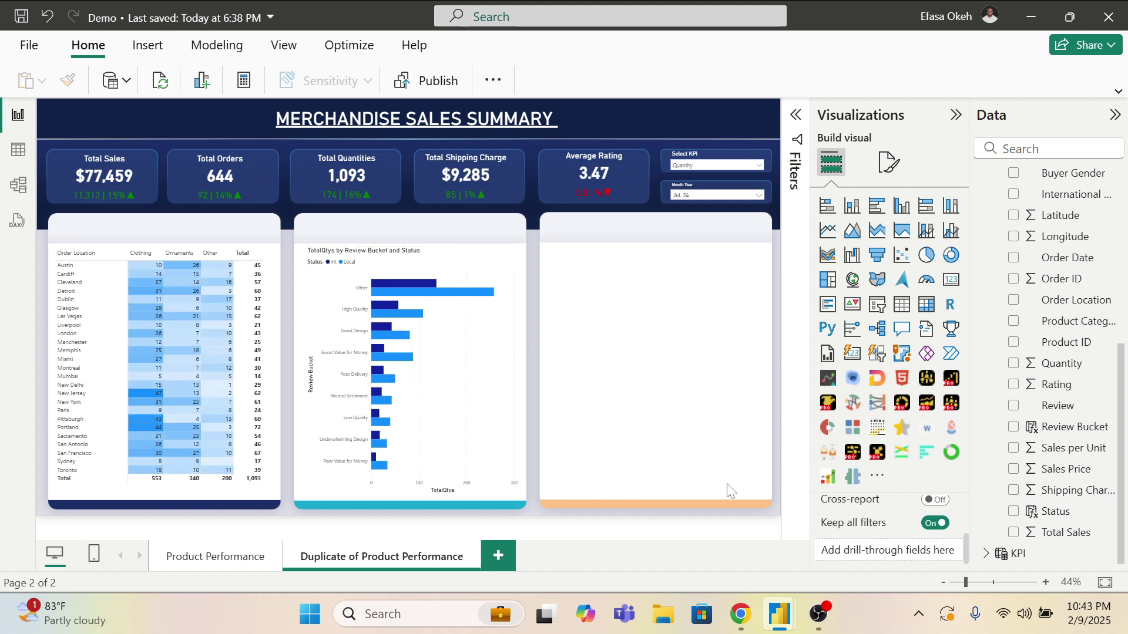
# Step: Switch to the OnyxData 2 report page and examine its Overall Average Rating by Shipment Status column chart
pyautogui.click(779, 630)
pyautogui.click(829, 522)
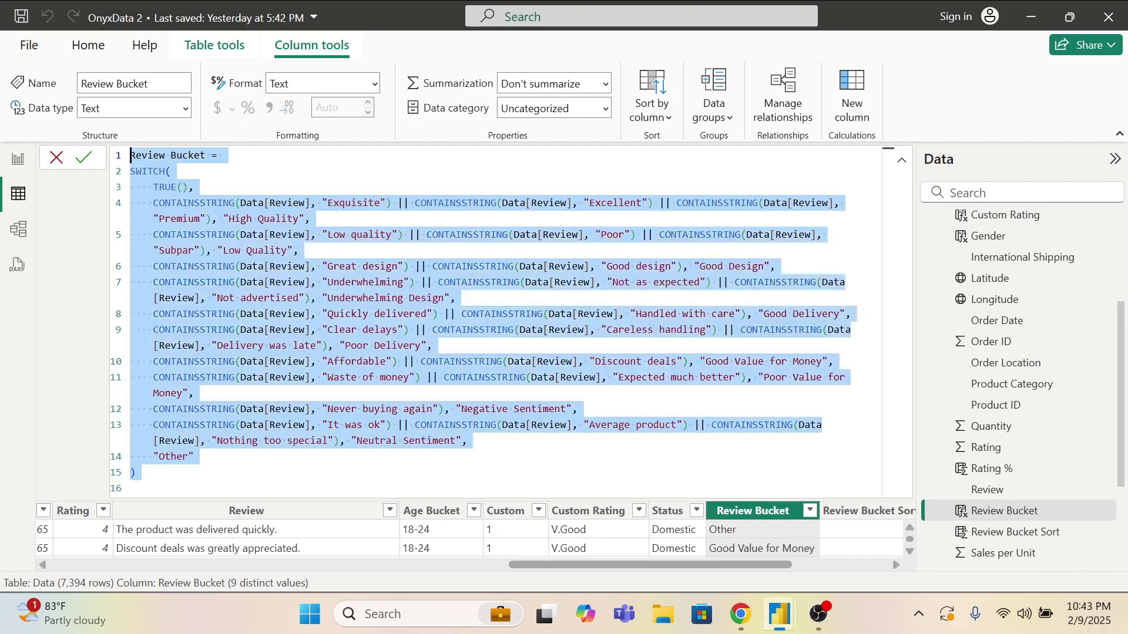
pyautogui.click(18, 163)
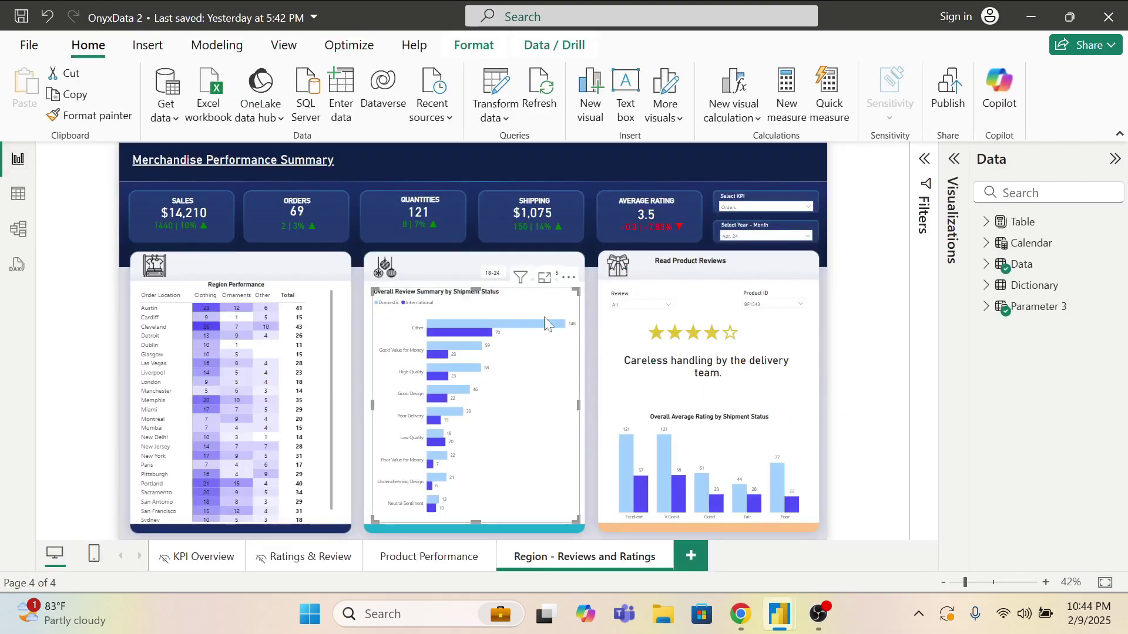
pyautogui.click(724, 463)
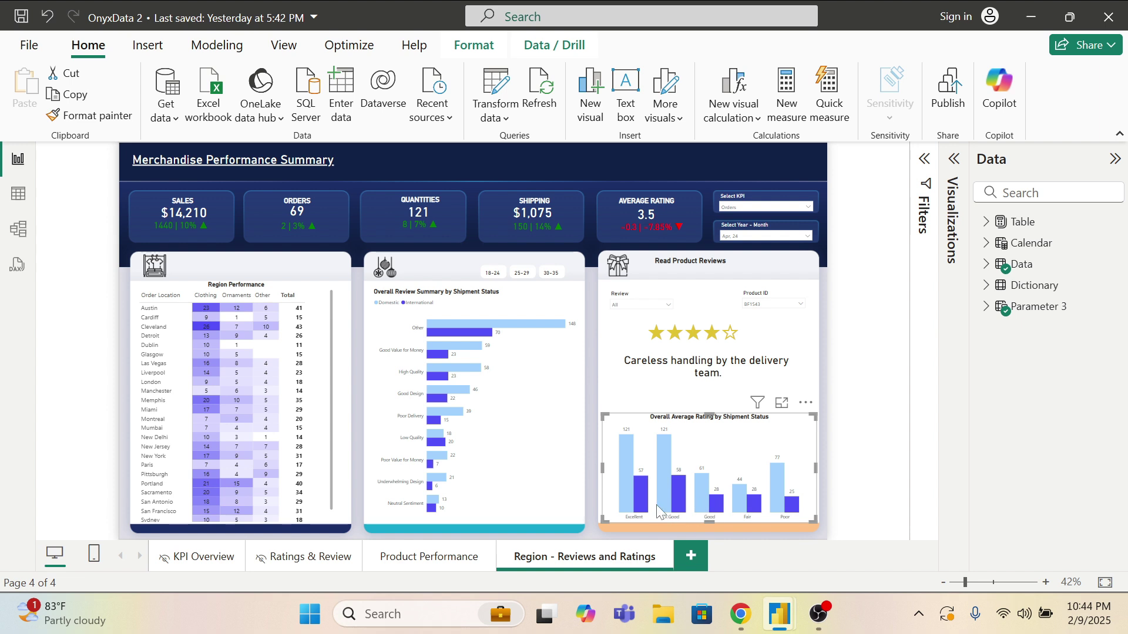
pyautogui.moveTo(776, 617)
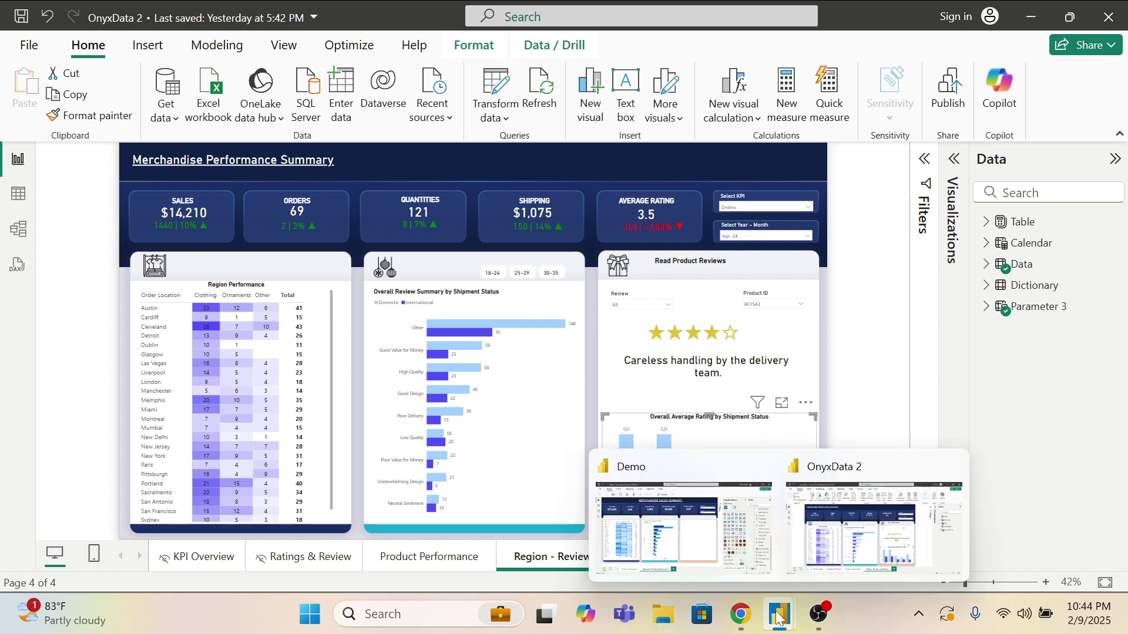
pyautogui.click(617, 410)
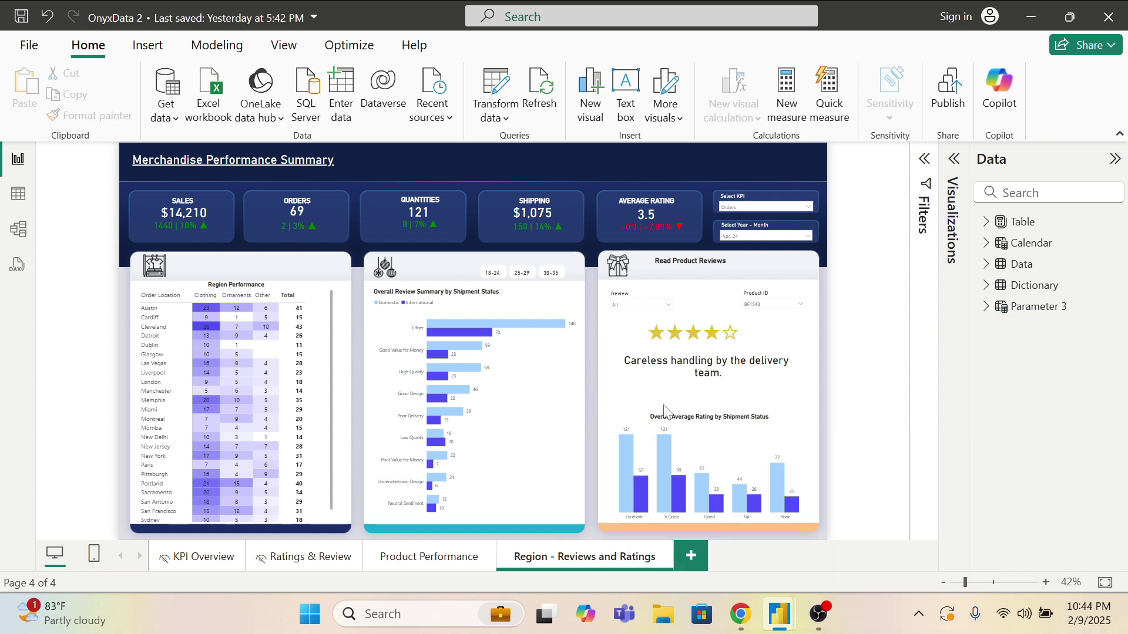
# Step: Copy the complete DAX formula of the Custom Rating column from the OnyxData 2 table and return to its report page
pyautogui.click(19, 194)
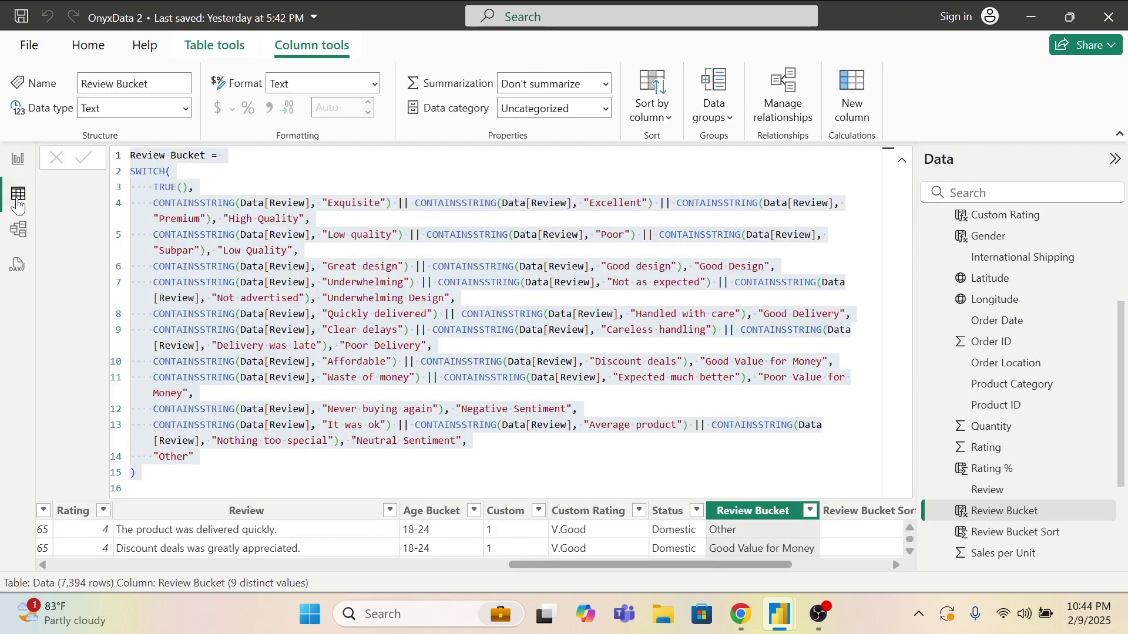
pyautogui.click(901, 160)
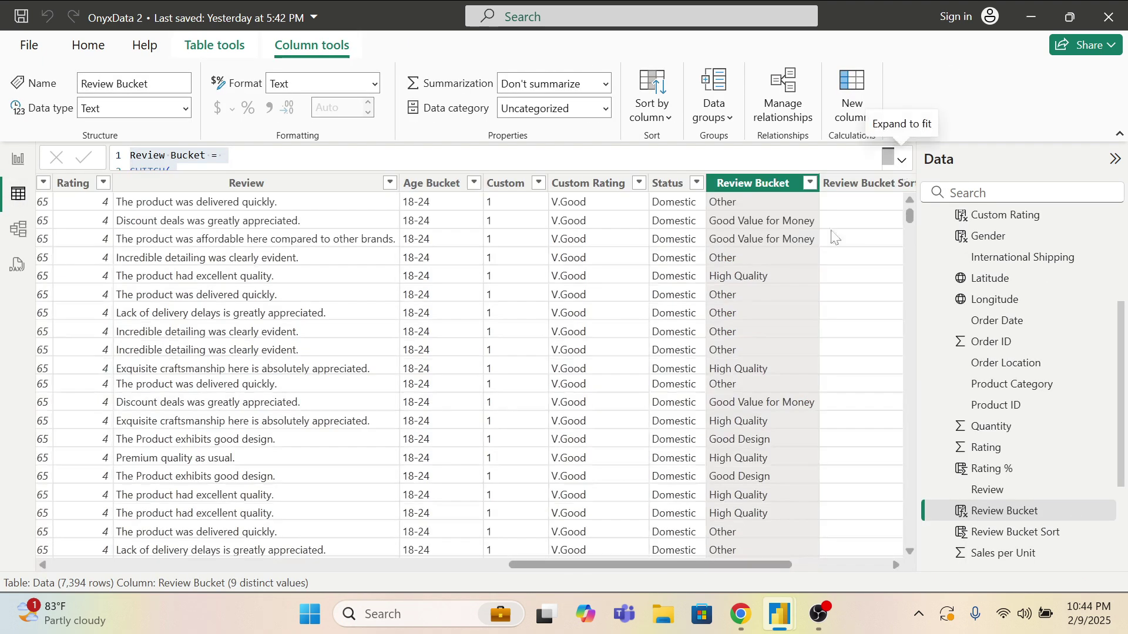
pyautogui.click(578, 182)
pyautogui.click(902, 160)
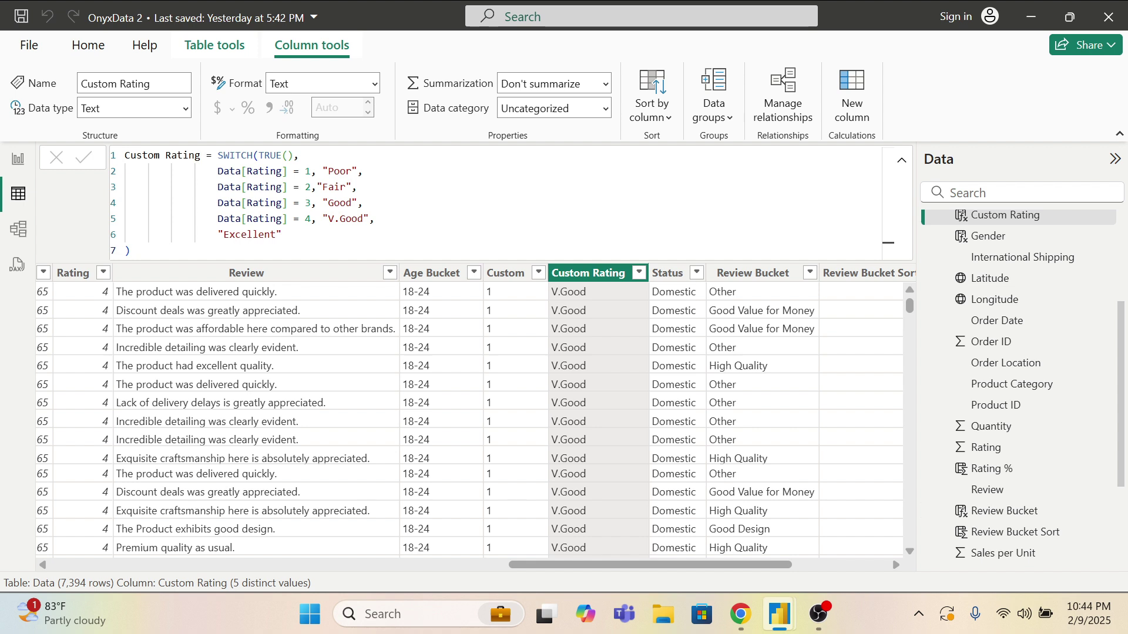
pyautogui.hotkey('ctrl', 'shift', 'Home')
pyautogui.hotkey('ctrl', 'c')
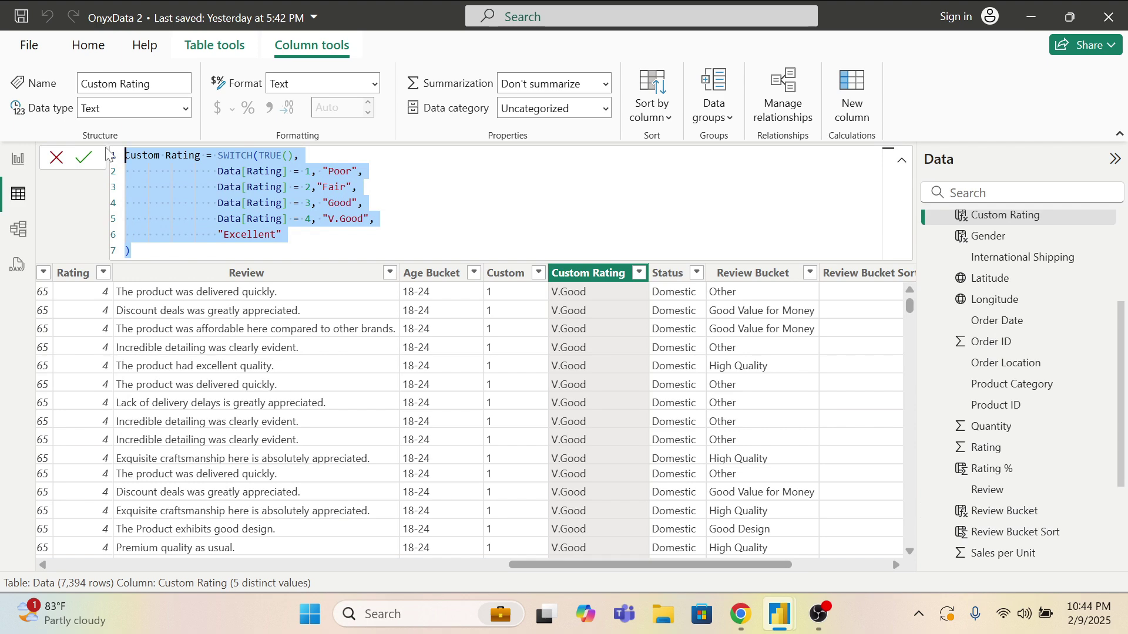
pyautogui.click(18, 167)
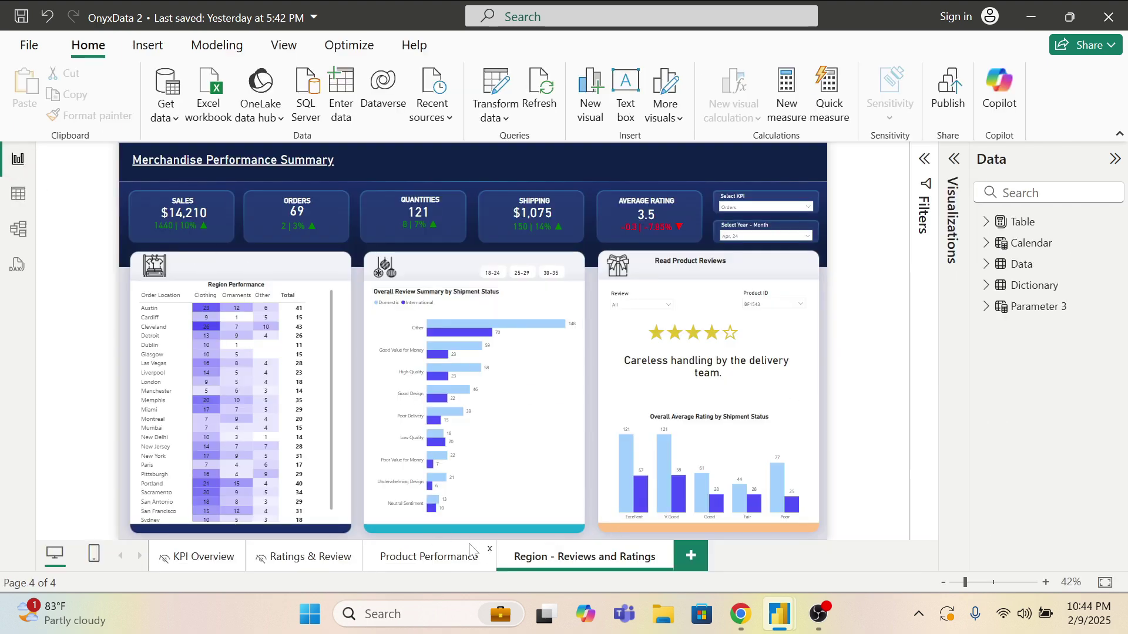
# Step: In the Demo report, add a calculated Custom Rating column mapping Rating 1 to Poor, 2 Fair, 3 Good, 4 V.Good, otherwise Excellent, using the copied formula
pyautogui.moveTo(789, 625)
pyautogui.click(700, 555)
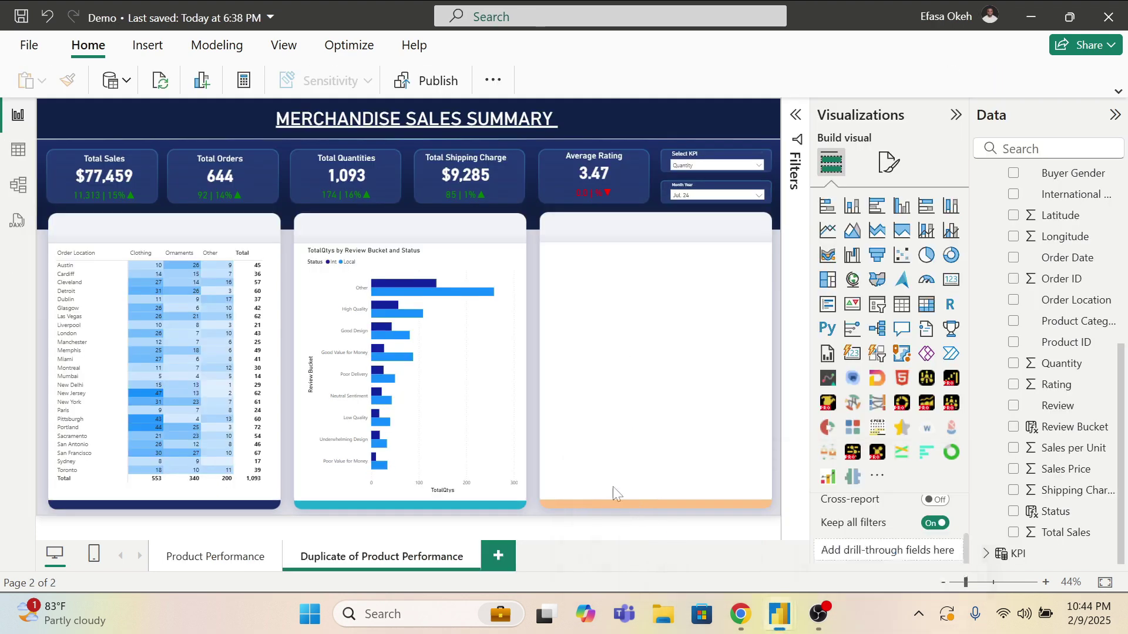
pyautogui.click(21, 155)
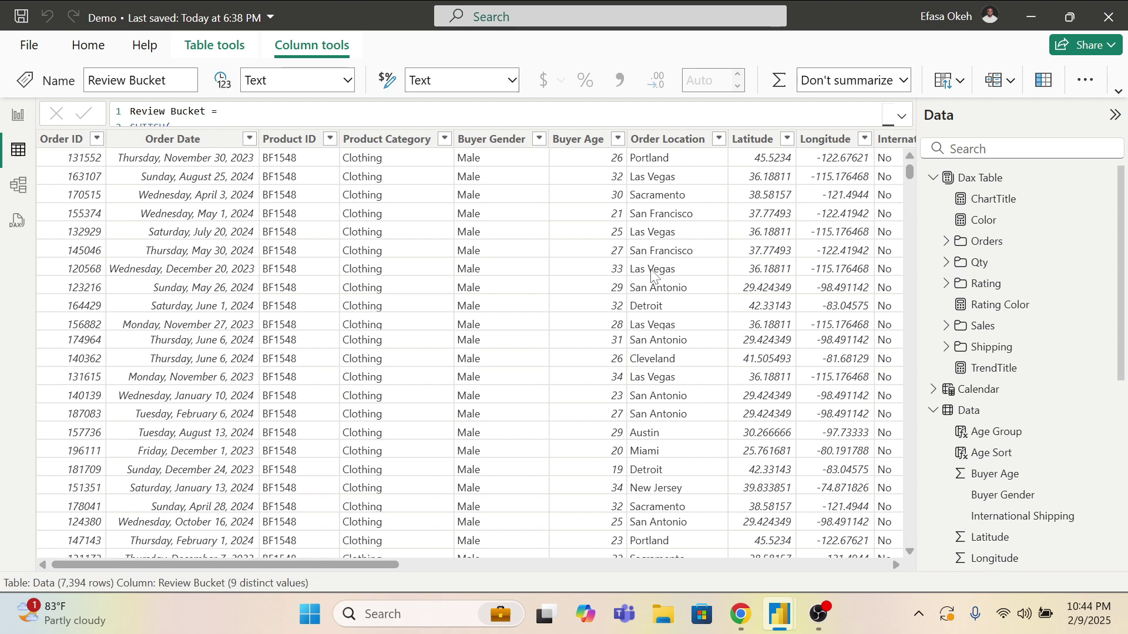
pyautogui.press('alt')
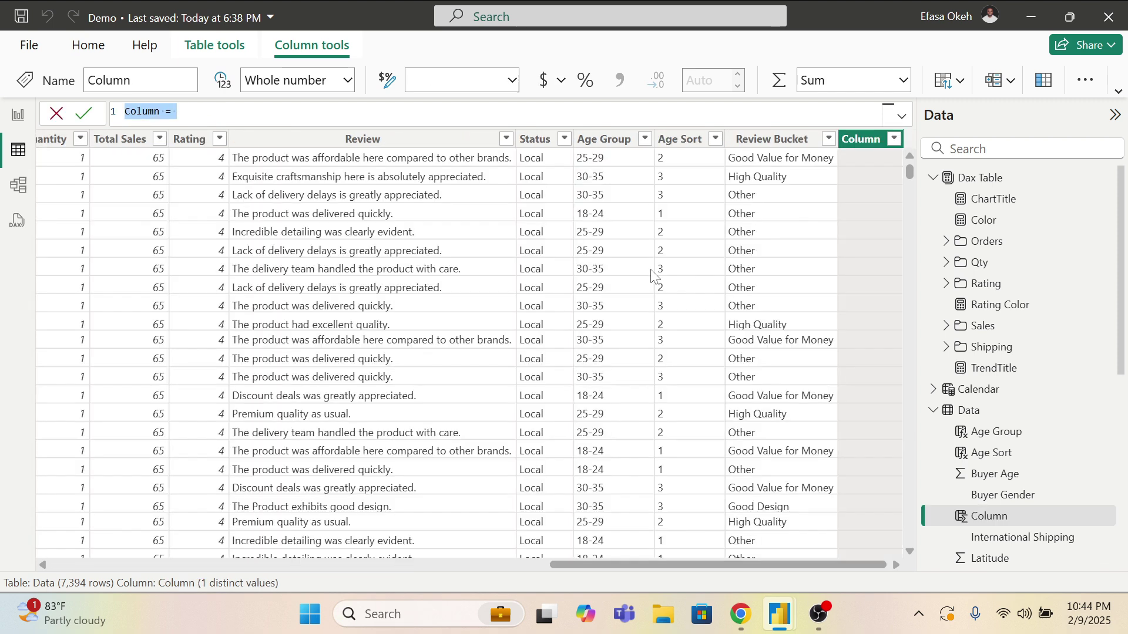
pyautogui.hotkey('ctrl', 'v')
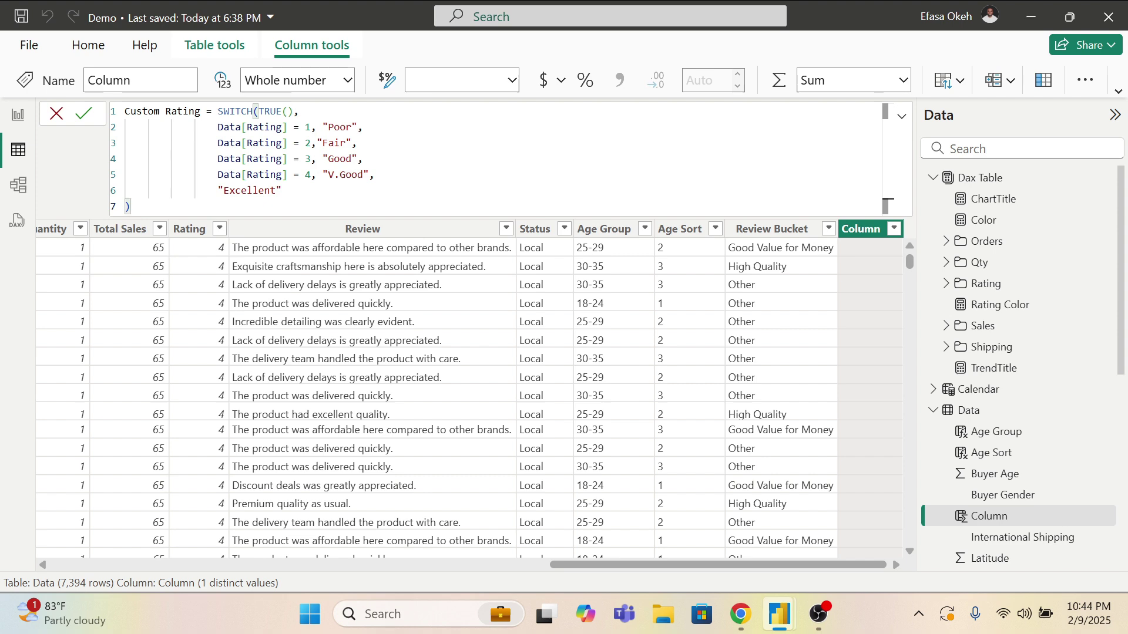
pyautogui.click(84, 113)
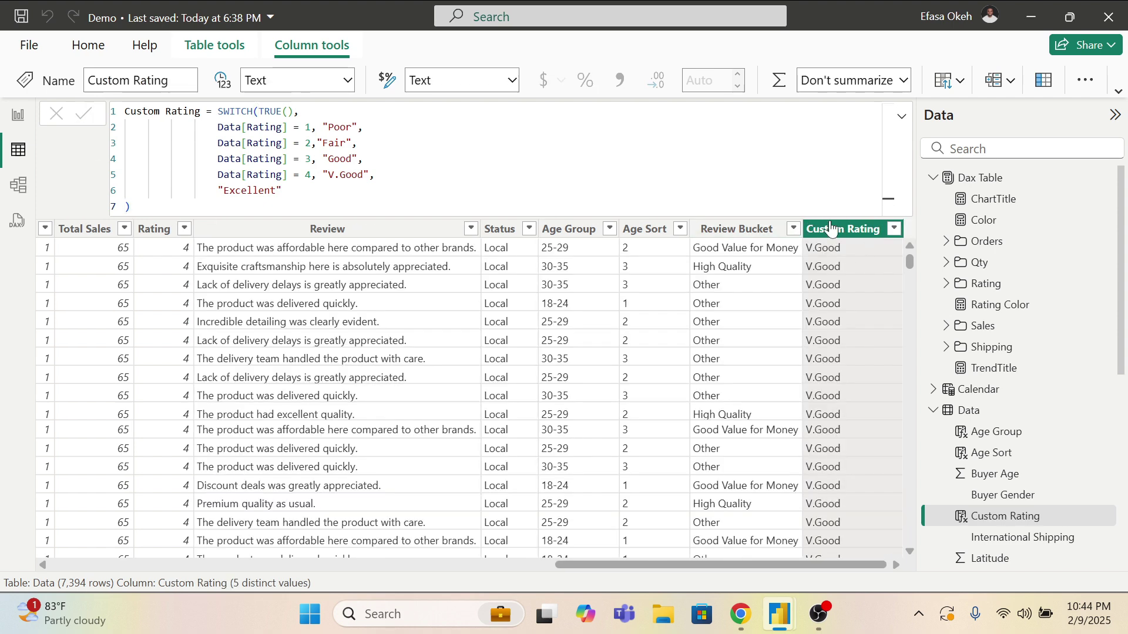
# Step: Sort the Custom Rating column by the Rating column
pyautogui.click(1116, 94)
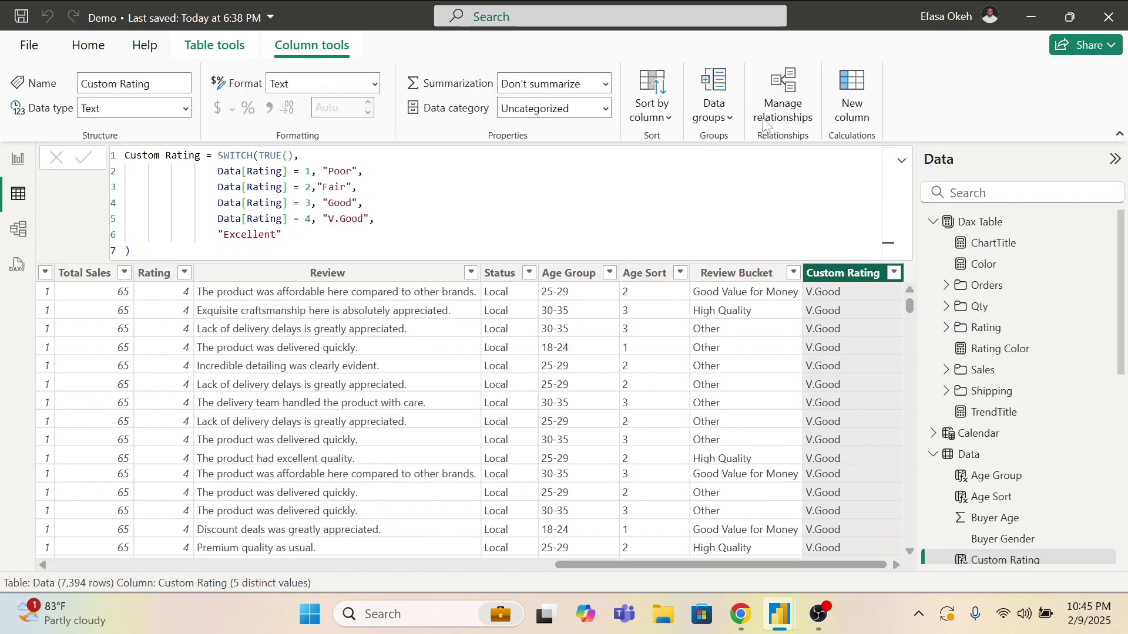
pyautogui.click(667, 121)
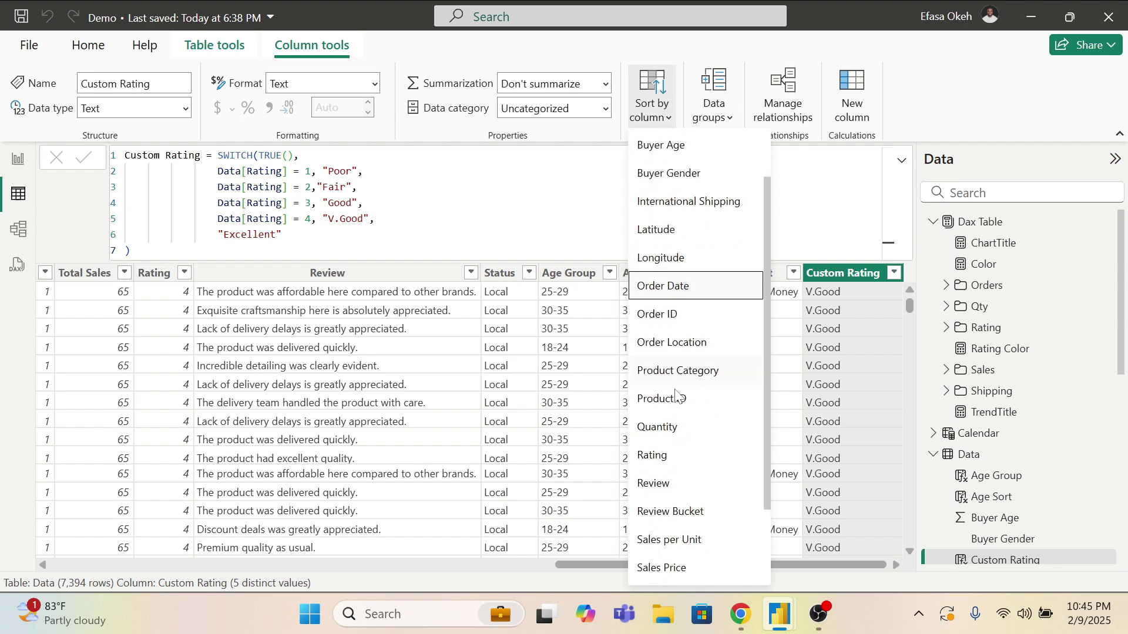
pyautogui.scroll(-3, 674, 395)
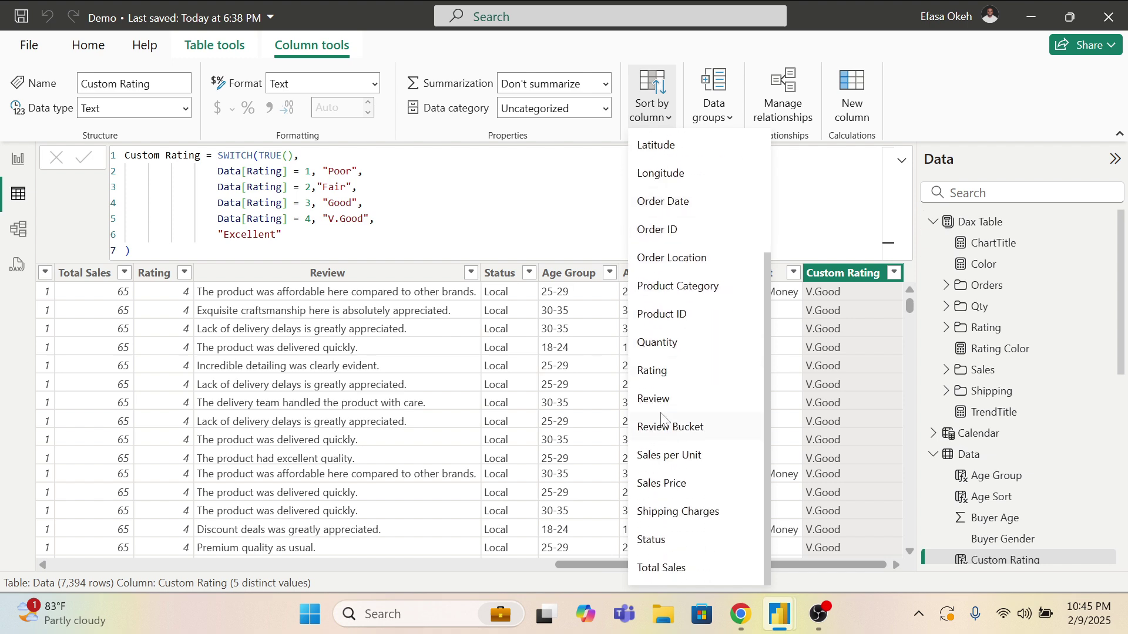
pyautogui.click(661, 371)
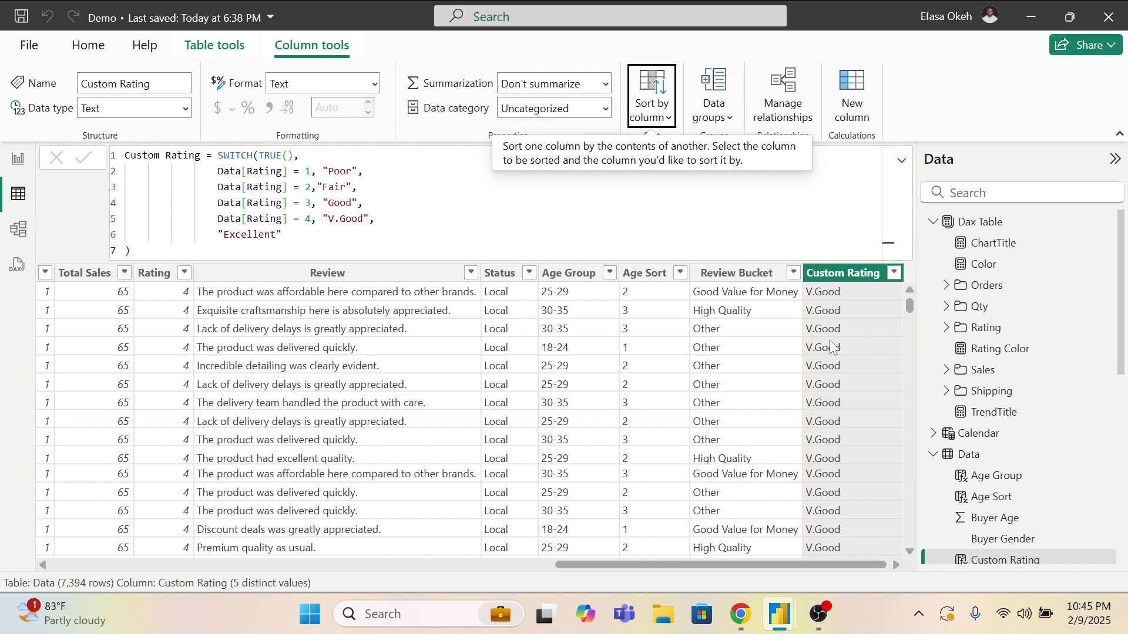
# Step: Insert a clustered column chart on the report page and fit it into the lower half of the empty third card
pyautogui.click(18, 158)
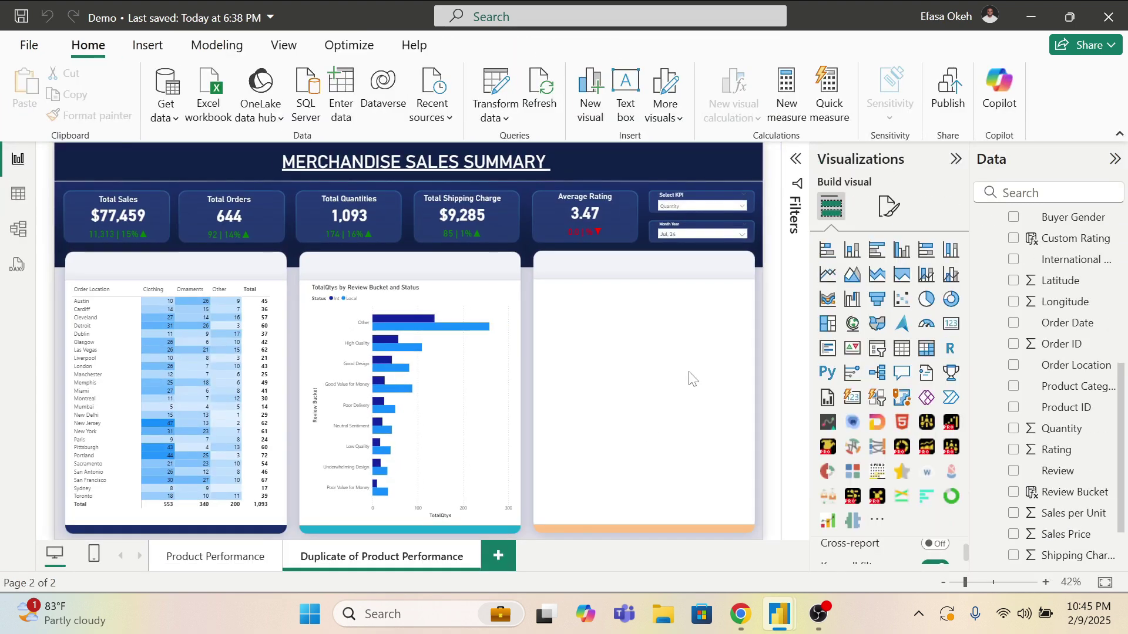
pyautogui.click(903, 253)
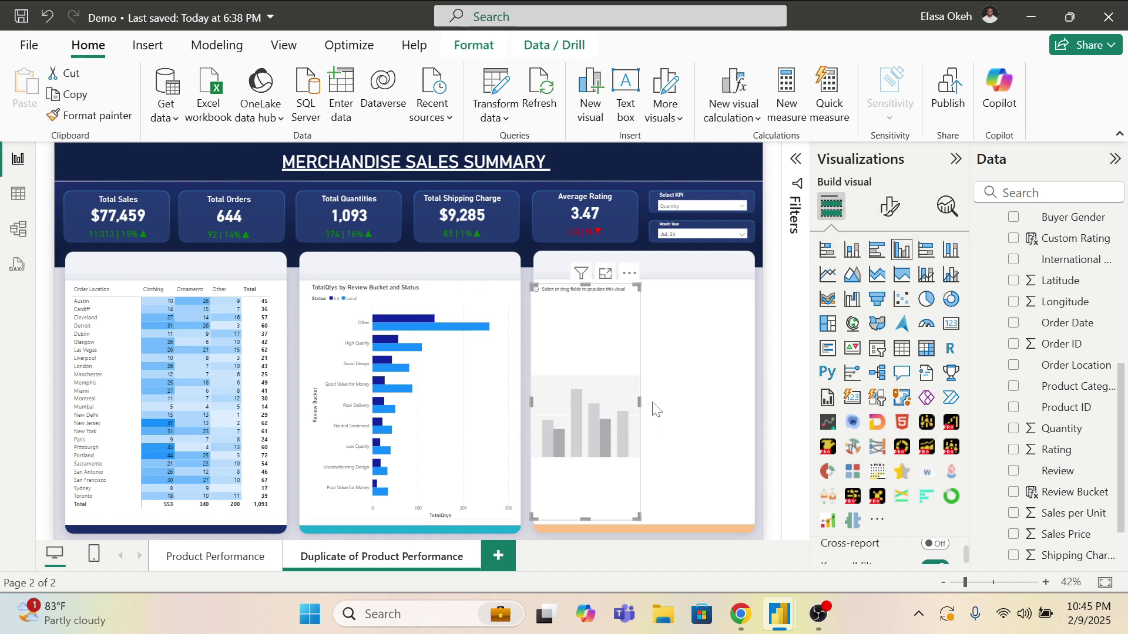
pyautogui.moveTo(644, 409); pyautogui.dragTo(709, 411)
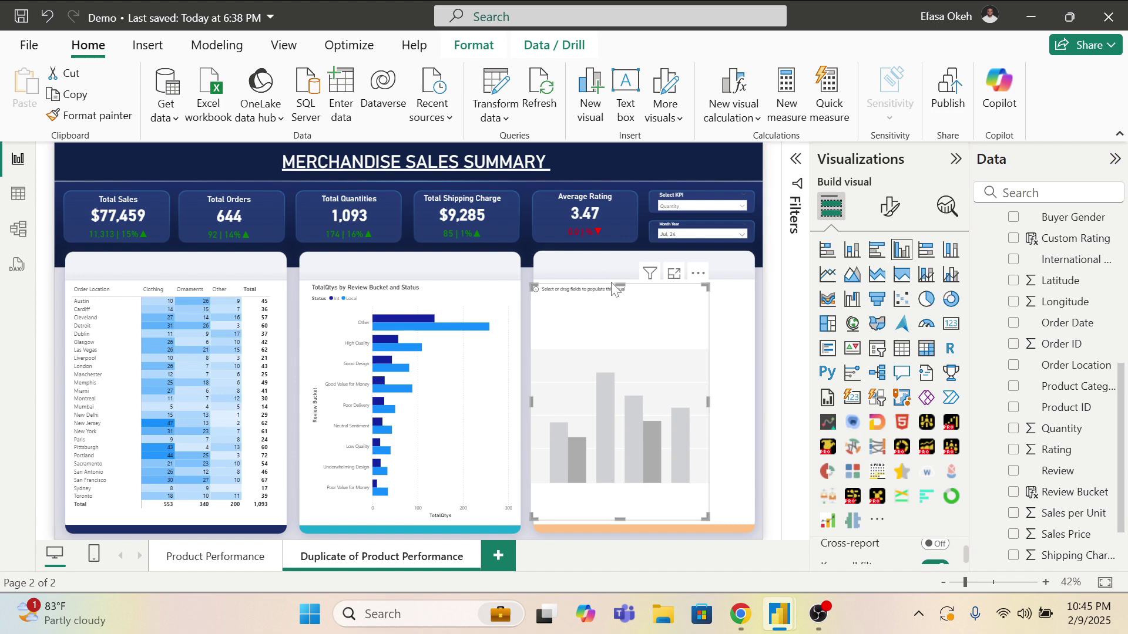
pyautogui.moveTo(620, 288); pyautogui.dragTo(622, 316)
pyautogui.moveTo(619, 417); pyautogui.dragTo(636, 411)
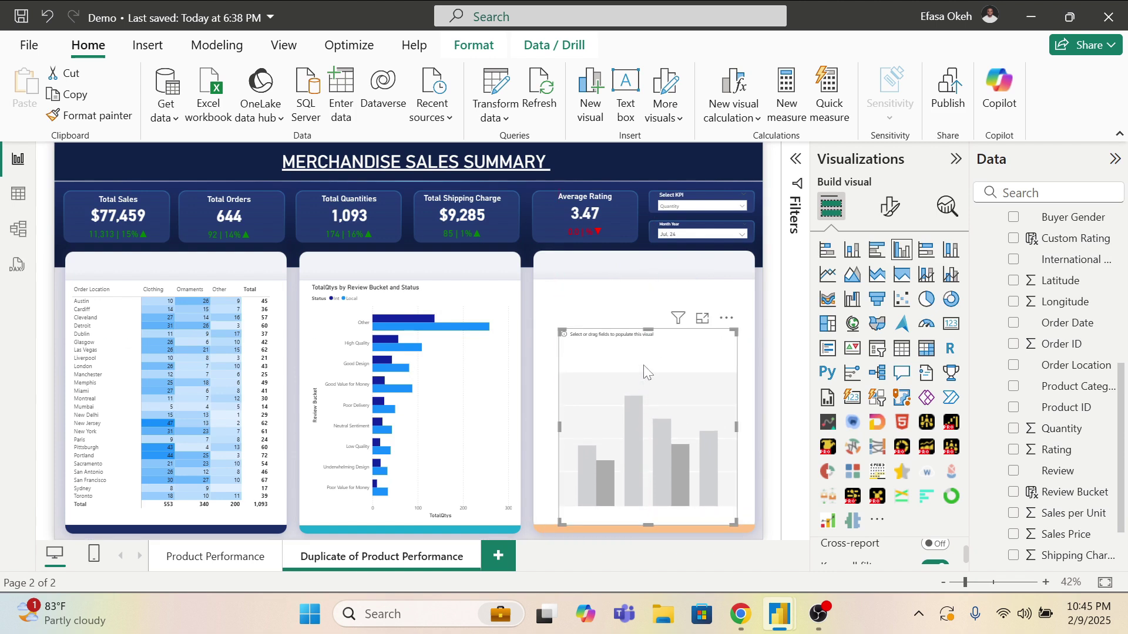
pyautogui.moveTo(651, 332); pyautogui.dragTo(651, 396)
pyautogui.moveTo(612, 491); pyautogui.dragTo(608, 501)
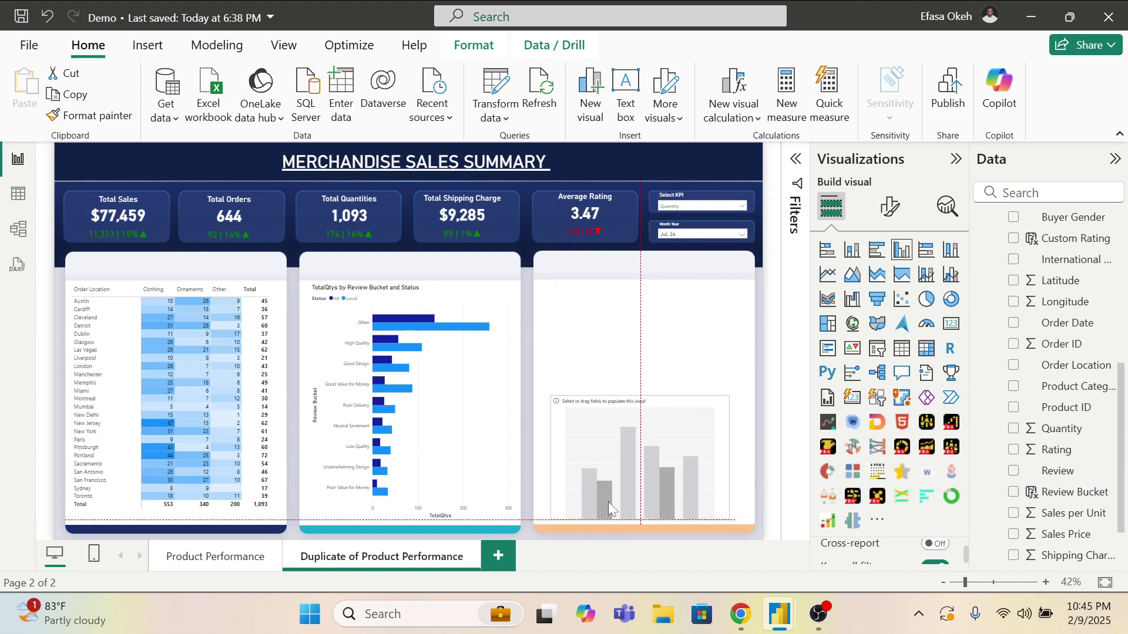
pyautogui.moveTo(729, 457); pyautogui.dragTo(742, 457)
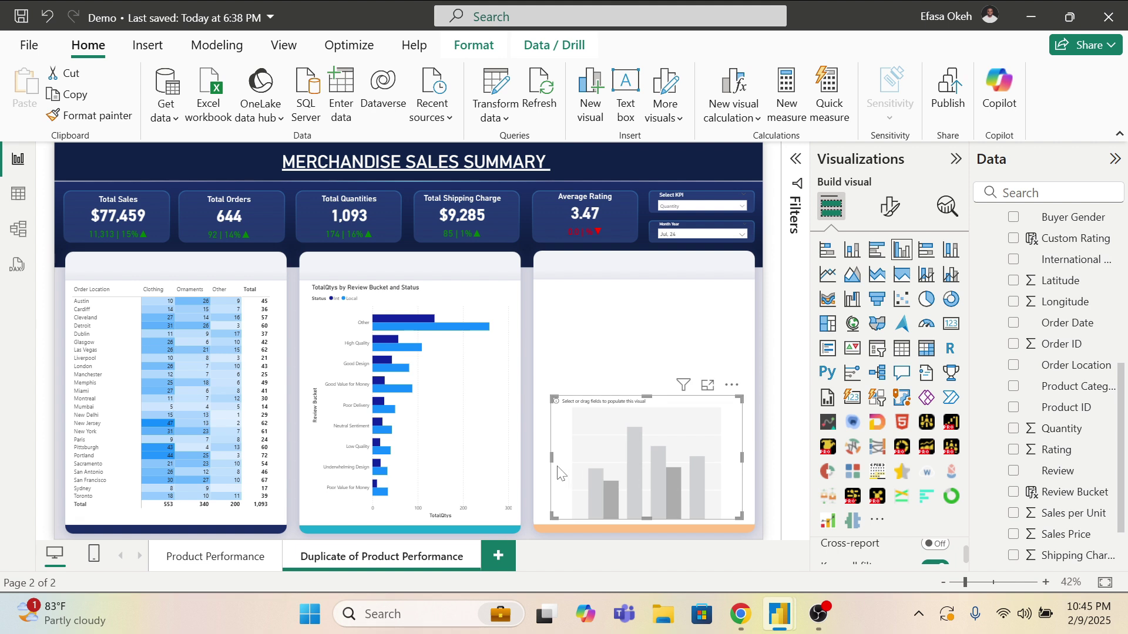
pyautogui.moveTo(550, 458); pyautogui.dragTo(540, 457)
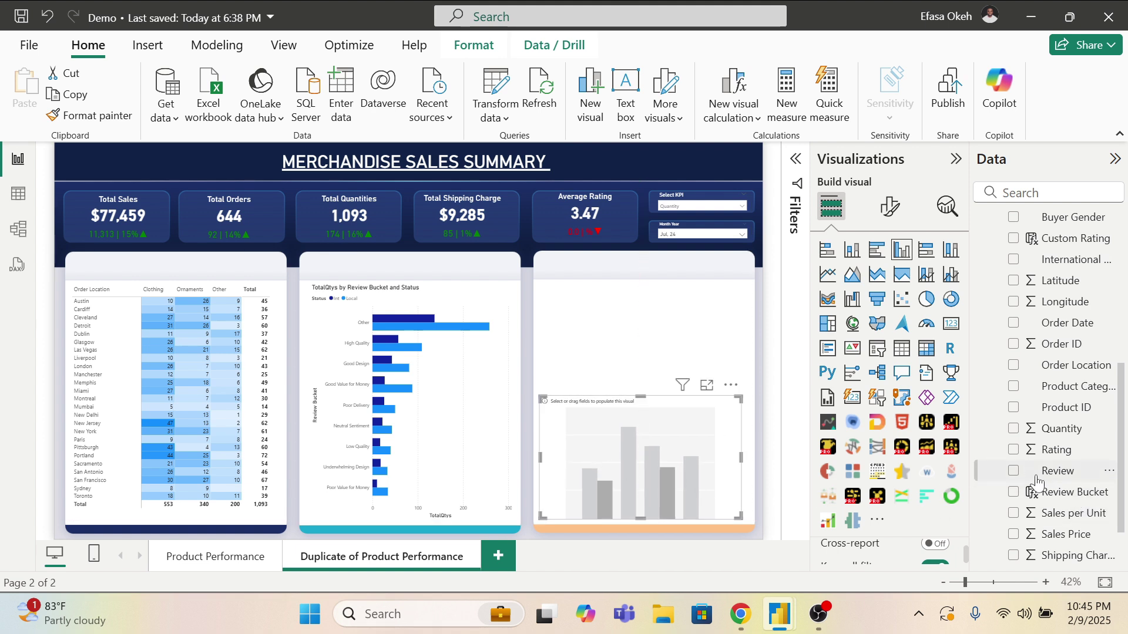
# Step: Add the Custom Rating field from the Data table to the new column chart as its category
pyautogui.scroll(-3, 1036, 505)
pyautogui.scroll(5, 1036, 511)
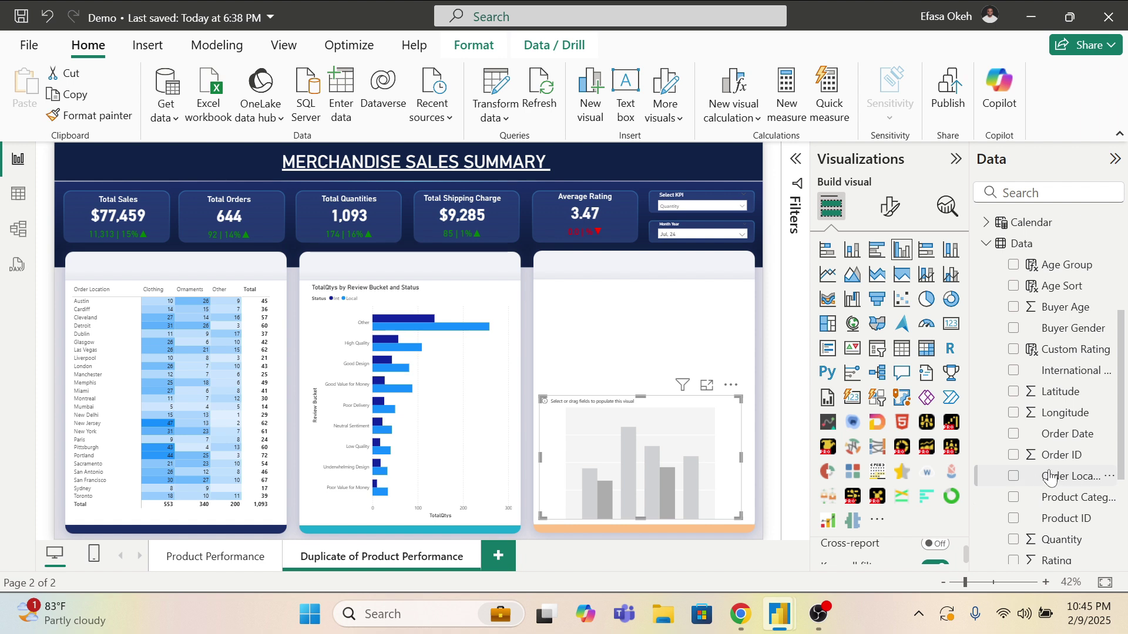
pyautogui.click(1012, 352)
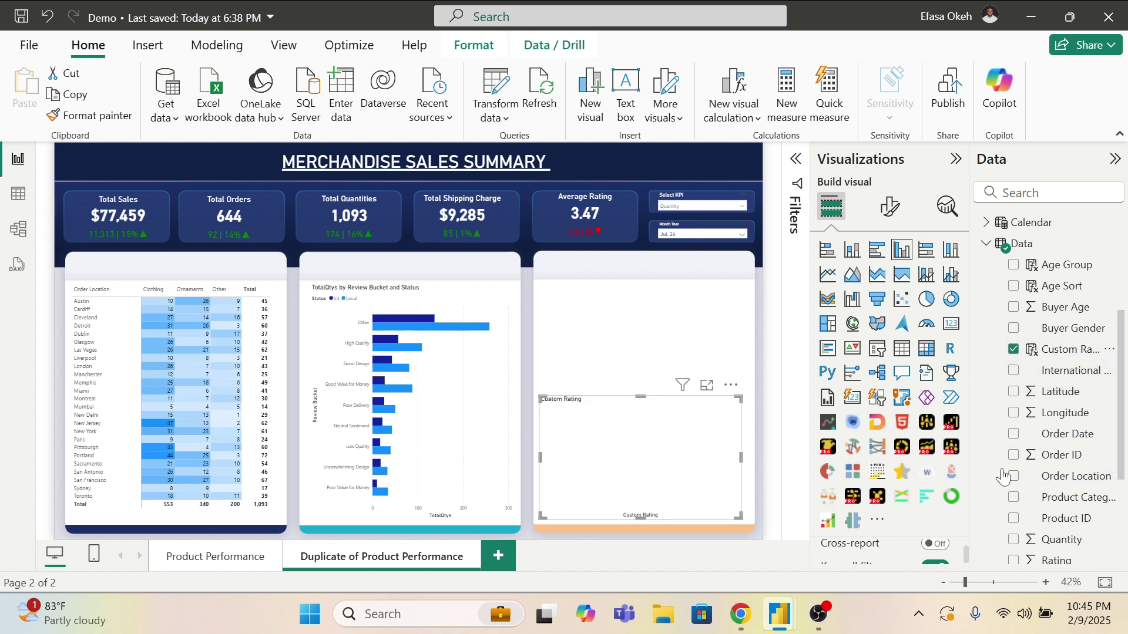
# Step: Assign the KPI field from the KPI table to the column chart's Y-axis
pyautogui.click(1120, 137)
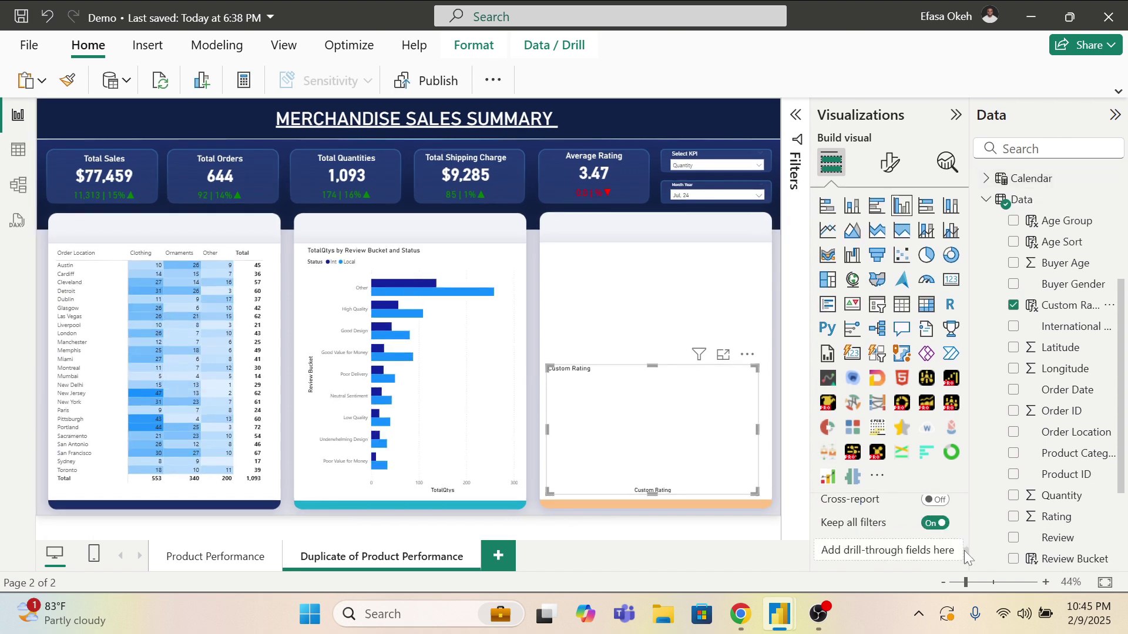
pyautogui.moveTo(964, 551); pyautogui.dragTo(974, 509)
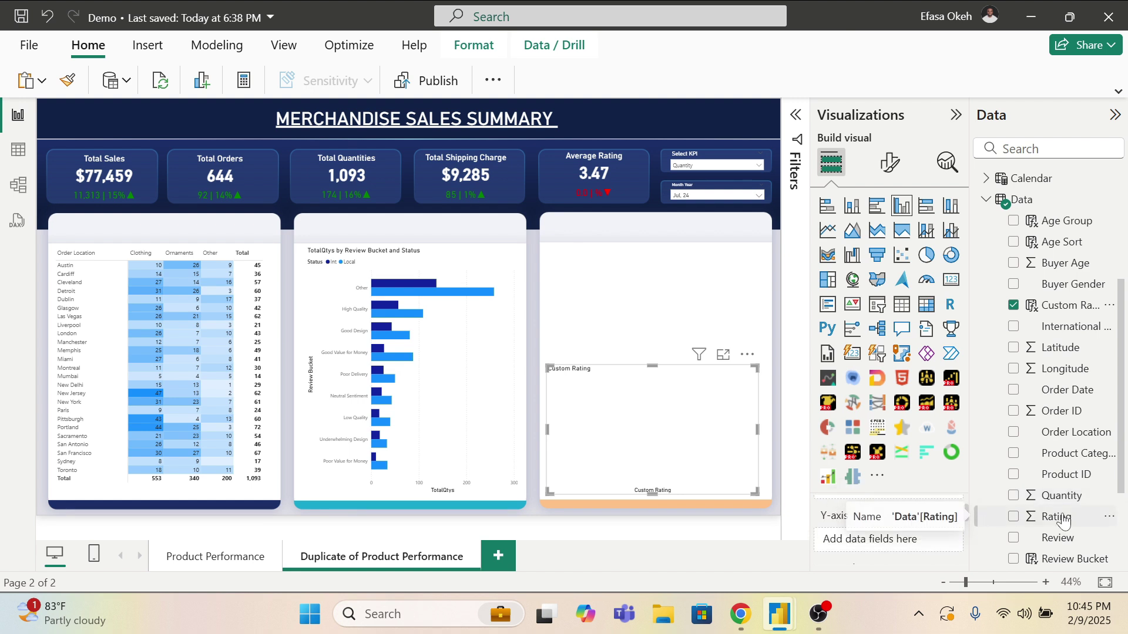
pyautogui.scroll(-5, 1057, 517)
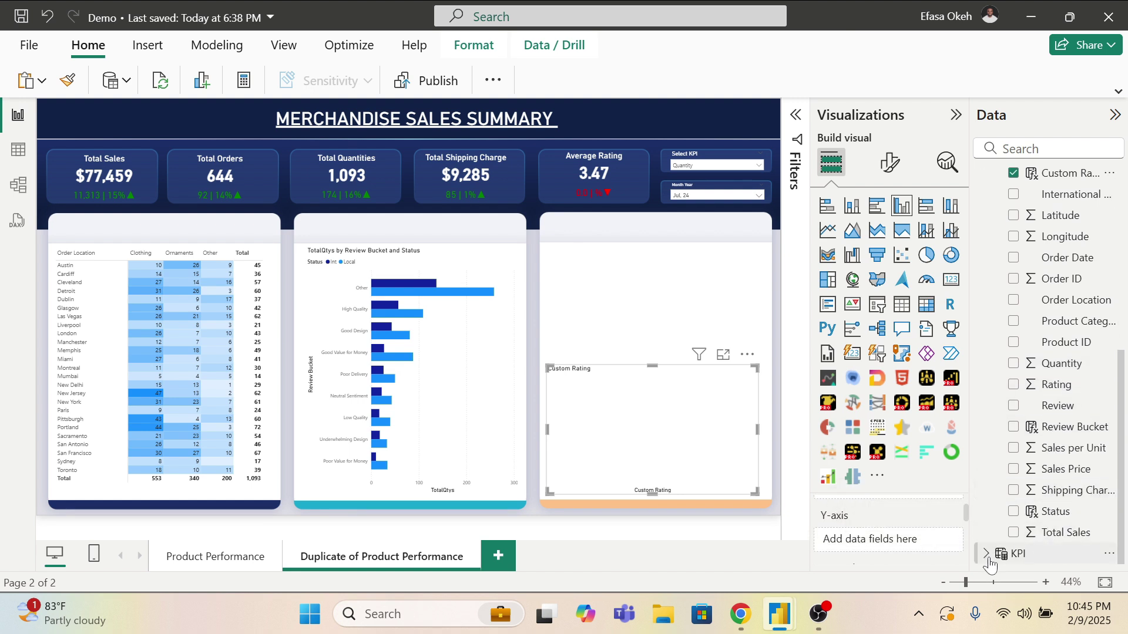
pyautogui.scroll(10, 998, 470)
pyautogui.click(986, 410)
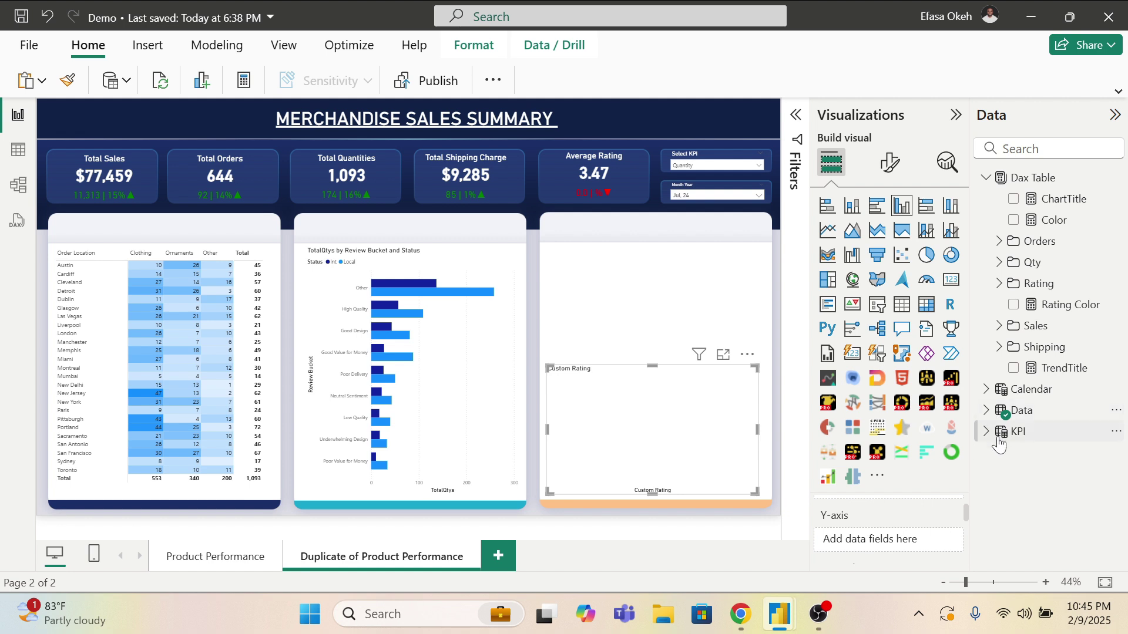
pyautogui.click(988, 434)
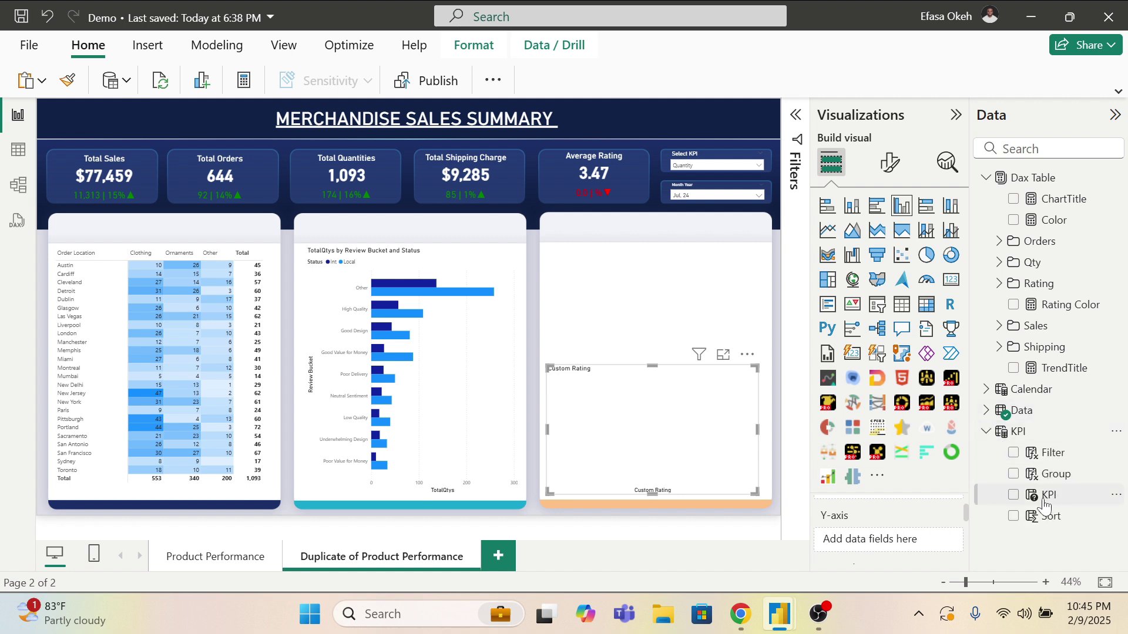
pyautogui.moveTo(1044, 507); pyautogui.dragTo(880, 547)
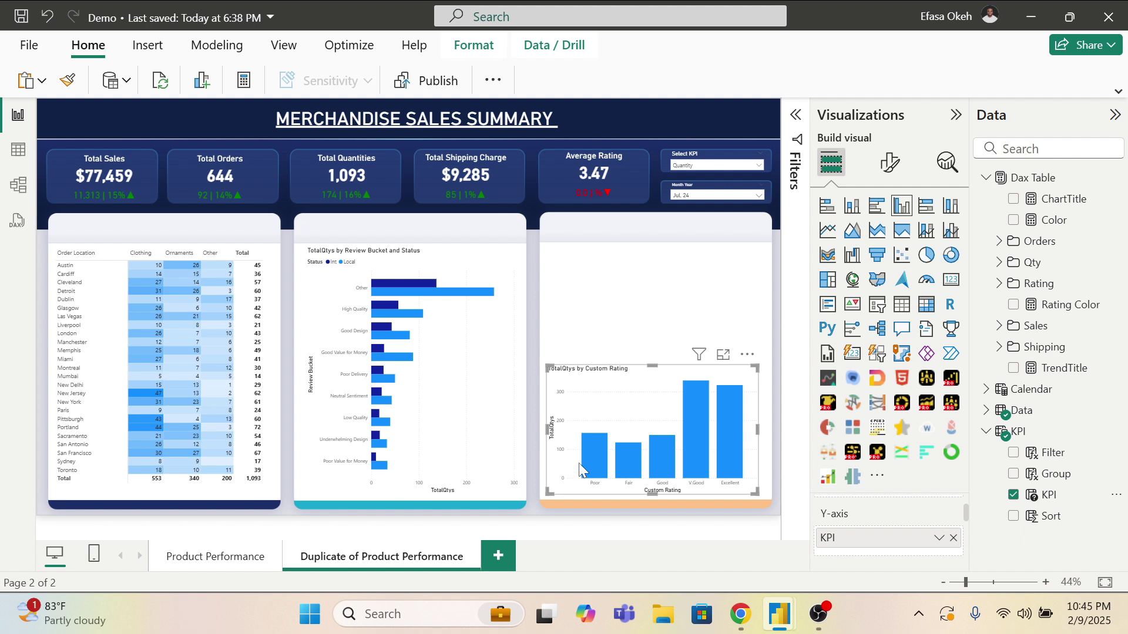
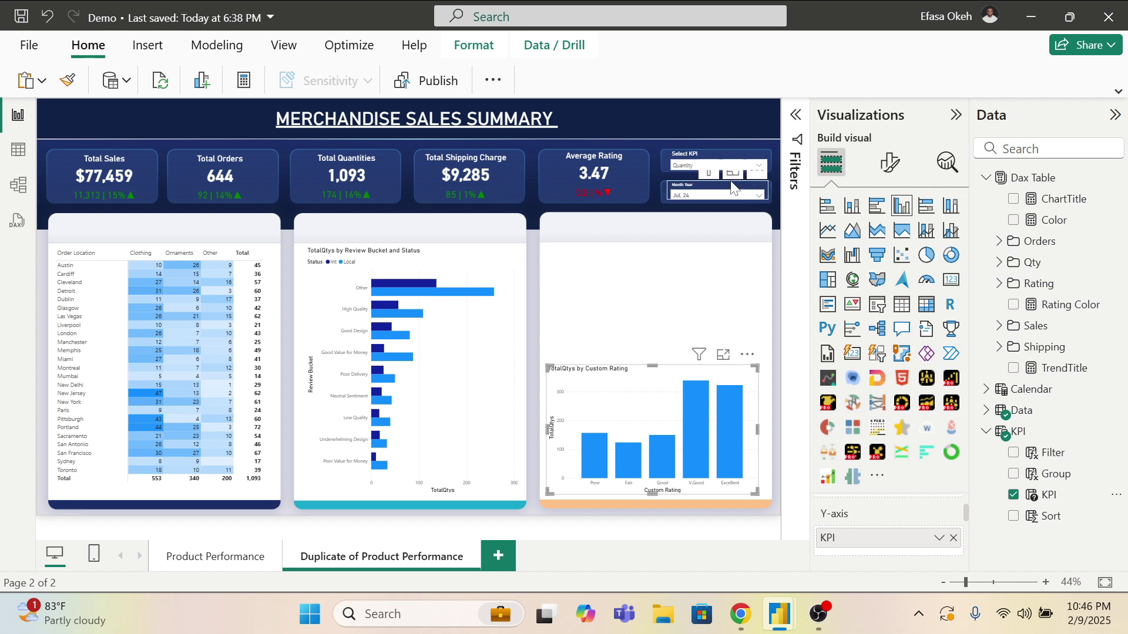
# Step: Set the Select KPI slicer to Sales and deselect the column chart
pyautogui.click(728, 165)
pyautogui.click(698, 186)
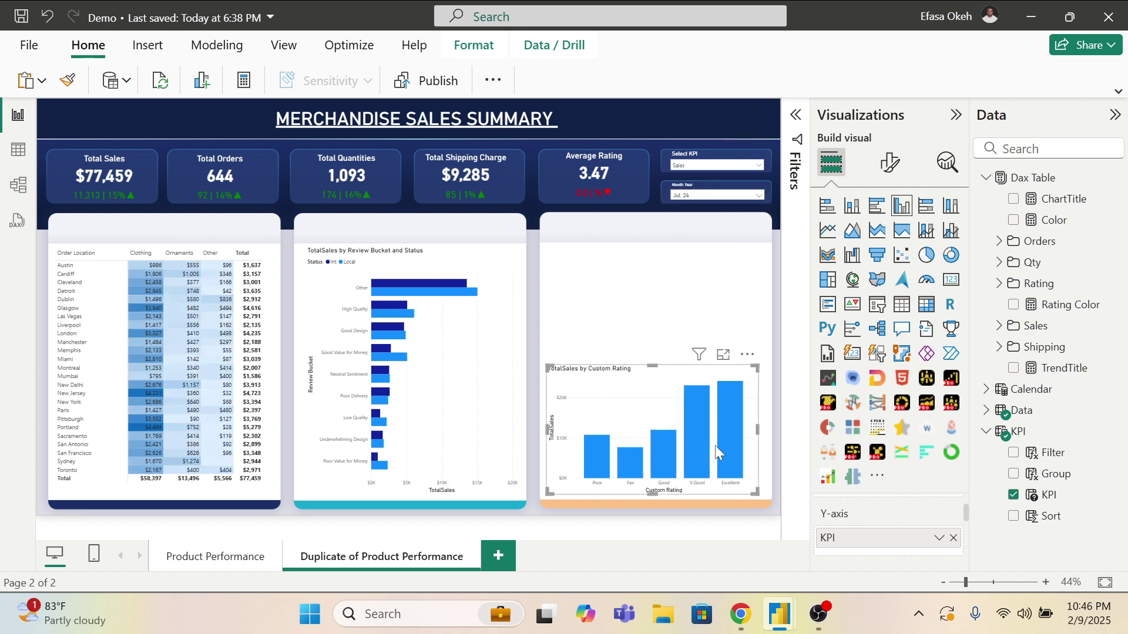
pyautogui.click(755, 422)
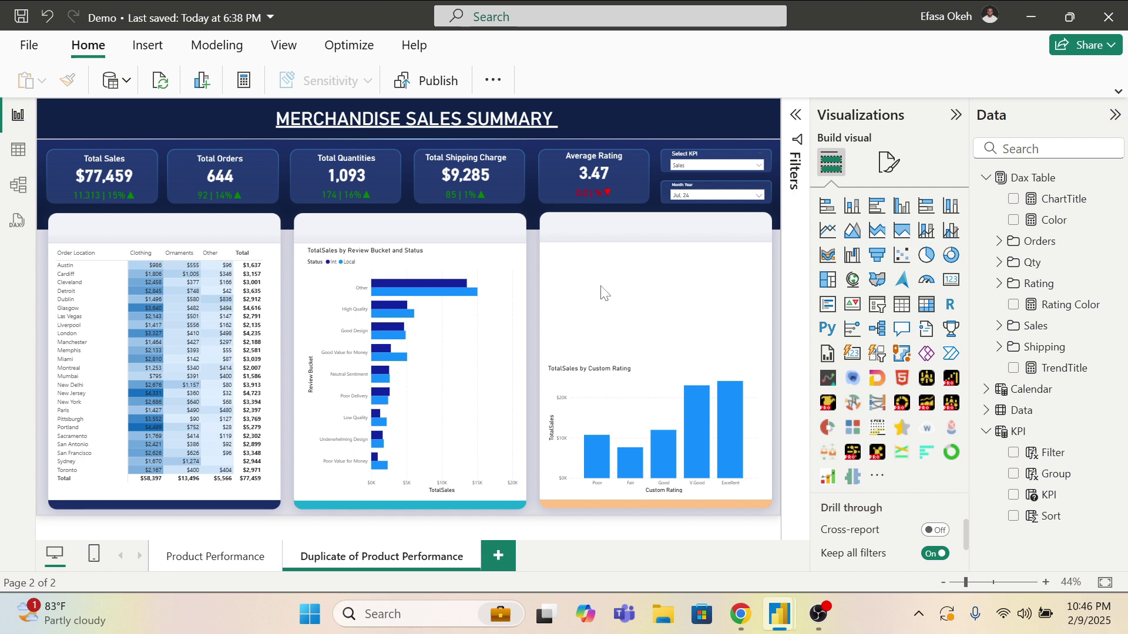
# Step: Switch to the OnyxData 2 report and select the star-rating visual in the Read Product Reviews card as a reference
pyautogui.moveTo(774, 612)
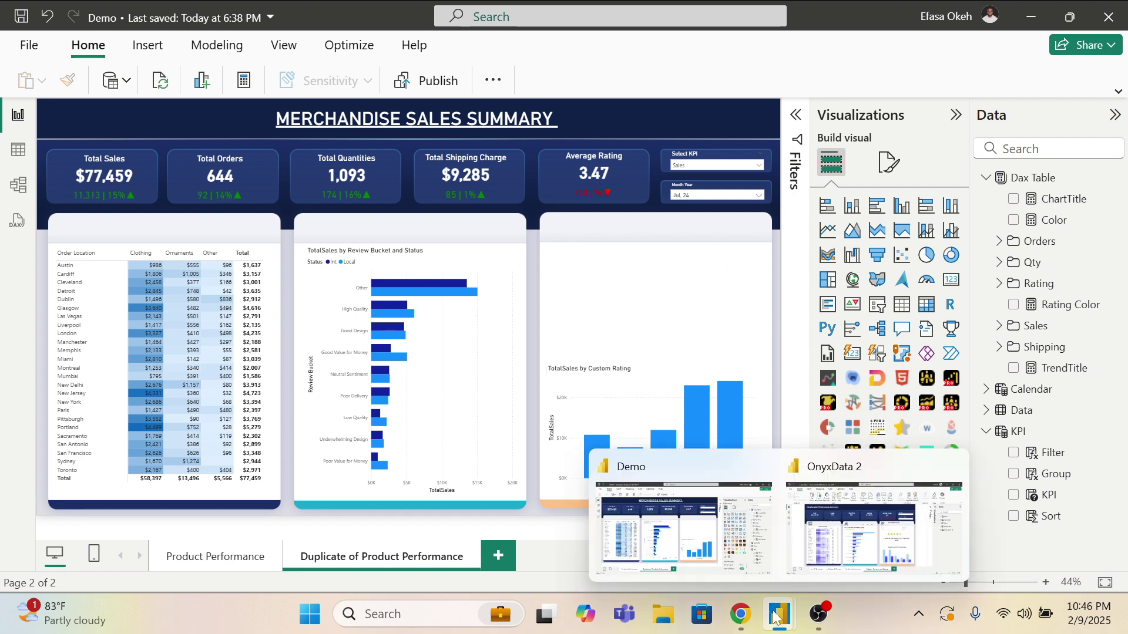
pyautogui.click(863, 531)
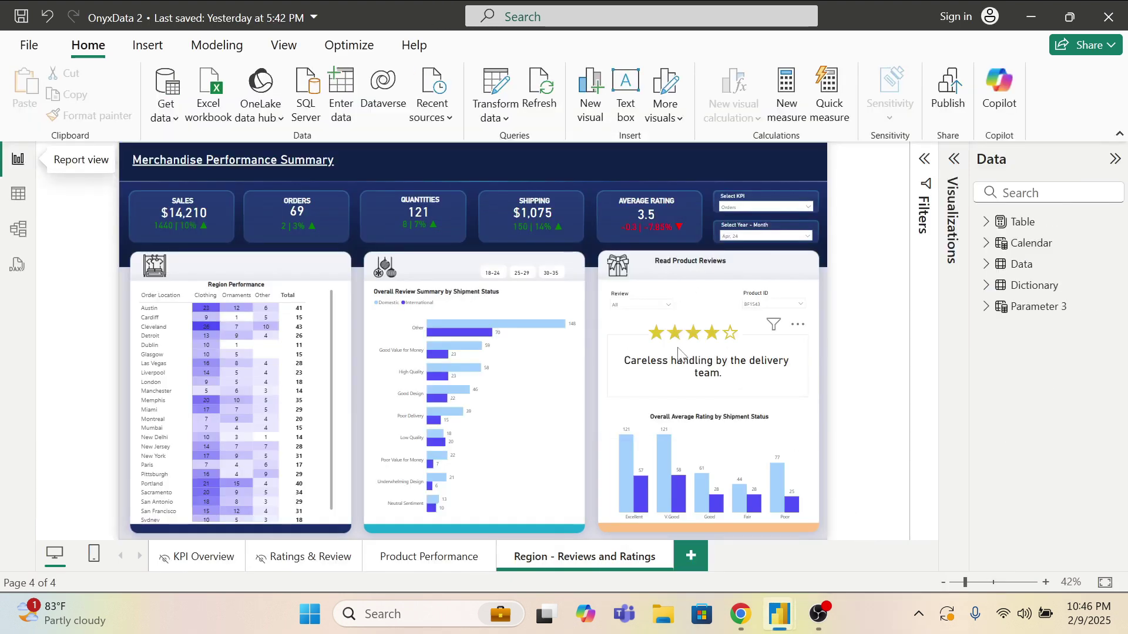
pyautogui.click(670, 332)
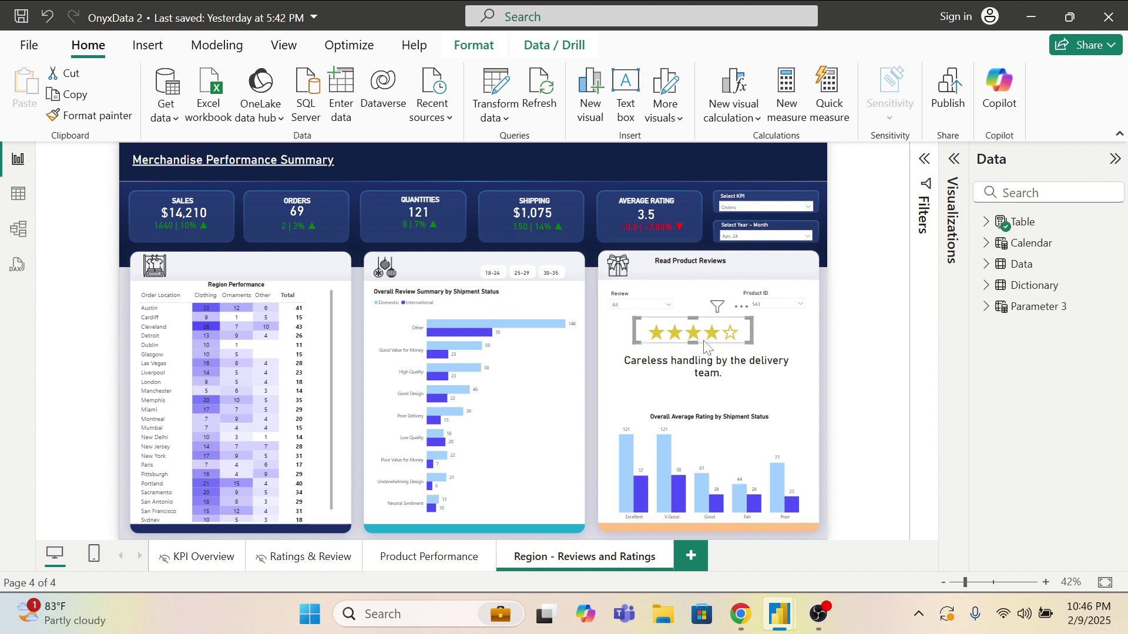
# Step: Check the review text card in the reference report, switch to the Demo report and place a new card visual above the Custom Rating chart
pyautogui.click(666, 392)
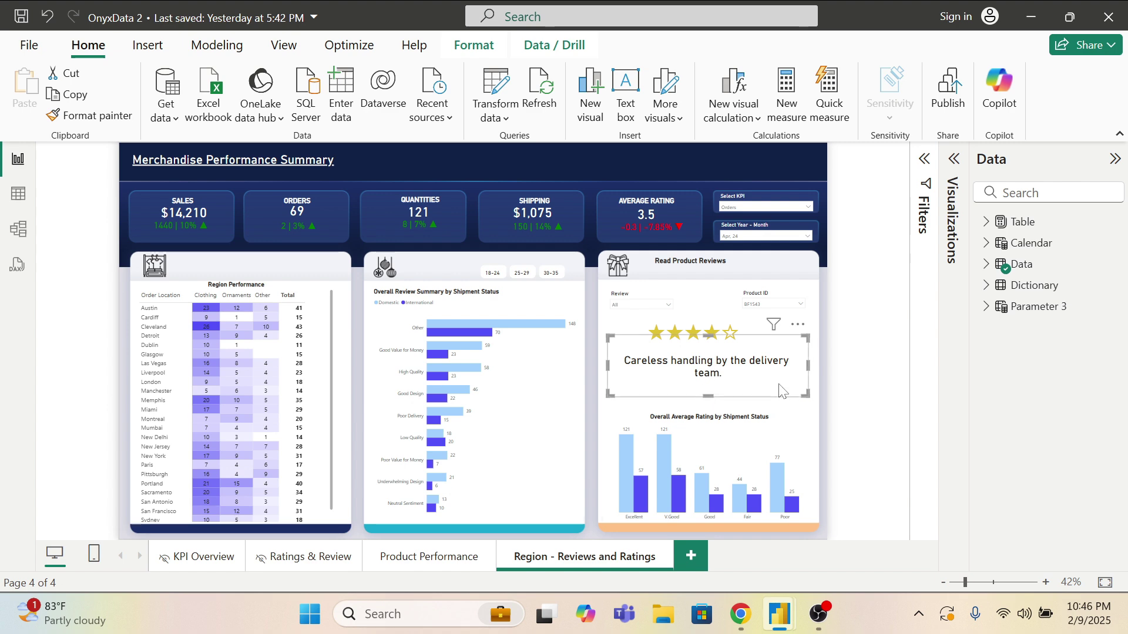
pyautogui.moveTo(776, 625)
pyautogui.click(681, 523)
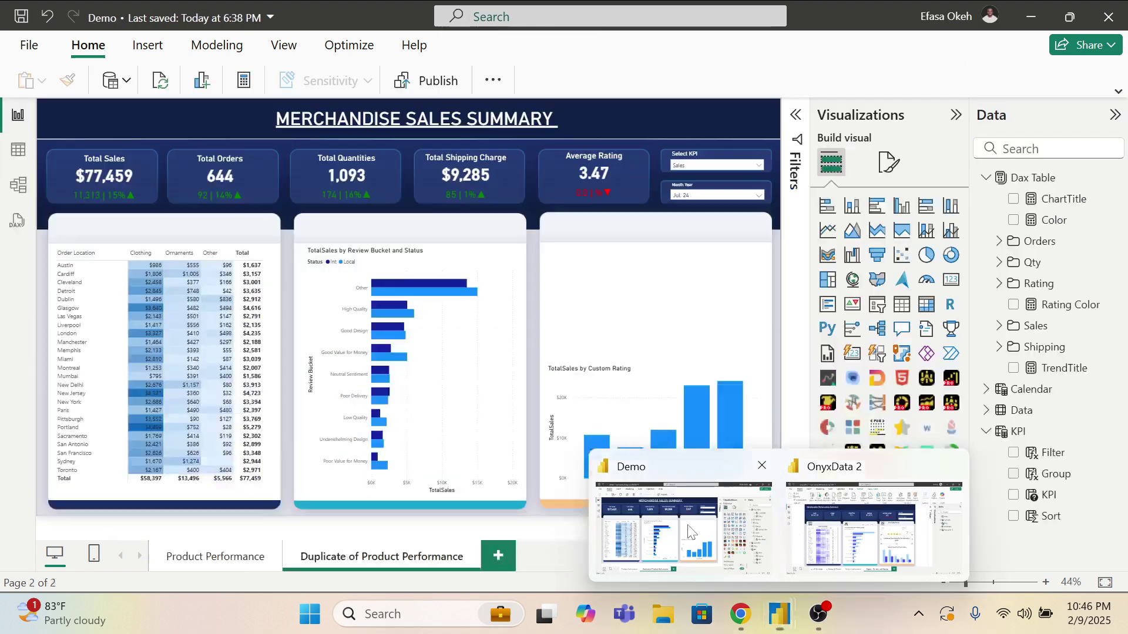
pyautogui.click(952, 279)
pyautogui.moveTo(613, 498); pyautogui.dragTo(768, 354)
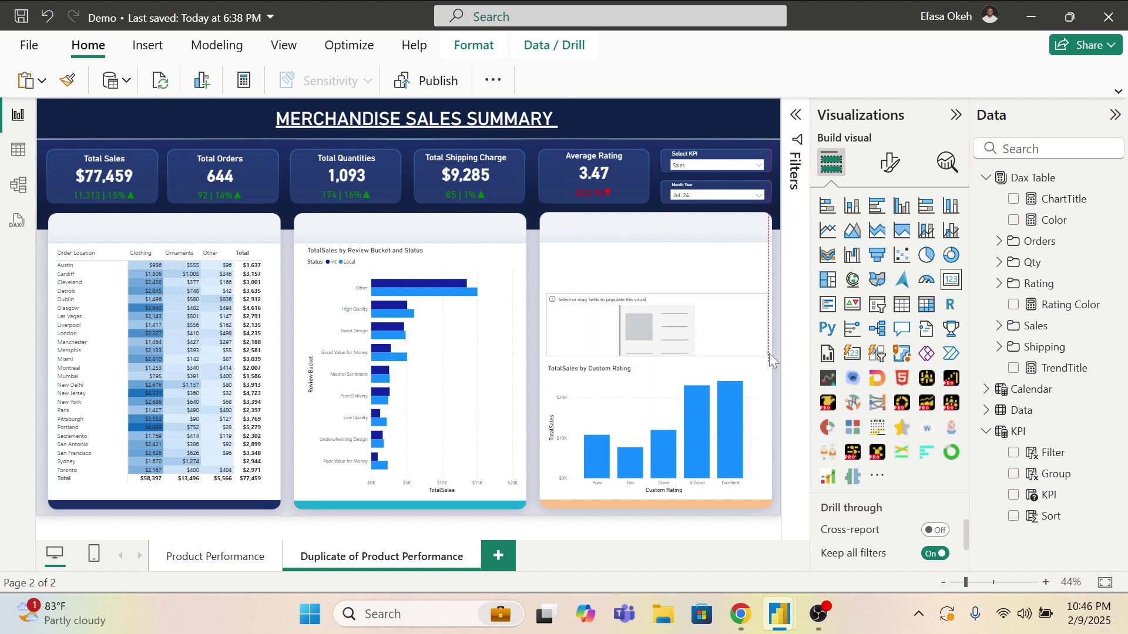
# Step: Collapse the KPI table's fields and add the Review field from the Data table to the new card
pyautogui.click(986, 430)
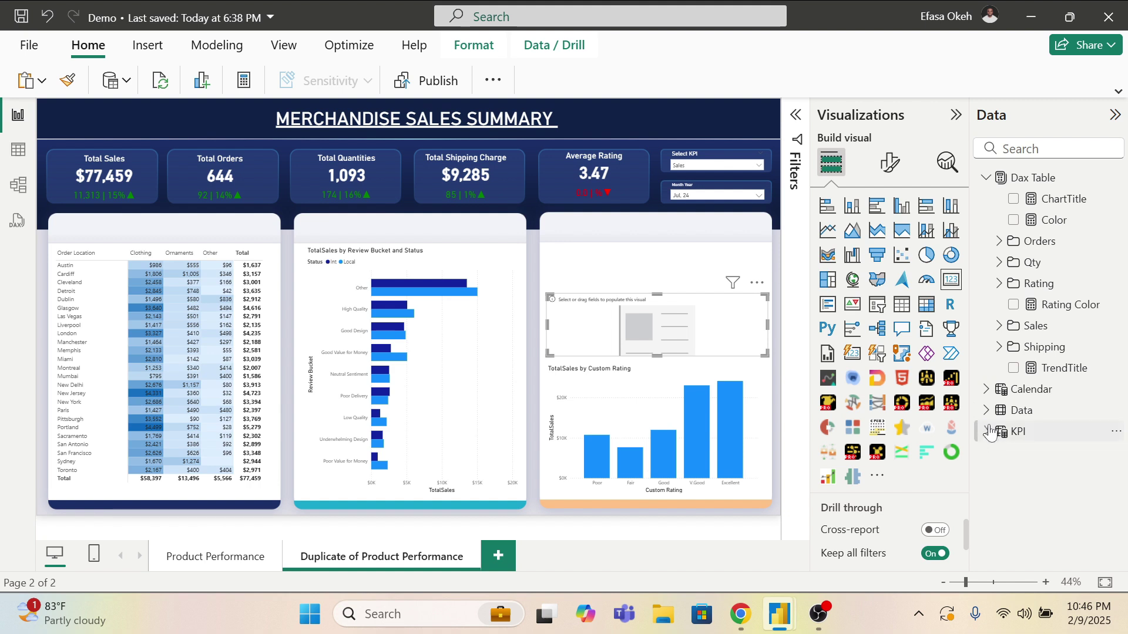
pyautogui.click(986, 410)
pyautogui.scroll(-5, 1029, 511)
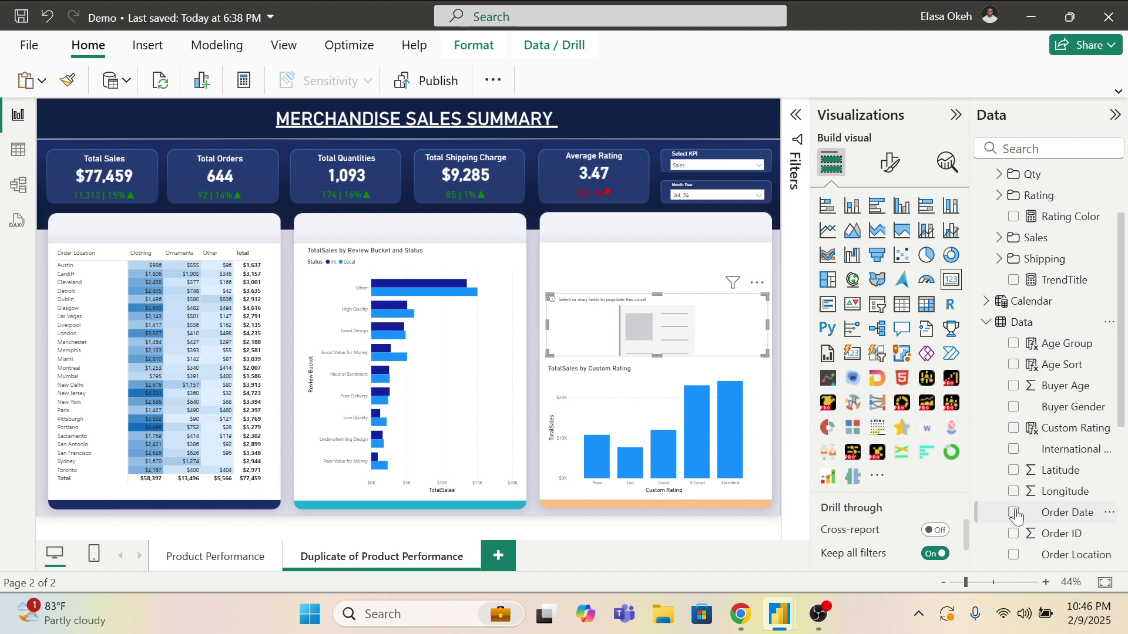
pyautogui.click(1013, 484)
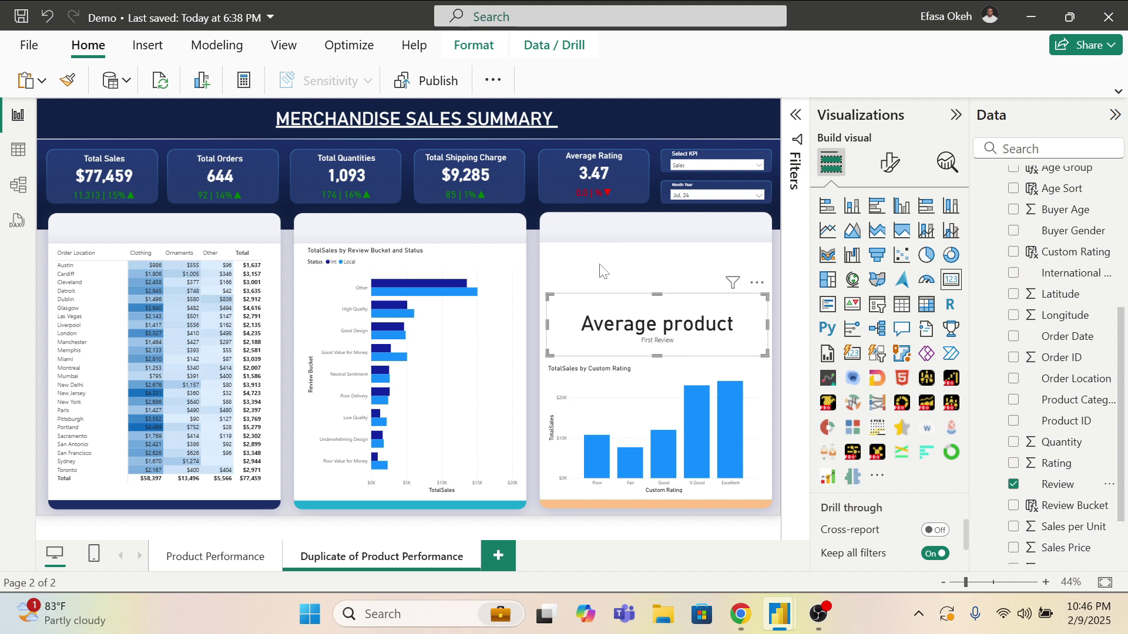
# Step: Turn off the review card's category label, set its callout font size to 25, and slightly reduce the card's height
pyautogui.click(890, 163)
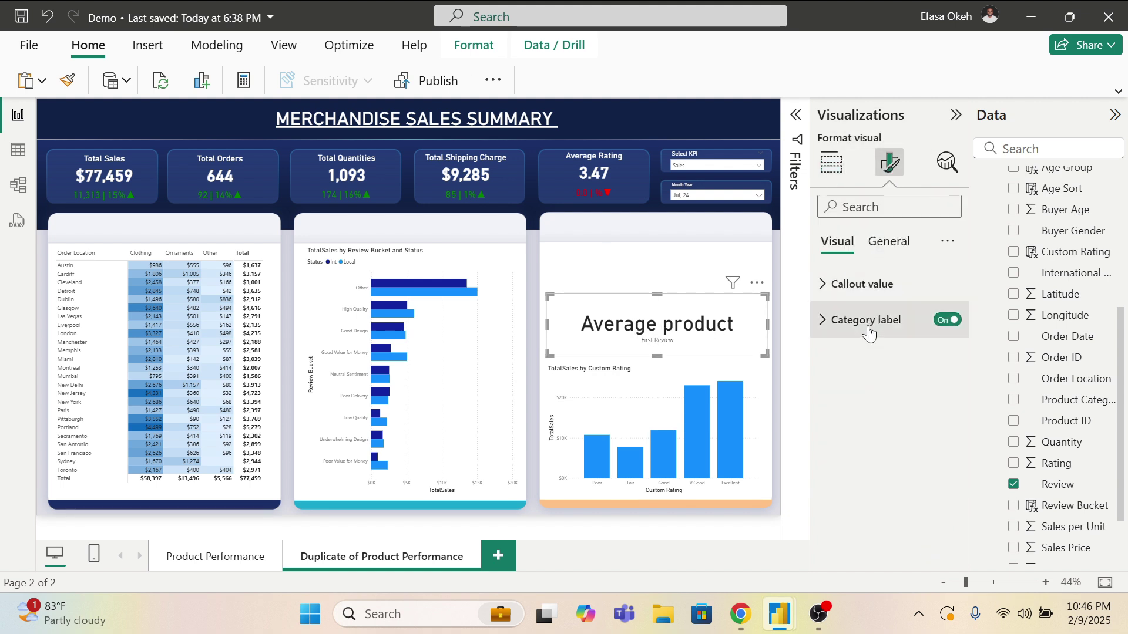
pyautogui.click(946, 320)
pyautogui.click(862, 285)
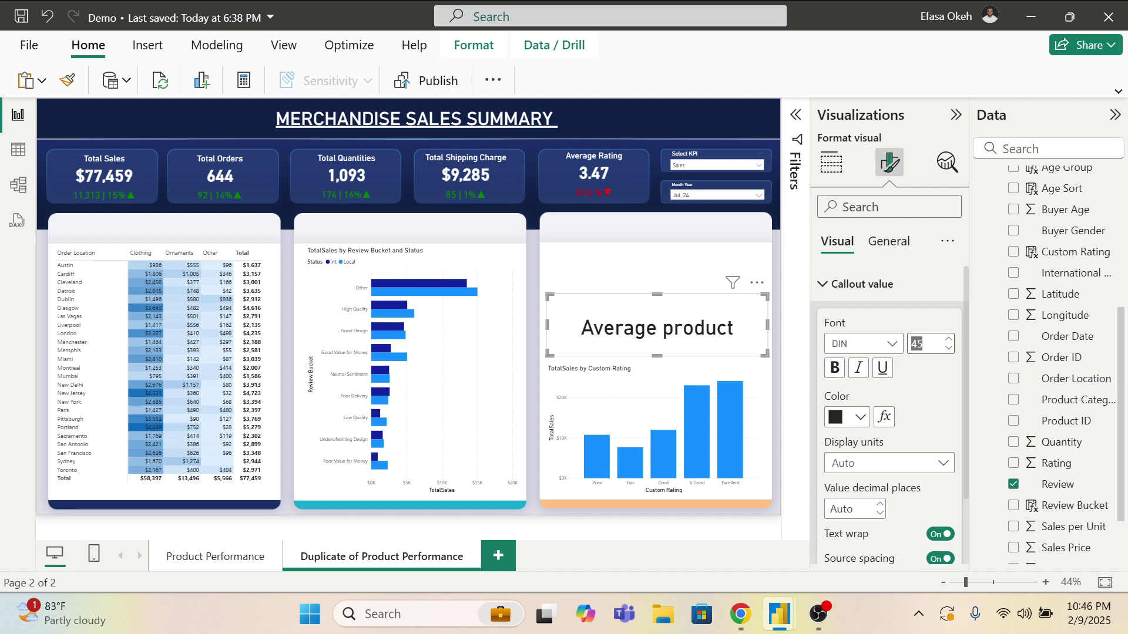
pyautogui.write('25')
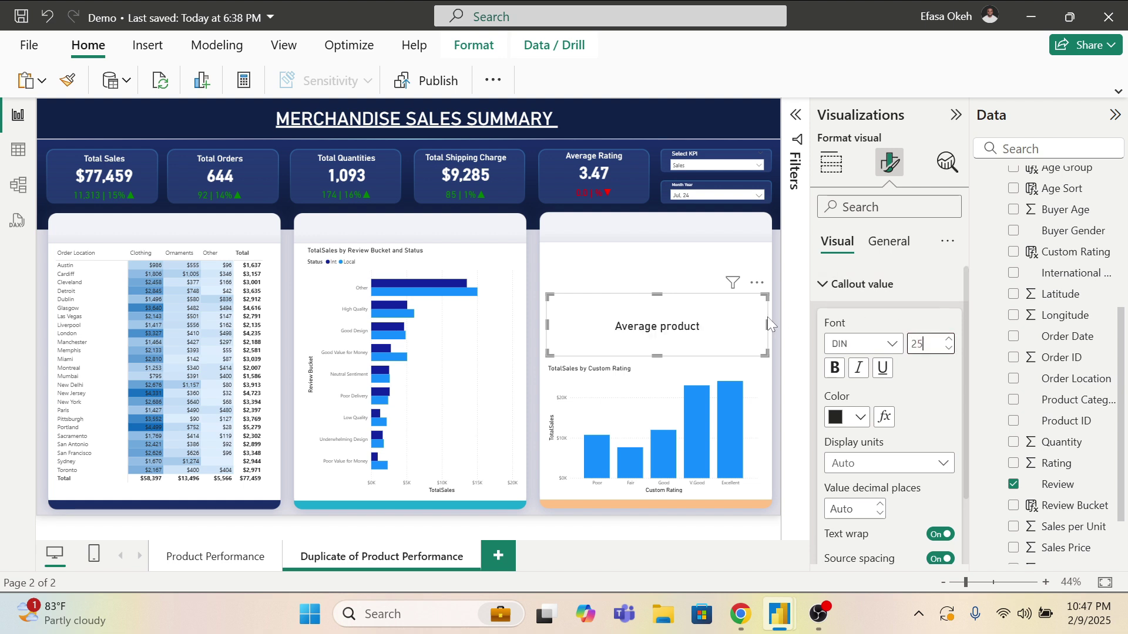
pyautogui.click(650, 279)
pyautogui.click(668, 312)
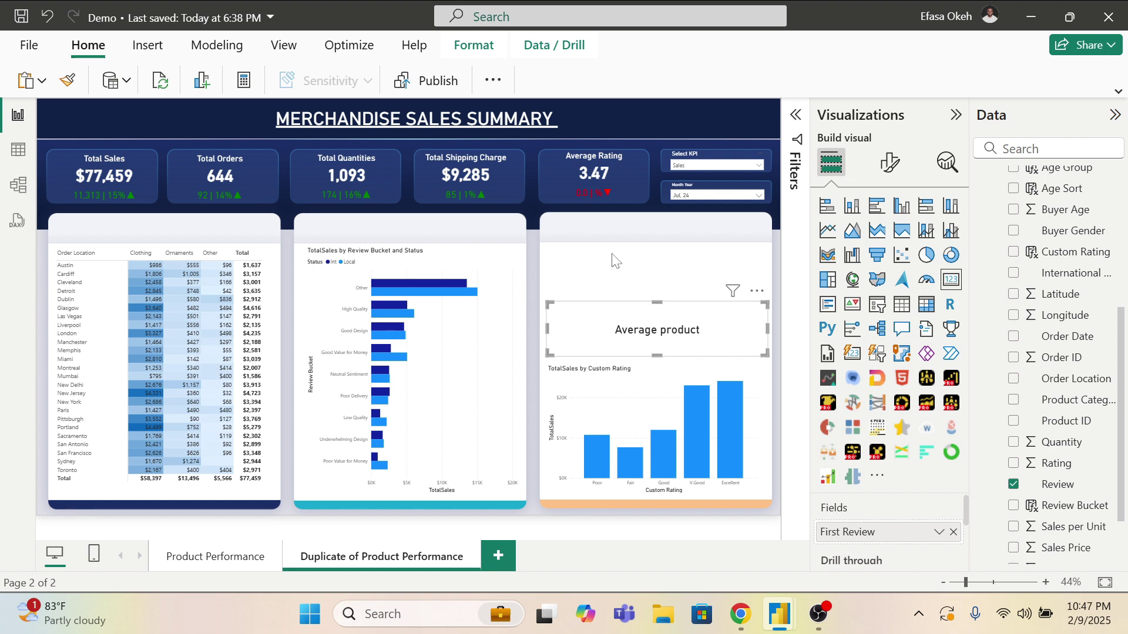
pyautogui.click(609, 271)
# Step: Switch to the OnyxData 2 report, select the star-rating visual and look through the Table measures for the one it uses
pyautogui.moveTo(760, 609)
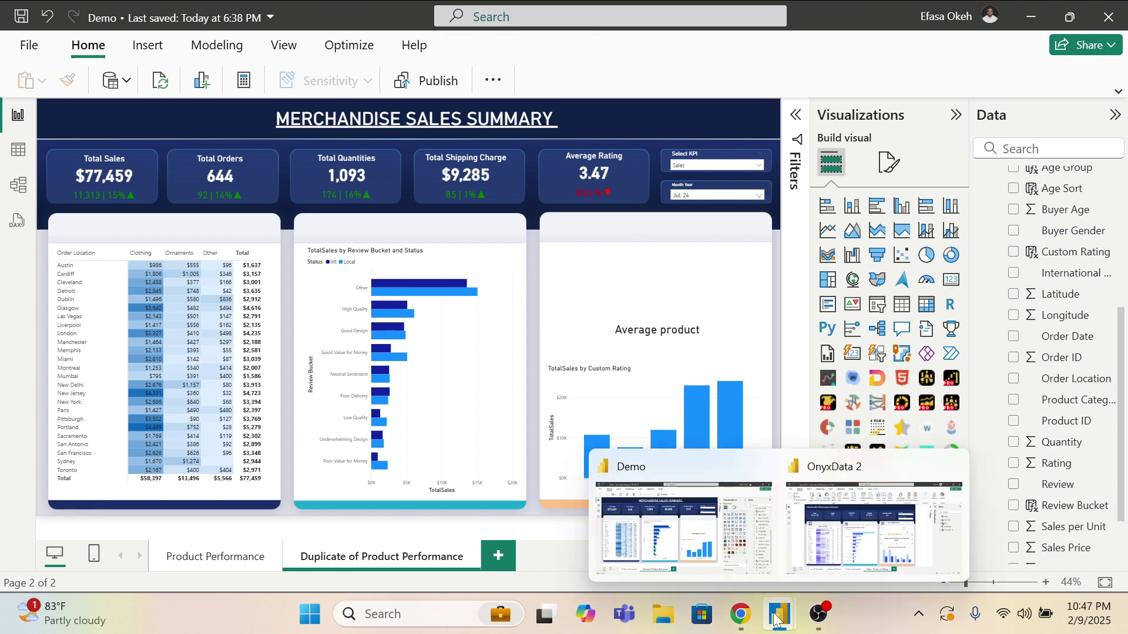
pyautogui.click(817, 543)
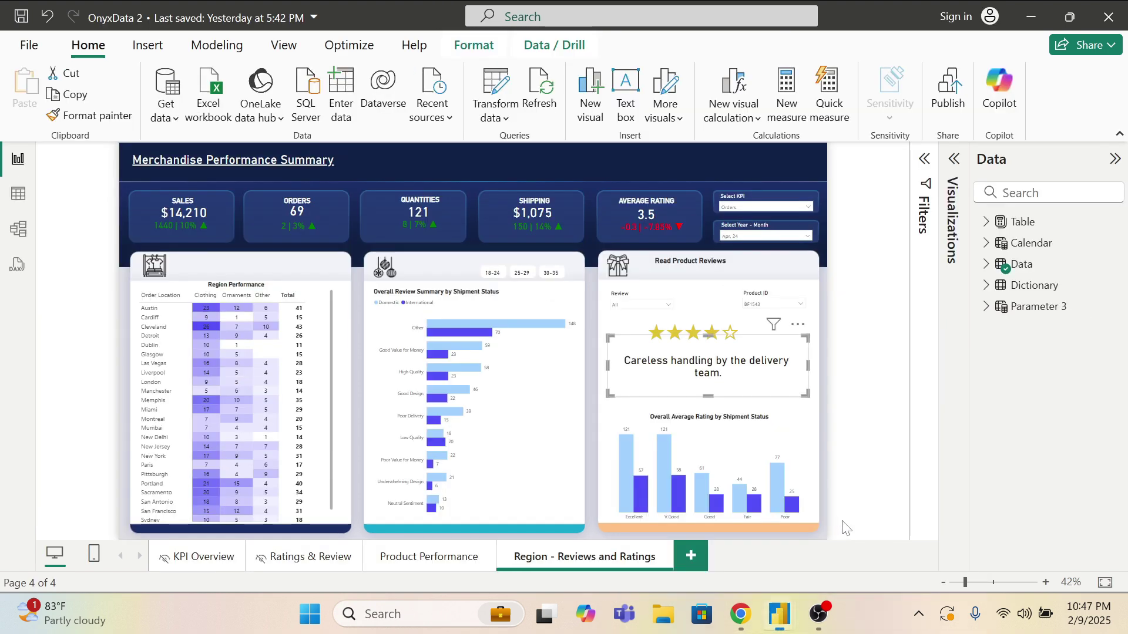
pyautogui.click(697, 334)
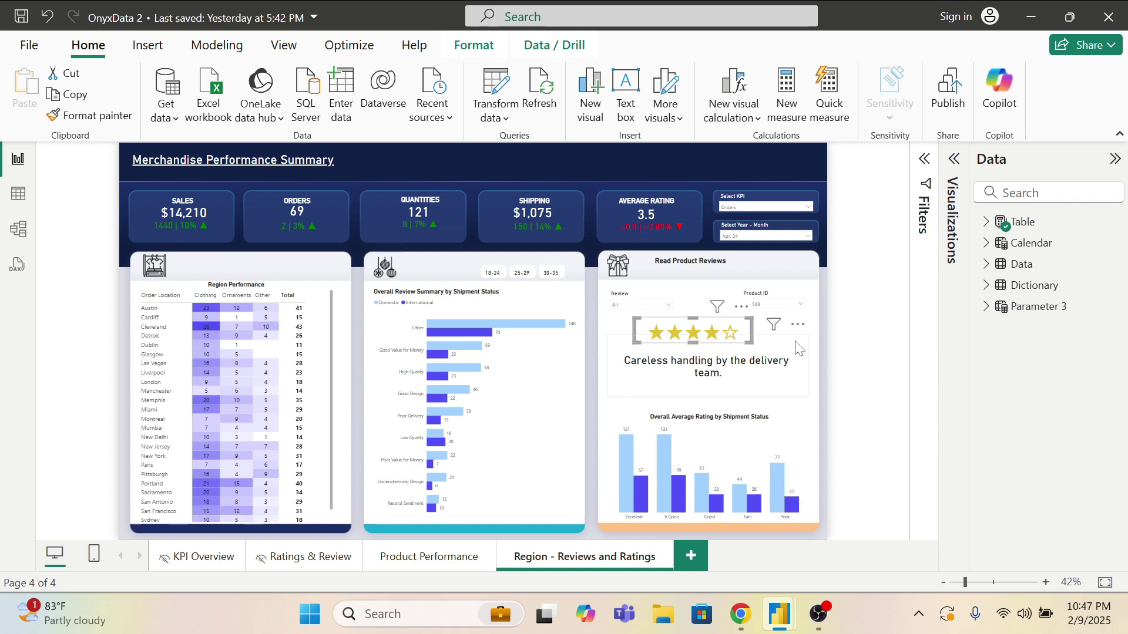
pyautogui.click(986, 223)
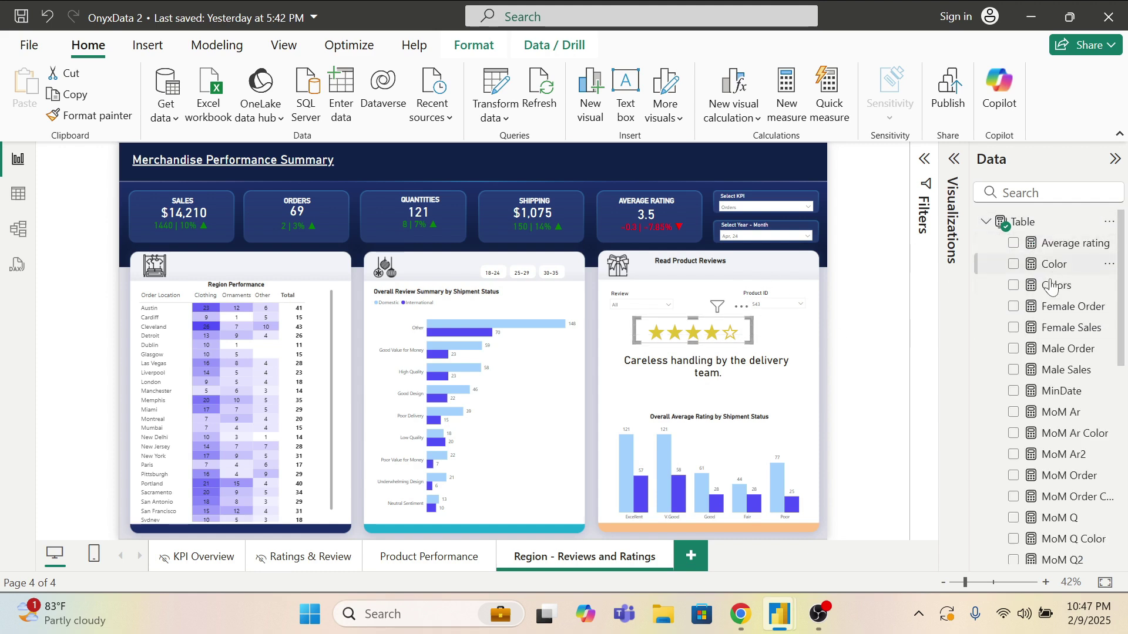
pyautogui.scroll(-3, 1047, 305)
pyautogui.scroll(-3, 1047, 306)
pyautogui.scroll(3, 1049, 352)
pyautogui.scroll(-6, 1051, 435)
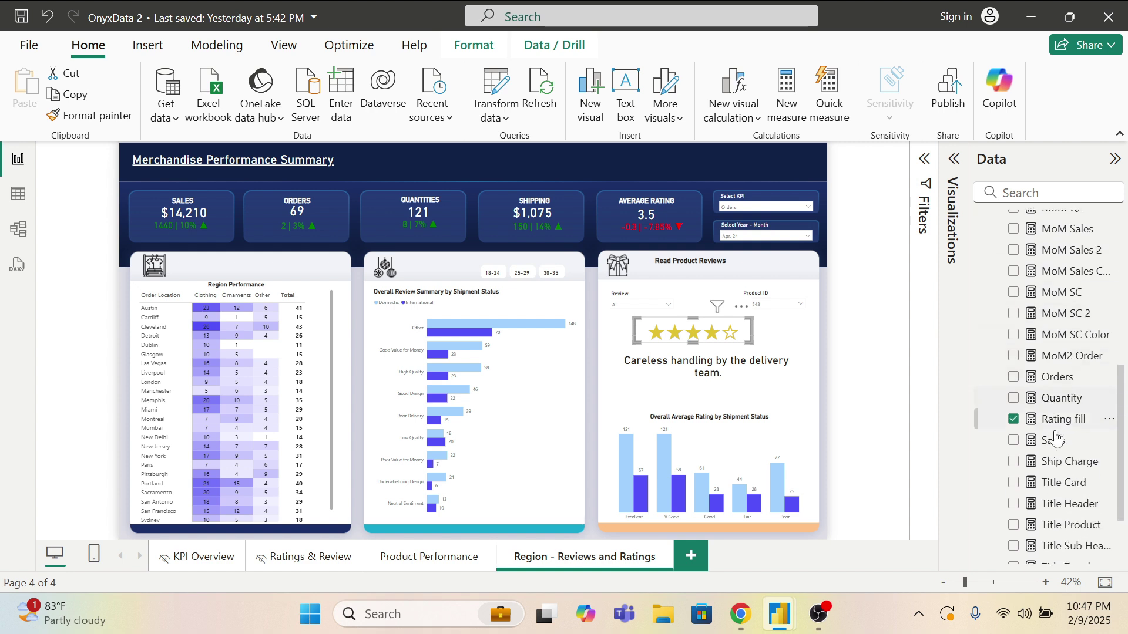
# Step: Open the Rating fill measure's formula and remove the stray leading space before the Rating variable
pyautogui.click(1063, 420)
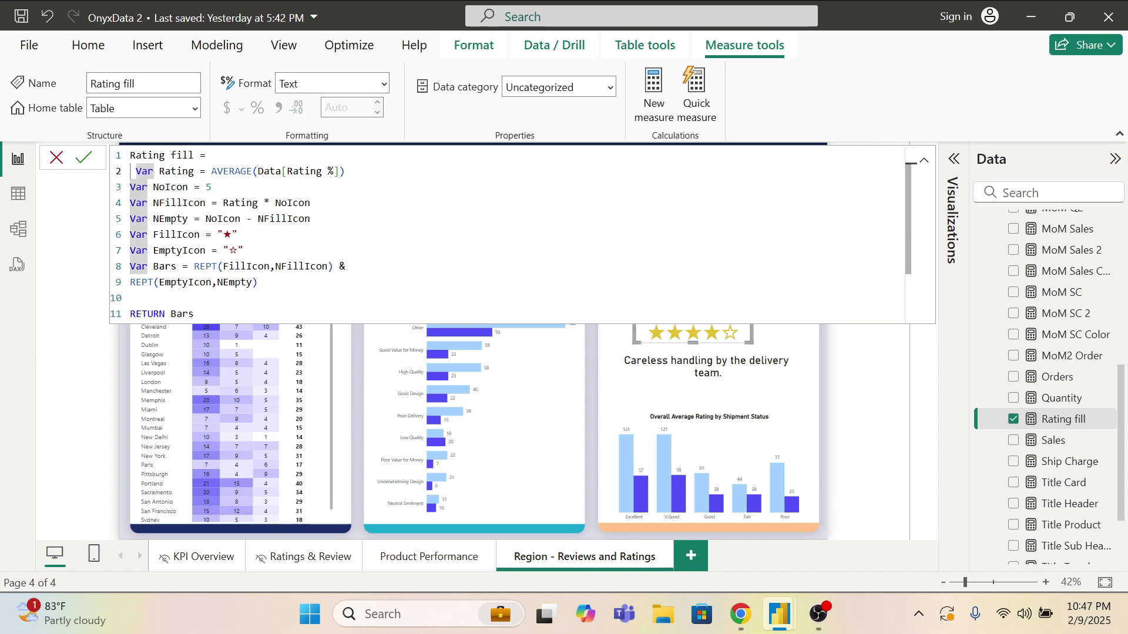
pyautogui.click(131, 171)
pyautogui.press('Delete')
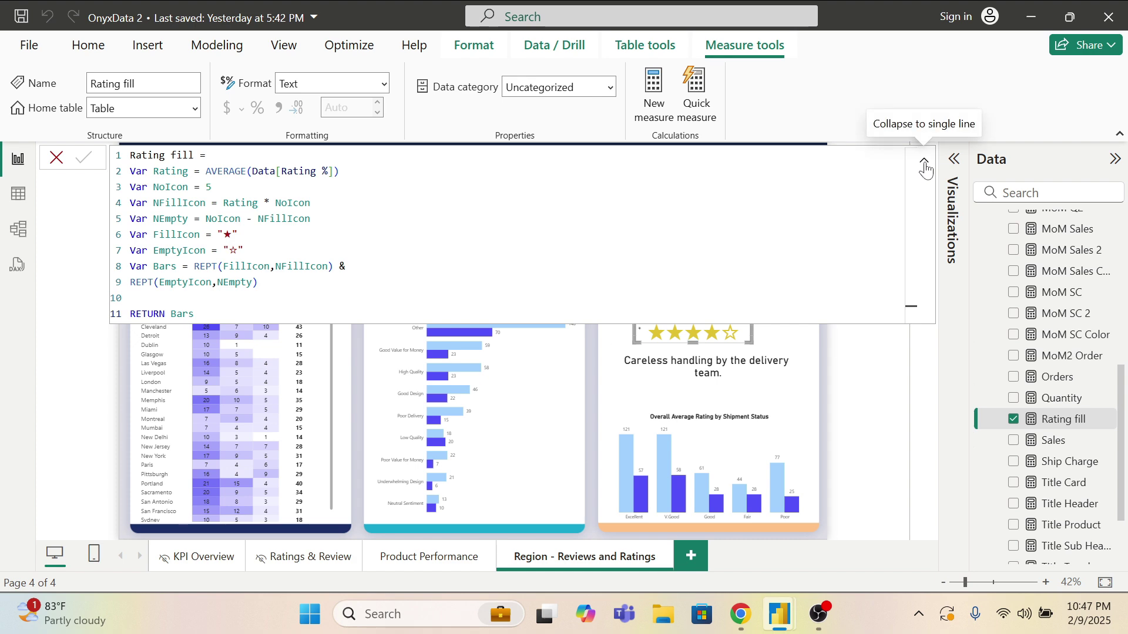
# Step: Find the Rating % column in the OnyxData 2 Data table and copy its complete formula
pyautogui.click(17, 196)
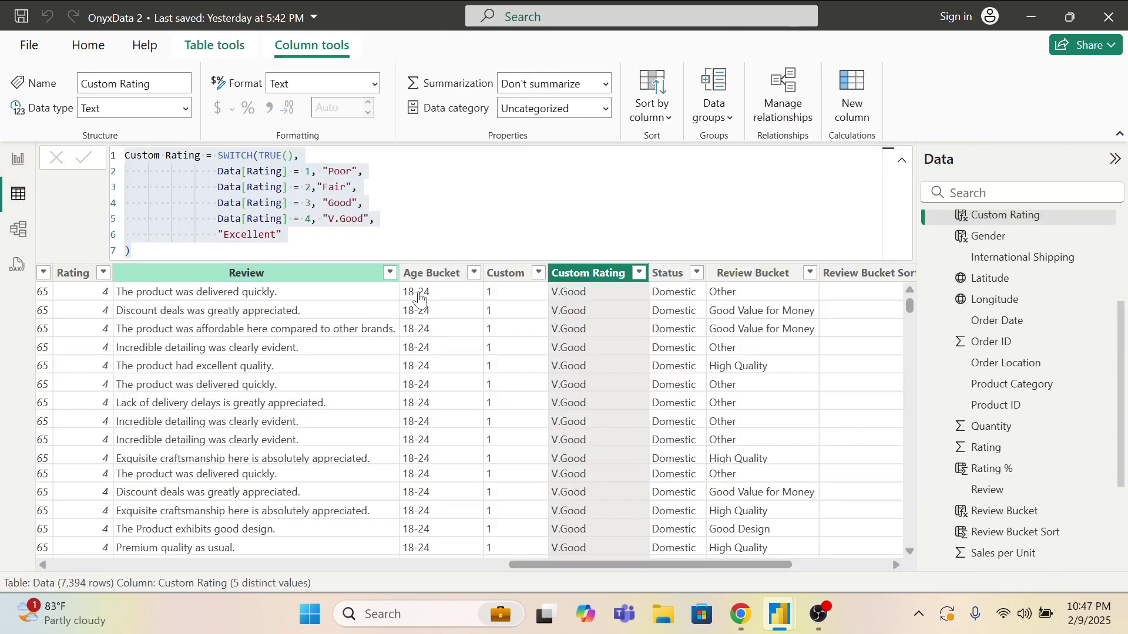
pyautogui.moveTo(565, 566); pyautogui.dragTo(689, 558)
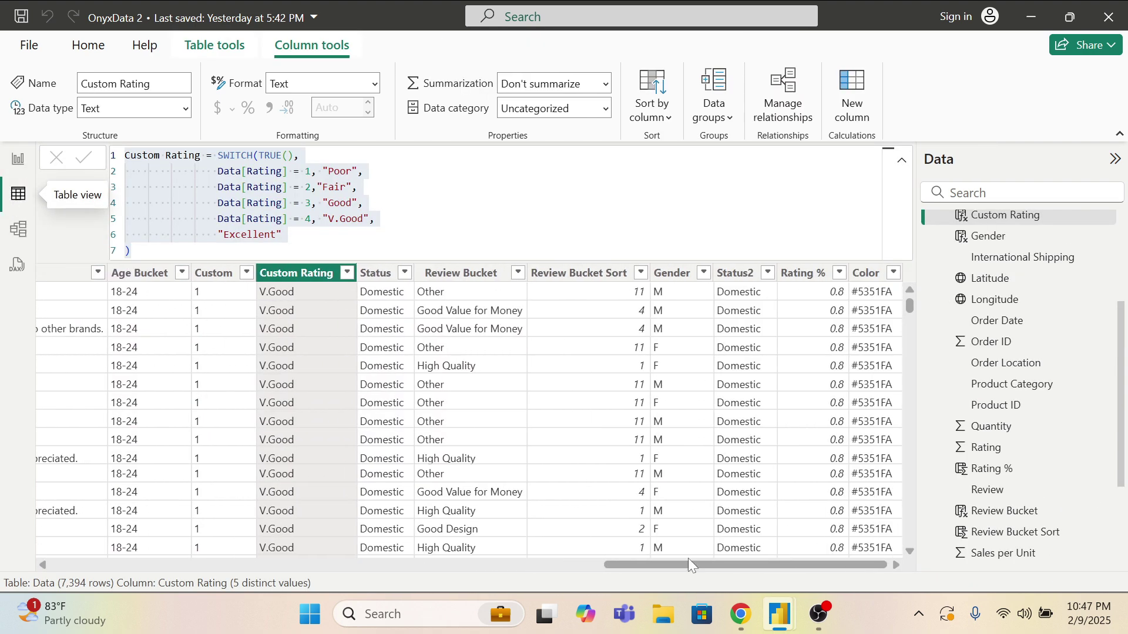
pyautogui.click(804, 273)
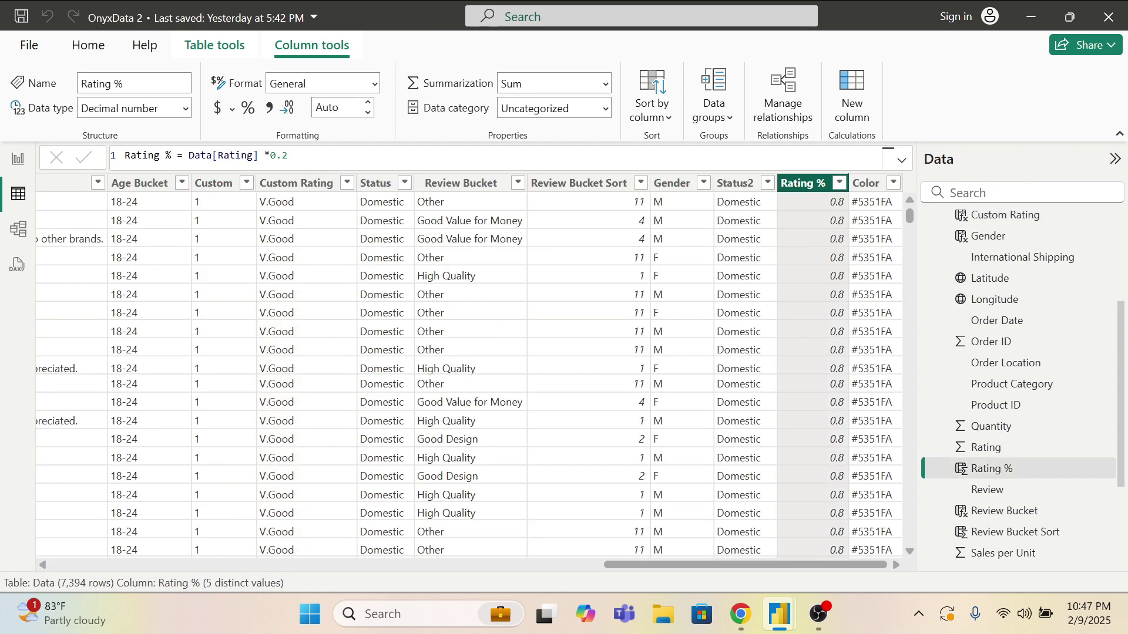
pyautogui.moveTo(288, 155); pyautogui.dragTo(125, 155)
pyautogui.hotkey('ctrl', 'c')
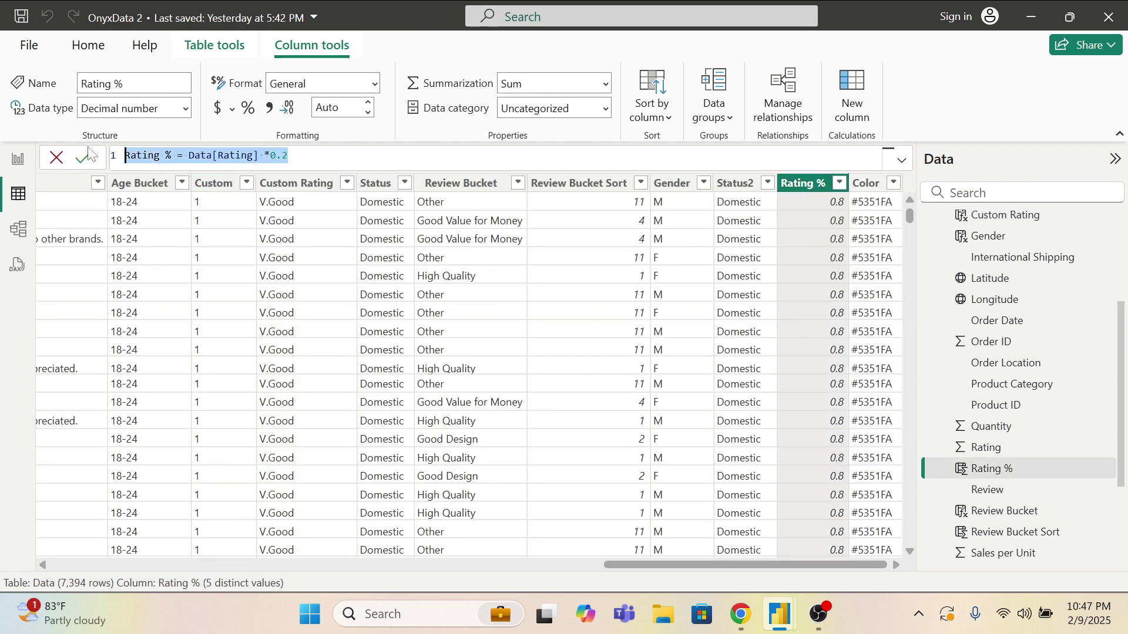
# Step: Switch to Demo, create a Data table column with the formula Rating % = Data[Rating] *0.2, and return to the report canvas
pyautogui.moveTo(780, 614)
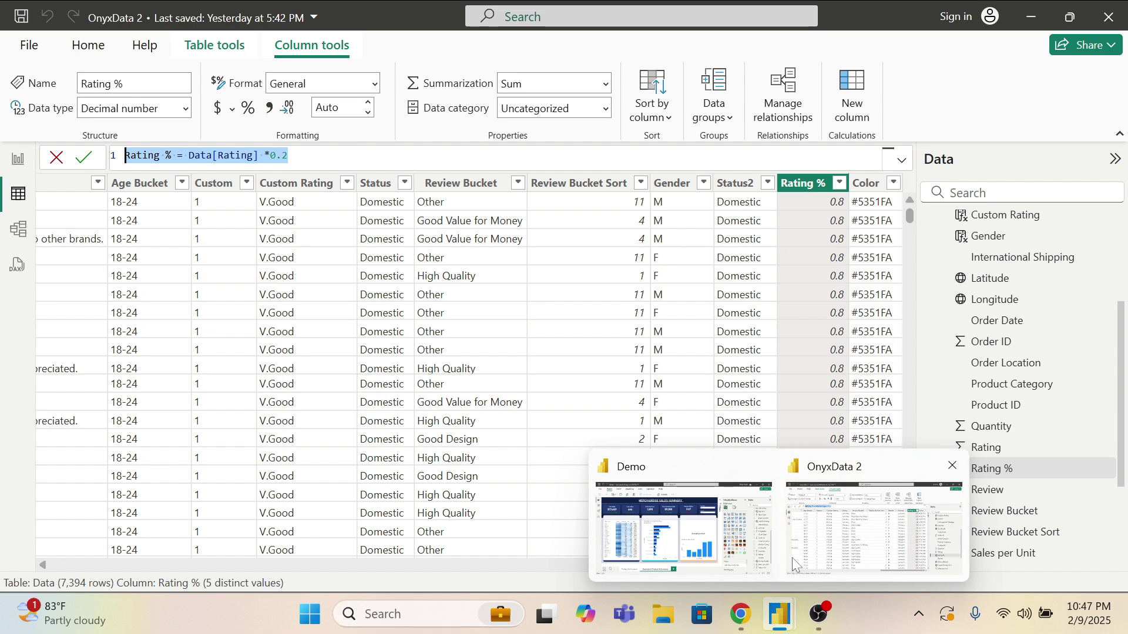
pyautogui.click(656, 543)
pyautogui.click(23, 154)
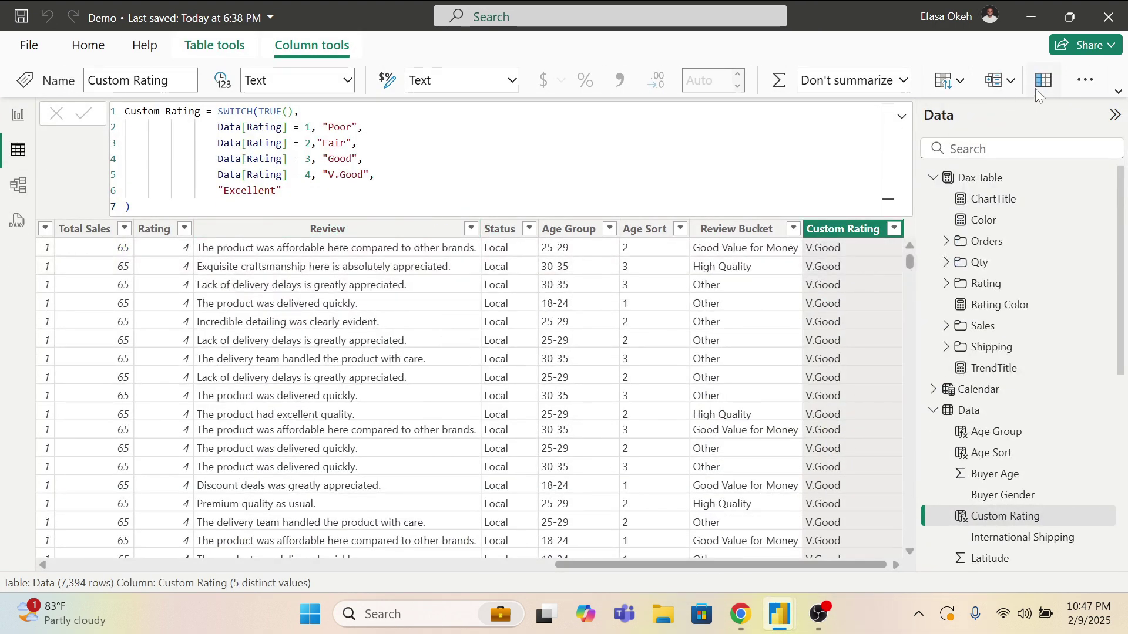
pyautogui.click(1043, 82)
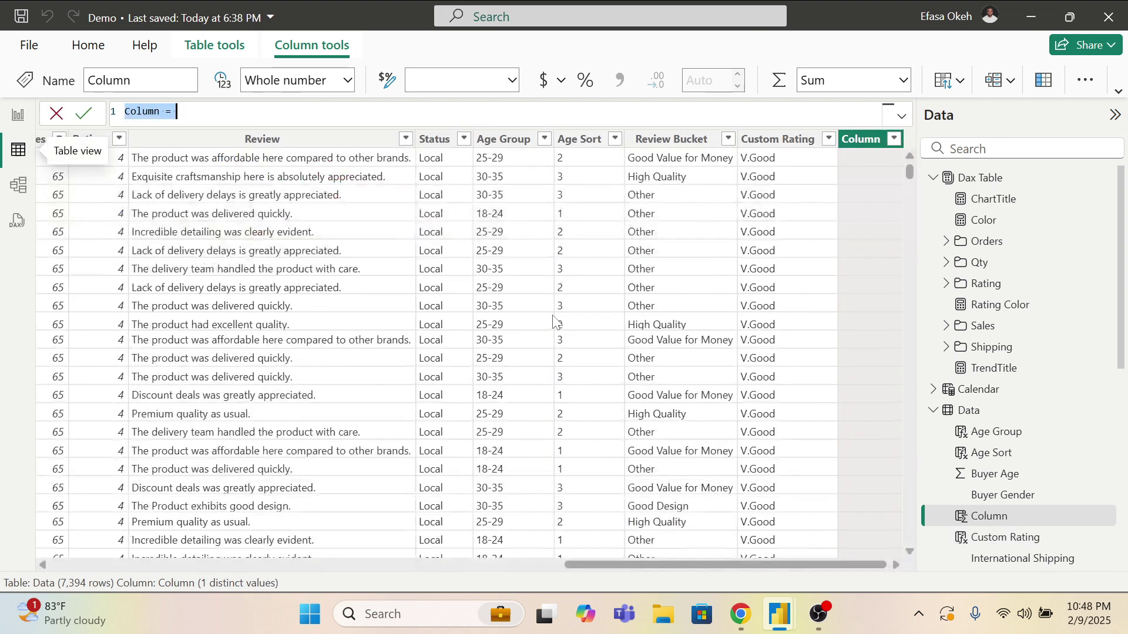
pyautogui.hotkey('ctrl', 'v')
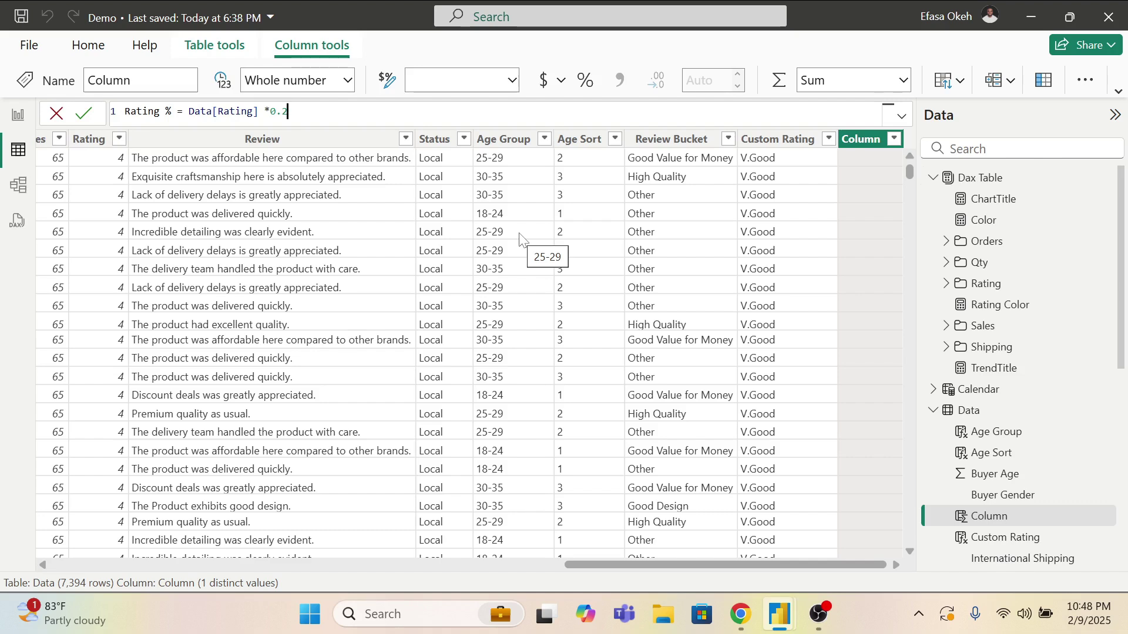
pyautogui.click(86, 114)
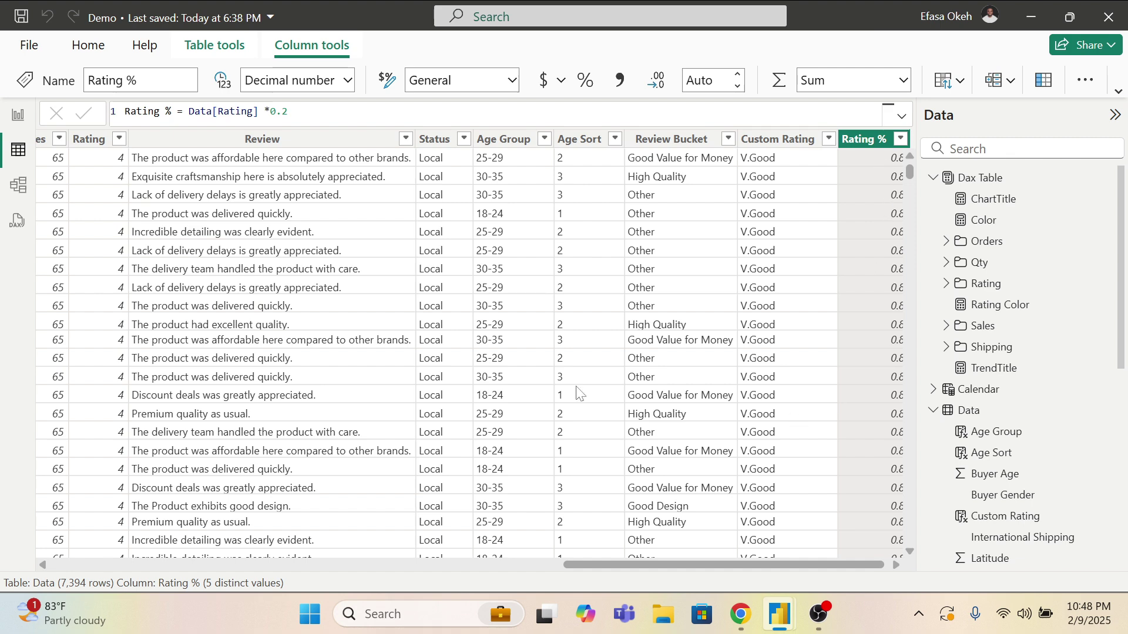
pyautogui.click(18, 114)
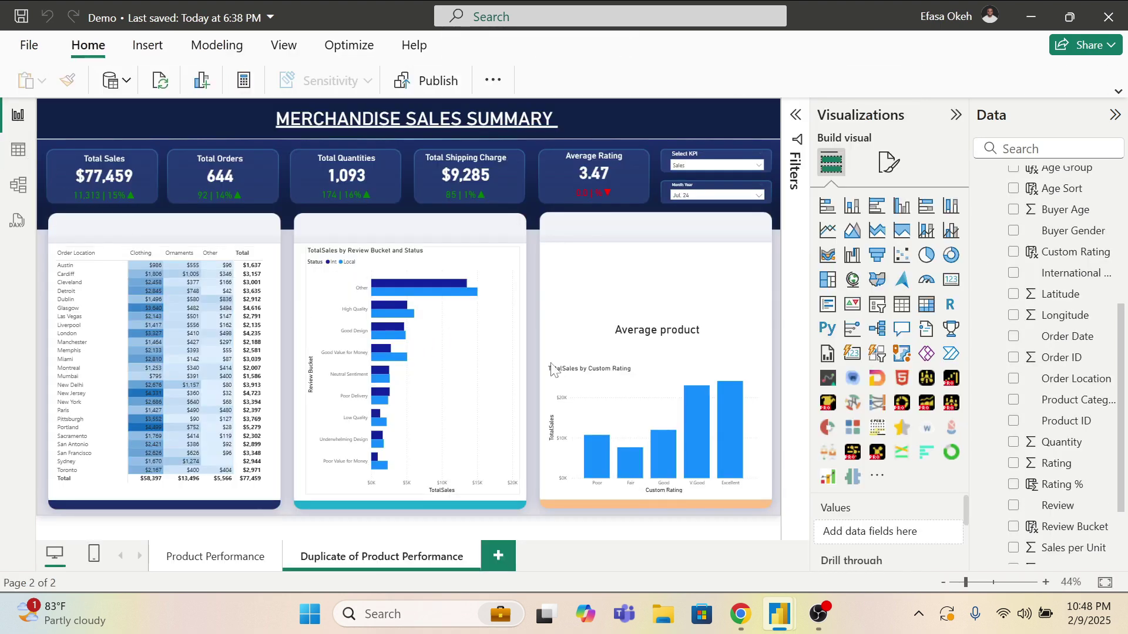
# Step: Switch to the OnyxData 2 report page, copy the Rating fill measure's entire formula and close the formula
pyautogui.moveTo(774, 616)
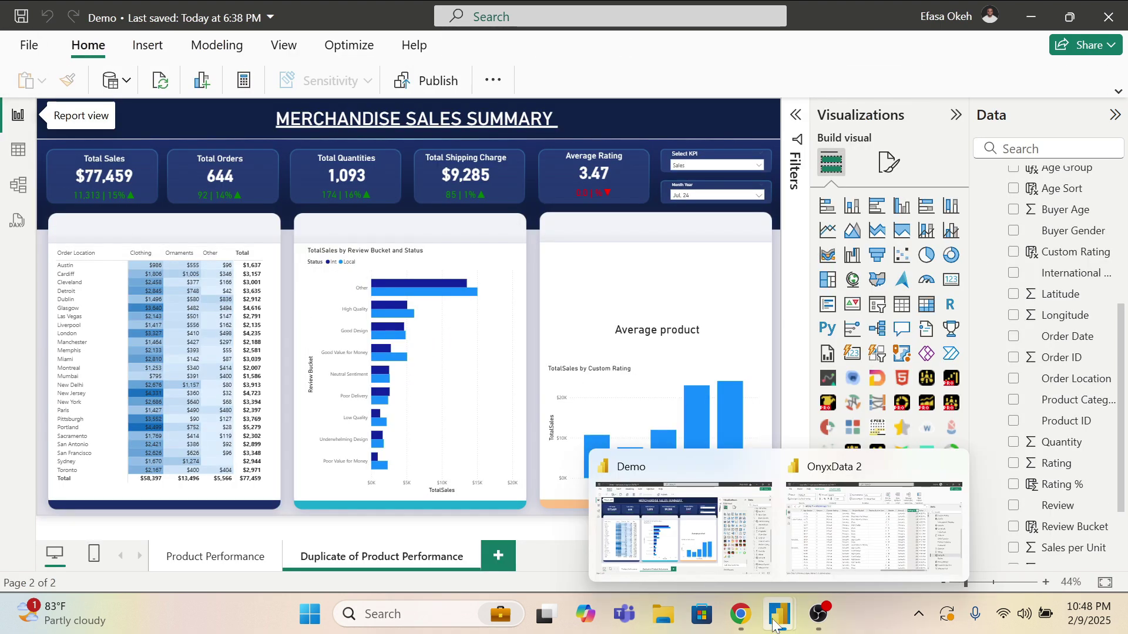
pyautogui.click(834, 529)
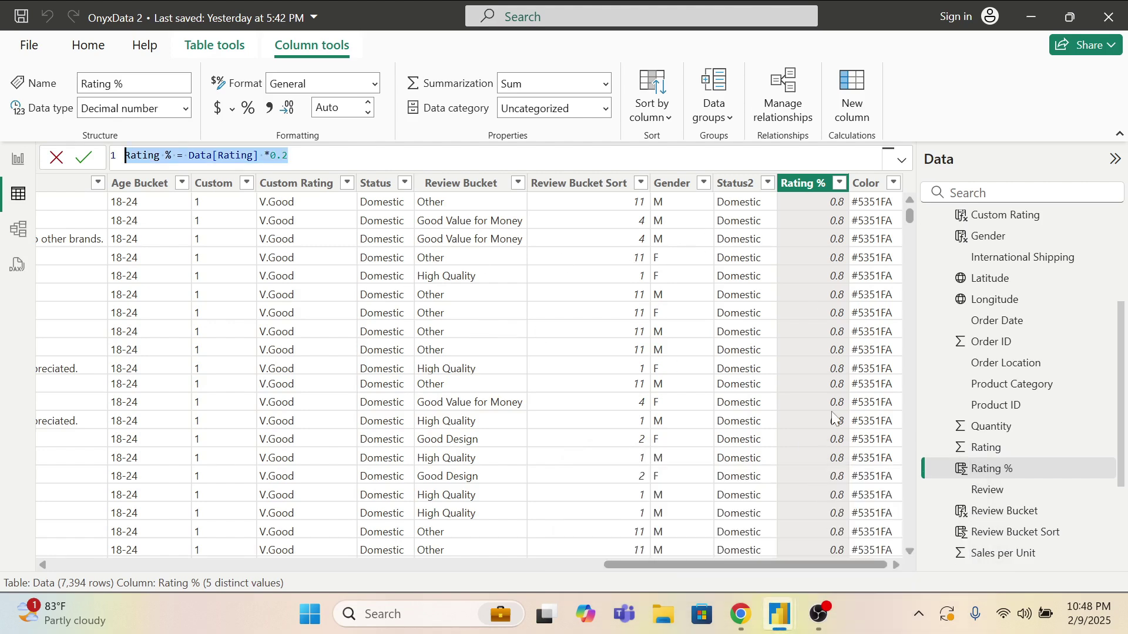
pyautogui.click(18, 159)
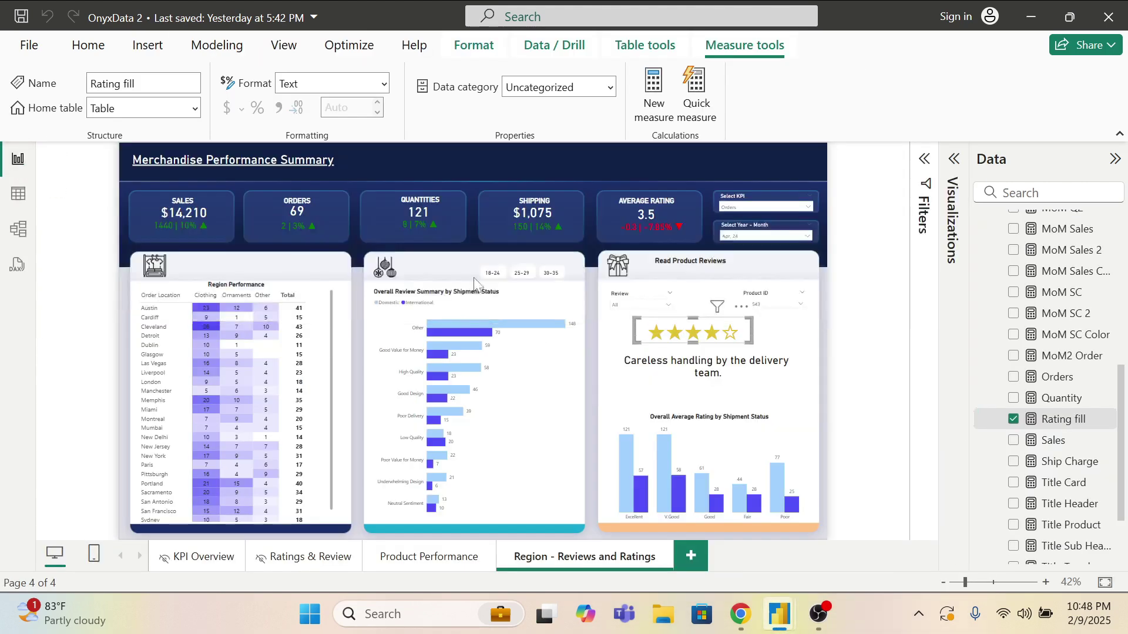
pyautogui.click(1066, 426)
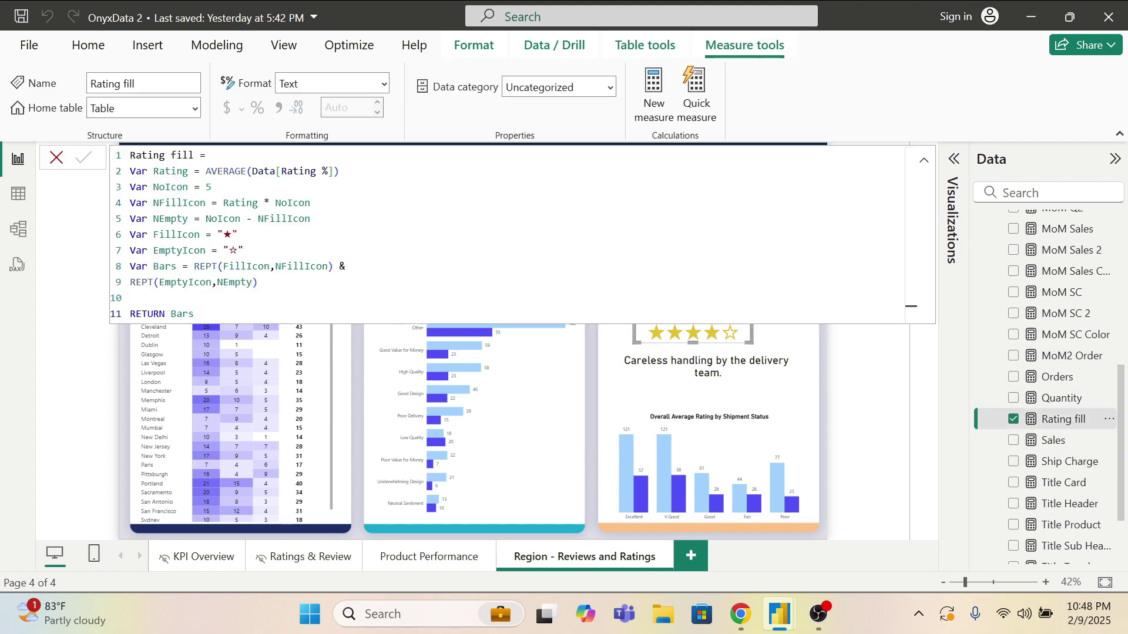
pyautogui.moveTo(194, 313); pyautogui.dragTo(130, 154)
pyautogui.hotkey('ctrl', 'c')
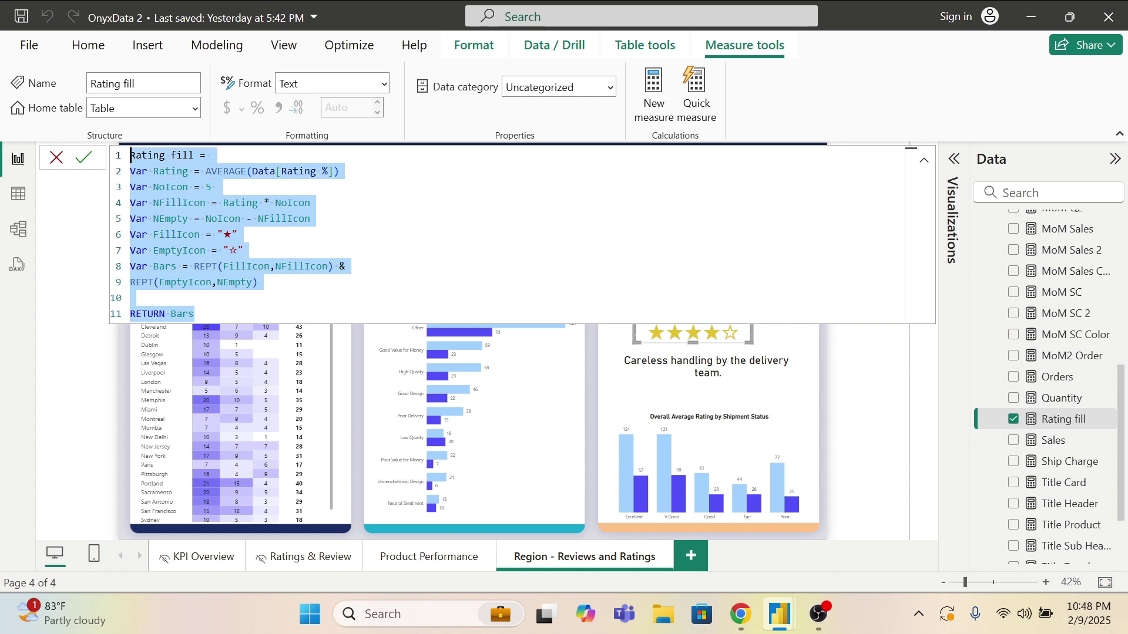
pyautogui.click(310, 218)
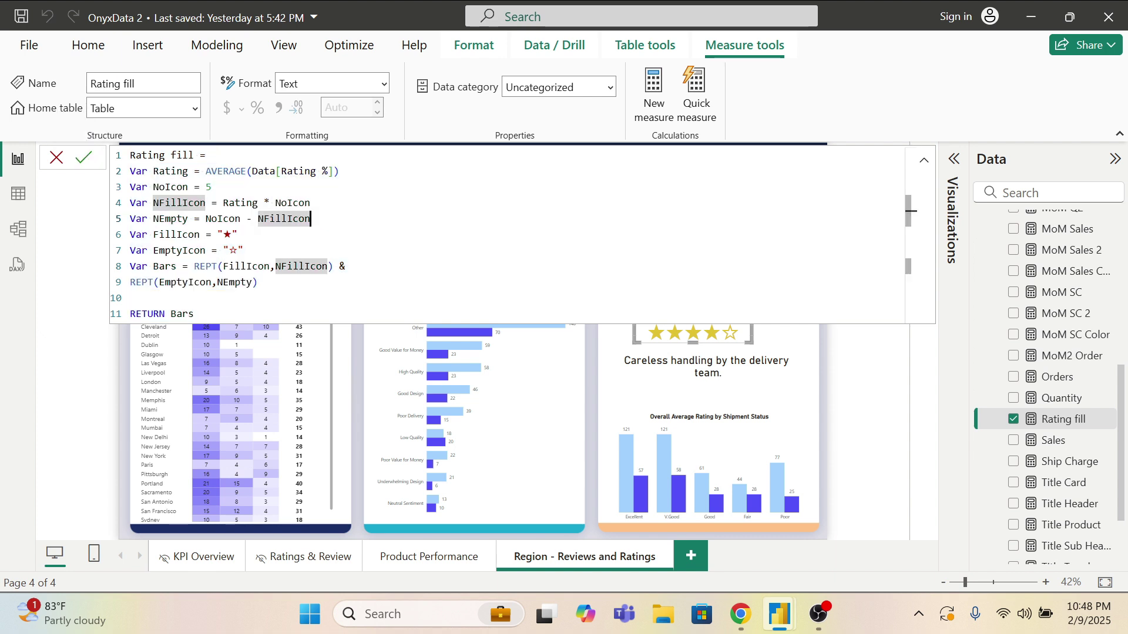
pyautogui.press('Down')
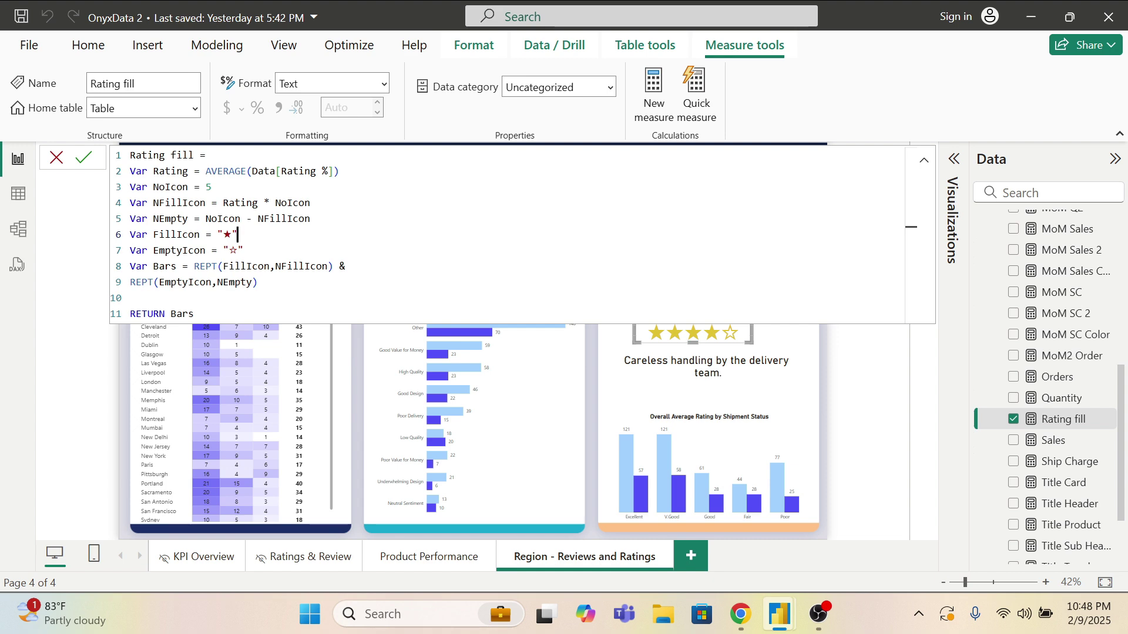
pyautogui.click(587, 445)
# Step: Switch to the Demo report and create a measure in the Dax Table from the copied Rating fill formula
pyautogui.moveTo(772, 621)
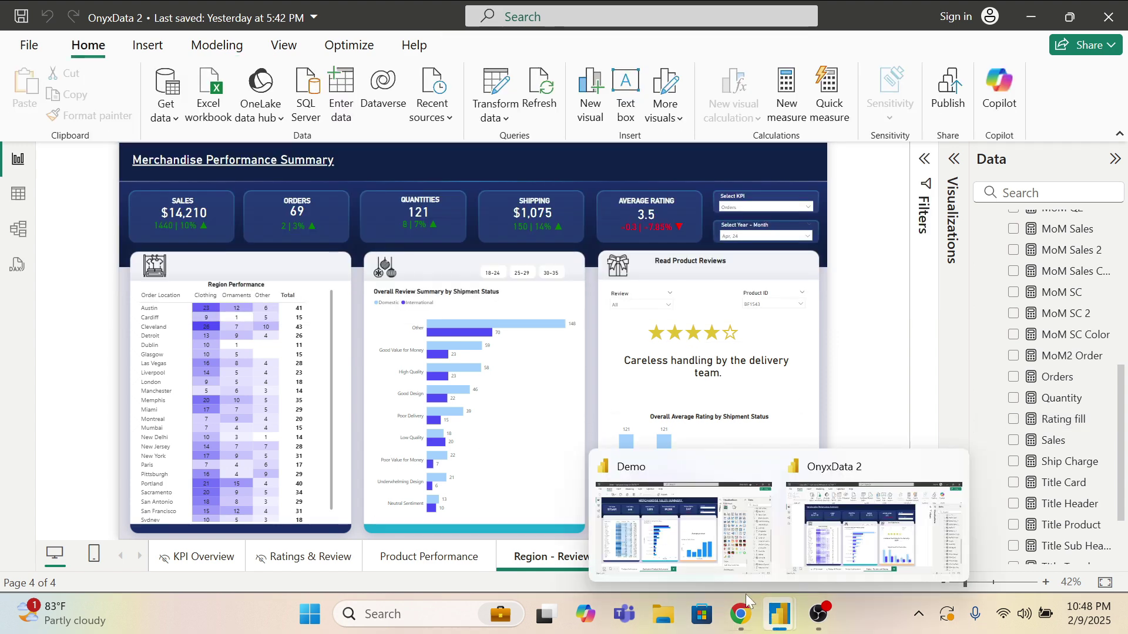
pyautogui.click(679, 536)
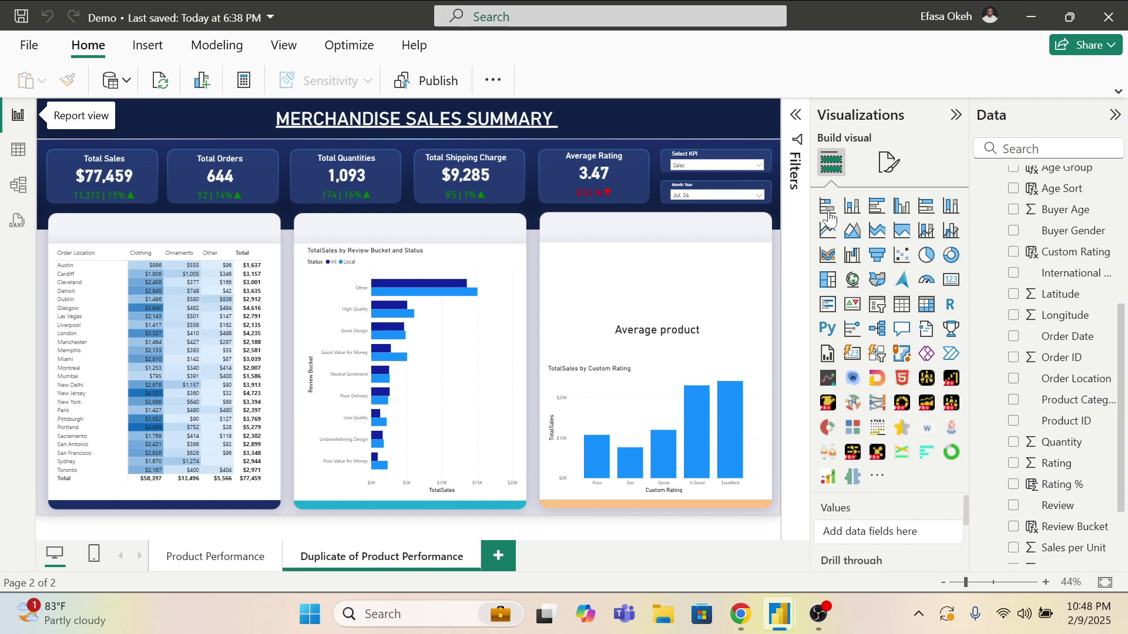
pyautogui.scroll(5, 1022, 267)
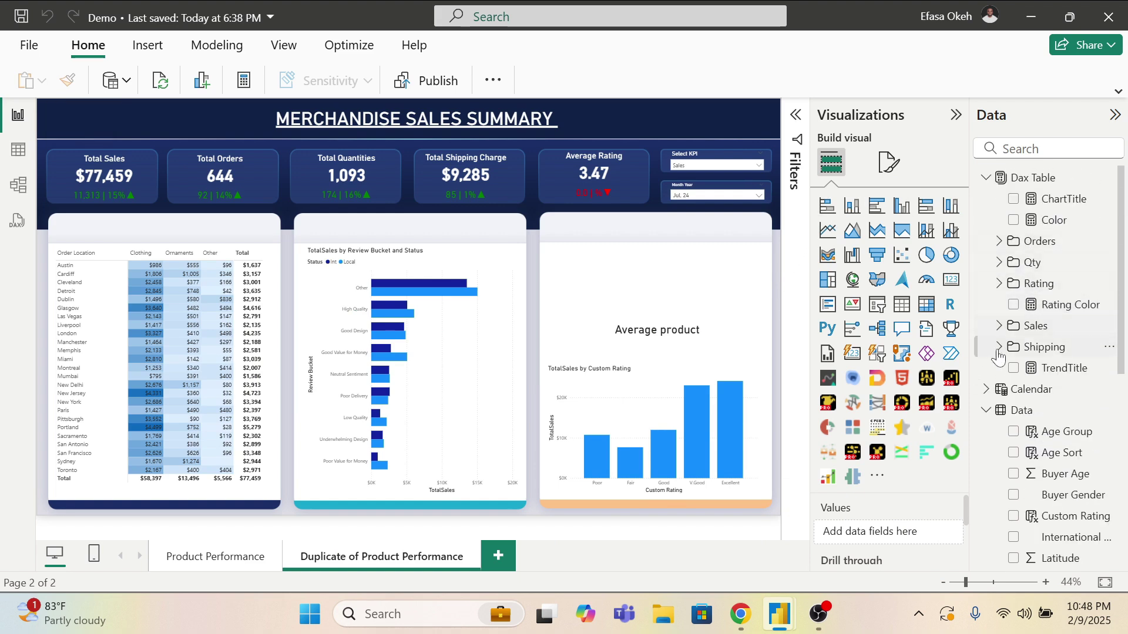
pyautogui.click(988, 410)
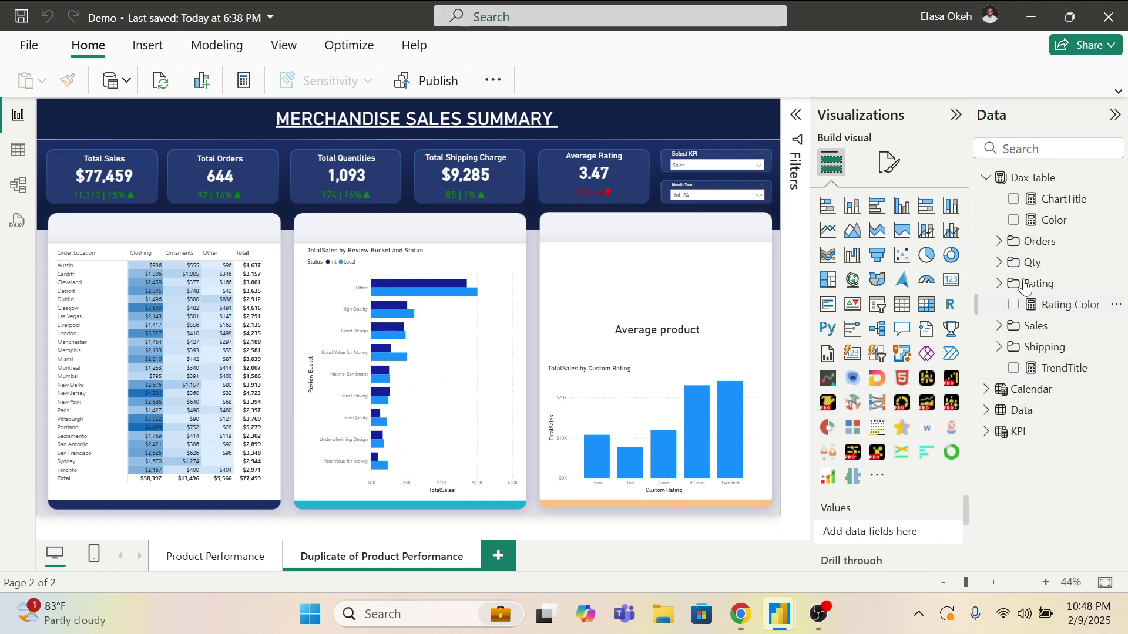
pyautogui.rightClick(1025, 179)
pyautogui.press('Escape')
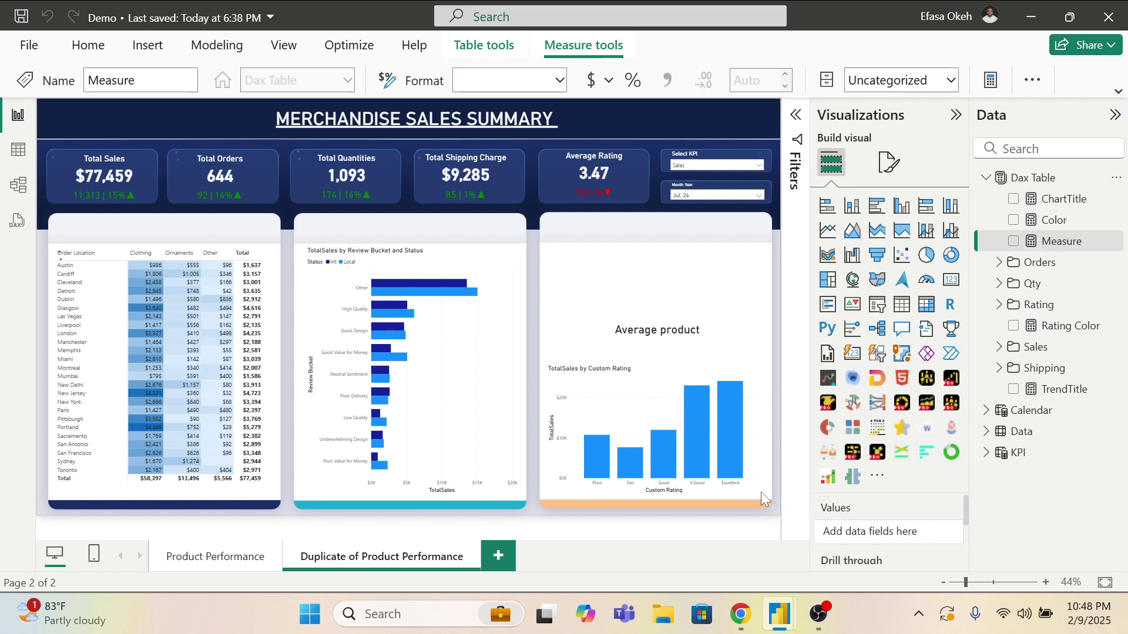
pyautogui.hotkey('ctrl', 'v')
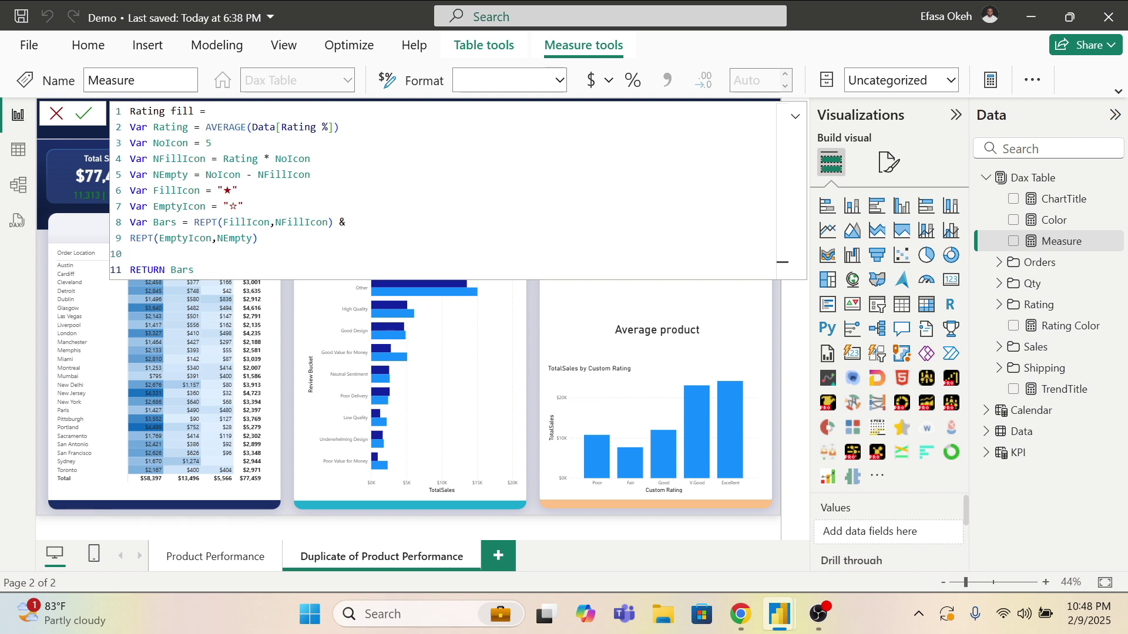
# Step: Copy the Rating = AVERAGE(Data[Rating %]) expression from the formula and commit the Rating fill measure
pyautogui.click(206, 127)
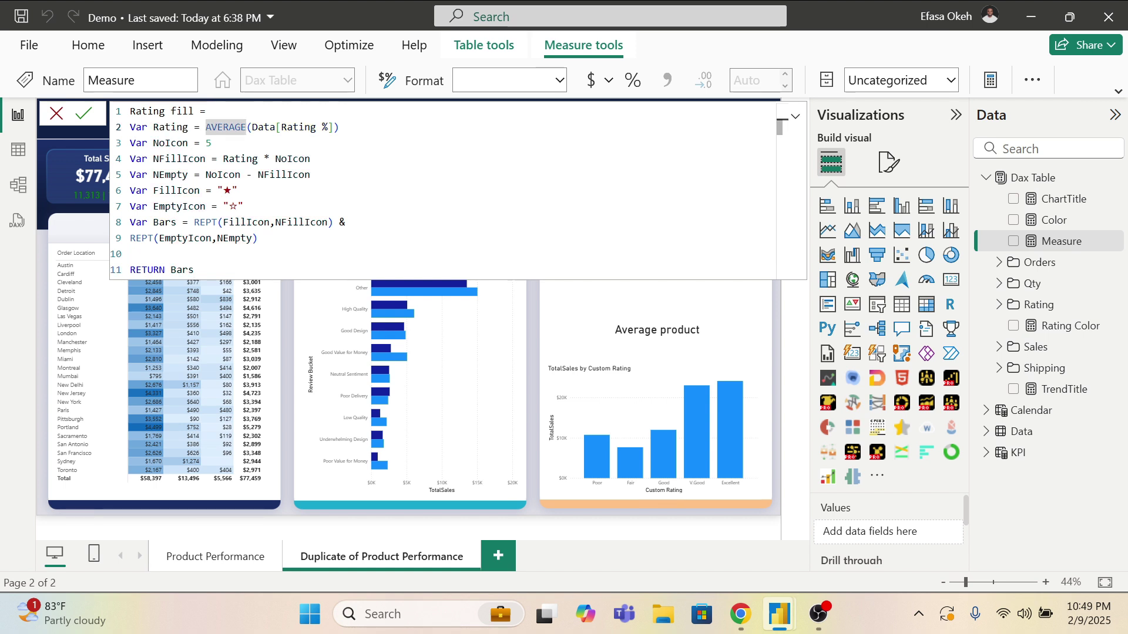
pyautogui.moveTo(153, 127); pyautogui.dragTo(340, 127)
pyautogui.hotkey('ctrl', 'c')
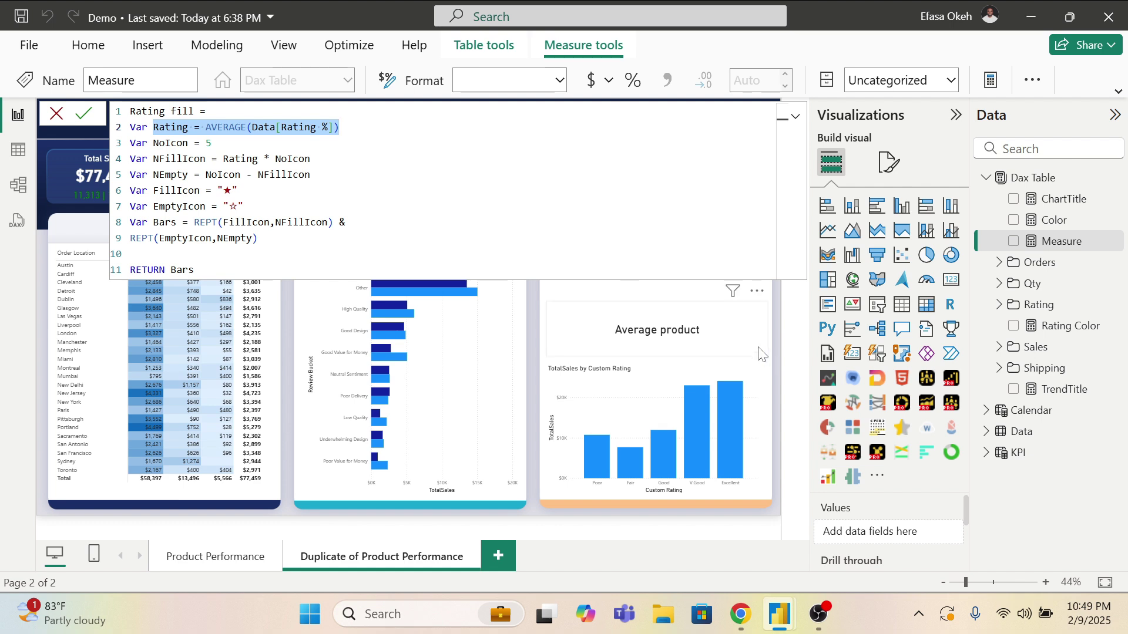
pyautogui.click(770, 339)
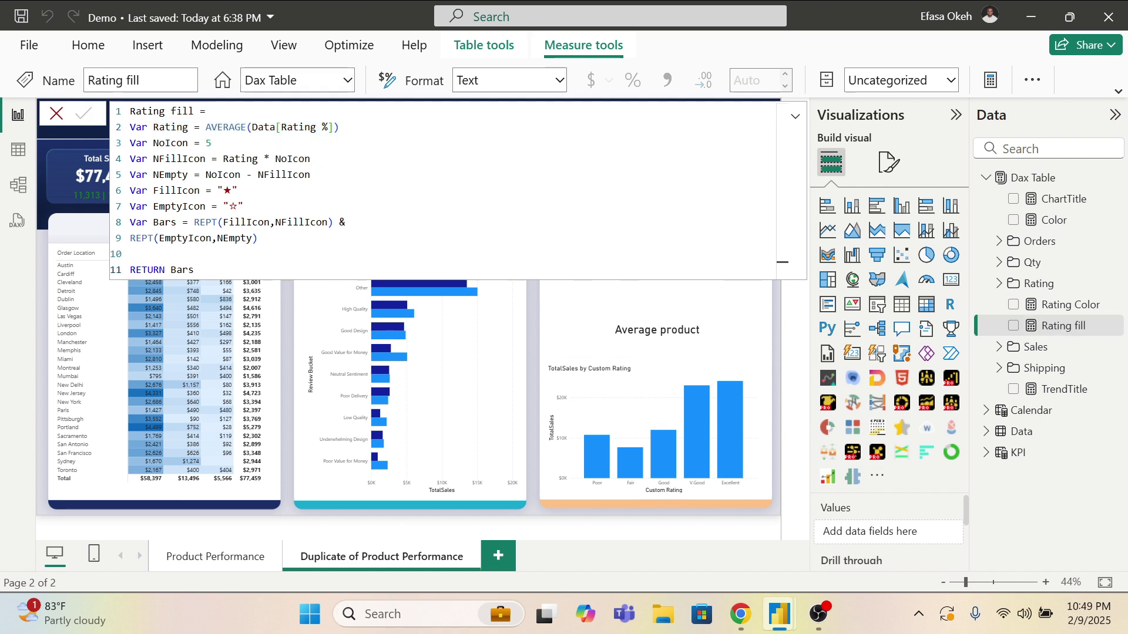
pyautogui.click(775, 339)
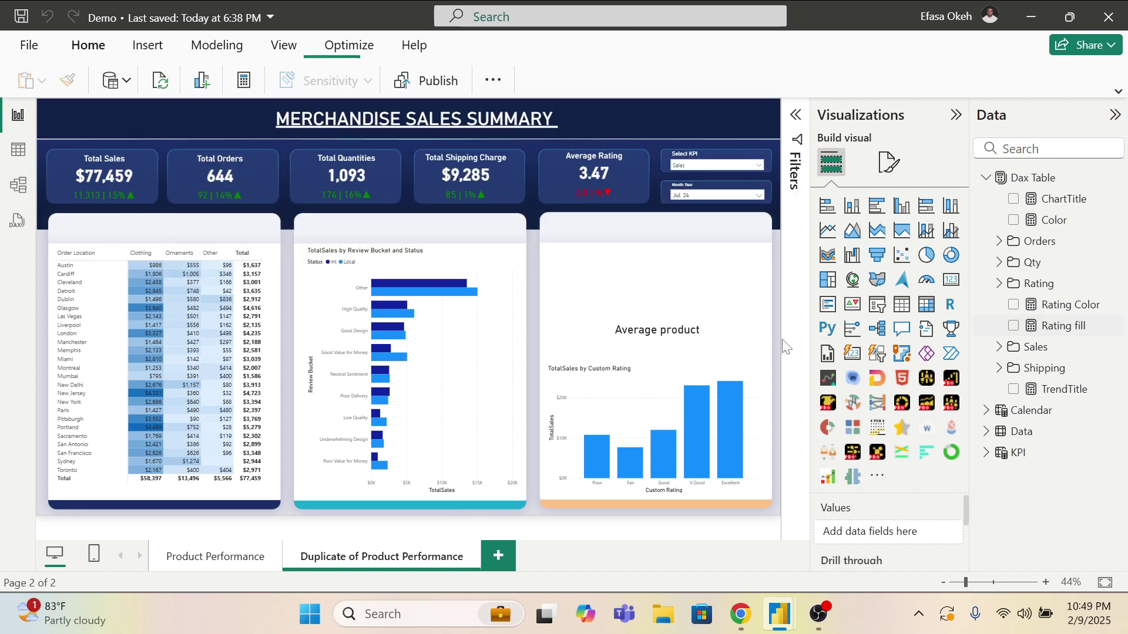
# Step: Create a Dax Table measure with the formula Rating = AVERAGE(Data[Rating %])
pyautogui.rightClick(1046, 179)
pyautogui.click(957, 220)
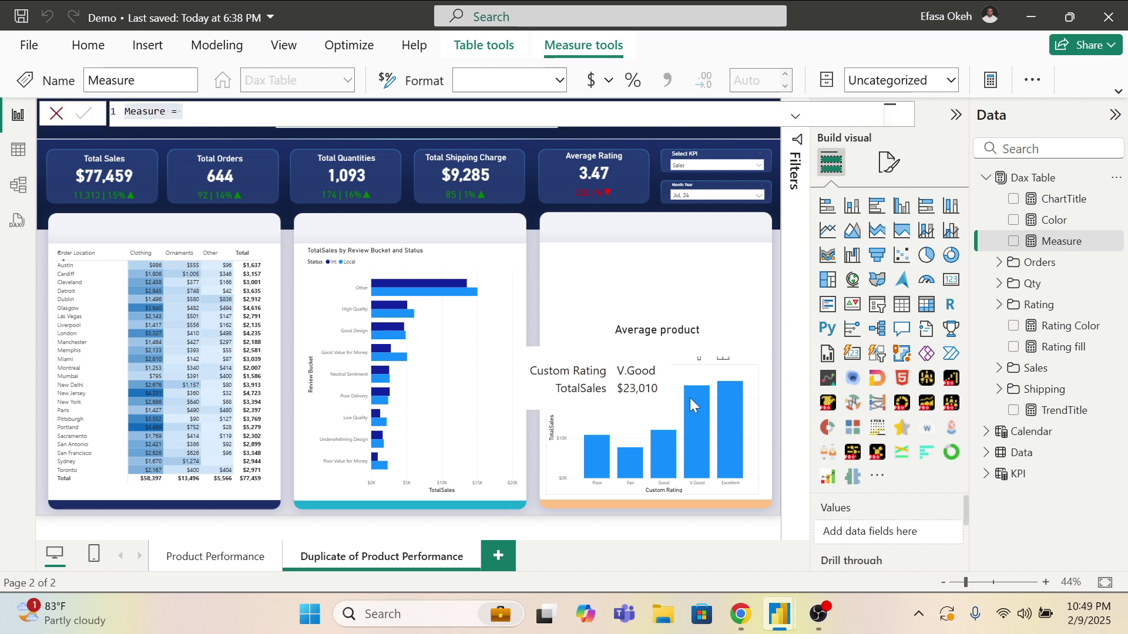
pyautogui.hotkey('ctrl', 'v')
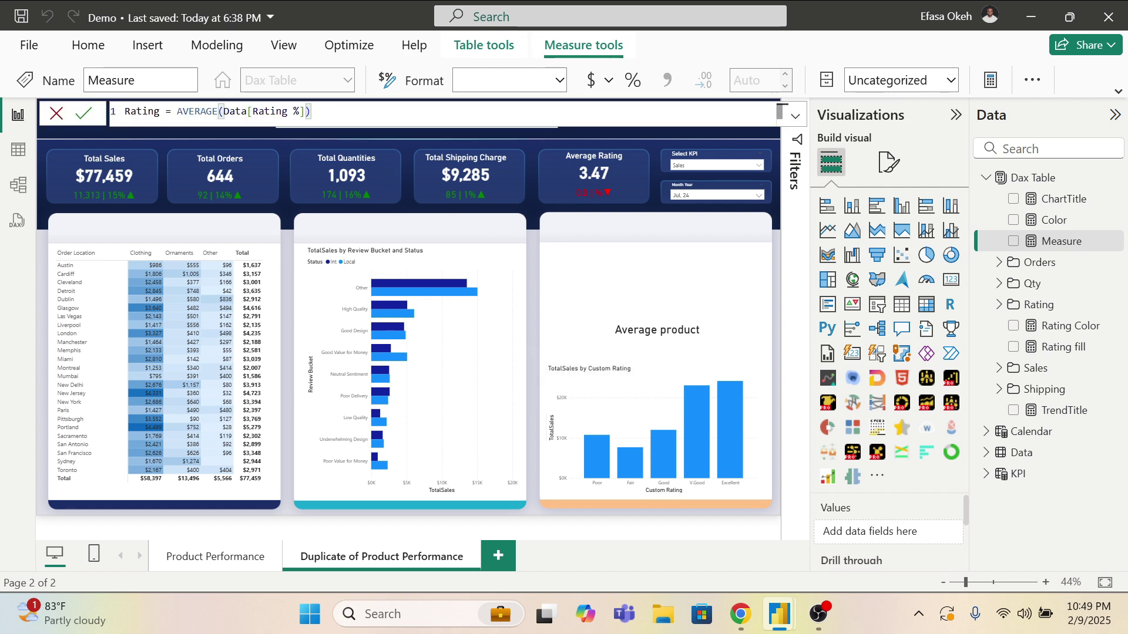
pyautogui.press('Return')
pyautogui.click(775, 256)
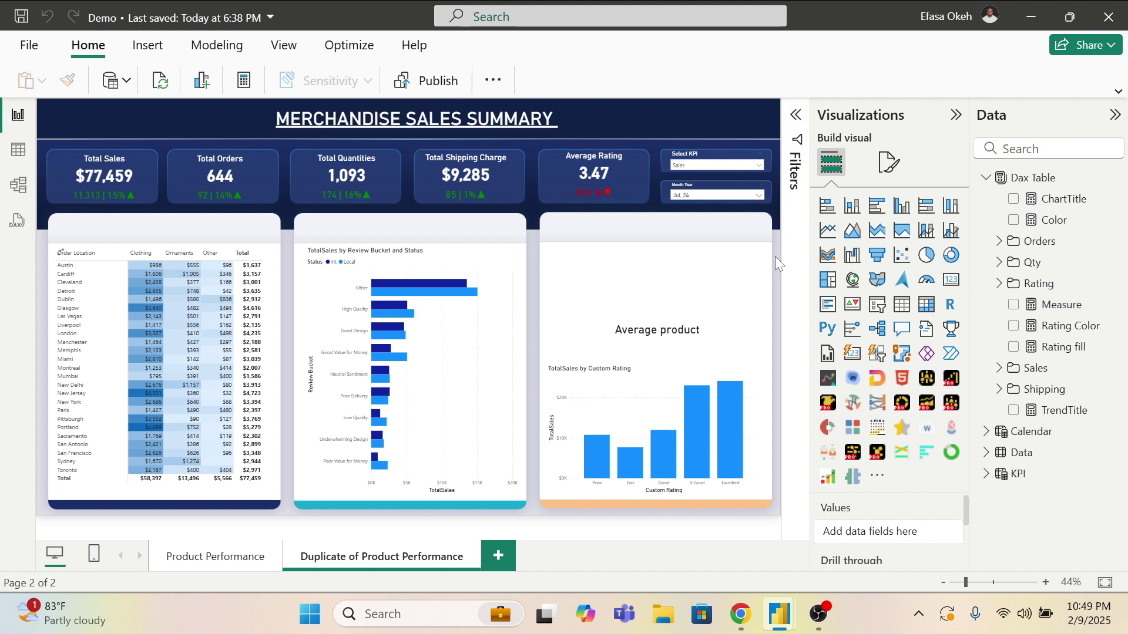
# Step: Add a card above the review text, widen it to nearly the panel's width and populate it with the Rating fill measure
pyautogui.click(952, 280)
pyautogui.moveTo(601, 482); pyautogui.dragTo(606, 290)
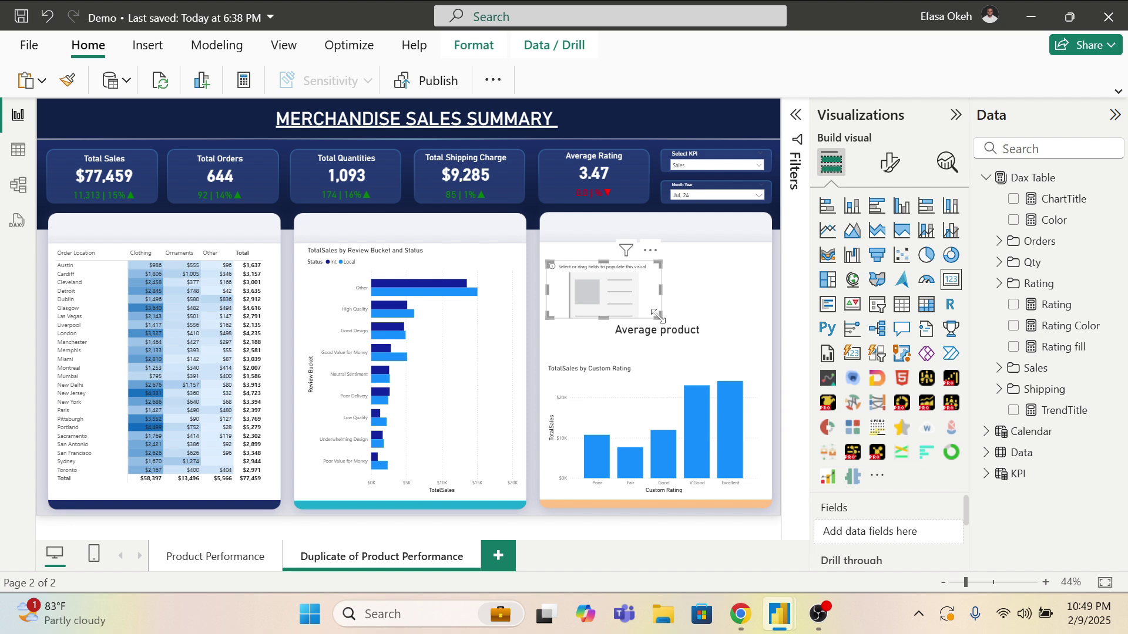
pyautogui.moveTo(656, 315); pyautogui.dragTo(758, 315)
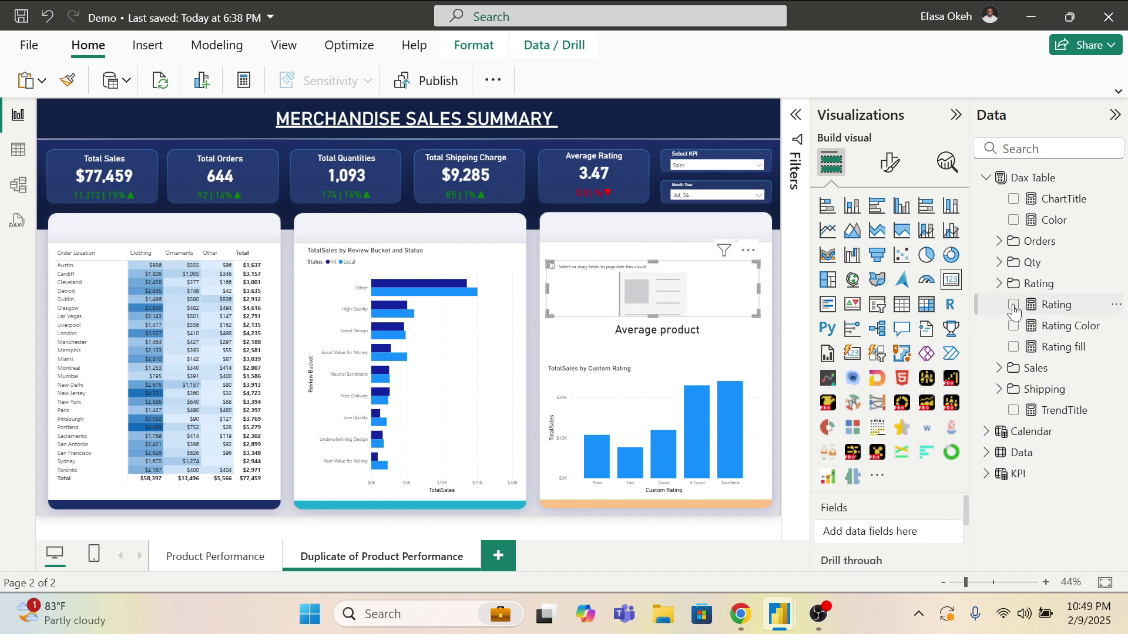
pyautogui.click(1013, 347)
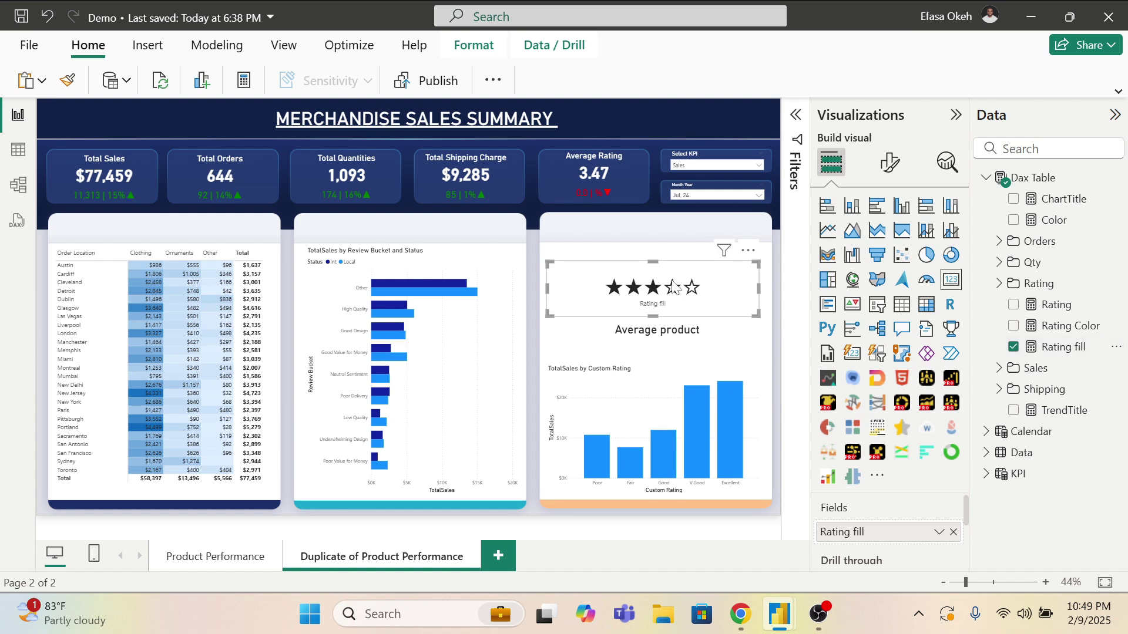
pyautogui.moveTo(728, 311); pyautogui.dragTo(719, 296)
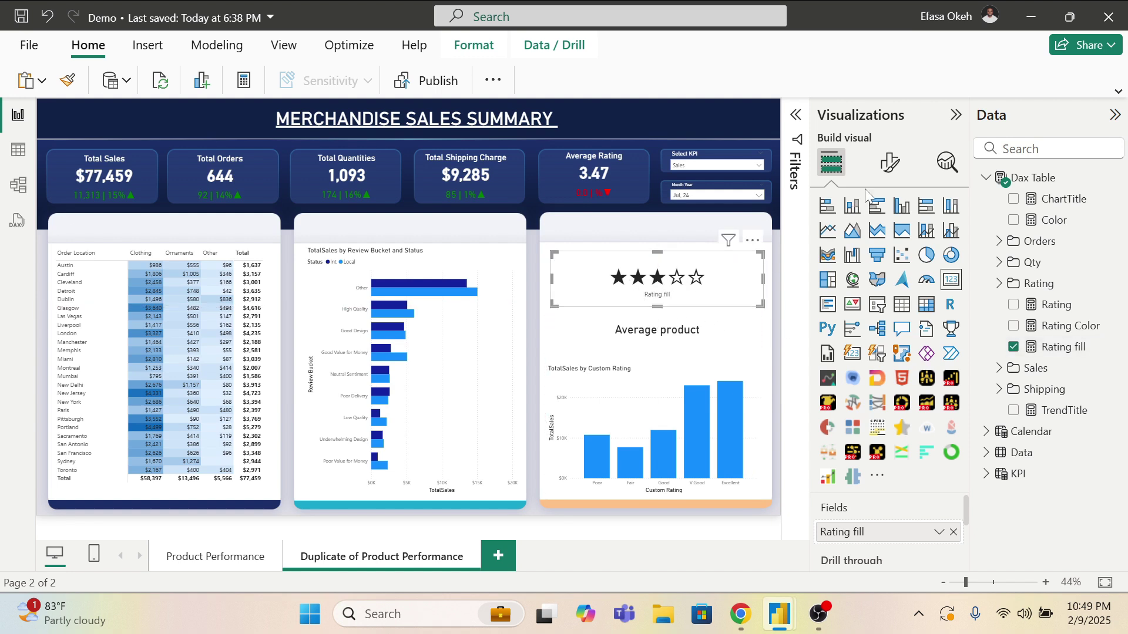
# Step: Set the star card's callout value colour to light yellow and turn off its category label
pyautogui.click(890, 163)
pyautogui.click(872, 286)
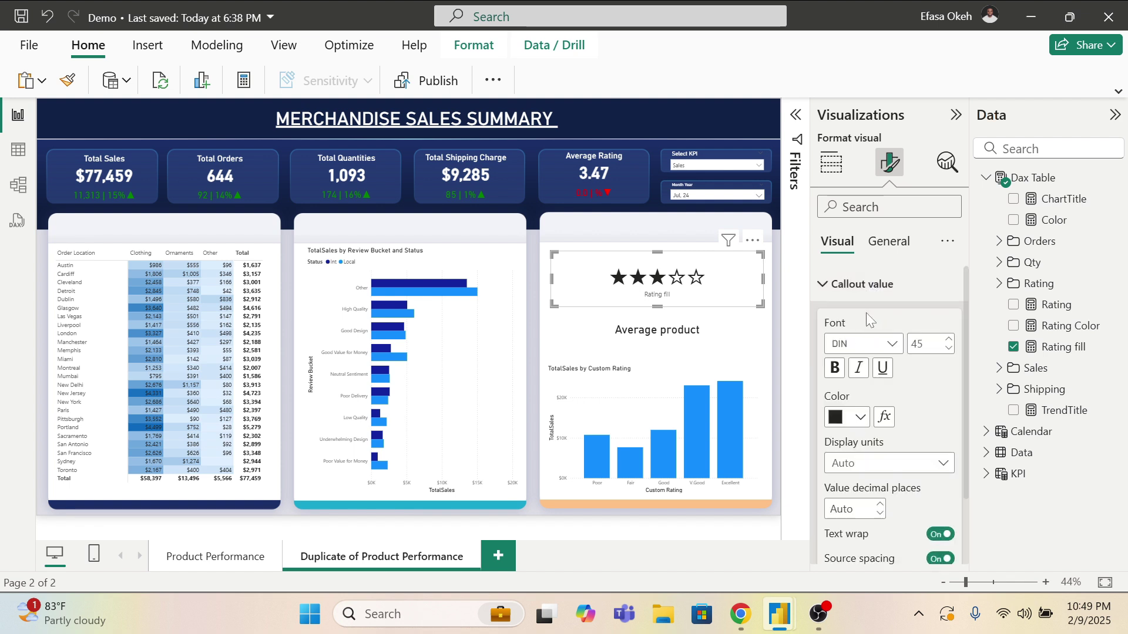
pyautogui.click(861, 418)
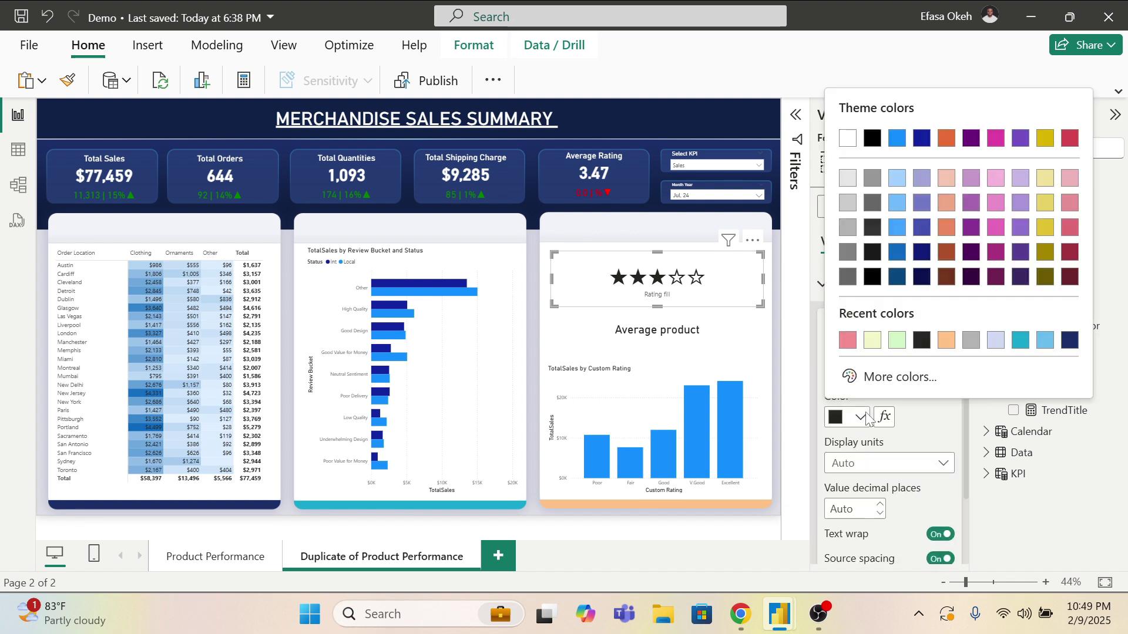
pyautogui.click(1045, 205)
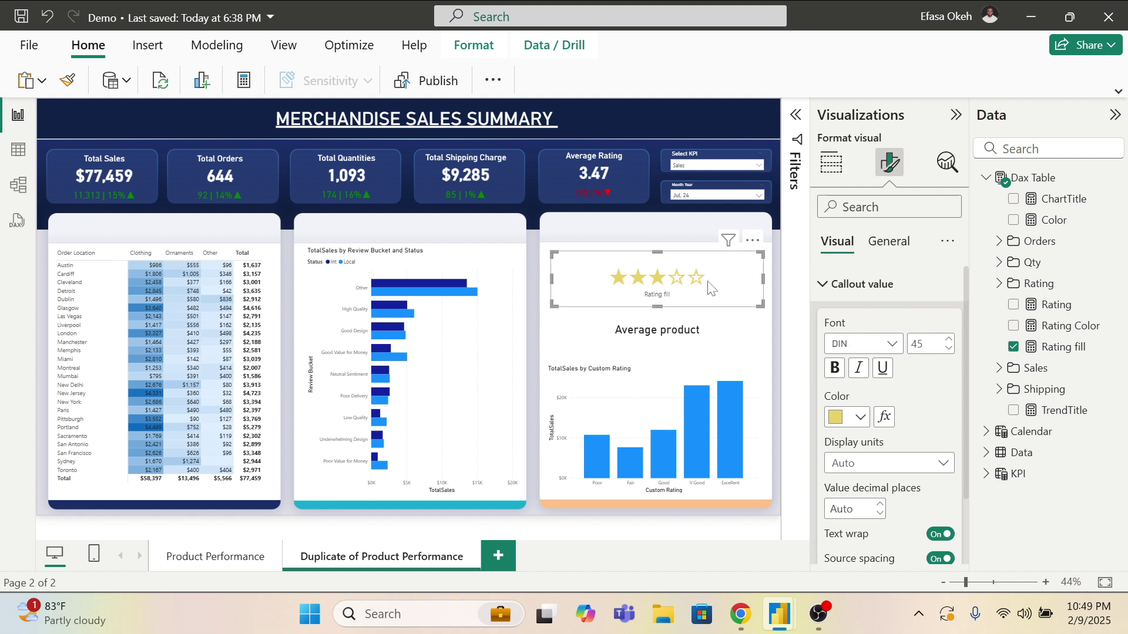
pyautogui.click(770, 322)
pyautogui.click(744, 290)
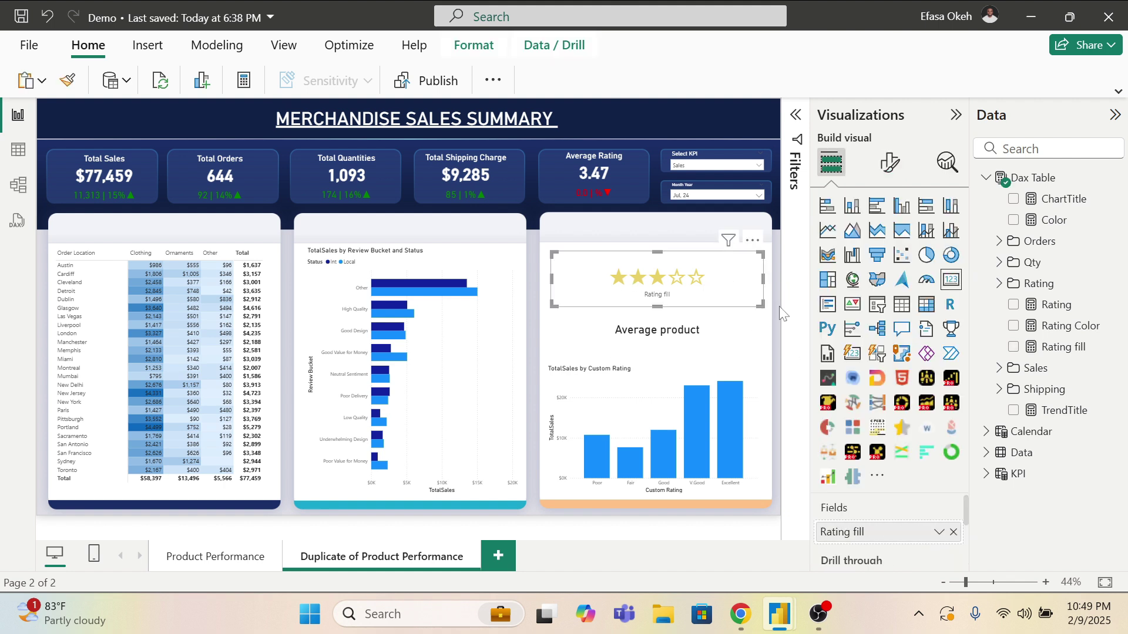
pyautogui.click(890, 165)
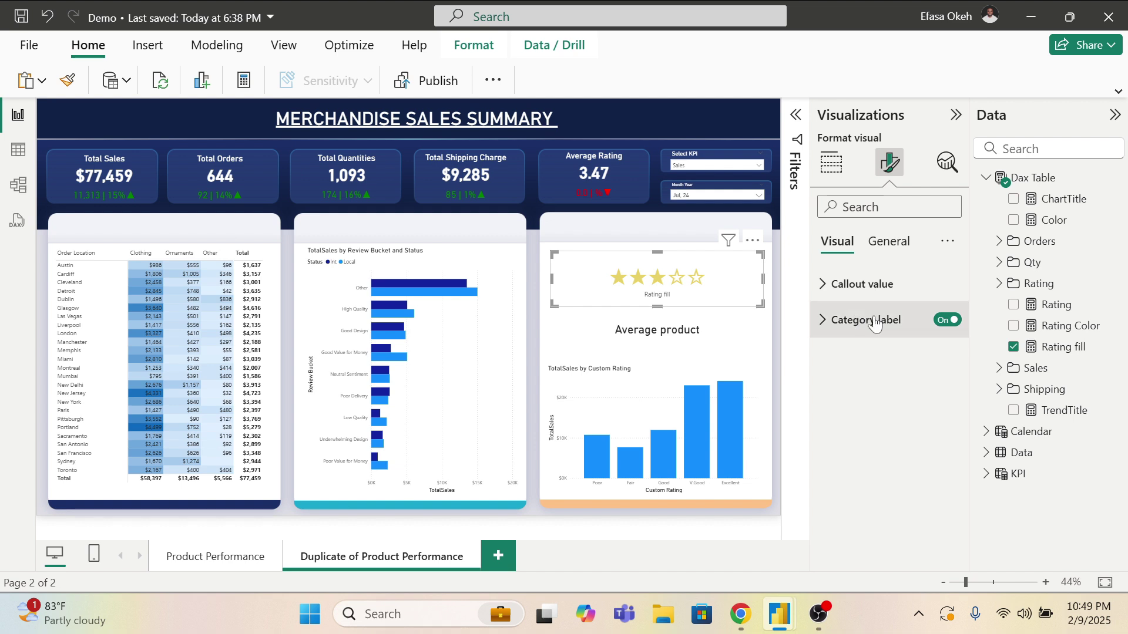
pyautogui.click(946, 320)
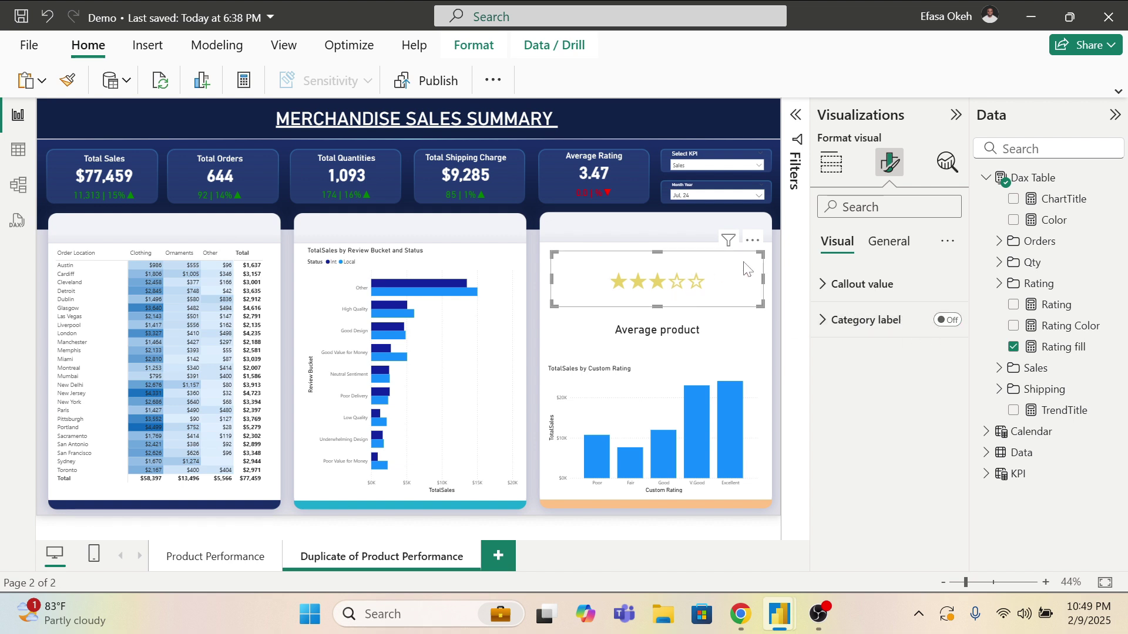
# Step: Shrink the star-rating card and centre it just above the review text card
pyautogui.moveTo(763, 252); pyautogui.dragTo(728, 309)
pyautogui.press('Escape')
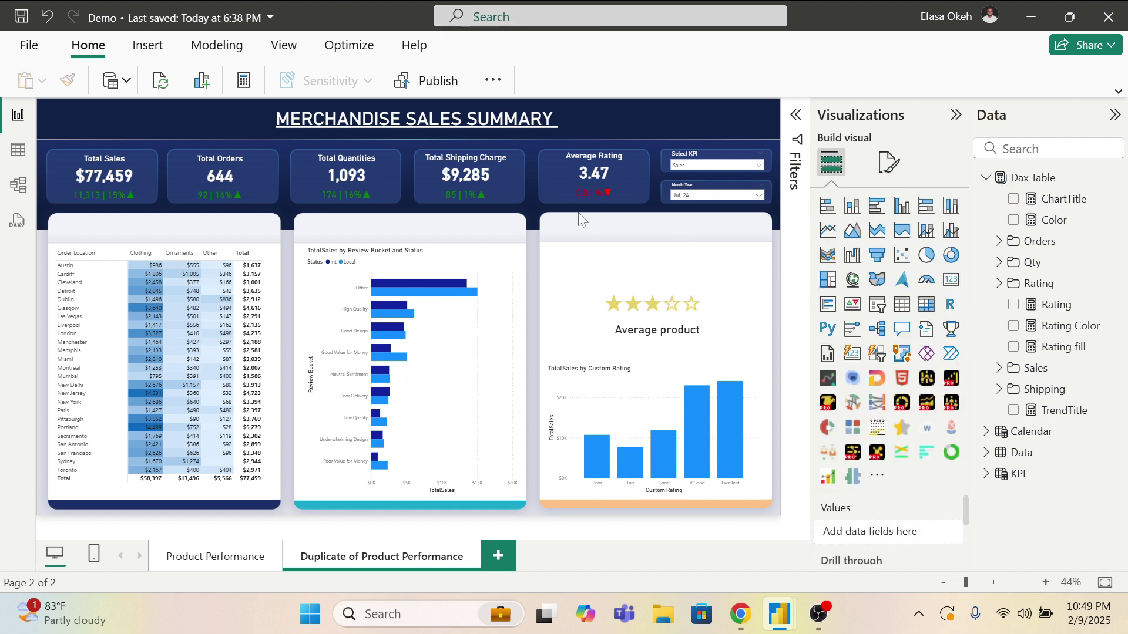
pyautogui.moveTo(645, 285); pyautogui.dragTo(644, 268)
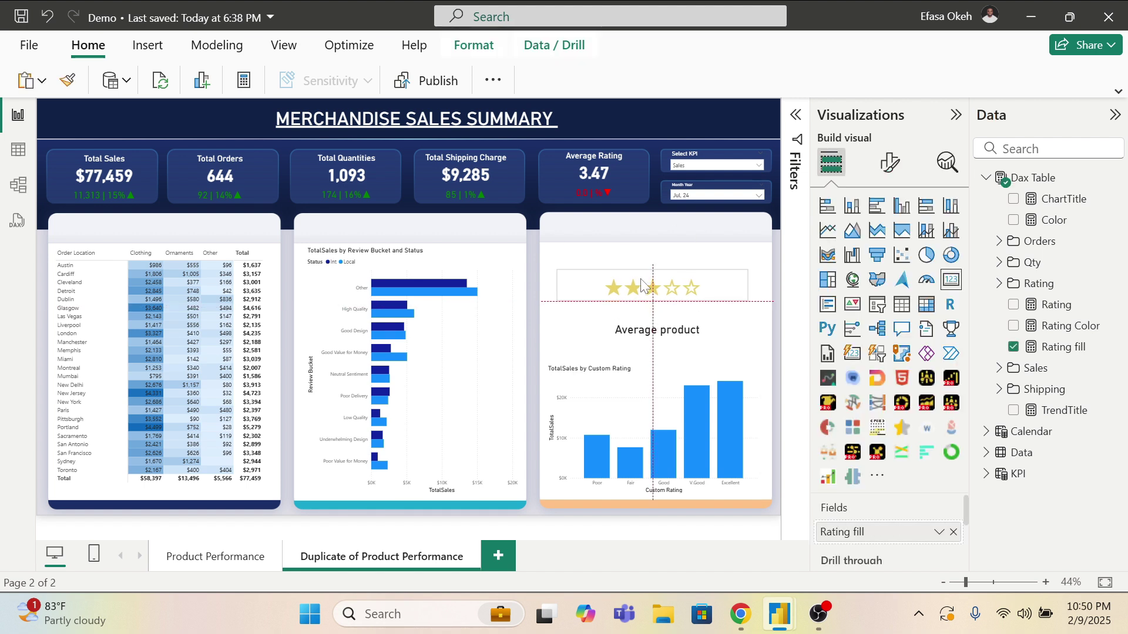
pyautogui.moveTo(722, 283); pyautogui.dragTo(727, 284)
pyautogui.click(664, 238)
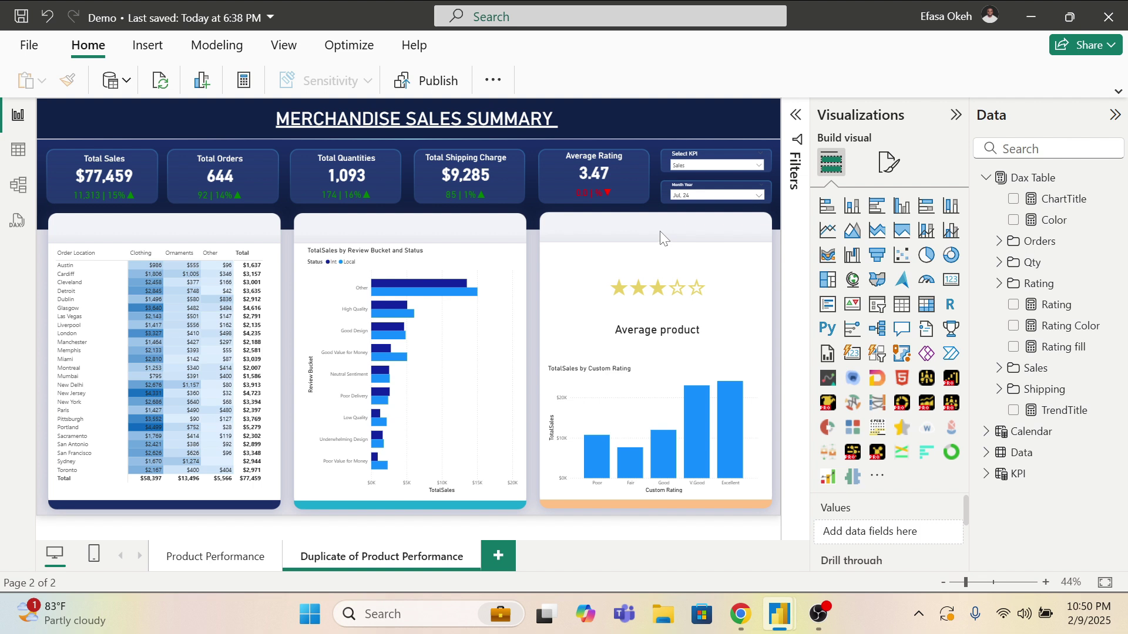
# Step: Add a compact Product ID slicer across the header strip of the panel that holds the star rating
pyautogui.click(880, 308)
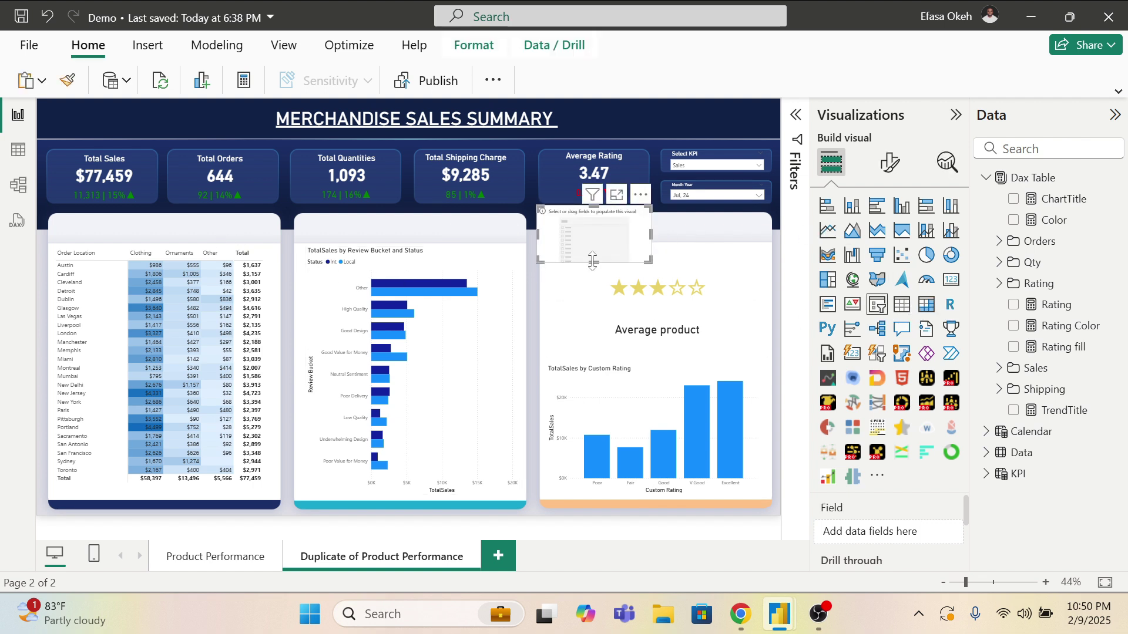
pyautogui.moveTo(584, 239); pyautogui.dragTo(643, 228)
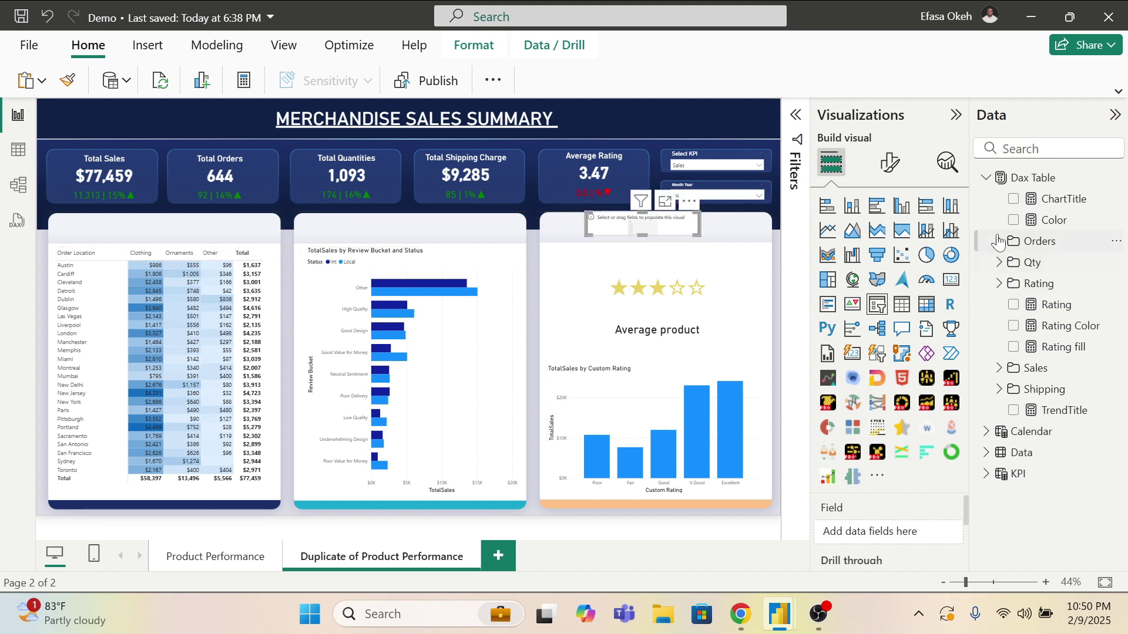
pyautogui.click(987, 453)
pyautogui.scroll(-3, 998, 464)
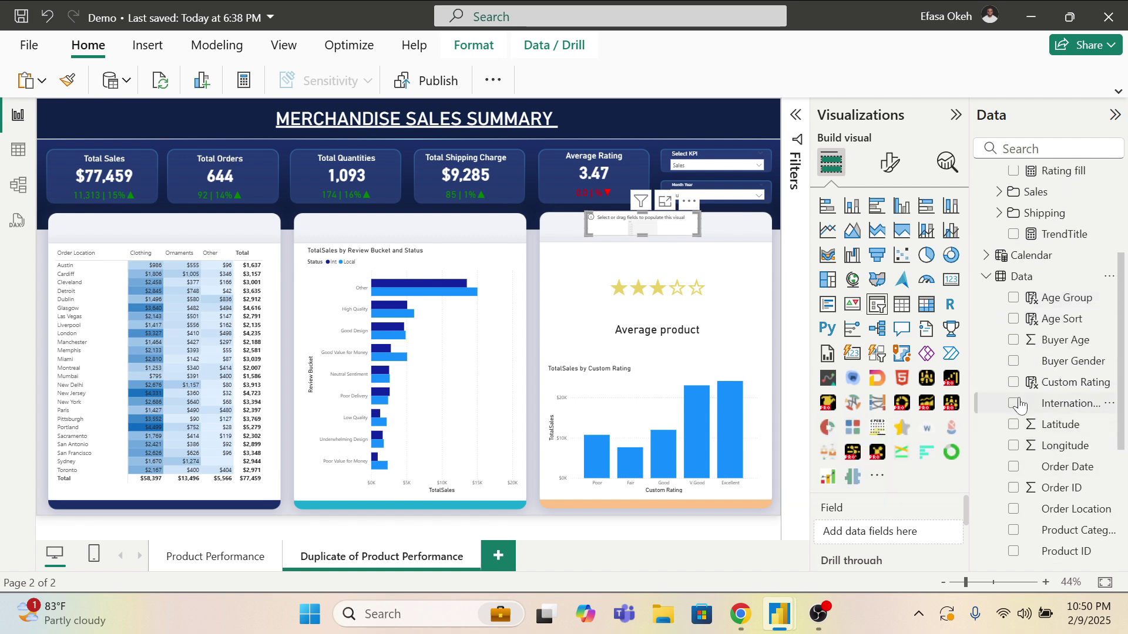
pyautogui.scroll(-4, 1016, 470)
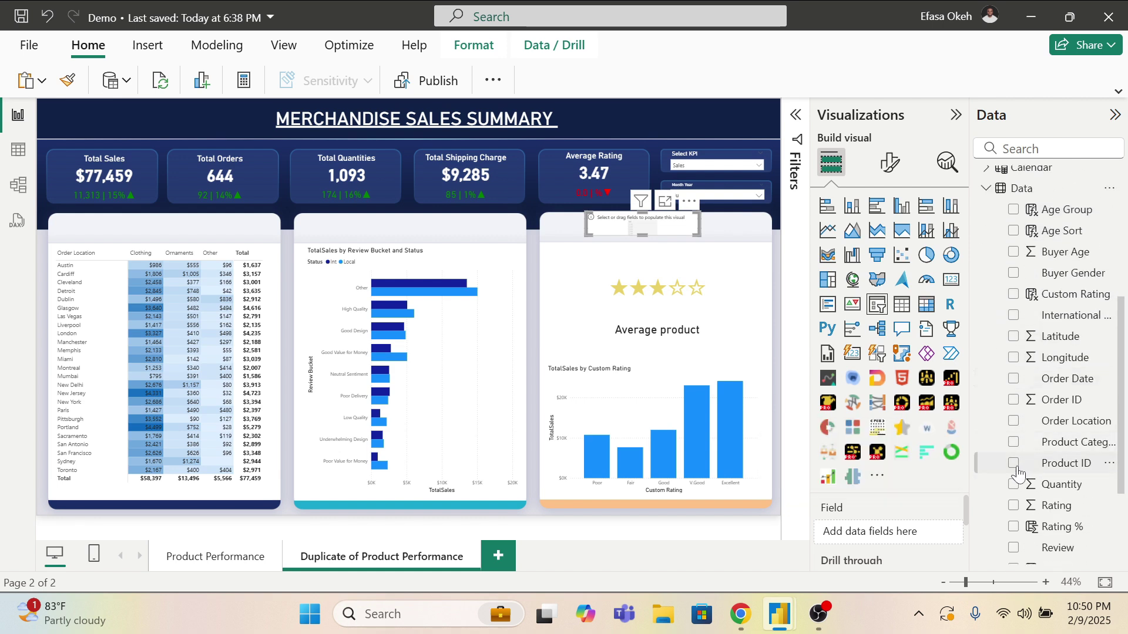
pyautogui.click(1014, 464)
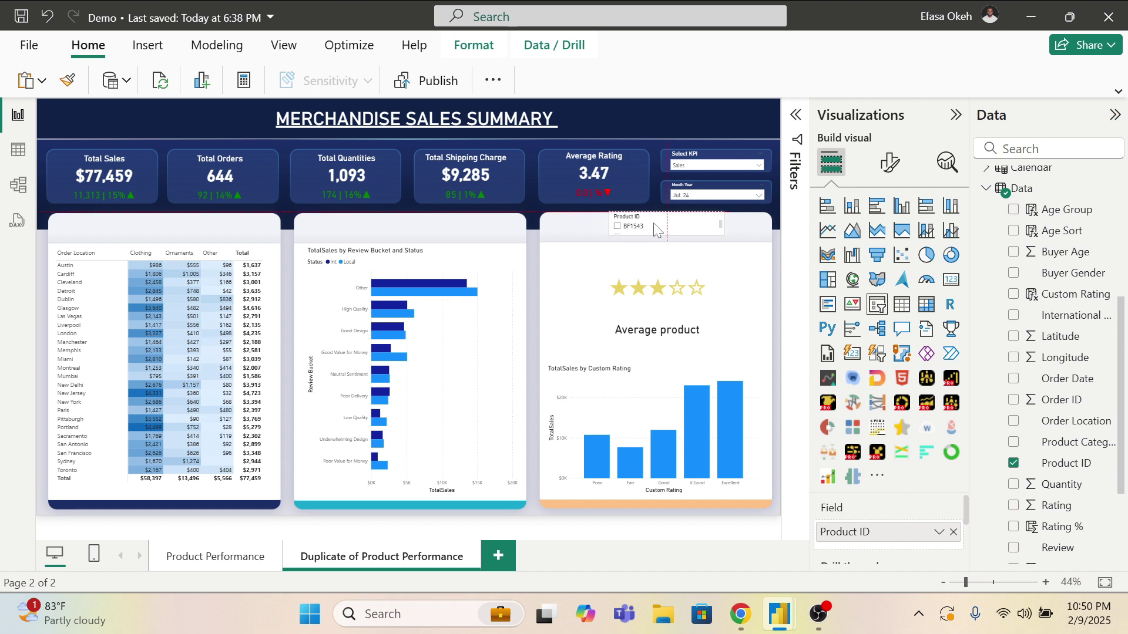
pyautogui.moveTo(625, 227); pyautogui.dragTo(663, 237)
# Step: Change the Product ID slicer's style to Dropdown and filter the page to product BF1545
pyautogui.click(890, 163)
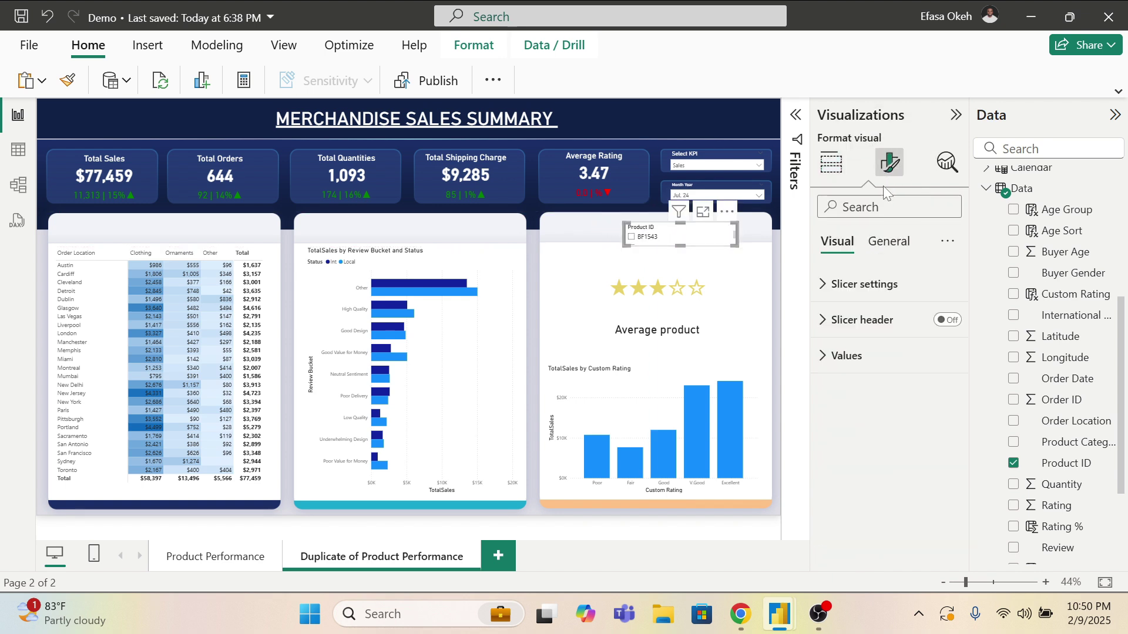
pyautogui.click(863, 294)
pyautogui.click(873, 372)
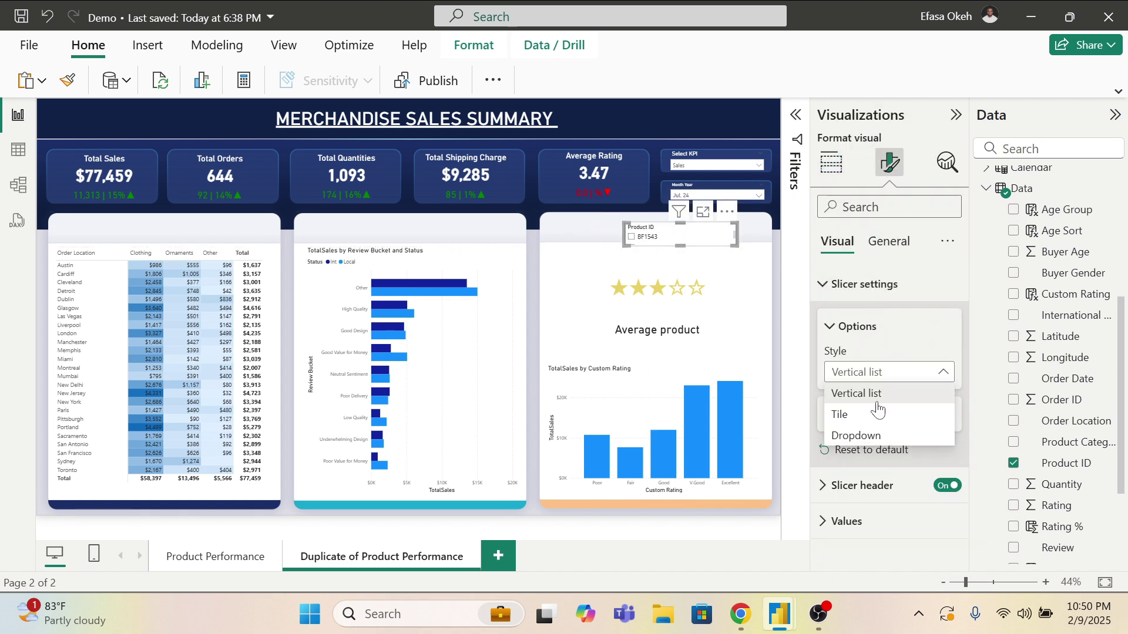
pyautogui.click(870, 436)
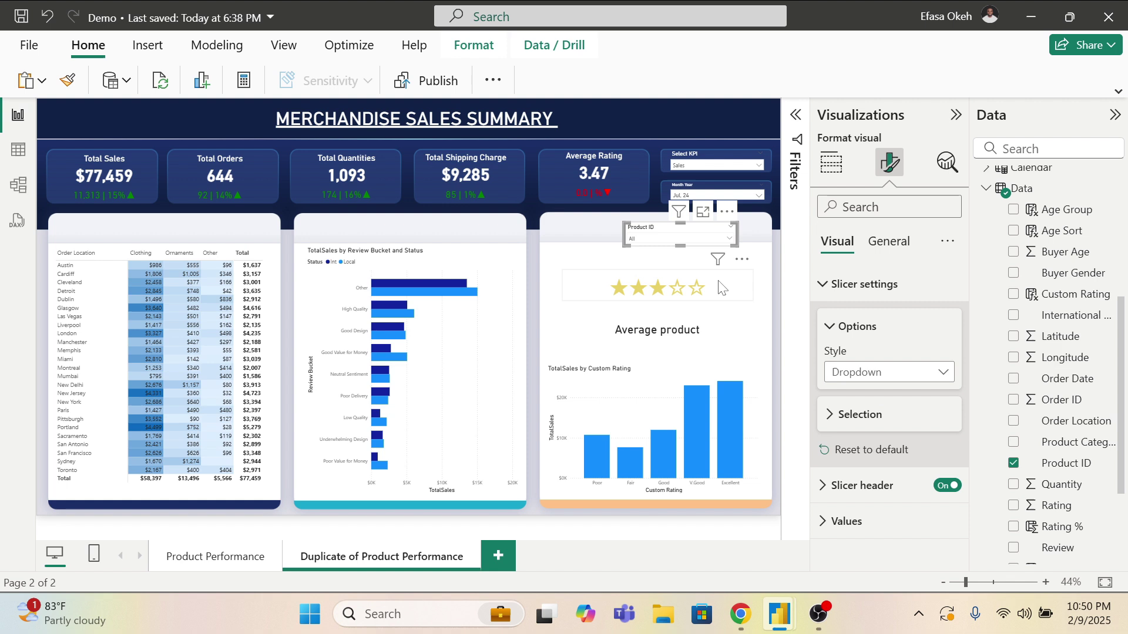
pyautogui.click(670, 241)
pyautogui.click(648, 276)
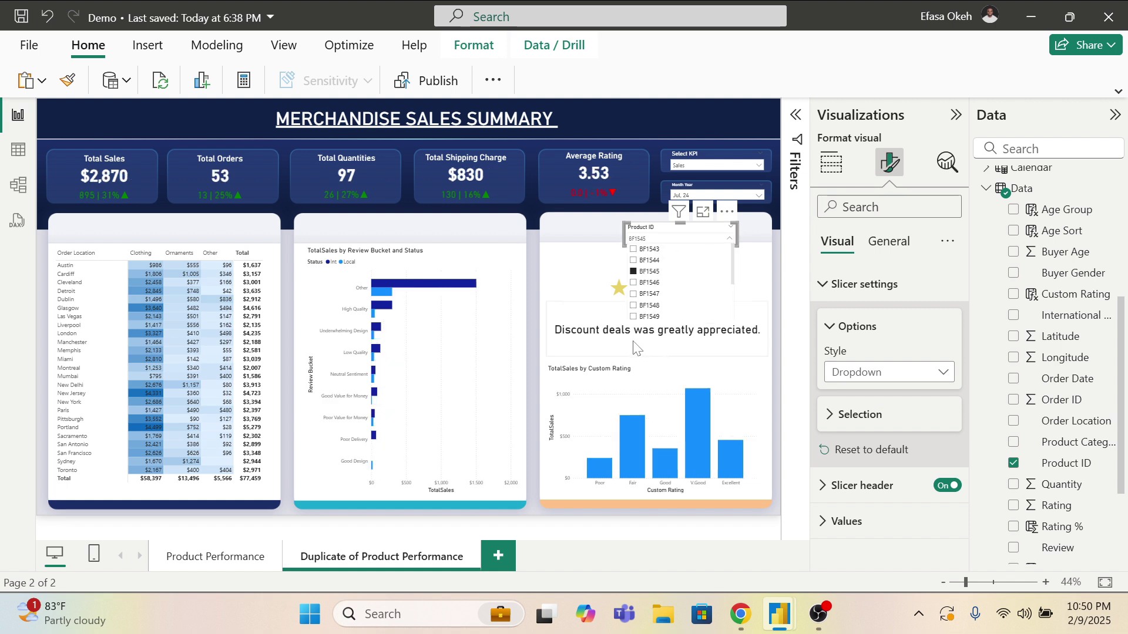
# Step: Shift the Product ID slicer toward the panel's right side and stop it from filtering the order location table and the review bucket chart
pyautogui.click(589, 252)
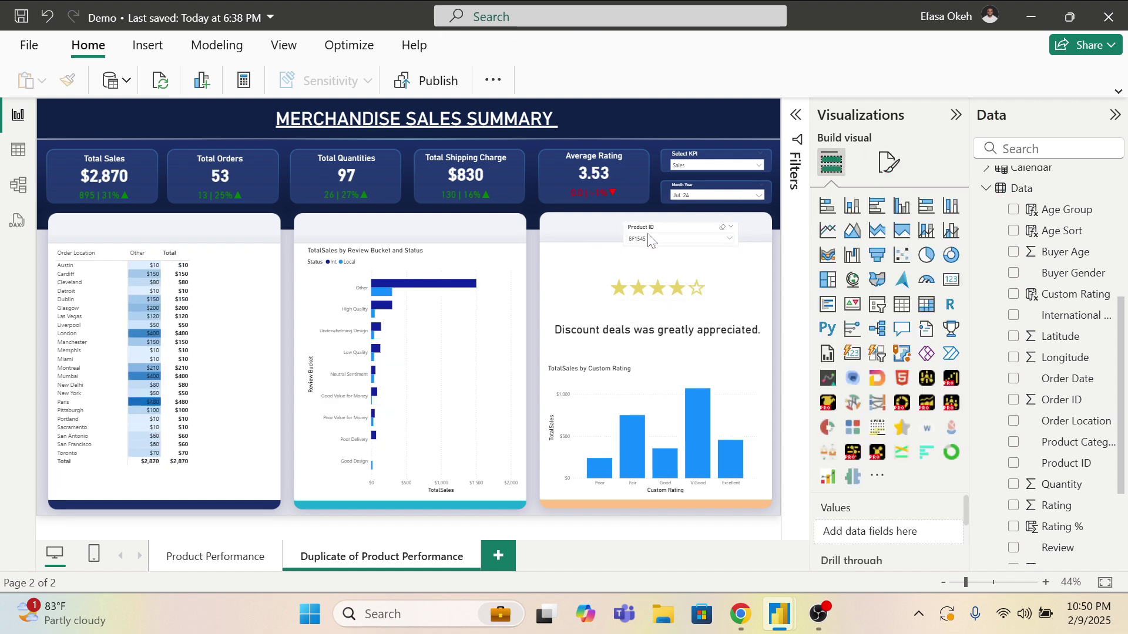
pyautogui.moveTo(649, 240); pyautogui.dragTo(674, 232)
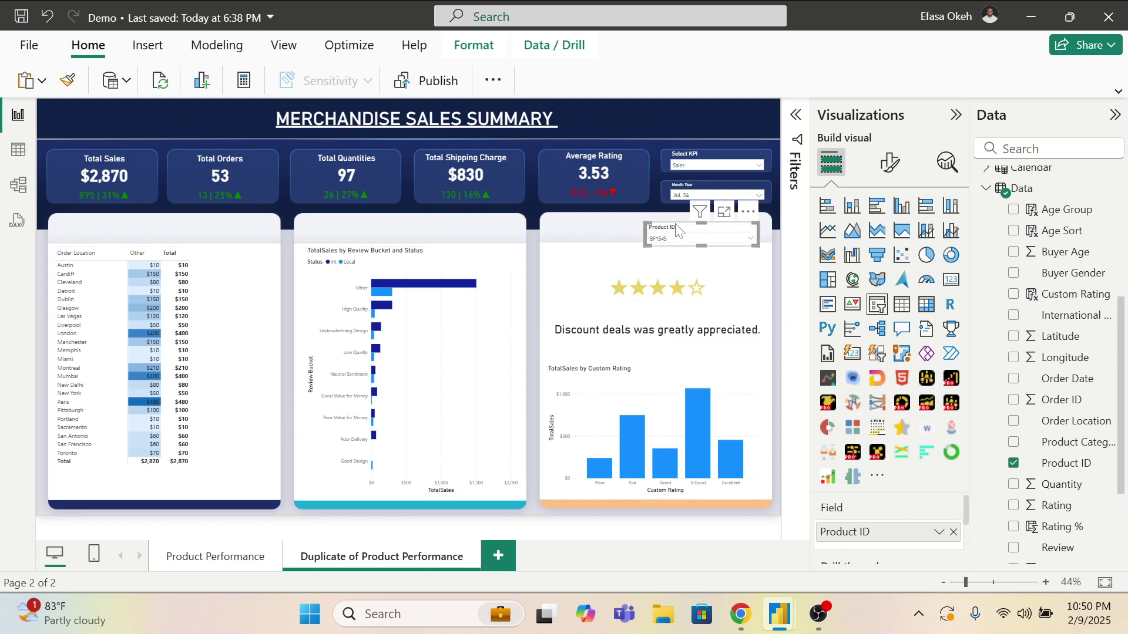
pyautogui.click(482, 52)
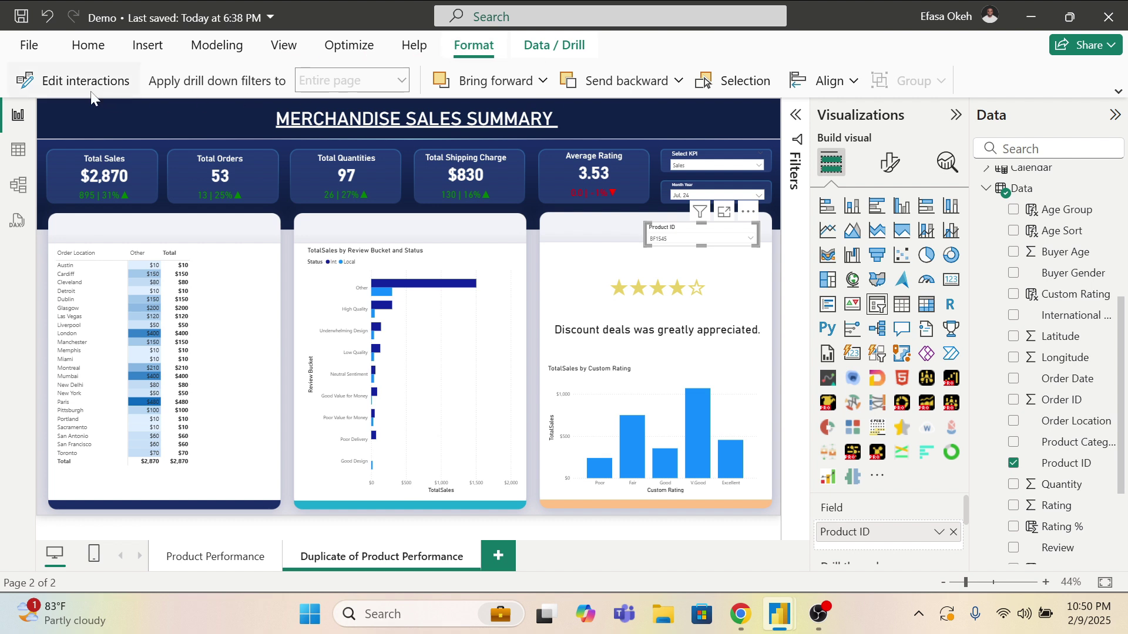
pyautogui.click(76, 80)
pyautogui.click(257, 238)
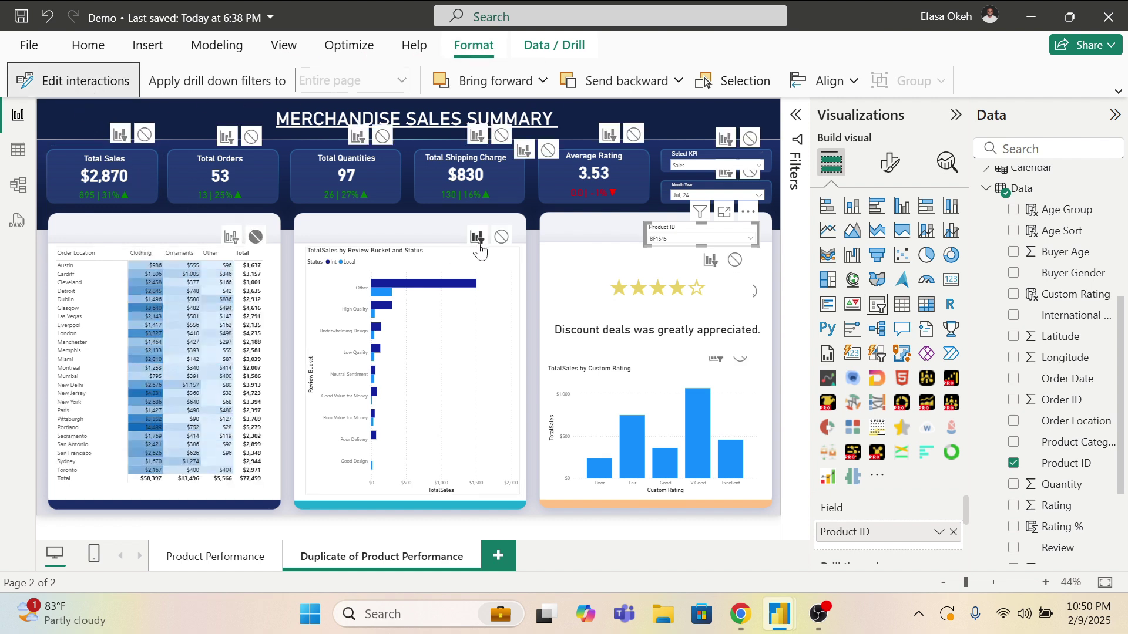
pyautogui.click(500, 237)
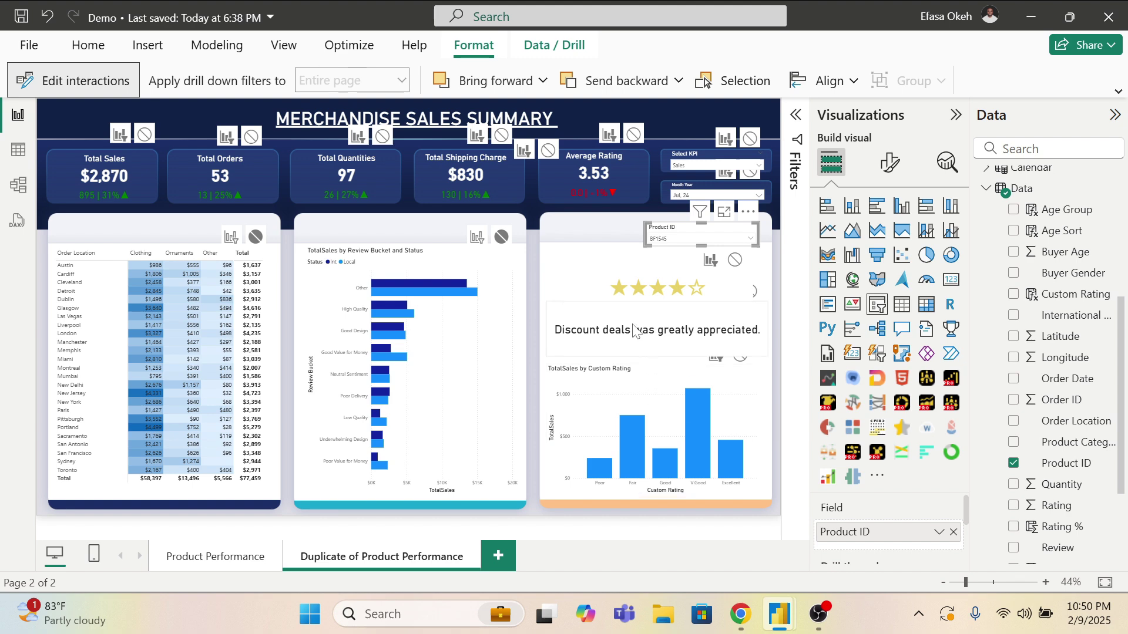
# Step: Stop the Product ID slicer from filtering the Average Rating, Shipping Charge, Quantities, Orders and Sales cards, and leave interaction editing
pyautogui.click(634, 136)
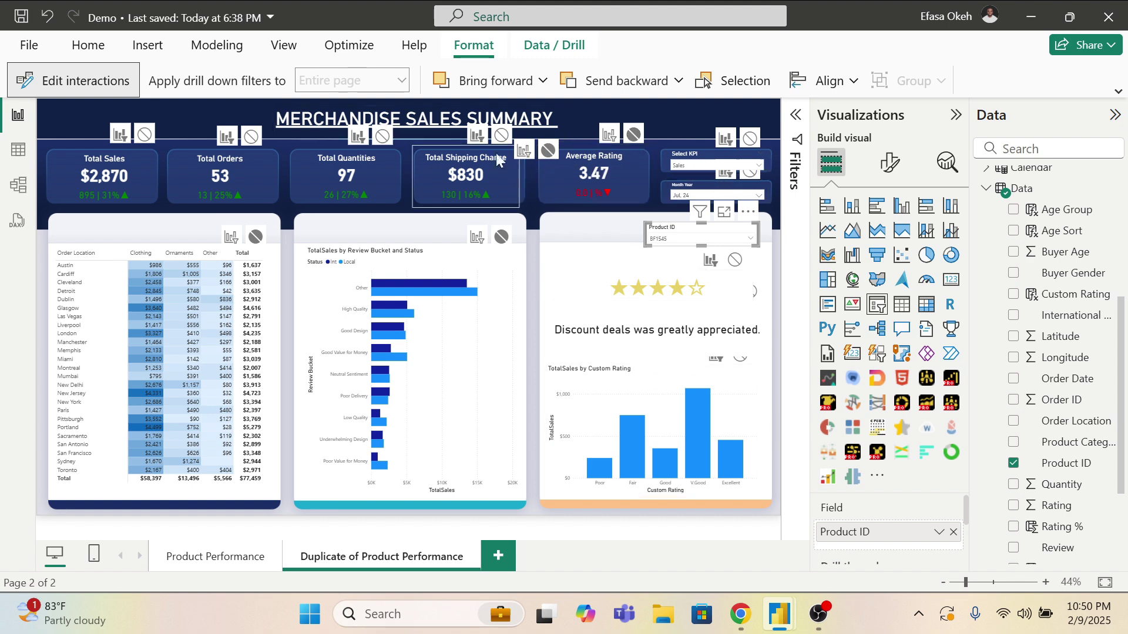
pyautogui.click(497, 135)
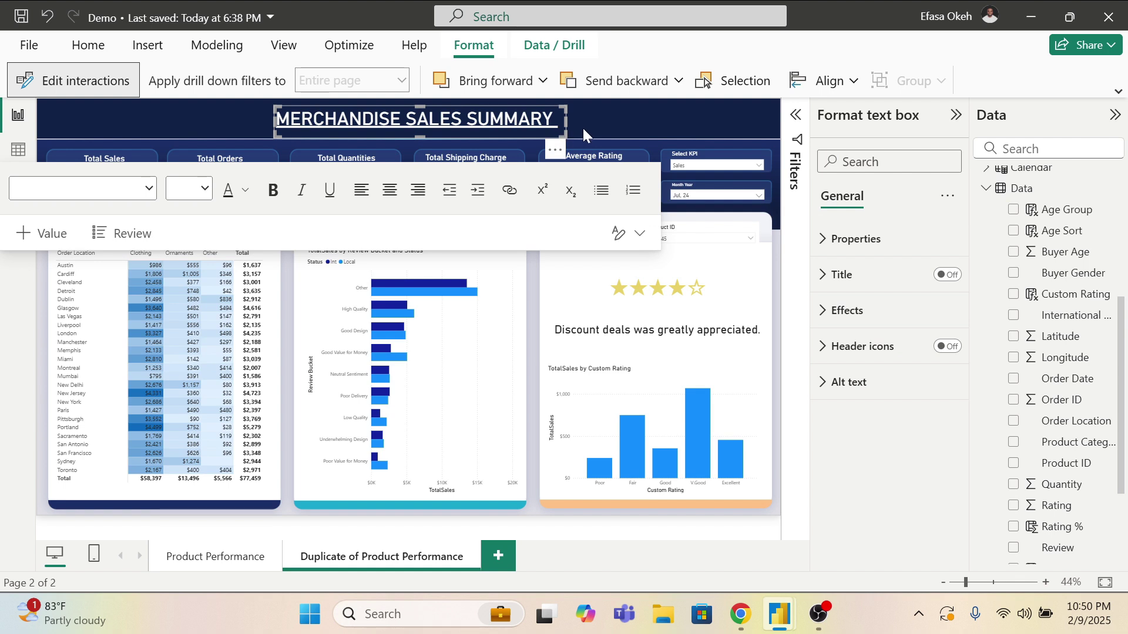
pyautogui.click(652, 238)
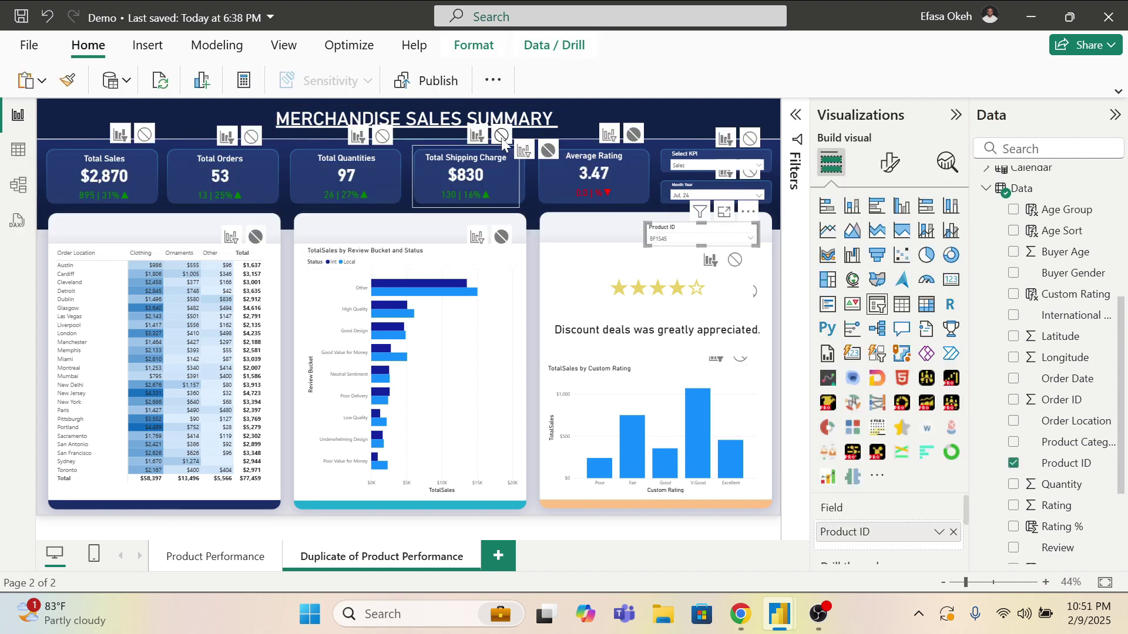
pyautogui.click(501, 136)
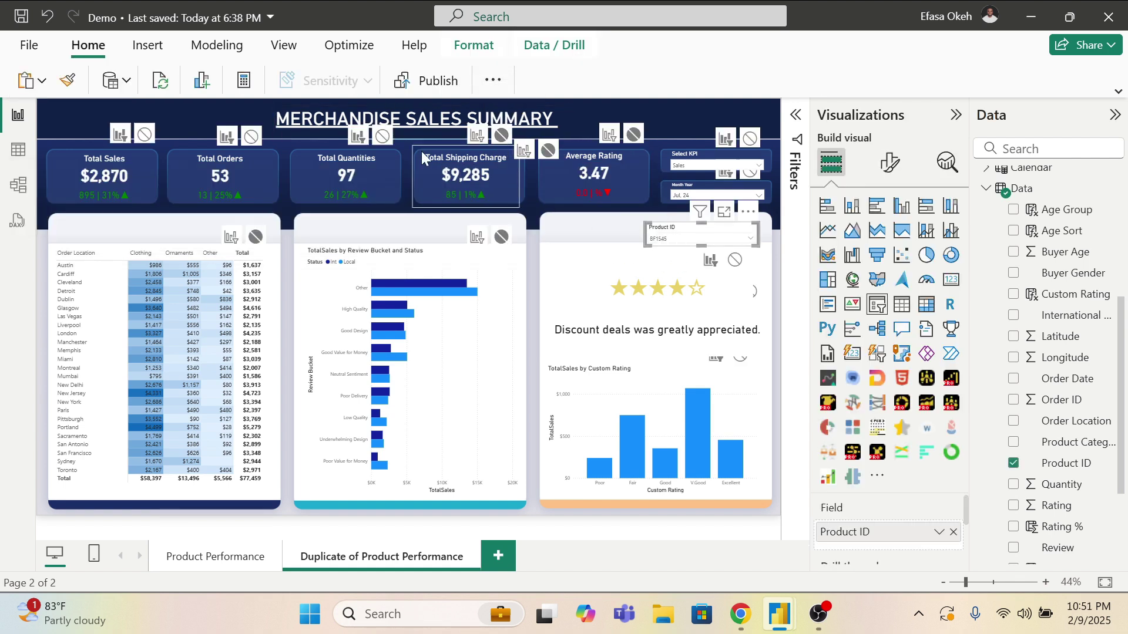
pyautogui.click(381, 141)
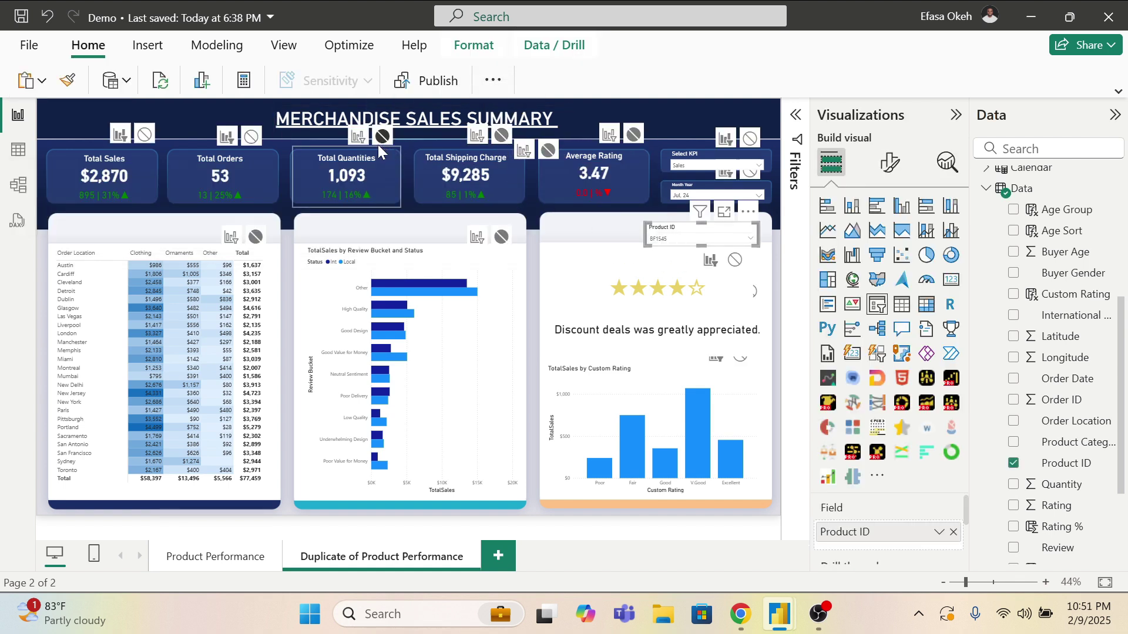
pyautogui.click(253, 139)
pyautogui.click(144, 135)
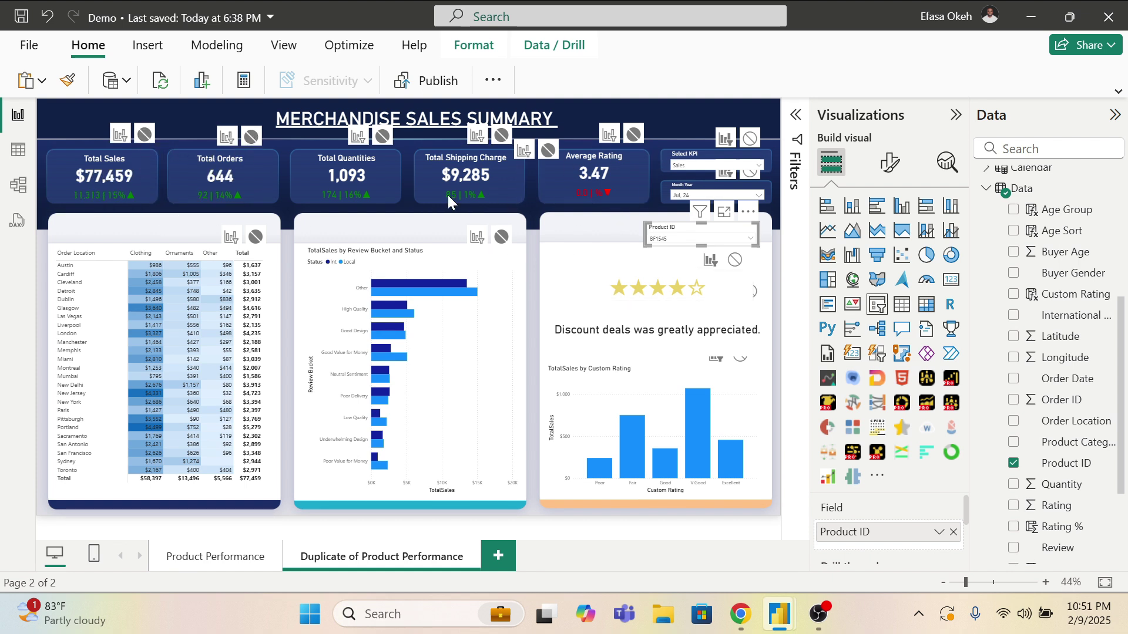
pyautogui.click(478, 49)
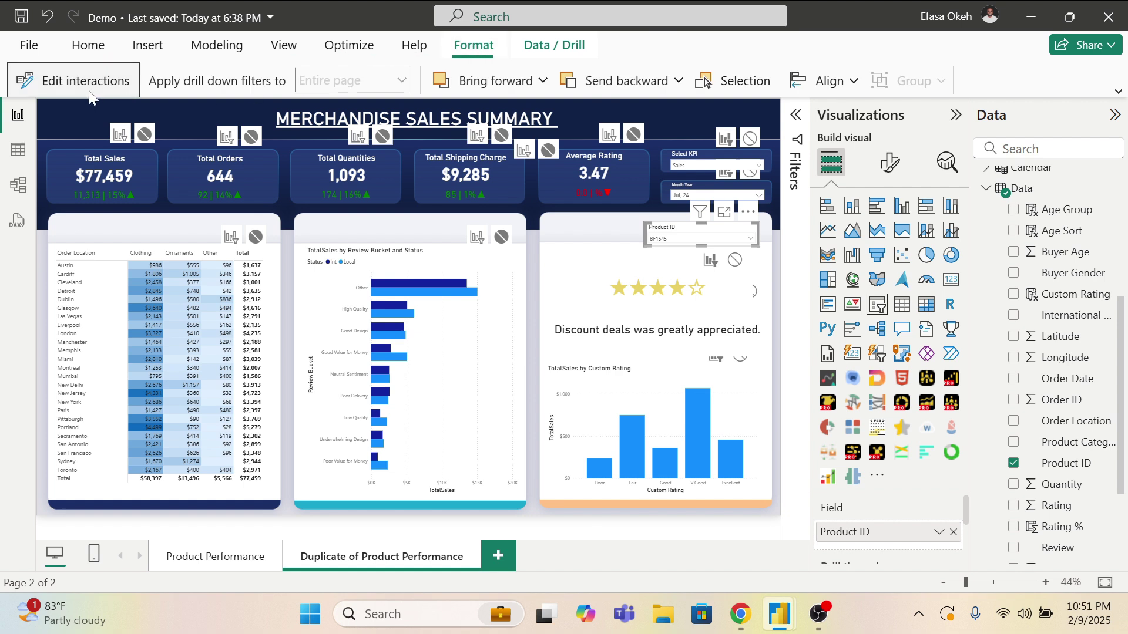
pyautogui.click(88, 82)
# Step: Move the Product ID slicer up to the top edge of the rating panel's header strip and narrow it
pyautogui.click(532, 302)
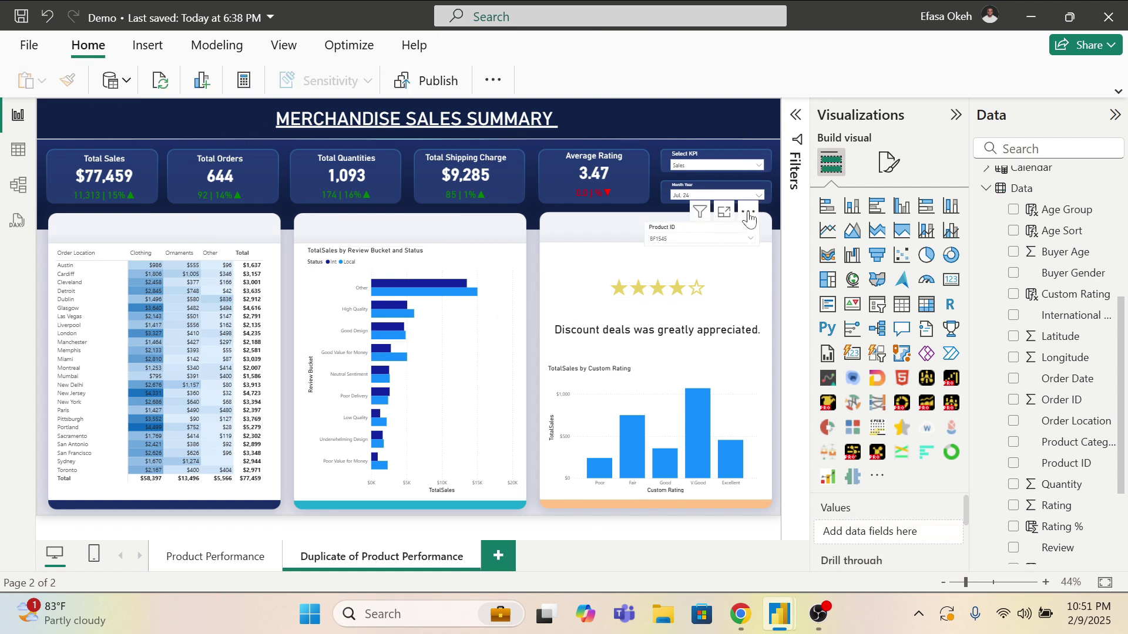
pyautogui.moveTo(750, 222)
pyautogui.mouseDown()
pyautogui.moveTo(757, 211)
pyautogui.moveTo(744, 228)
pyautogui.moveTo(746, 208)
pyautogui.mouseUp()
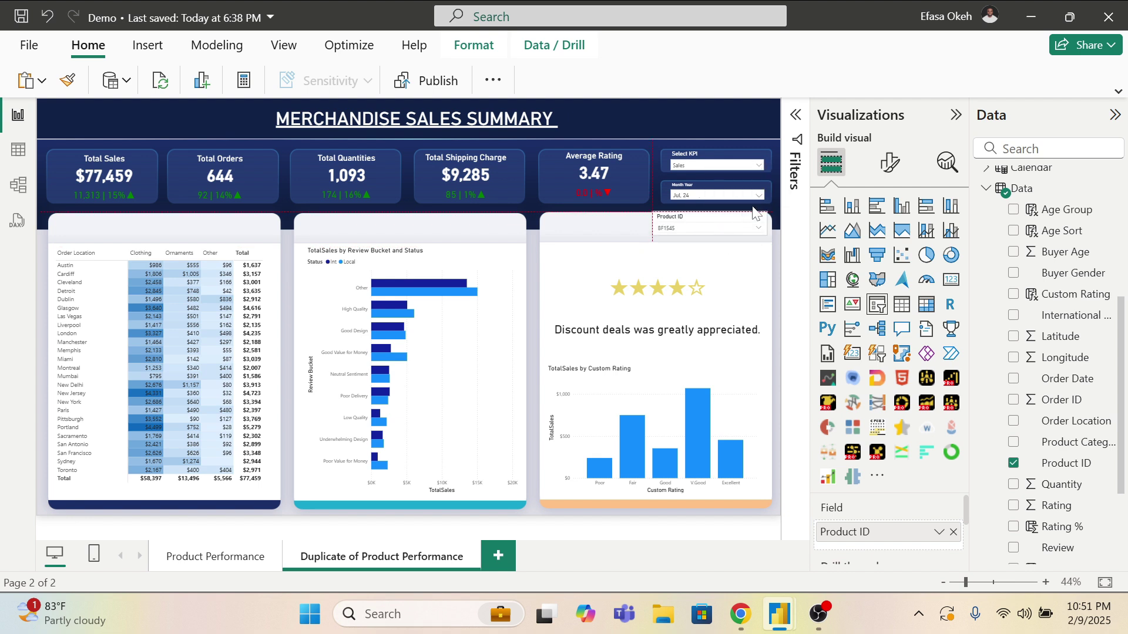
pyautogui.moveTo(642, 235); pyautogui.dragTo(666, 235)
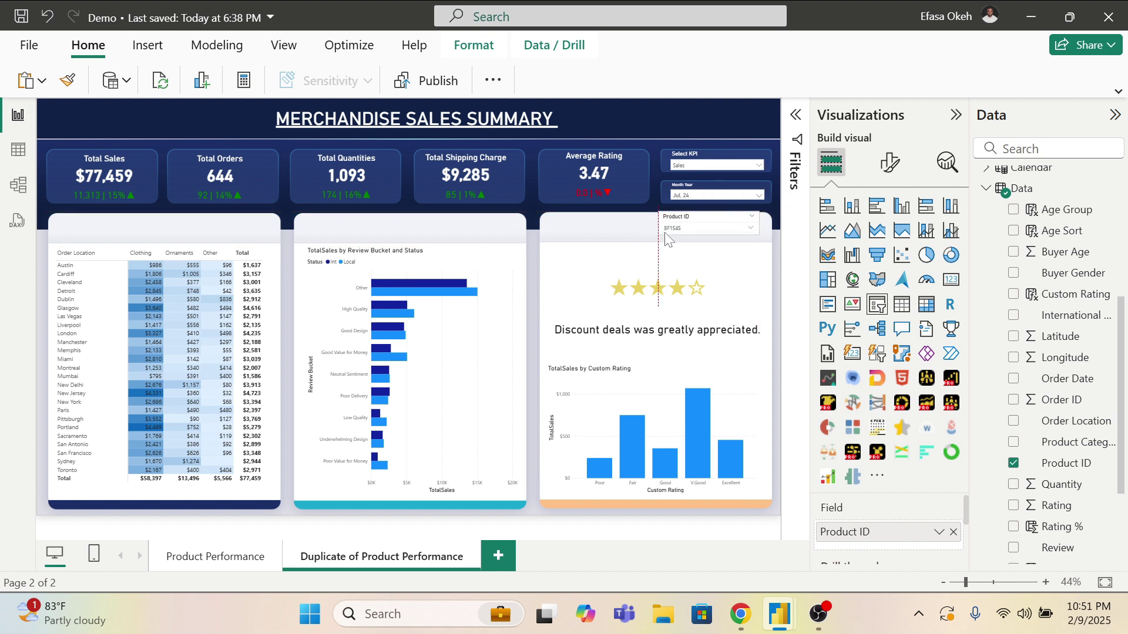
# Step: Give the Product ID slicer's values a light yellow background and nudge the slicer slightly to the right
pyautogui.click(890, 163)
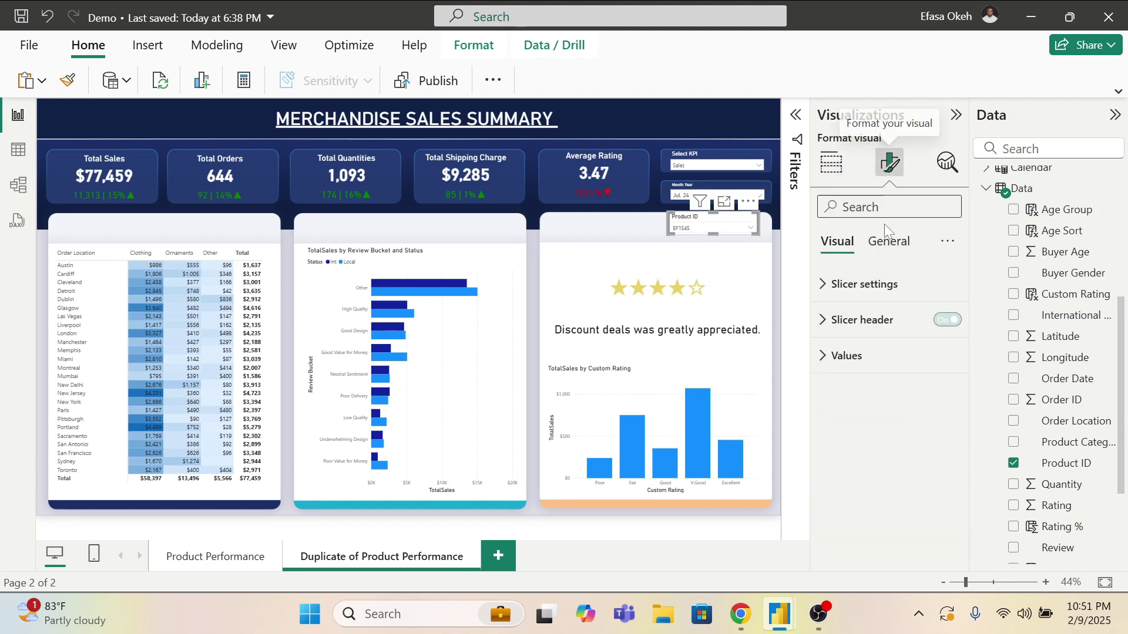
pyautogui.click(888, 241)
pyautogui.click(849, 356)
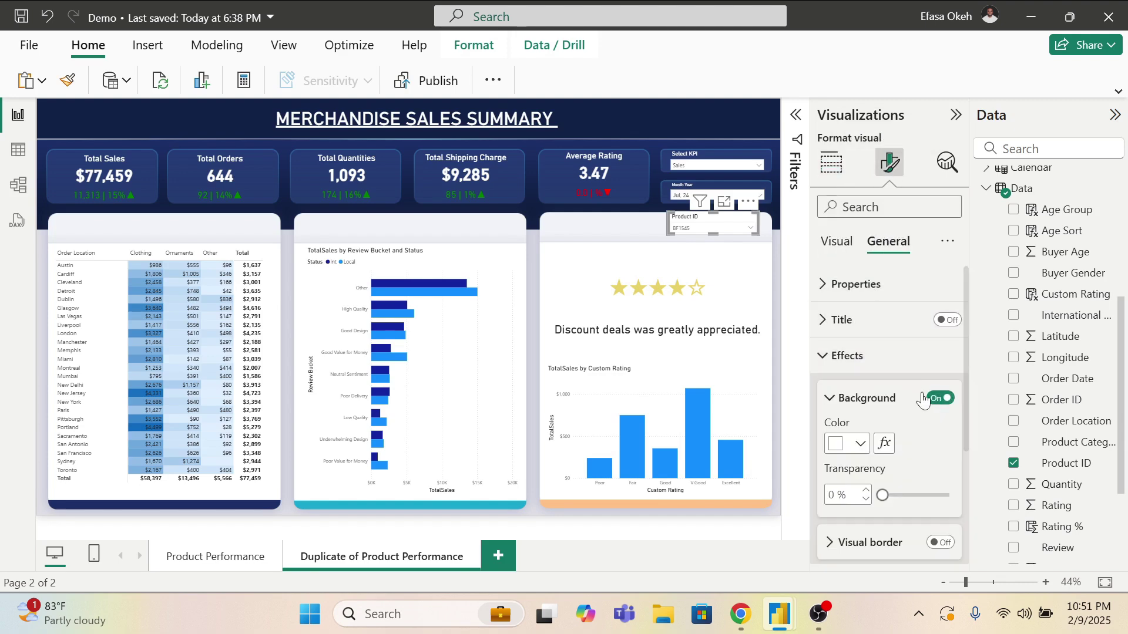
pyautogui.click(837, 241)
pyautogui.click(844, 355)
pyautogui.scroll(-3, 854, 508)
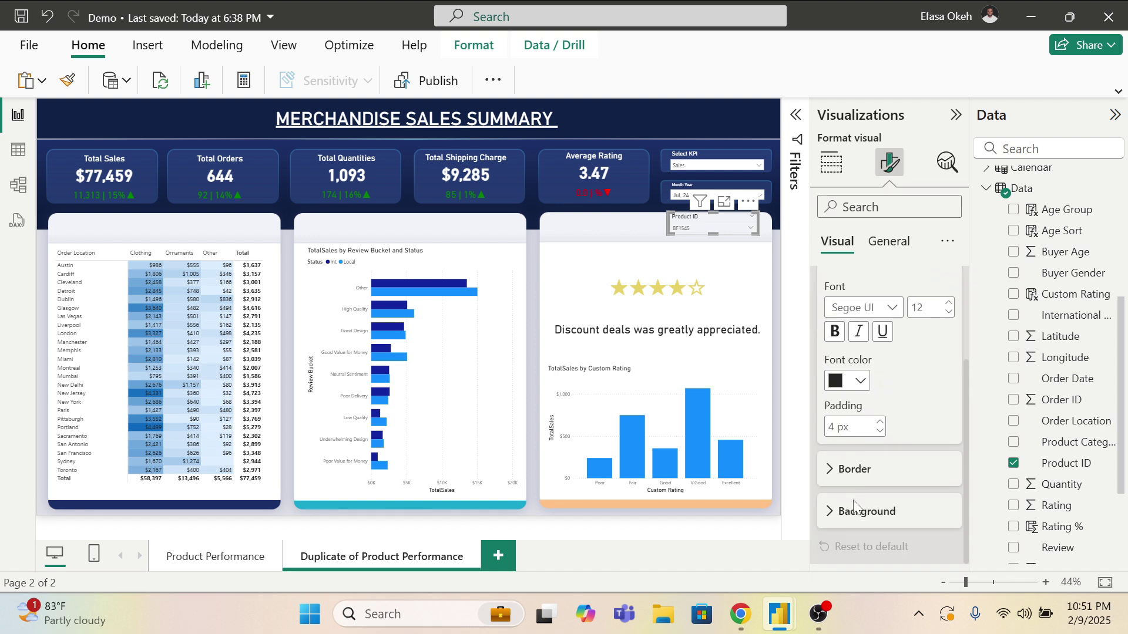
pyautogui.click(854, 510)
pyautogui.click(859, 557)
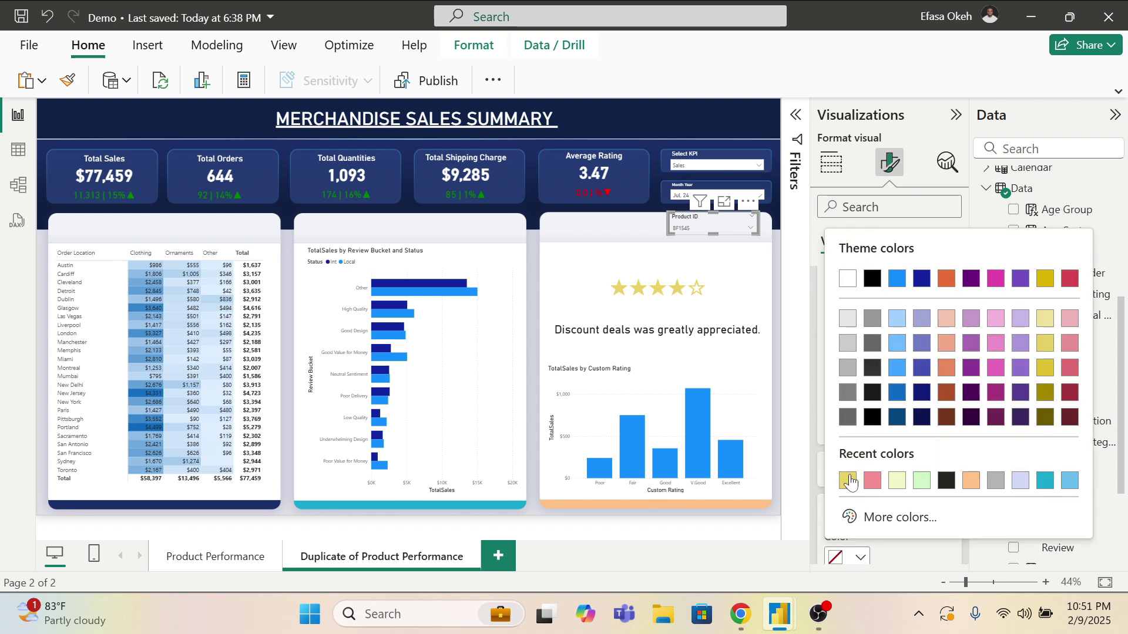
pyautogui.click(1045, 318)
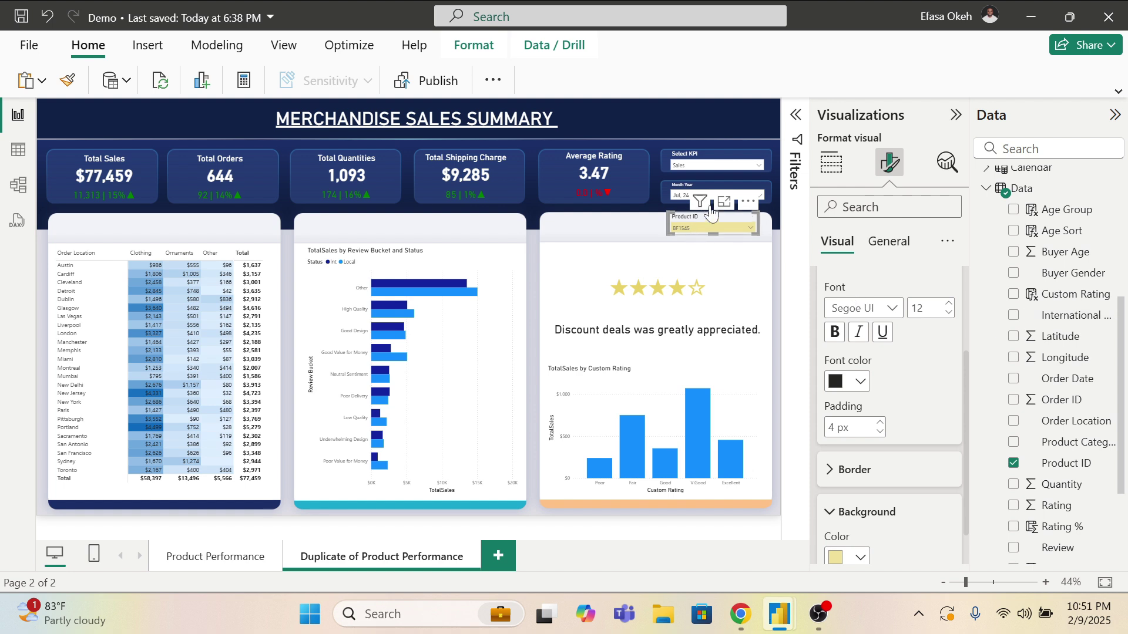
pyautogui.moveTo(712, 211); pyautogui.dragTo(751, 214)
# Step: Change the Product ID slicer's header title text to "Select Product"
pyautogui.scroll(5, 838, 284)
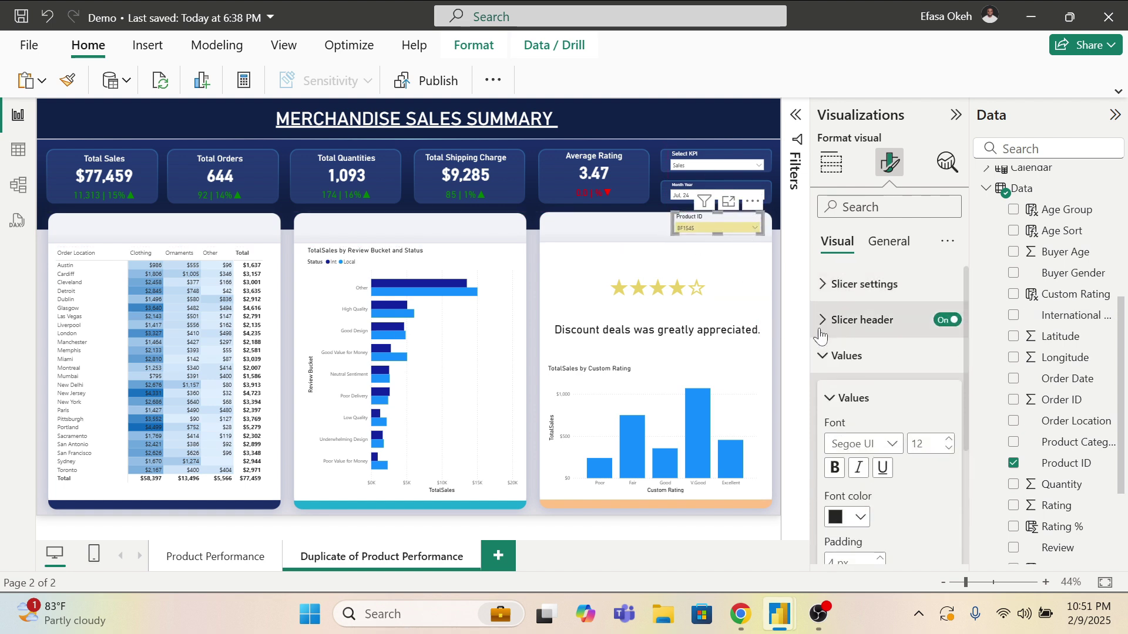
pyautogui.click(847, 356)
pyautogui.click(858, 323)
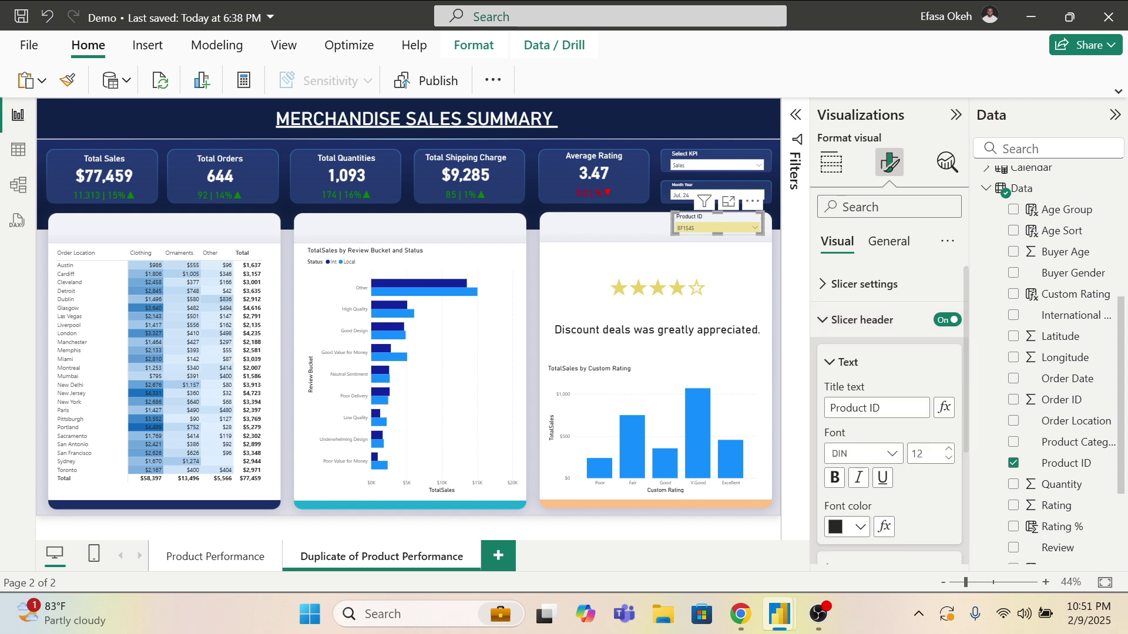
pyautogui.moveTo(881, 408); pyautogui.dragTo(796, 430)
pyautogui.write('sE')
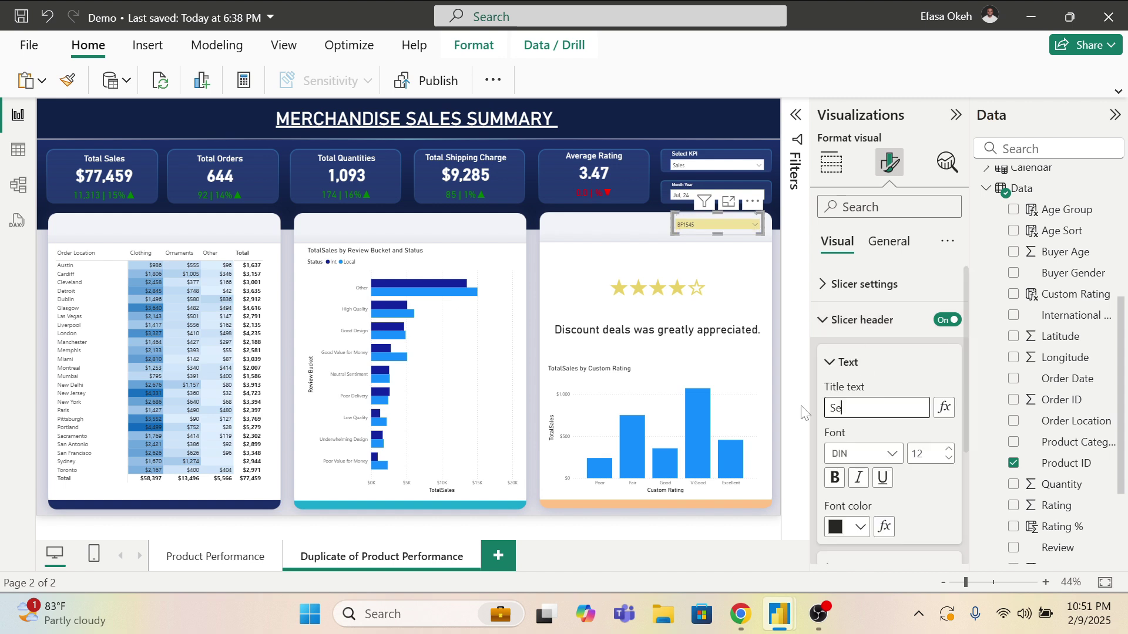
pyautogui.write('Select Product')
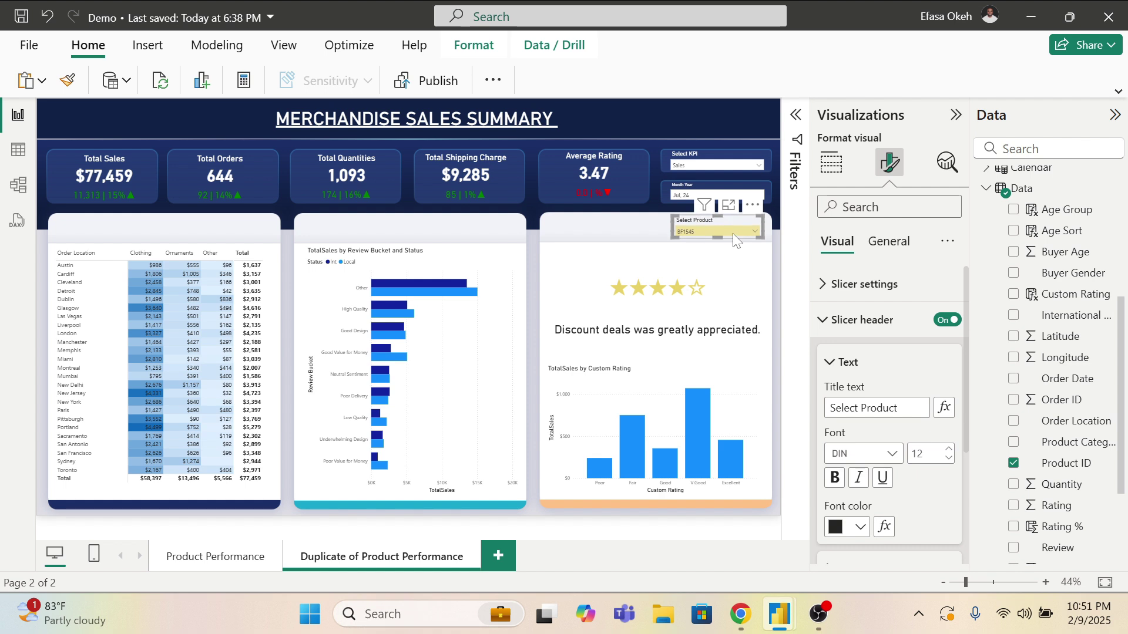
# Step: Test the Select Product slicer with BF1546 and BF1547, and leave it filtered to BF1554
pyautogui.click(711, 246)
pyautogui.click(708, 232)
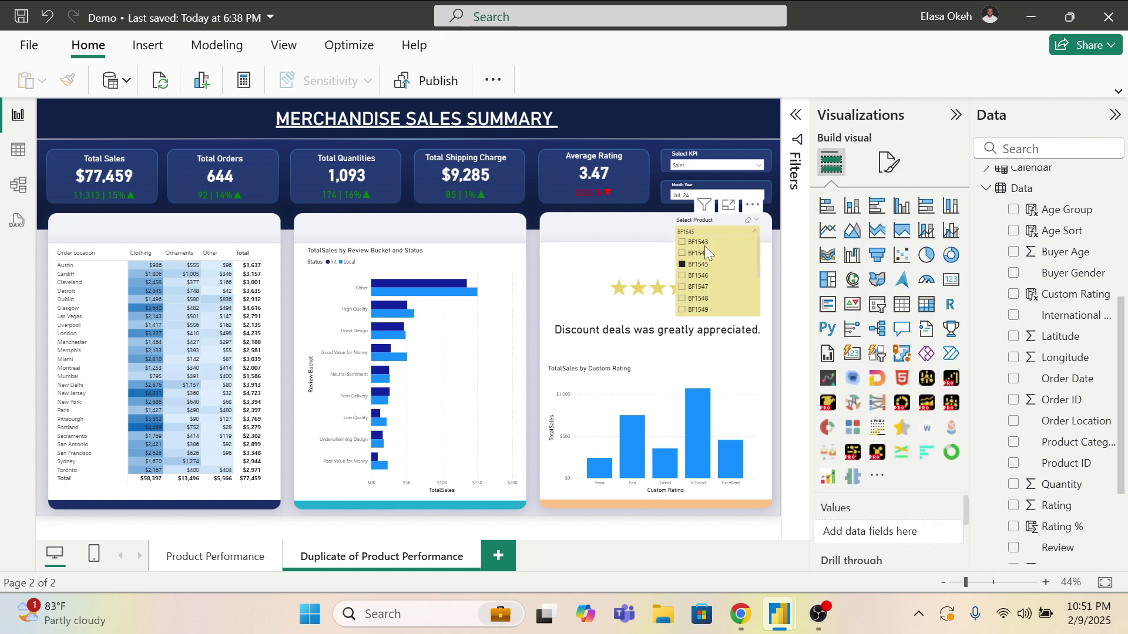
pyautogui.click(699, 276)
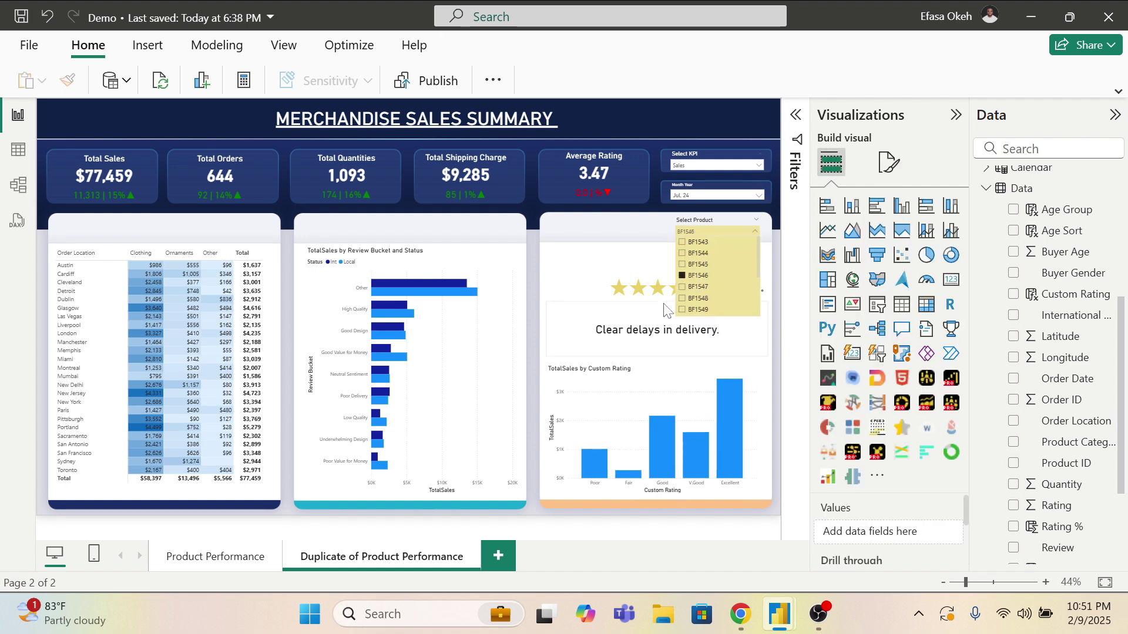
pyautogui.click(696, 286)
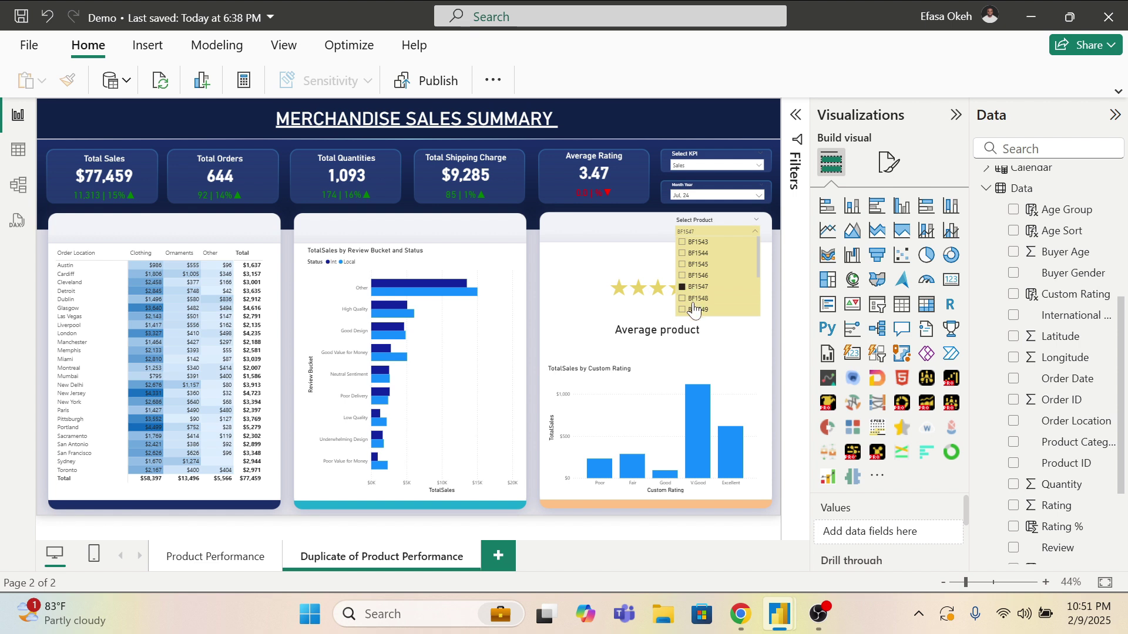
pyautogui.scroll(-3, 695, 305)
pyautogui.click(698, 297)
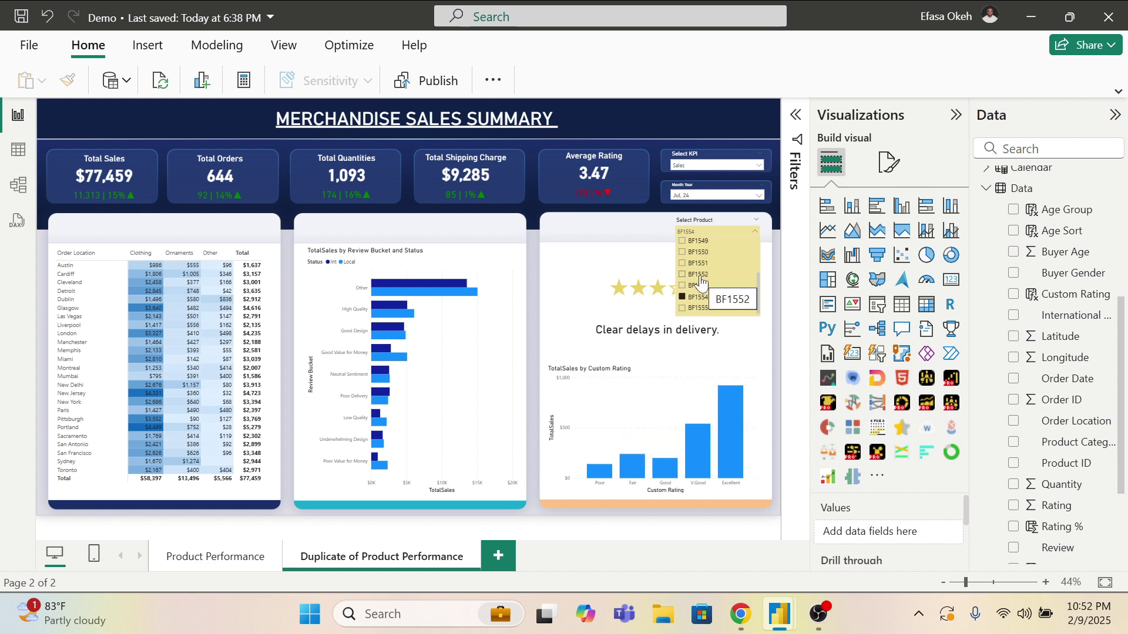
pyautogui.click(558, 270)
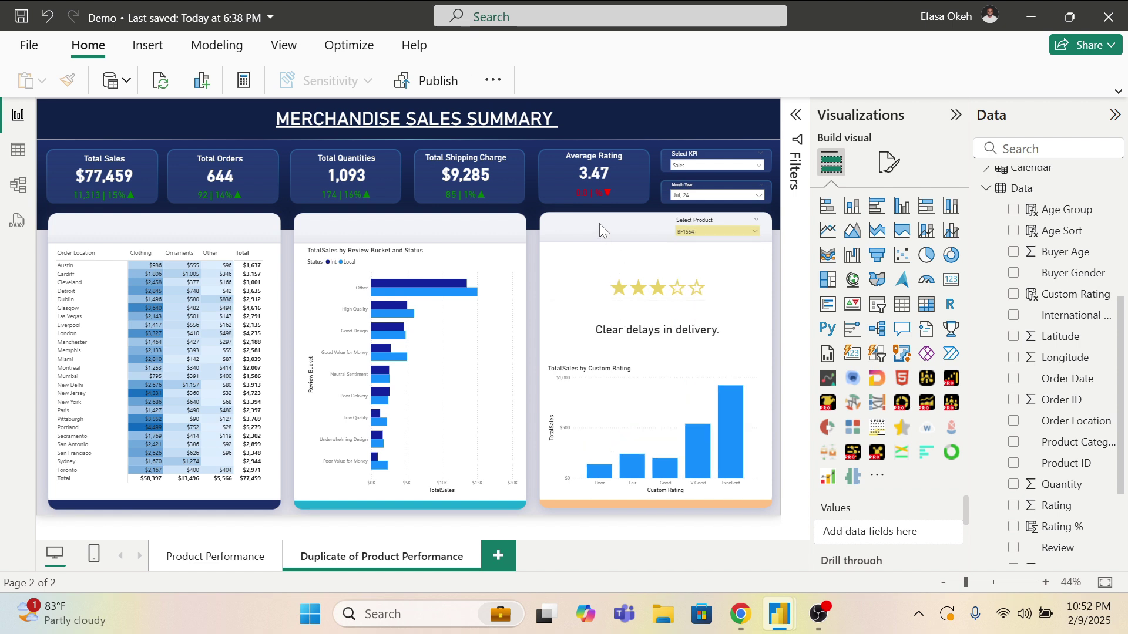
# Step: Place a copy of the Select Product slicer to its left in the header strip and replace its Product ID field with Review
pyautogui.click(690, 229)
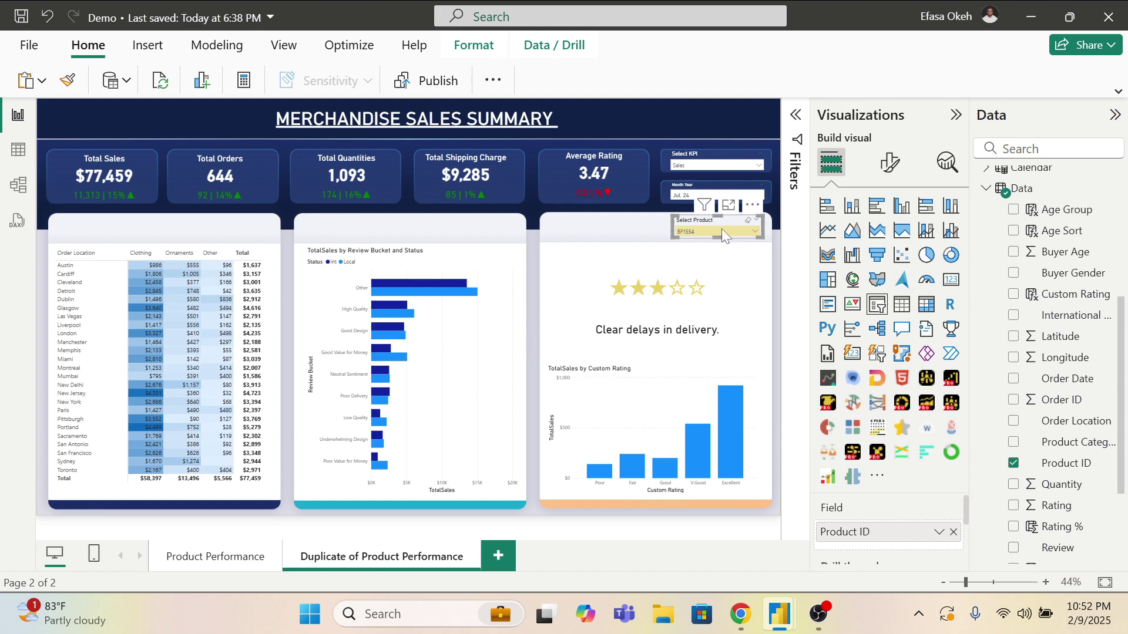
pyautogui.moveTo(722, 228); pyautogui.dragTo(618, 222)
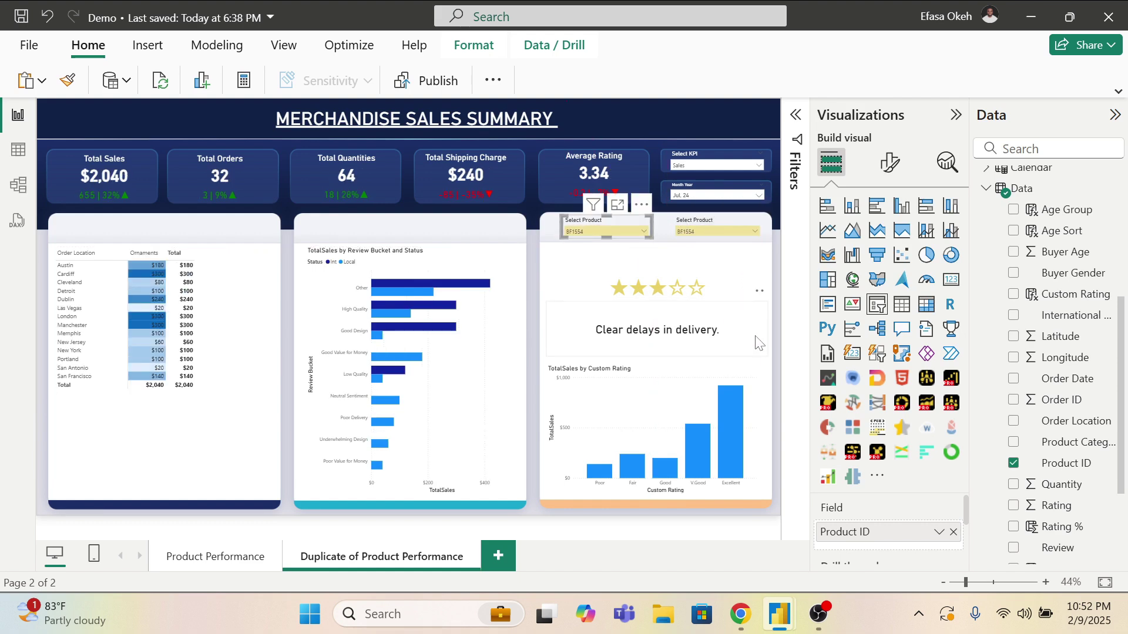
pyautogui.click(953, 532)
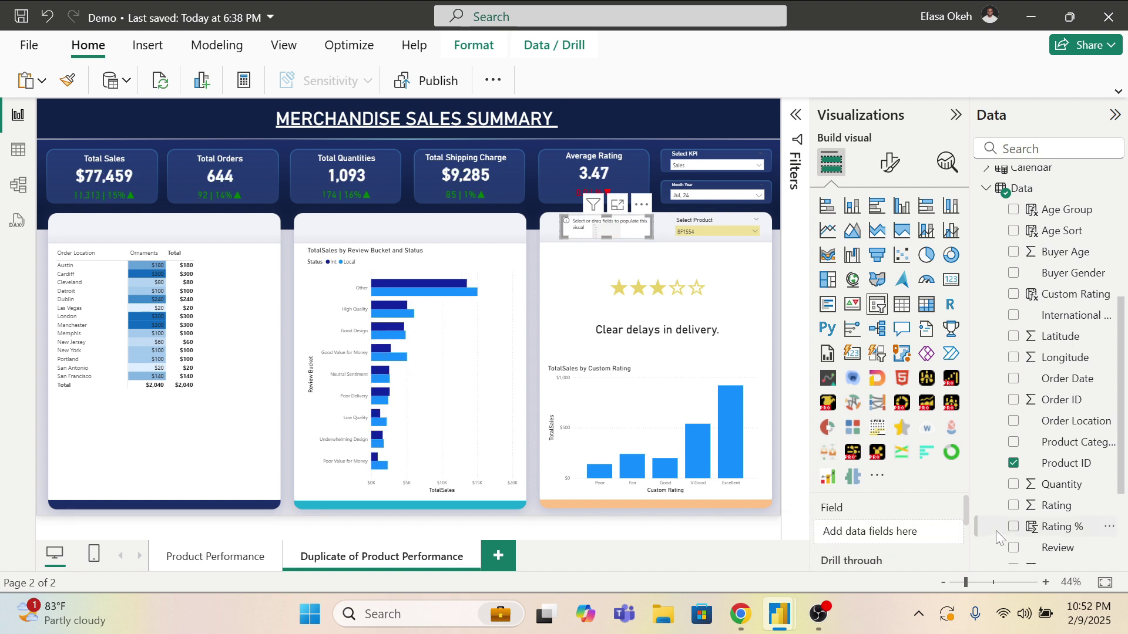
pyautogui.scroll(-3, 1059, 555)
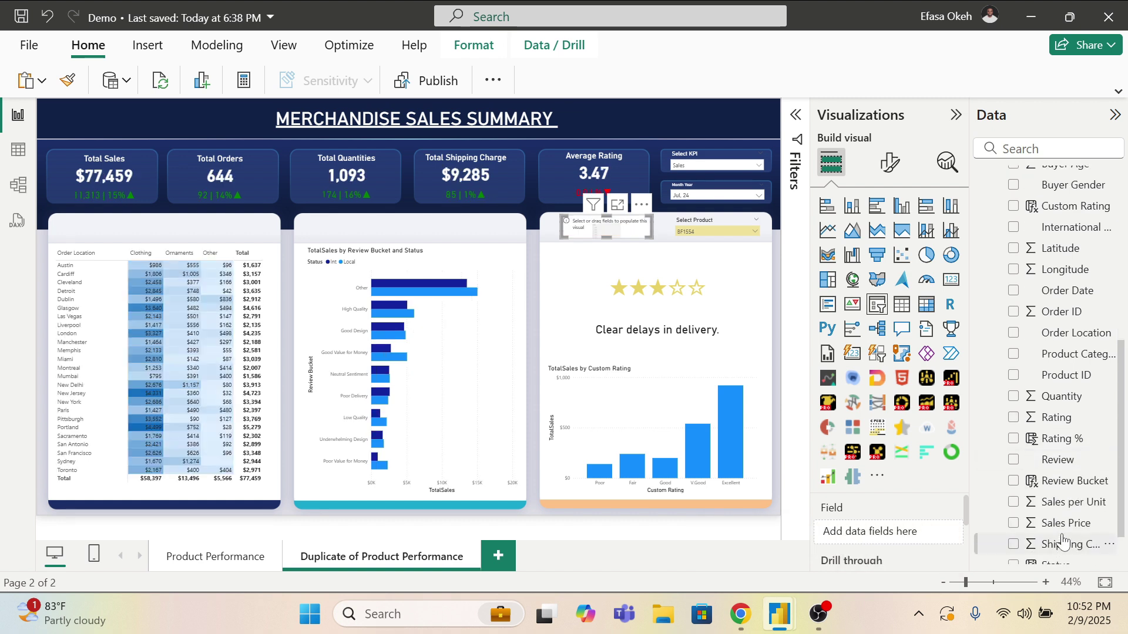
pyautogui.scroll(-2, 1065, 468)
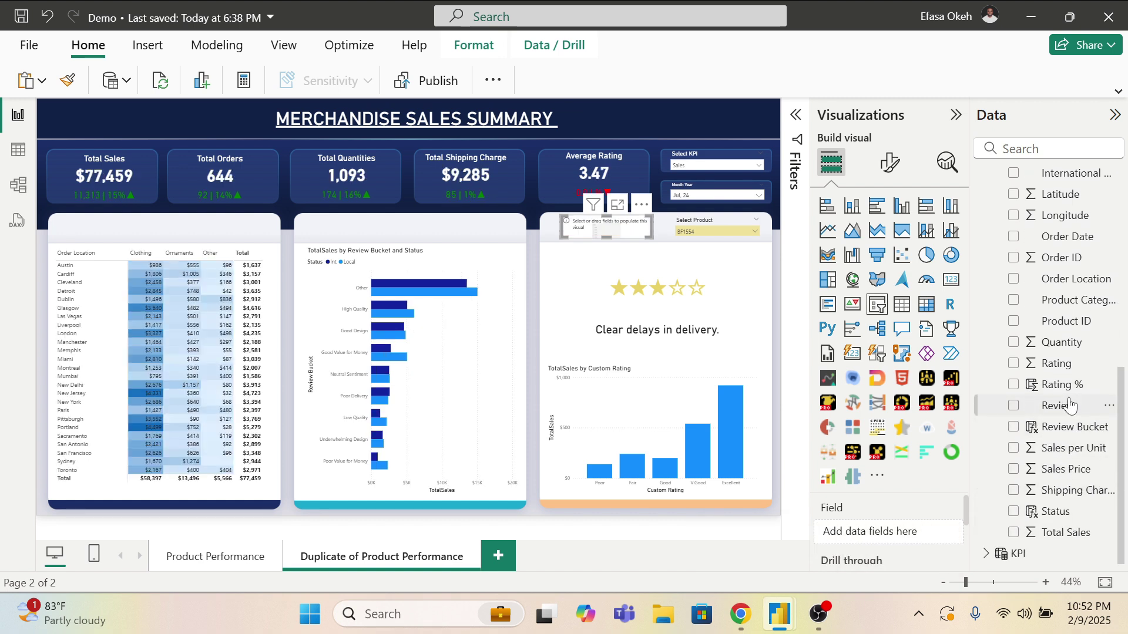
pyautogui.moveTo(1059, 411); pyautogui.dragTo(887, 533)
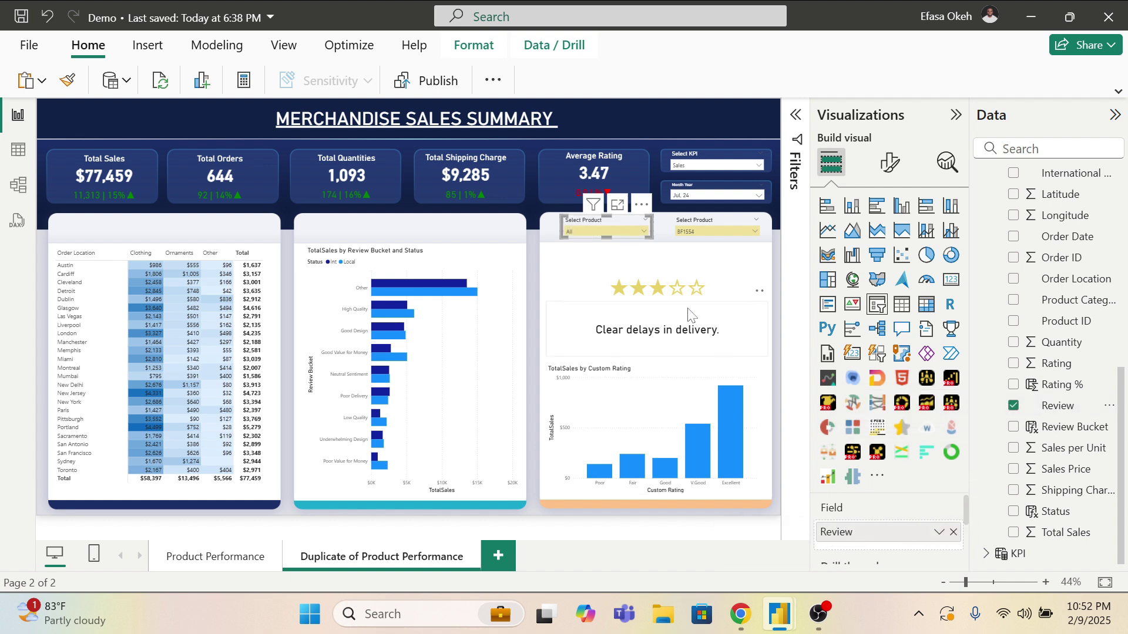
# Step: Filter the product slicer to BF1544, and test the Review slicer with the careless handling review and the great design review
pyautogui.click(694, 230)
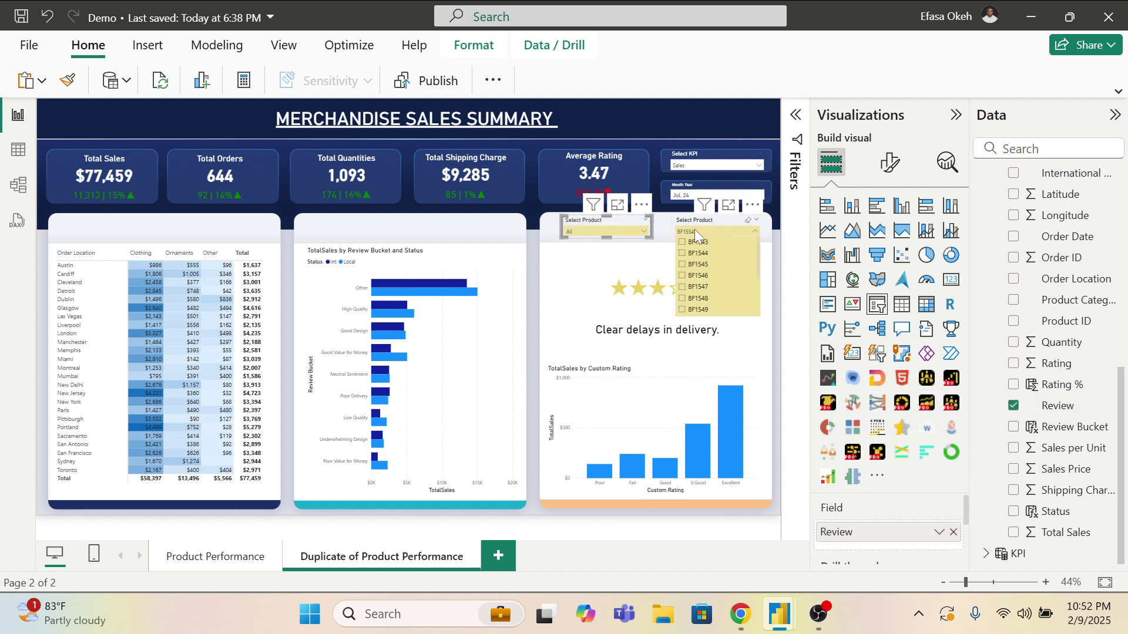
pyautogui.click(697, 253)
pyautogui.click(582, 232)
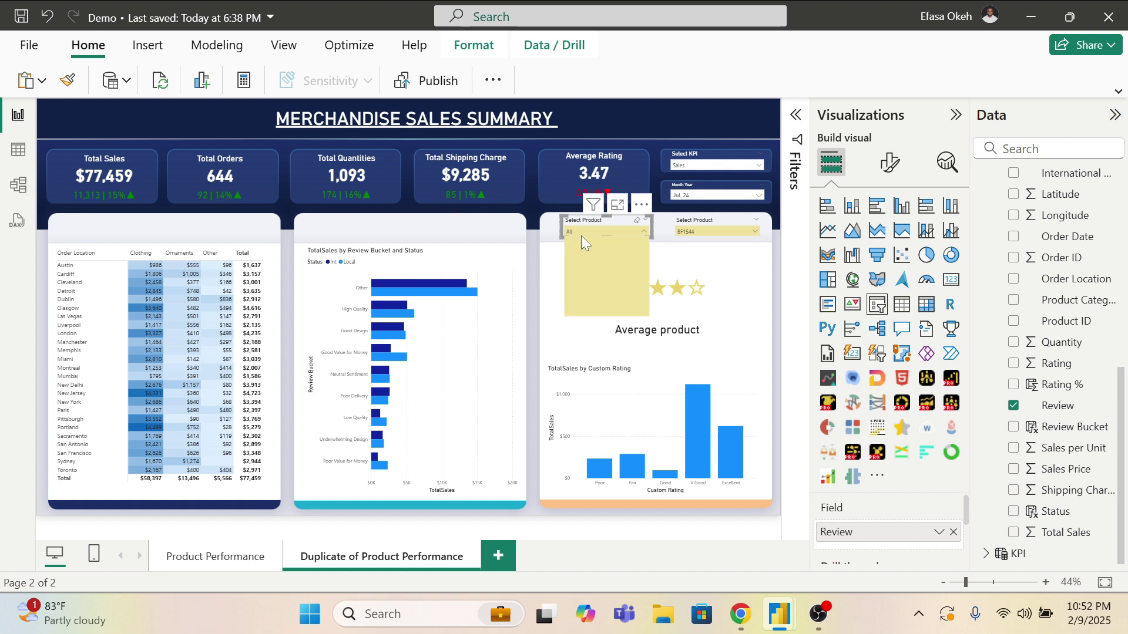
pyautogui.click(590, 253)
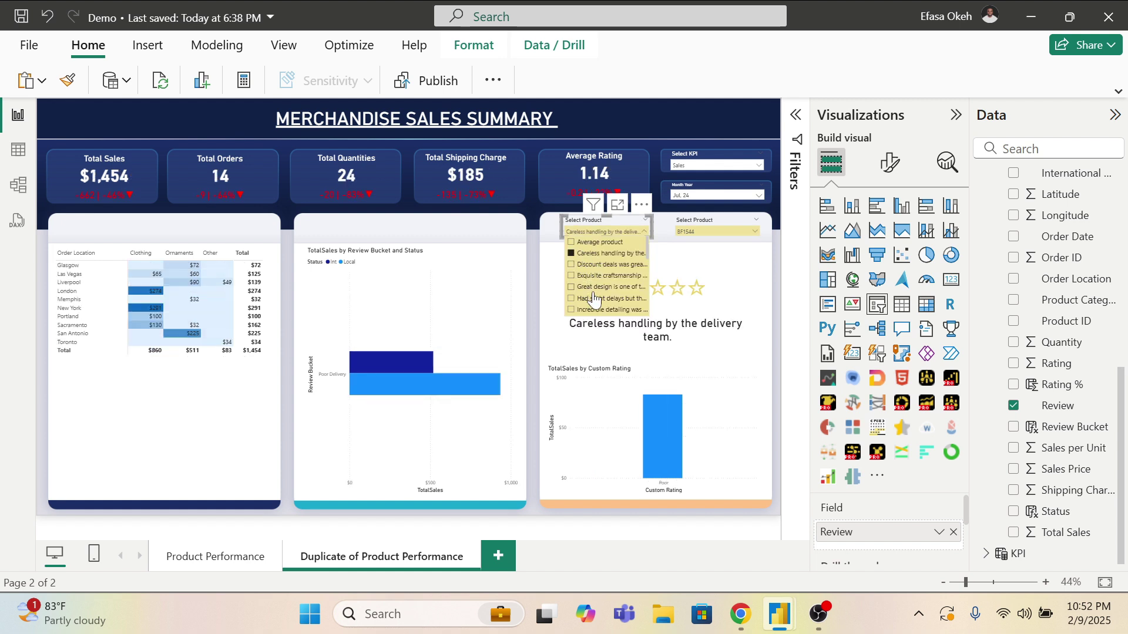
pyautogui.click(593, 286)
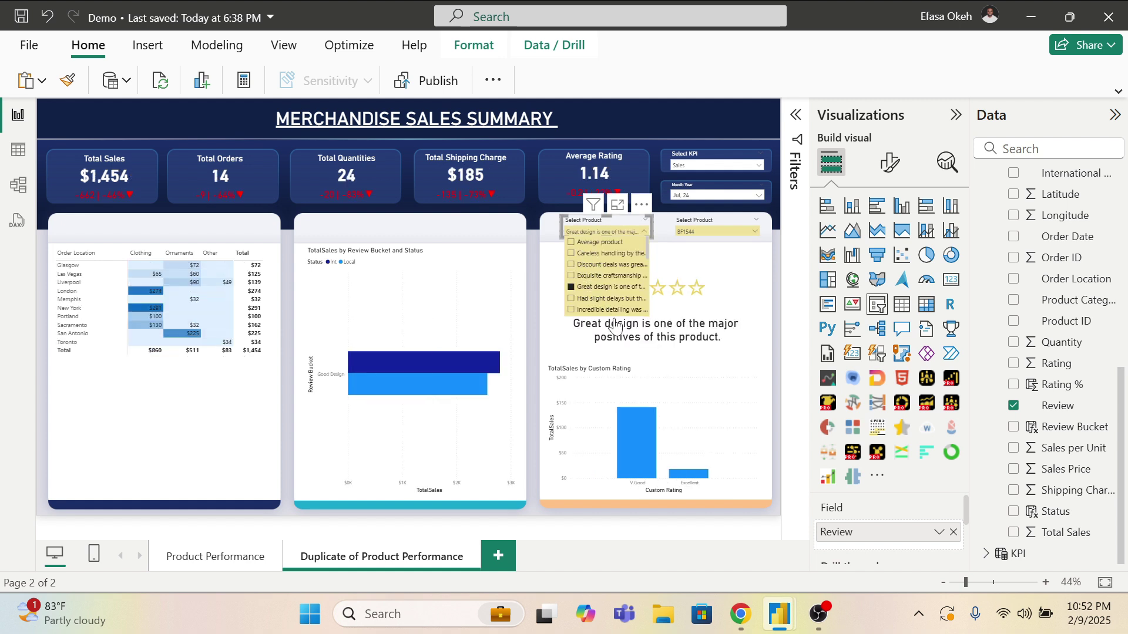
pyautogui.click(553, 238)
pyautogui.click(588, 232)
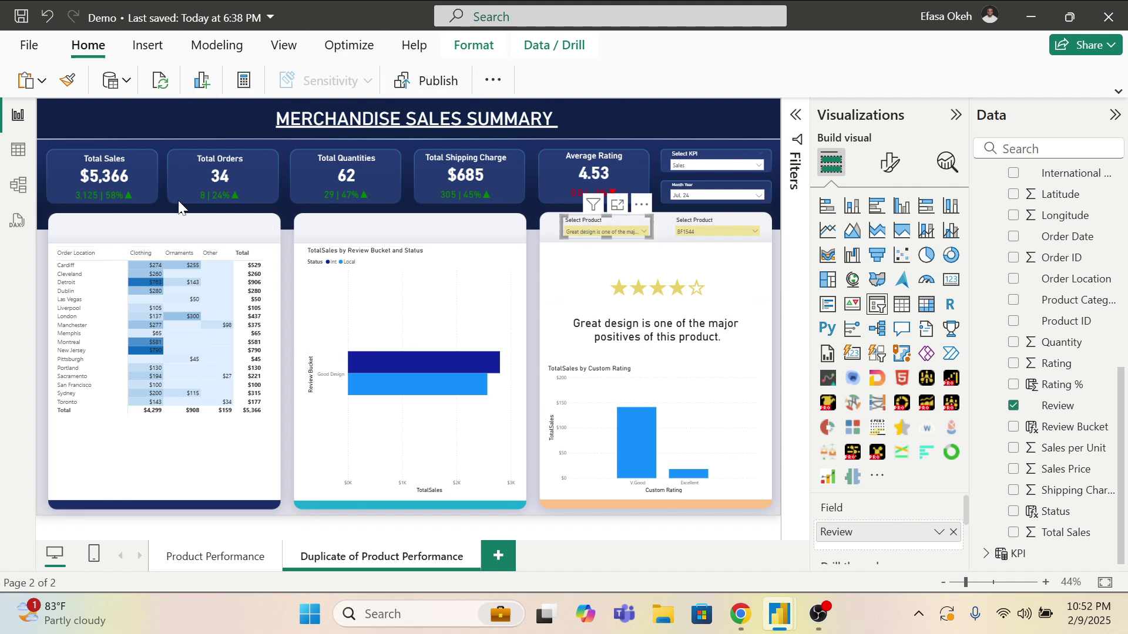
# Step: Edit the Review slicer's interactions so it does not filter the five KPI cards, from Total Sales to Average Rating
pyautogui.click(470, 46)
pyautogui.click(104, 79)
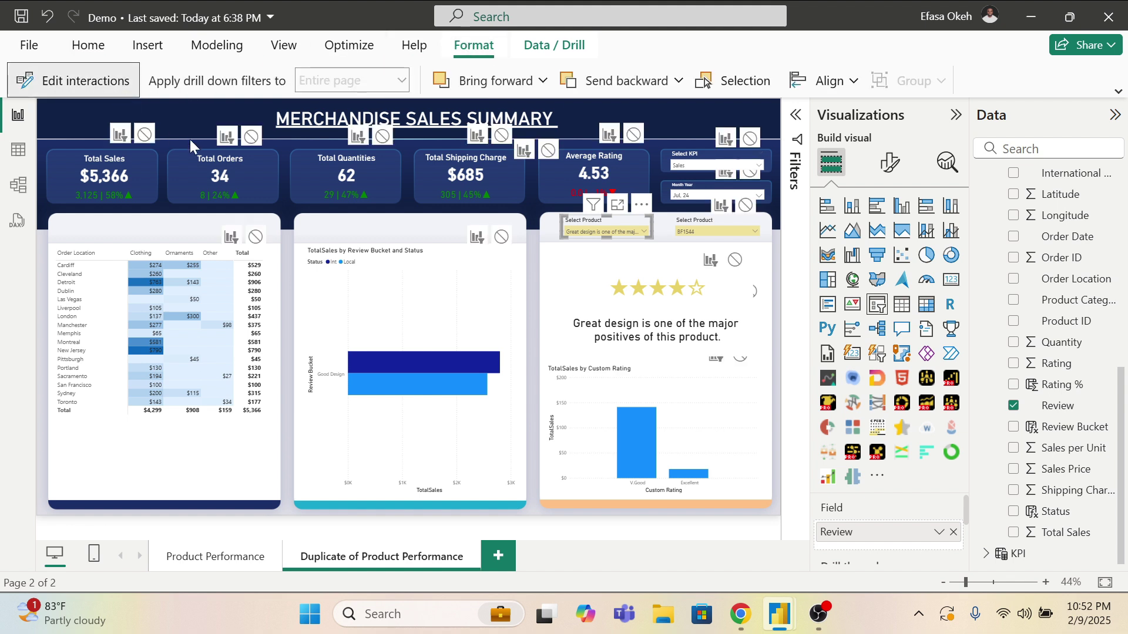
pyautogui.click(145, 136)
pyautogui.click(252, 137)
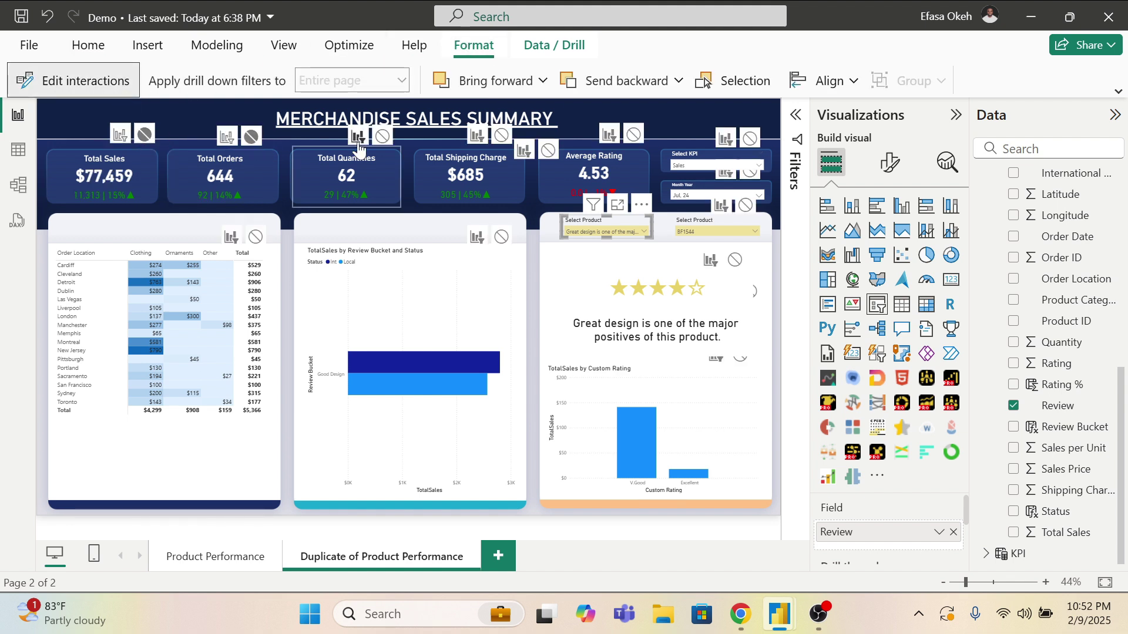
pyautogui.click(382, 136)
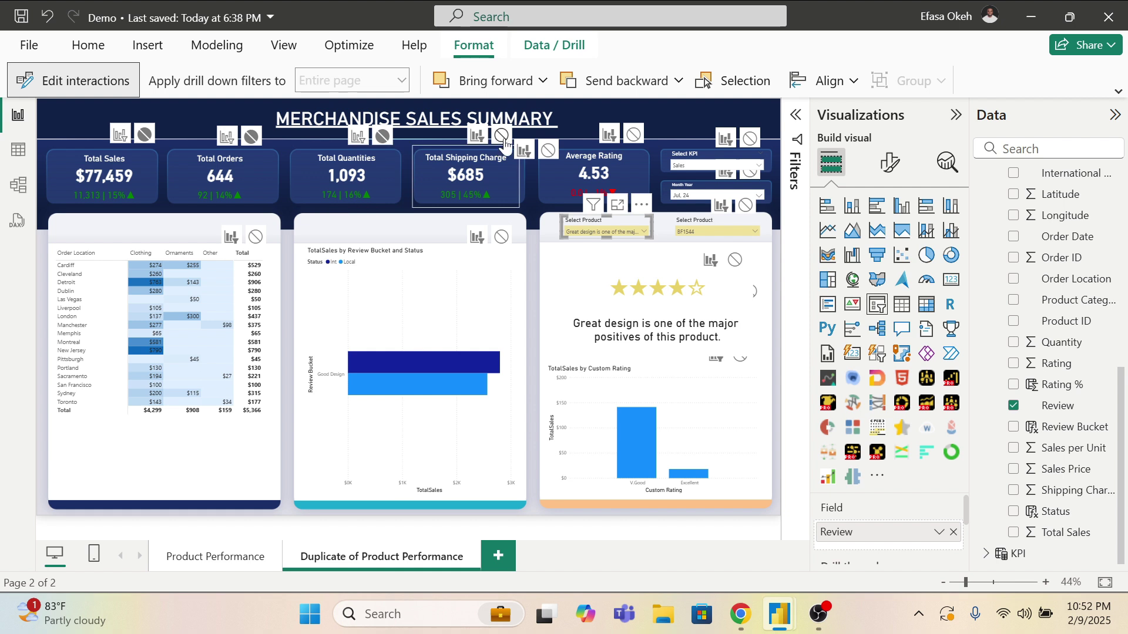
pyautogui.click(502, 136)
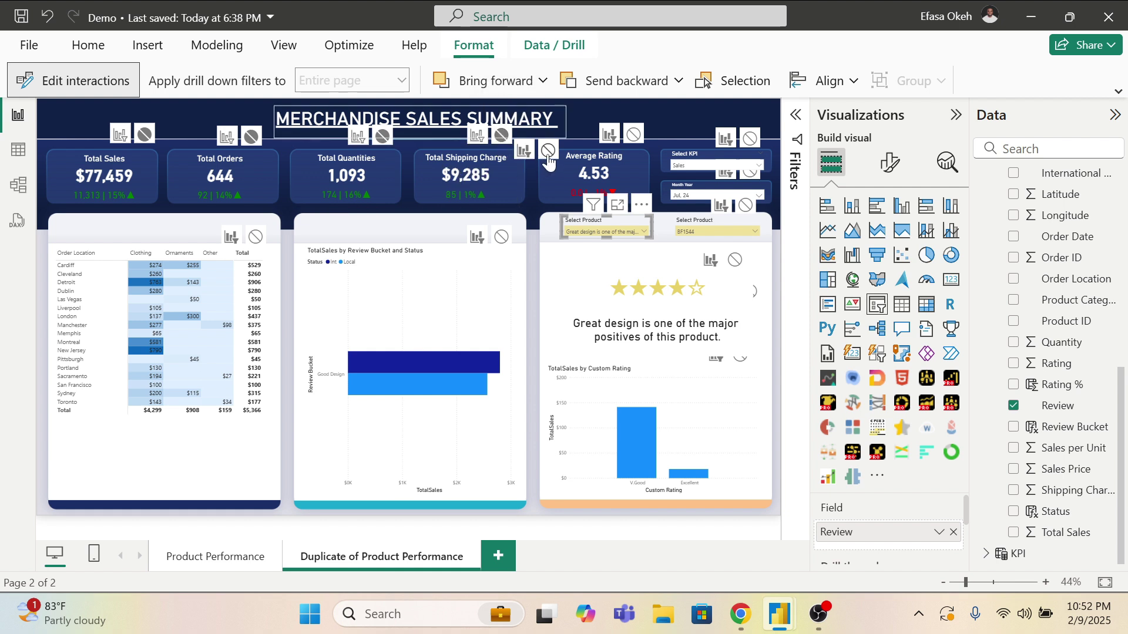
pyautogui.click(634, 136)
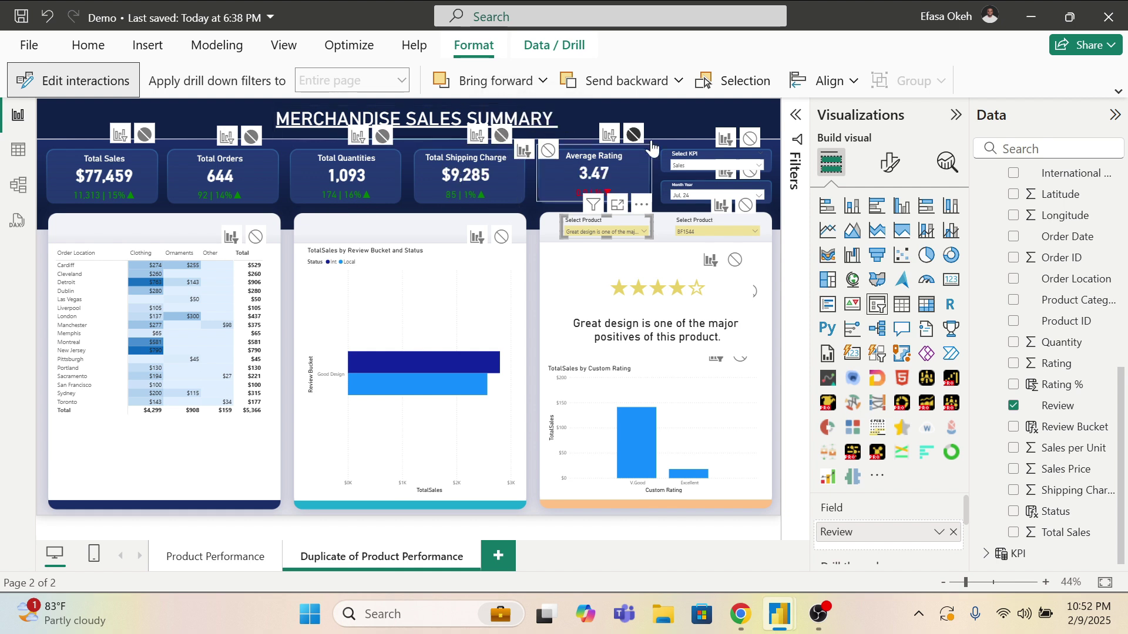
pyautogui.click(750, 143)
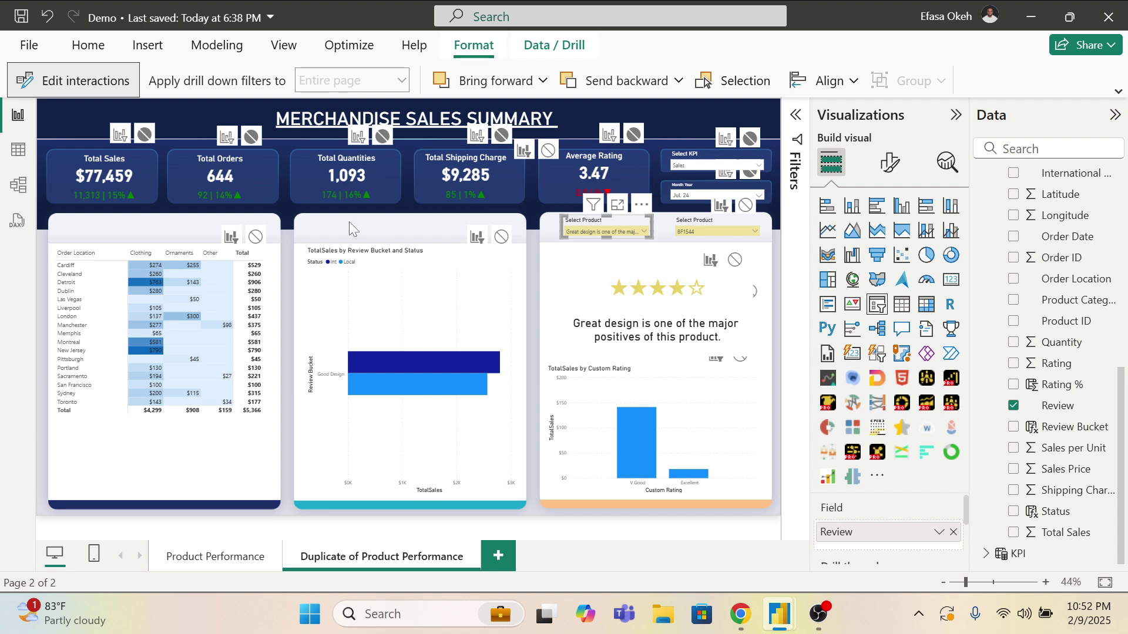
# Step: Stop the Review slicer from filtering the Order Location table, Review Bucket chart and Custom Rating chart, and finish editing interactions
pyautogui.click(256, 238)
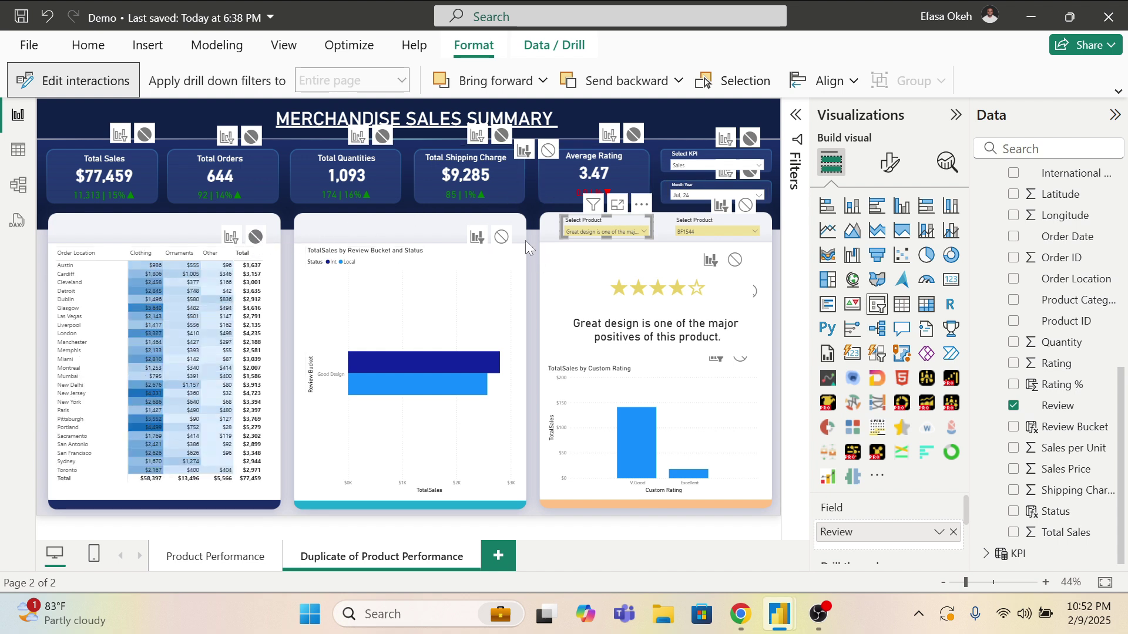
pyautogui.click(502, 238)
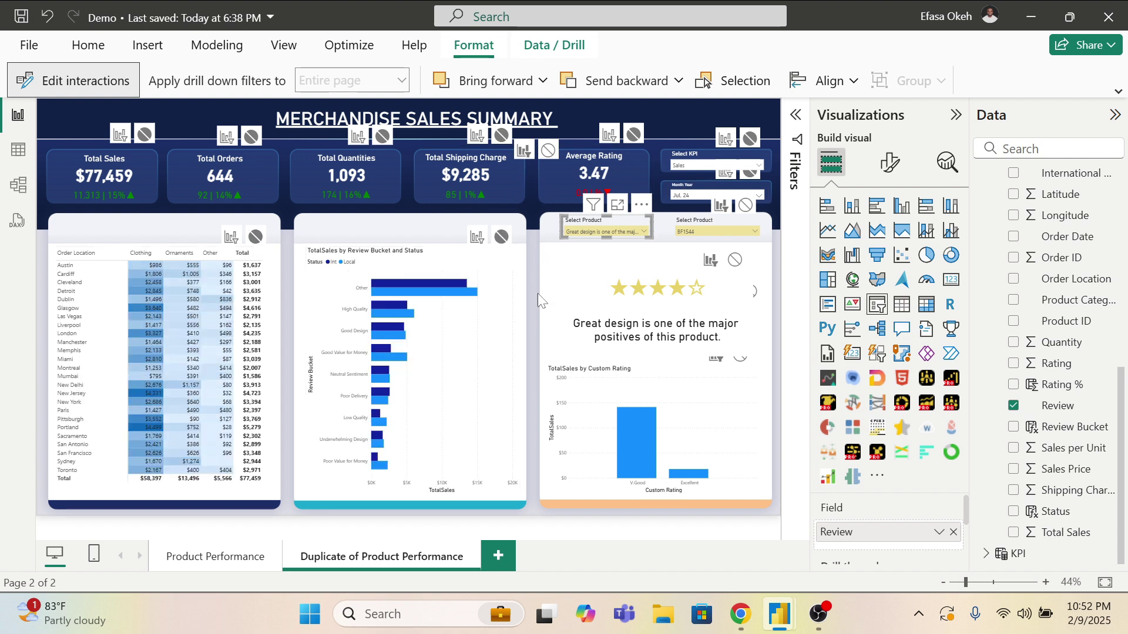
pyautogui.click(741, 361)
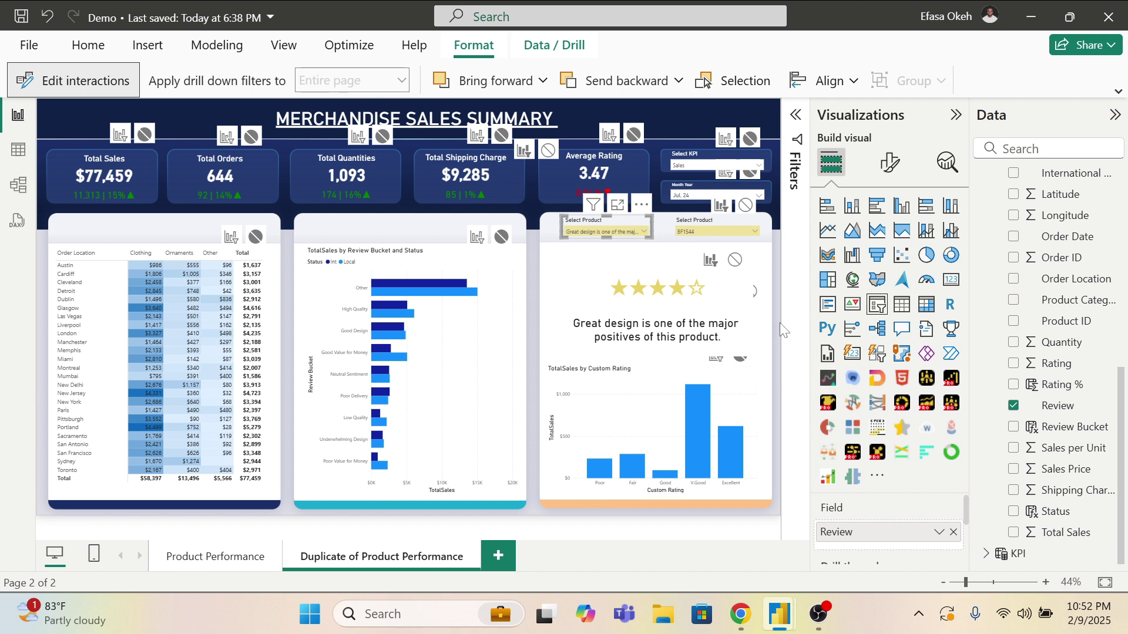
pyautogui.click(83, 81)
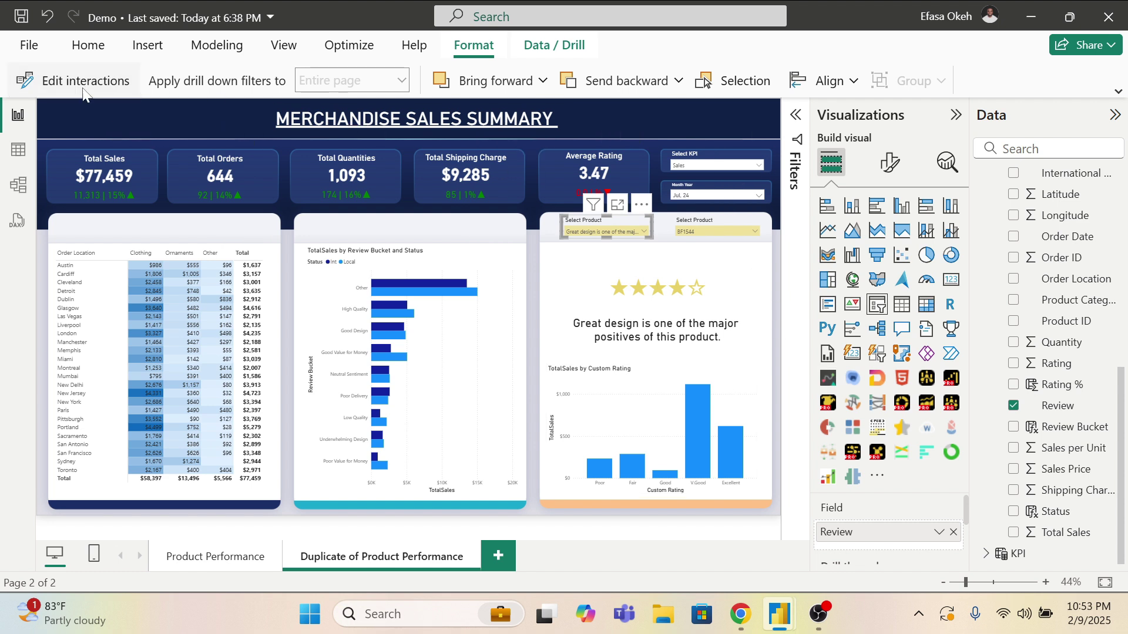
pyautogui.click(533, 273)
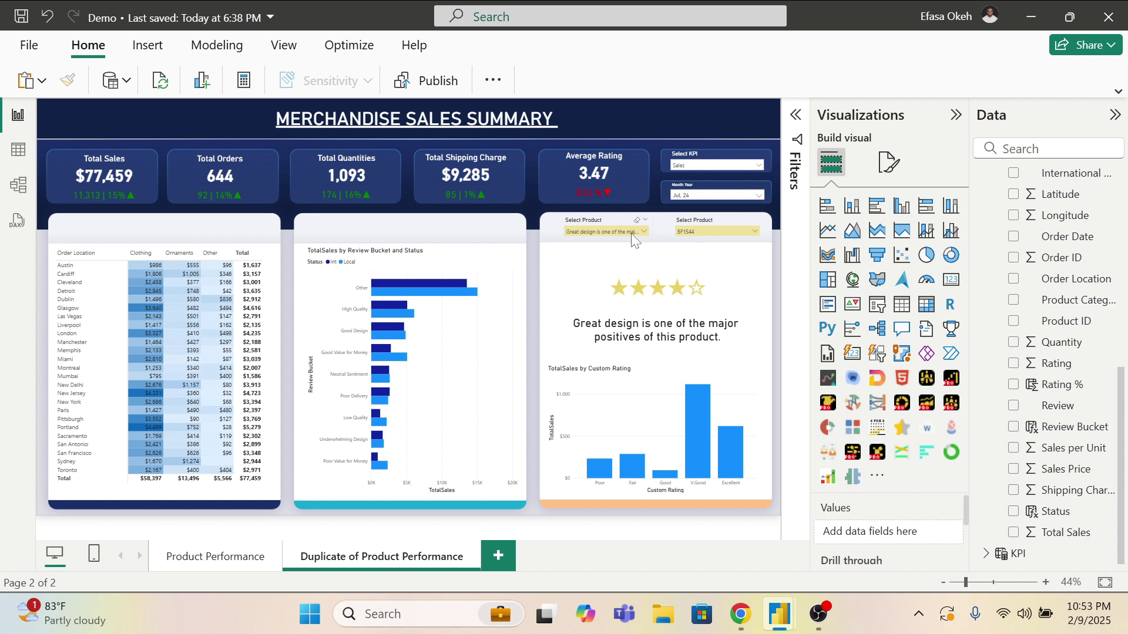
# Step: Test several reviews in the Review slicer, leave it filtered to "The Product exhibits good design.", and save the report
pyautogui.click(584, 231)
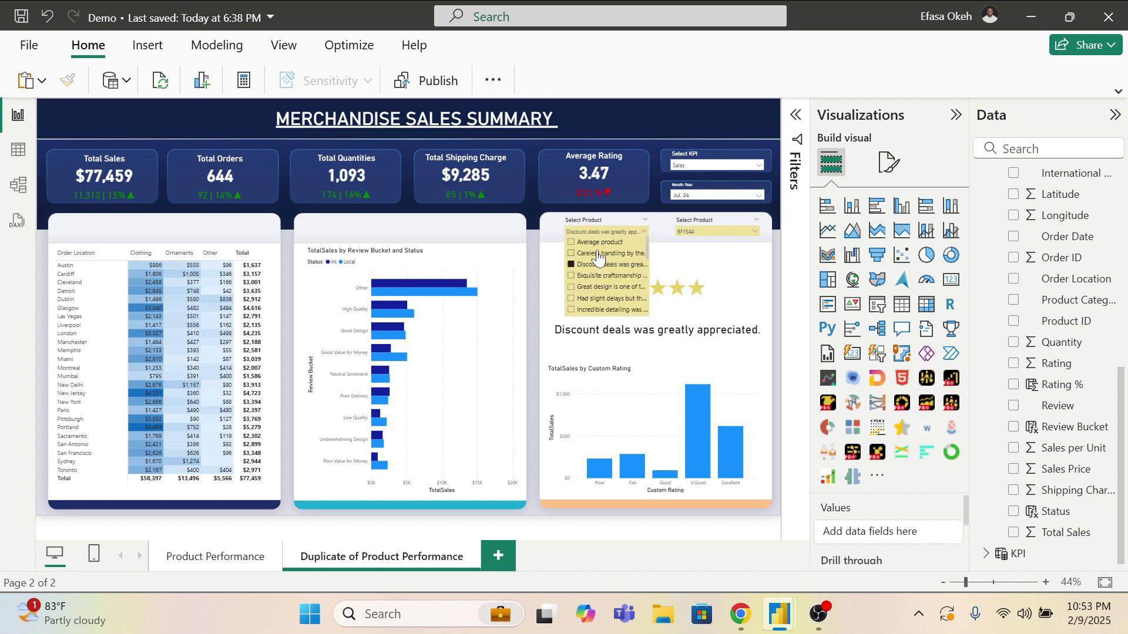
pyautogui.scroll(-3, 597, 305)
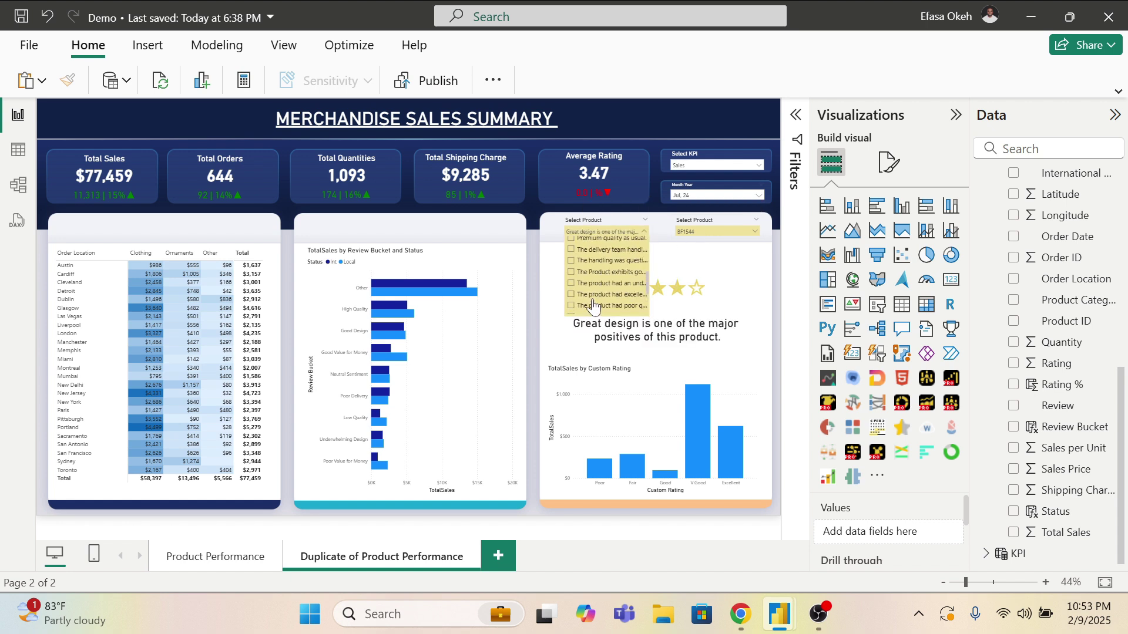
pyautogui.click(592, 295)
pyautogui.click(541, 306)
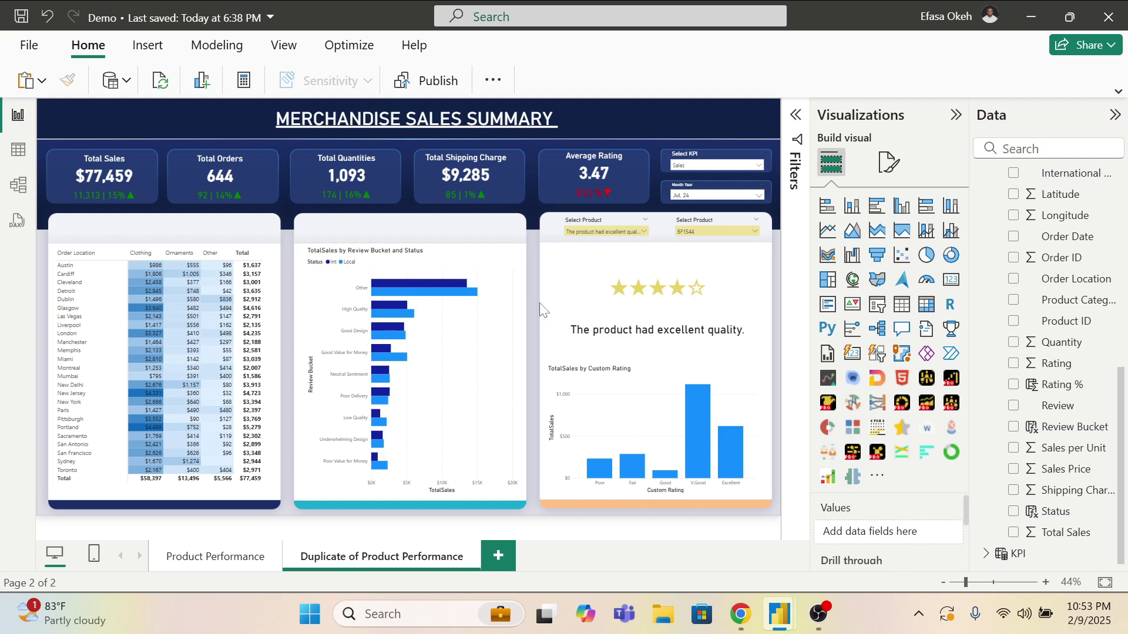
pyautogui.click(608, 233)
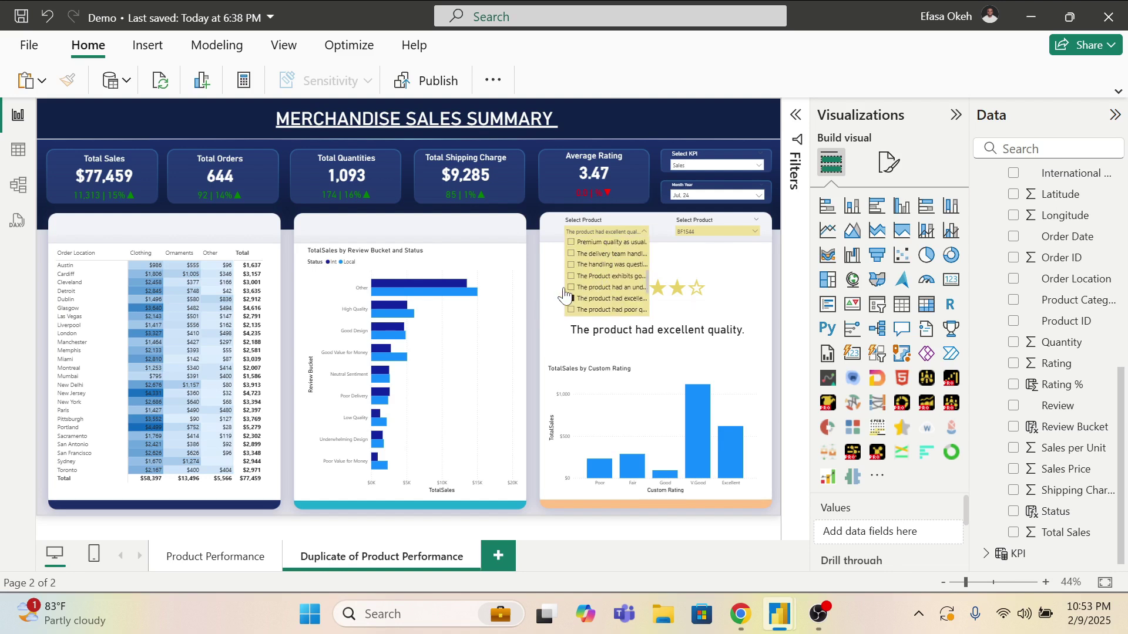
pyautogui.click(605, 300)
pyautogui.click(605, 276)
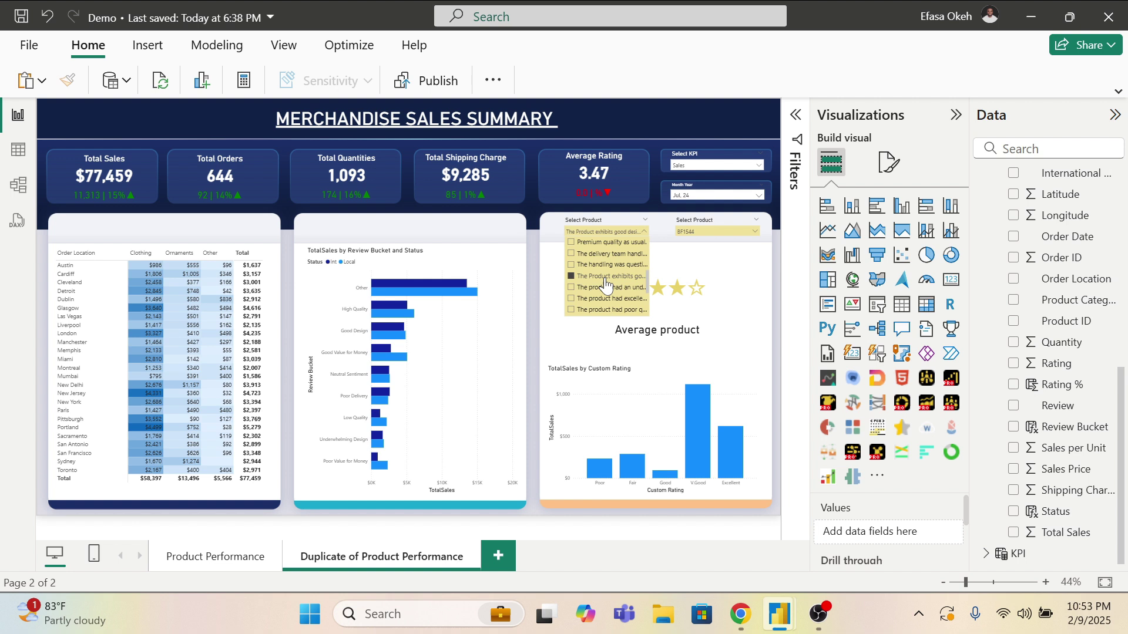
pyautogui.click(549, 288)
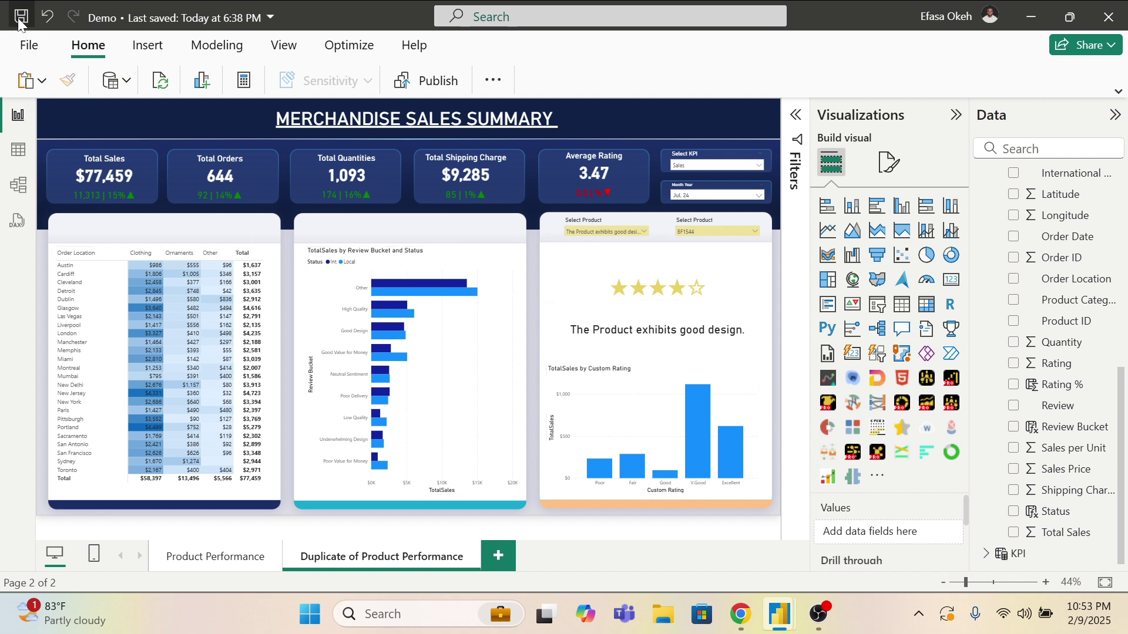
pyautogui.hotkey('ctrl', 's')
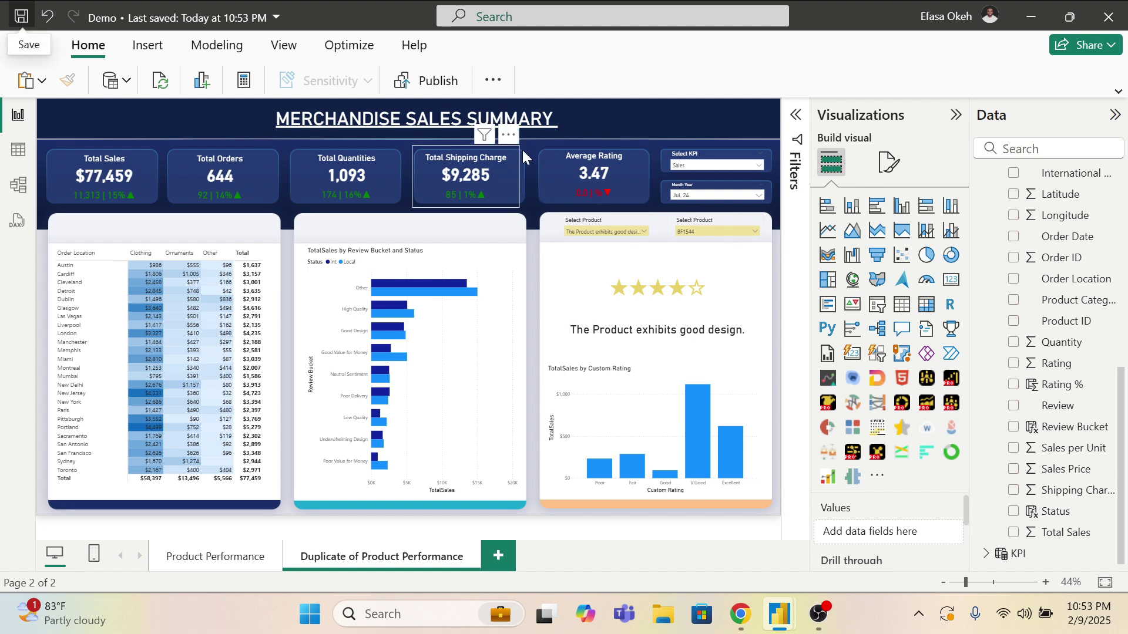
# Step: Move the MERCHANDISE SALES SUMMARY title to the left end of the page's header band
pyautogui.click(522, 127)
pyautogui.moveTo(555, 150); pyautogui.dragTo(326, 143)
pyautogui.click(615, 114)
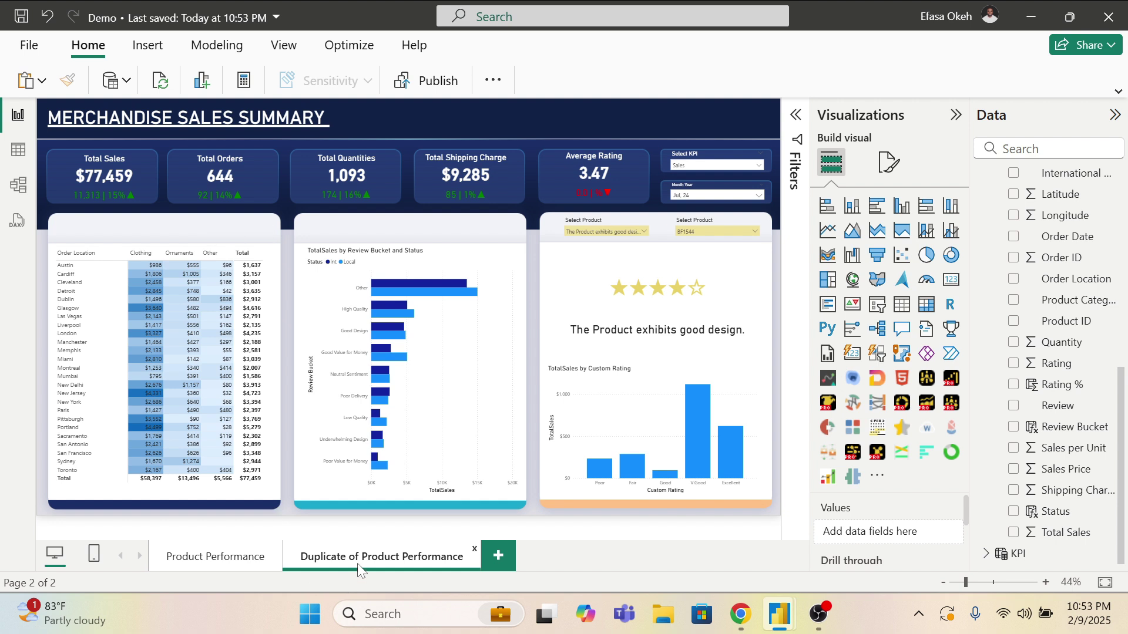
# Step: Rename the Duplicate of Product Performance page to "Region - Review and Ratings"
pyautogui.doubleClick(381, 556)
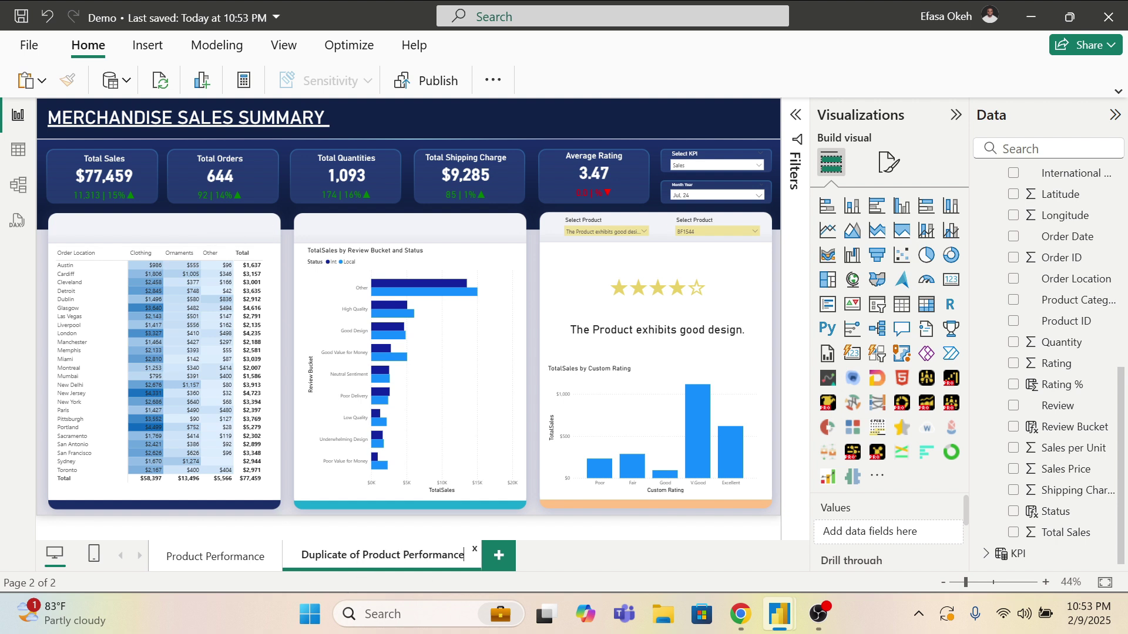
pyautogui.press('BackSpace')
pyautogui.press('BackSpace')
pyautogui.press('BackSpace')
pyautogui.press('BackSpace')
pyautogui.press('BackSpace')
pyautogui.press('BackSpace')
pyautogui.press('BackSpace')
pyautogui.press('BackSpace')
pyautogui.press('BackSpace')
pyautogui.press('BackSpace')
pyautogui.press('BackSpace')
pyautogui.press('BackSpace')
pyautogui.press('BackSpace')
pyautogui.press('BackSpace')
pyautogui.press('BackSpace')
pyautogui.press('BackSpace')
pyautogui.press('BackSpace')
pyautogui.press('BackSpace')
pyautogui.press('BackSpace')
pyautogui.press('BackSpace')
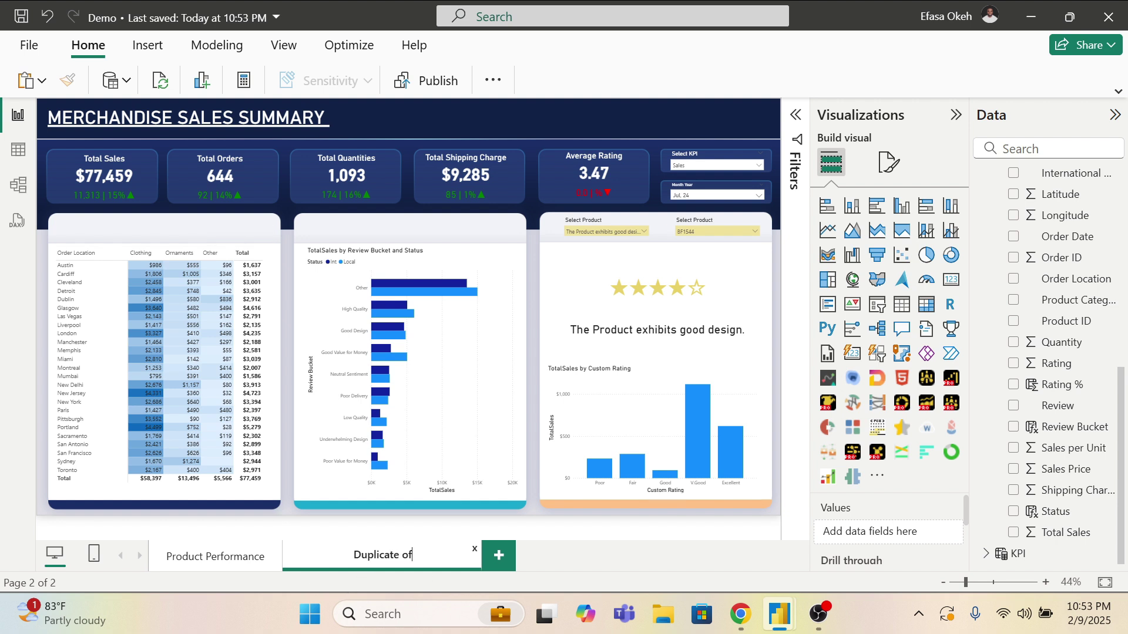
pyautogui.press('BackSpace')
pyautogui.press('BackSpace')
pyautogui.press('BackSpace')
pyautogui.press('BackSpace')
pyautogui.write('Region - Review and Ratings')
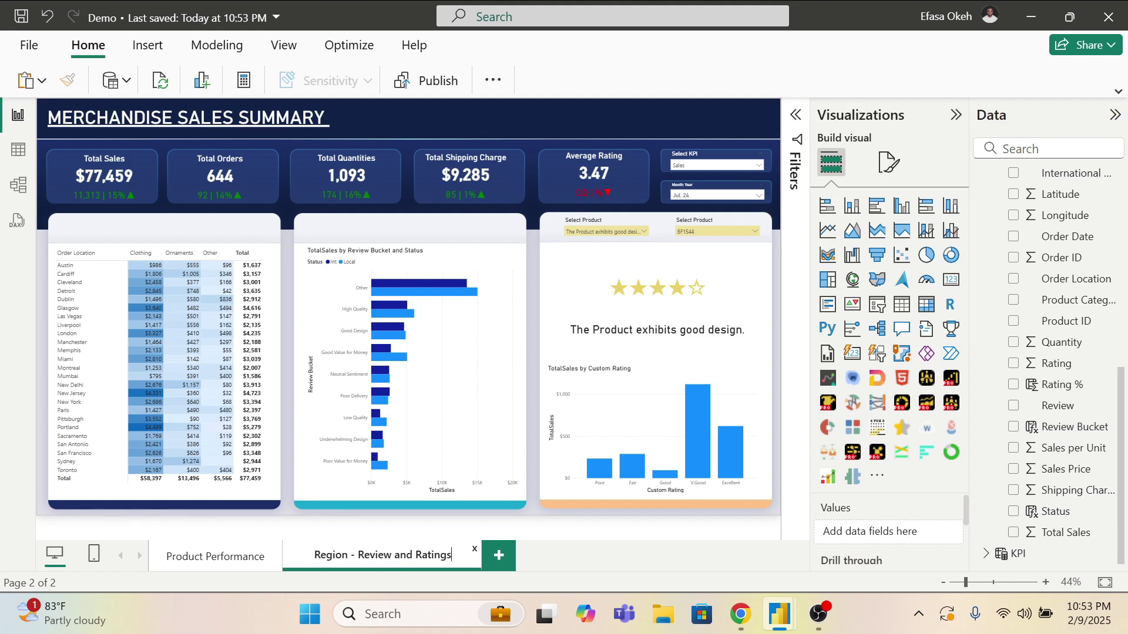
pyautogui.press('Return')
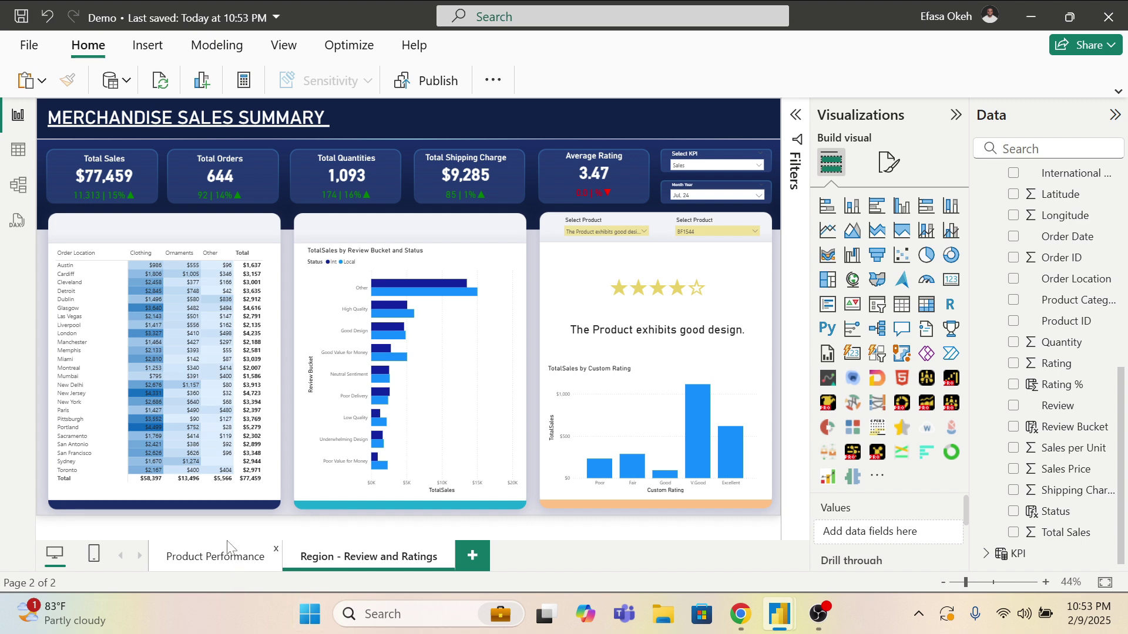
# Step: On the Product Performance page, move the MERCHANDISE SALES SUMMARY title to the left end of the header band
pyautogui.click(247, 555)
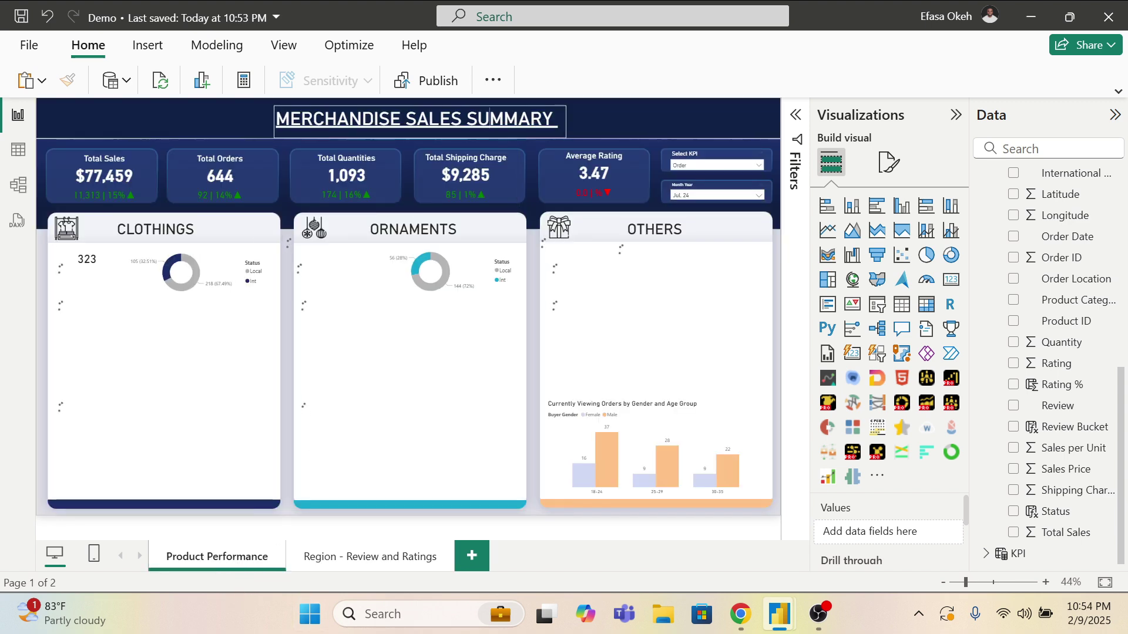
pyautogui.click(493, 117)
pyautogui.moveTo(557, 154); pyautogui.dragTo(327, 149)
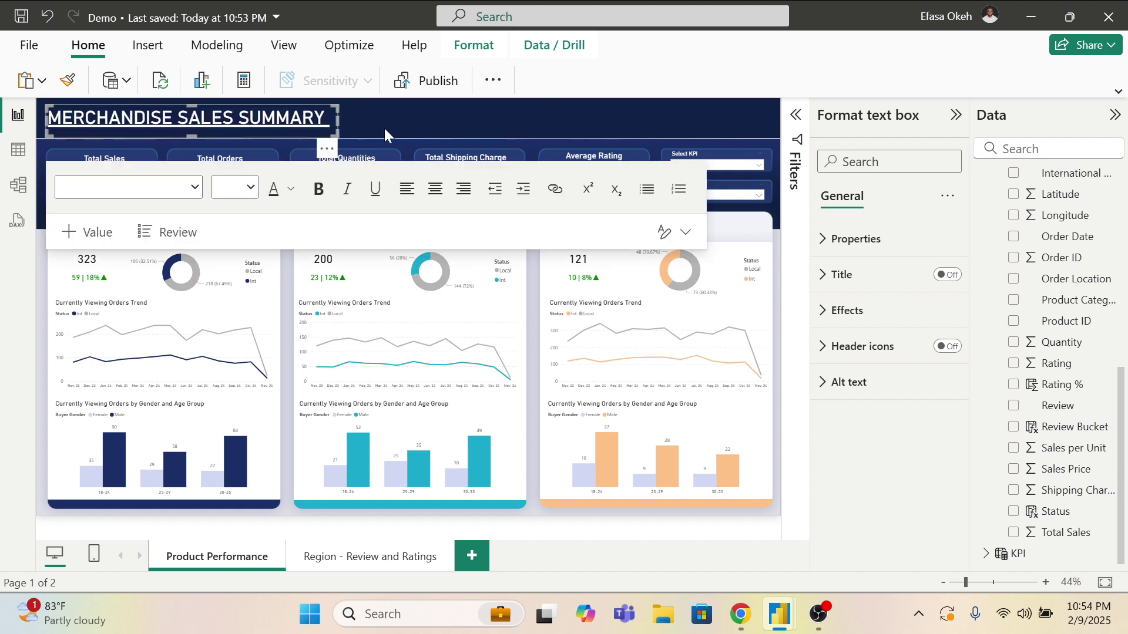
pyautogui.click(417, 115)
# Step: Insert a page navigator on the Product Performance page and place it in the header band just right of the title
pyautogui.click(147, 46)
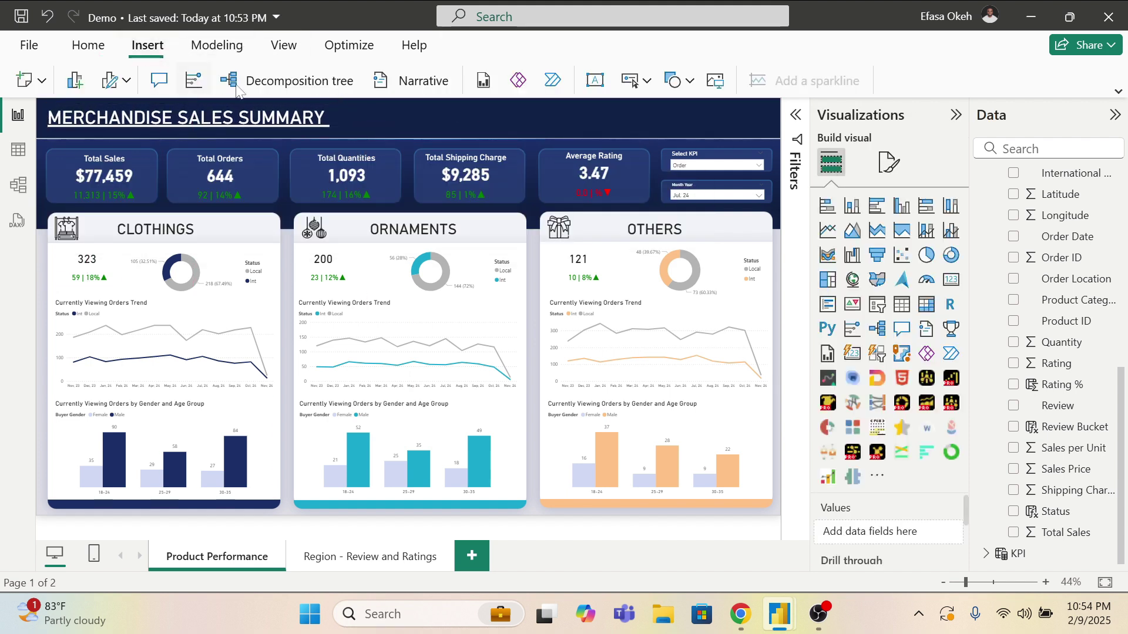
pyautogui.click(640, 82)
pyautogui.moveTo(705, 441)
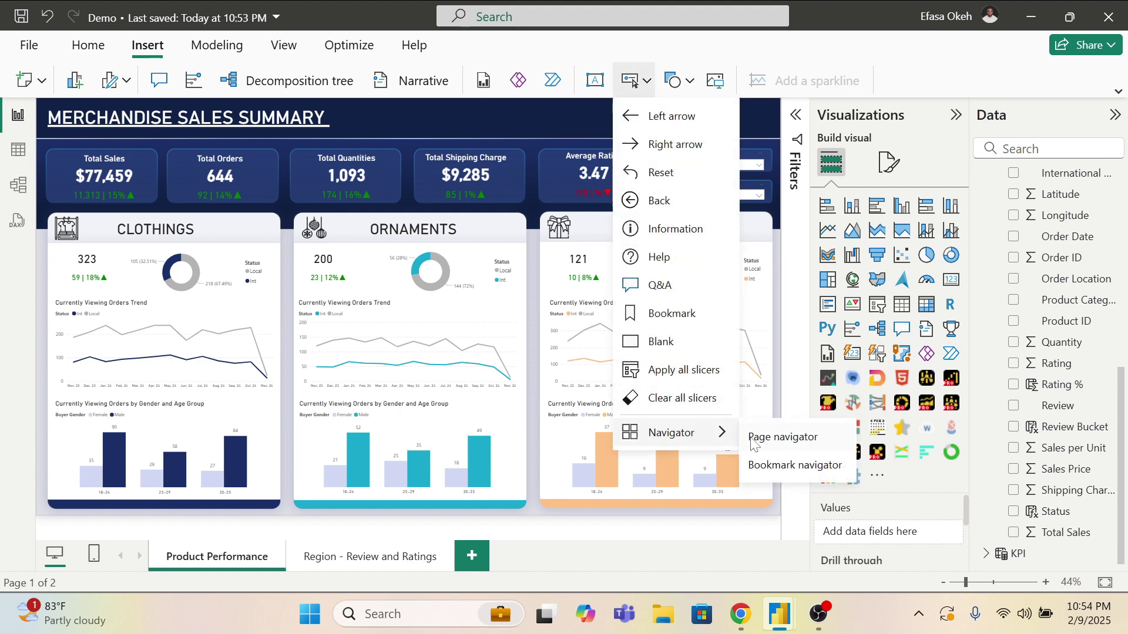
pyautogui.click(784, 439)
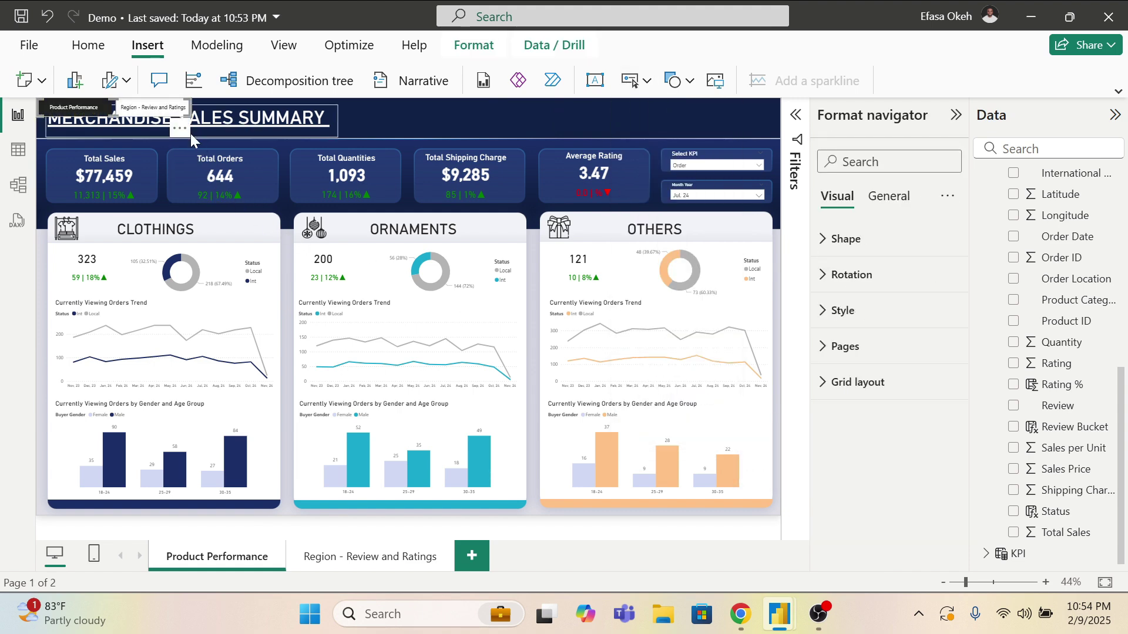
pyautogui.moveTo(225, 139); pyautogui.dragTo(563, 144)
pyautogui.click(672, 122)
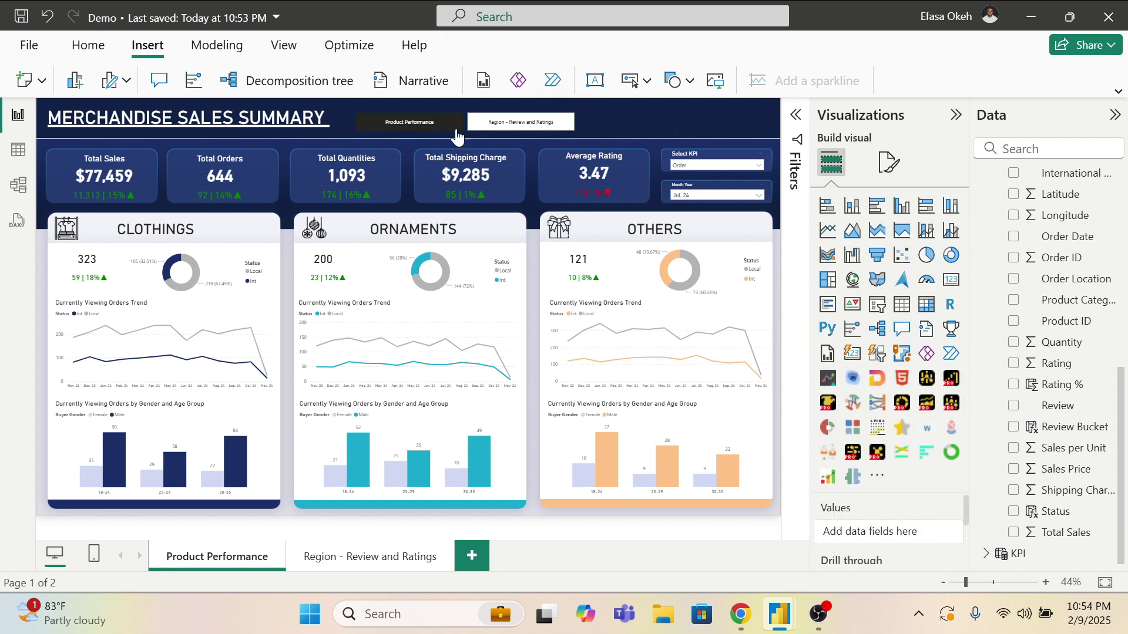
pyautogui.click(573, 126)
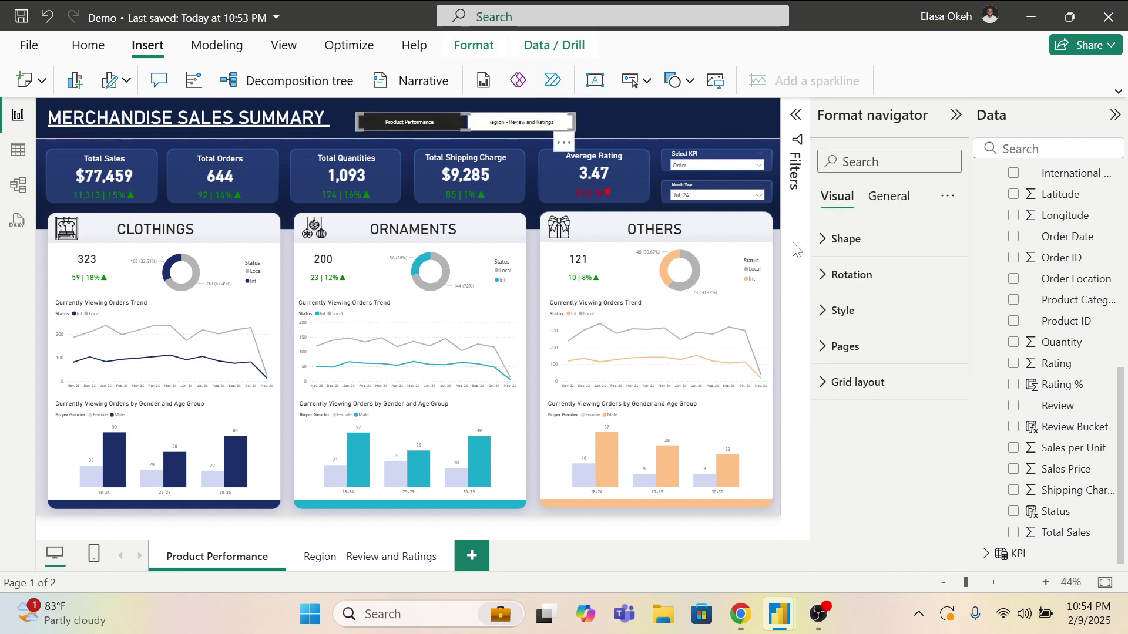
# Step: Set the page navigator's default-state button text to the DIN font at size 12
pyautogui.click(851, 328)
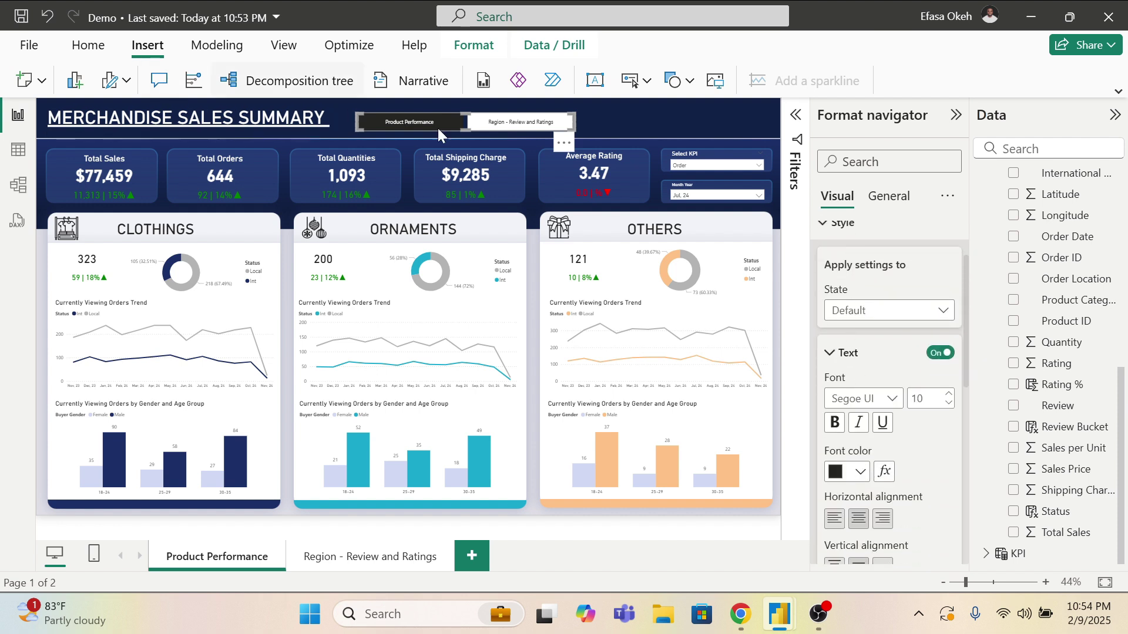
pyautogui.scroll(-4, 872, 430)
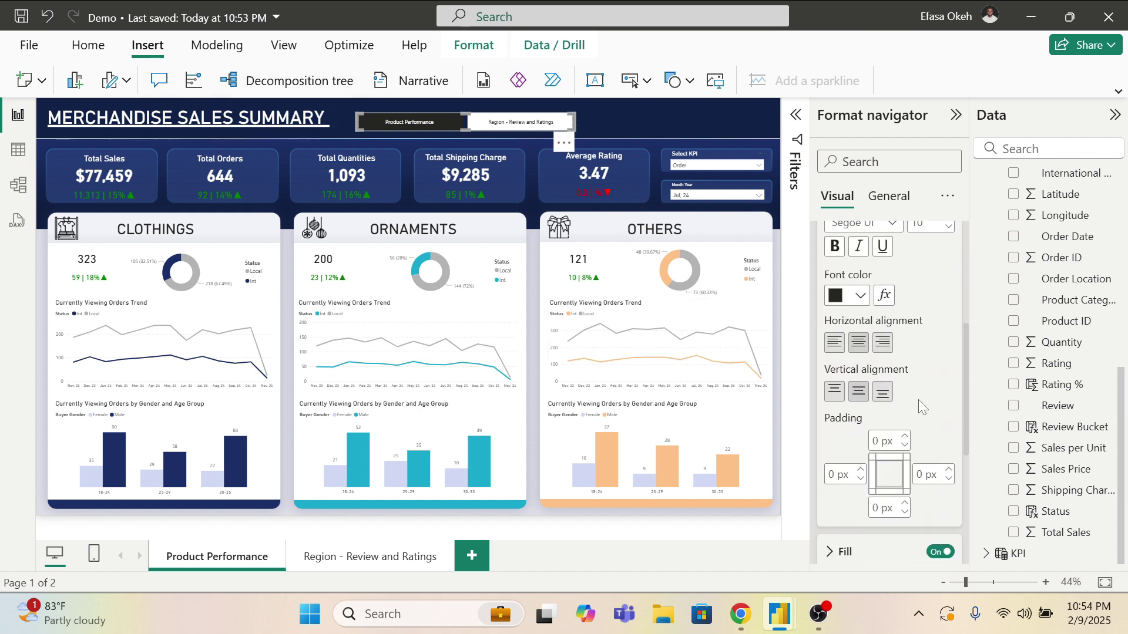
pyautogui.scroll(1, 921, 364)
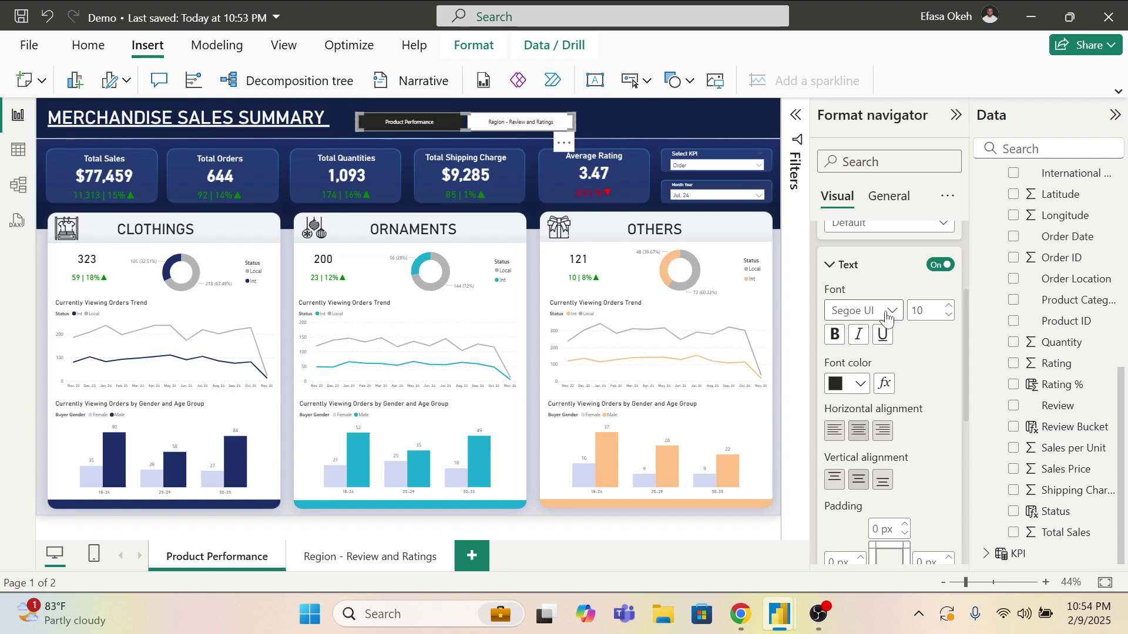
pyautogui.click(868, 312)
pyautogui.click(840, 72)
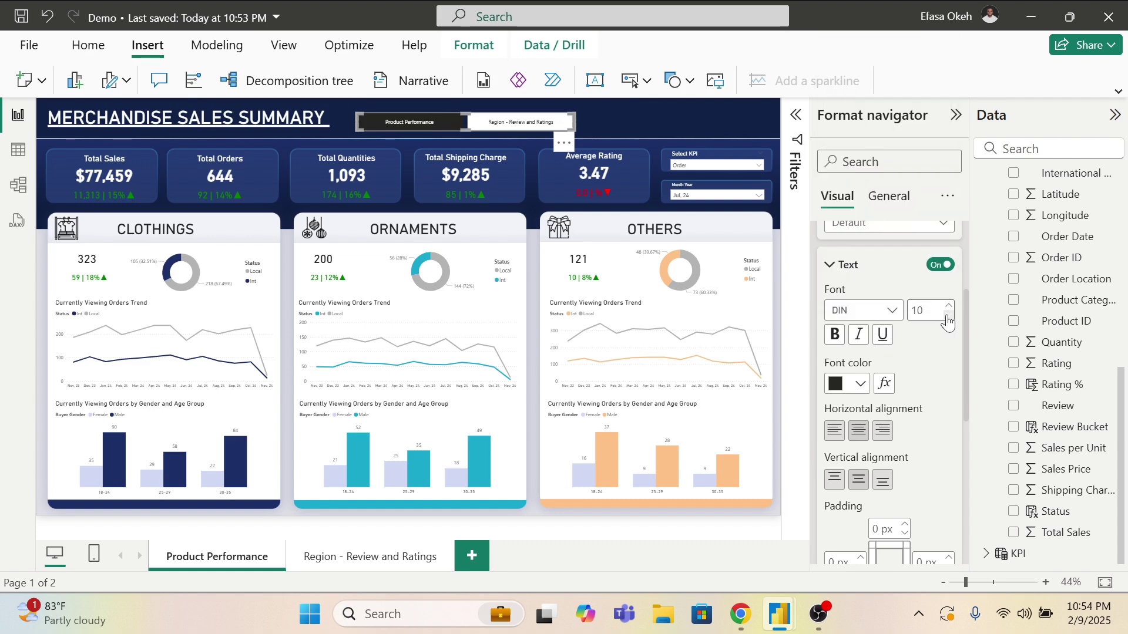
pyautogui.scroll(-3, 937, 327)
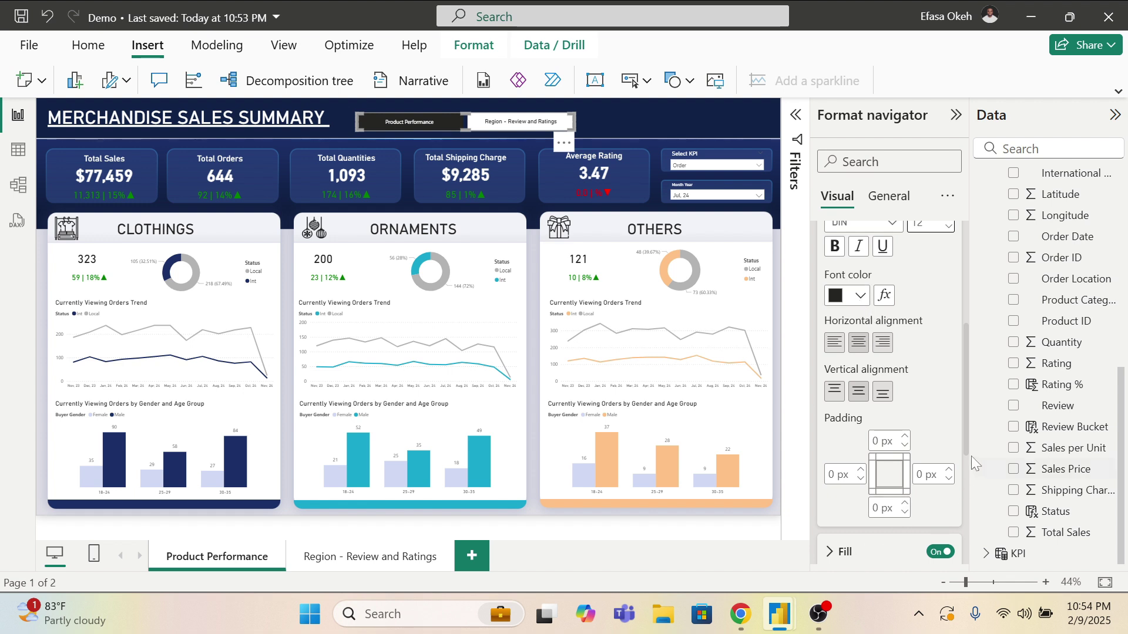
# Step: Fill the page navigator's default-state buttons with the light grey one shade darker than the palest theme grey
pyautogui.scroll(-3, 968, 464)
pyautogui.click(841, 360)
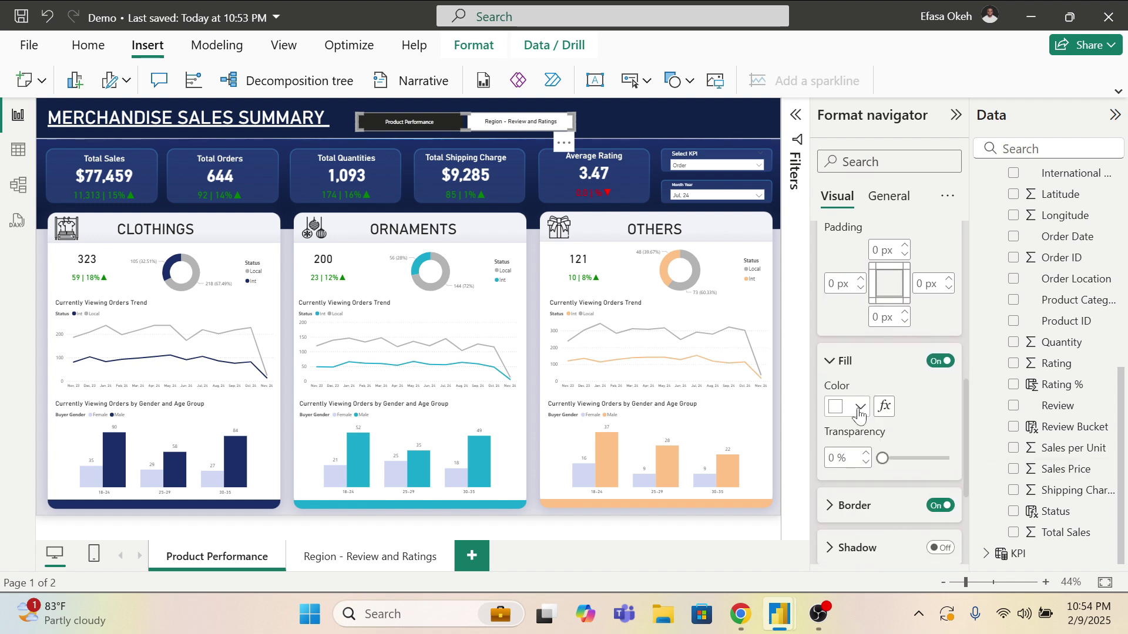
pyautogui.click(860, 407)
pyautogui.click(847, 169)
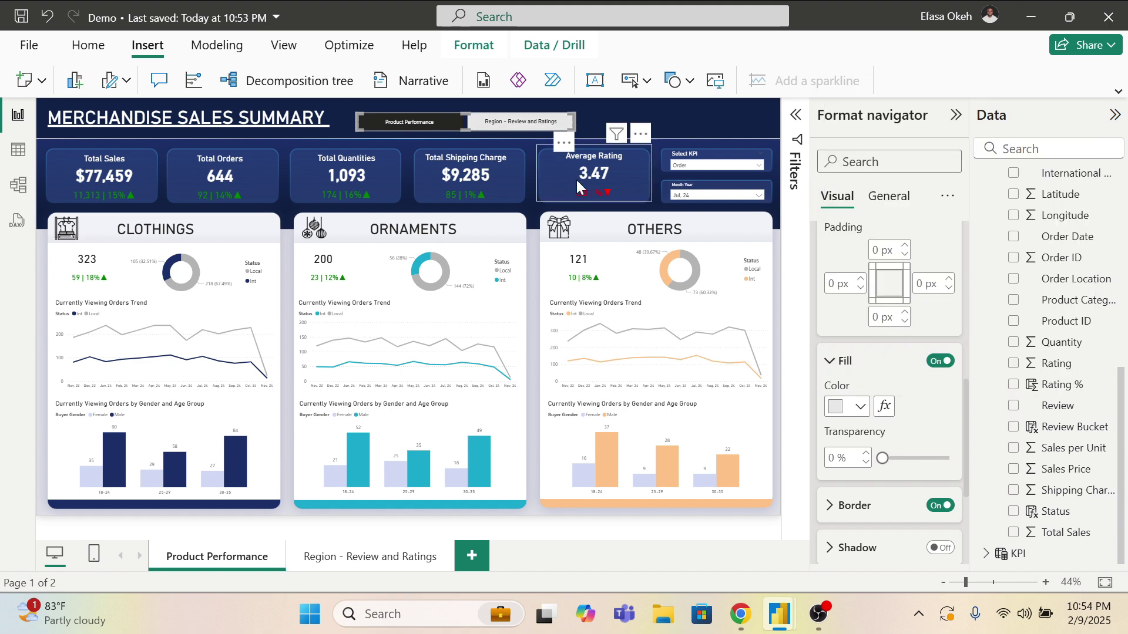
pyautogui.click(849, 406)
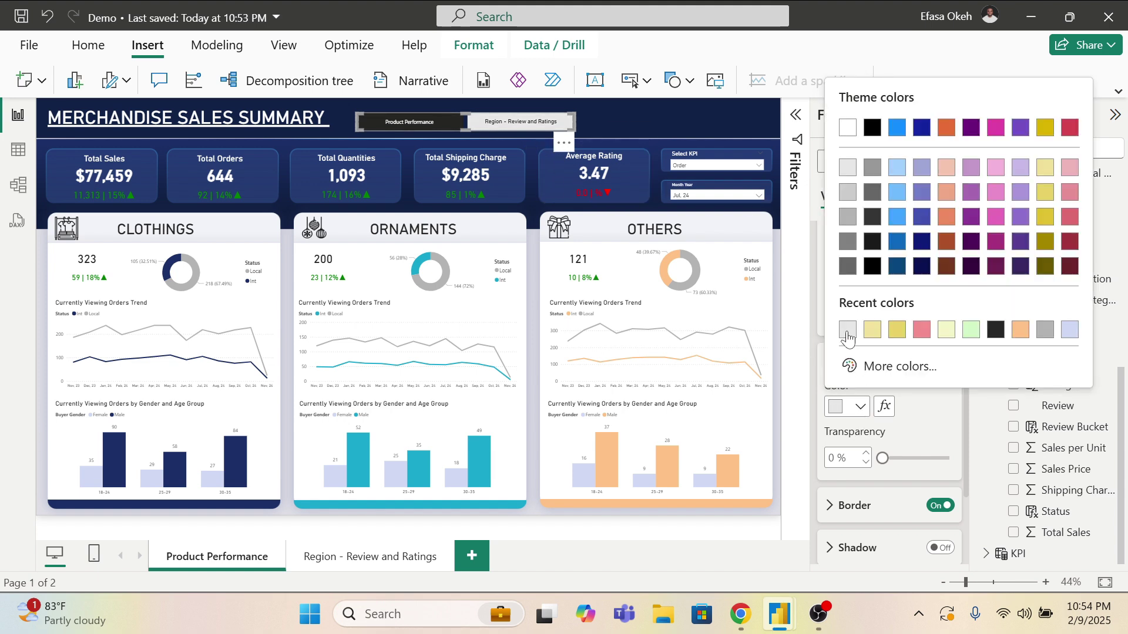
pyautogui.click(849, 195)
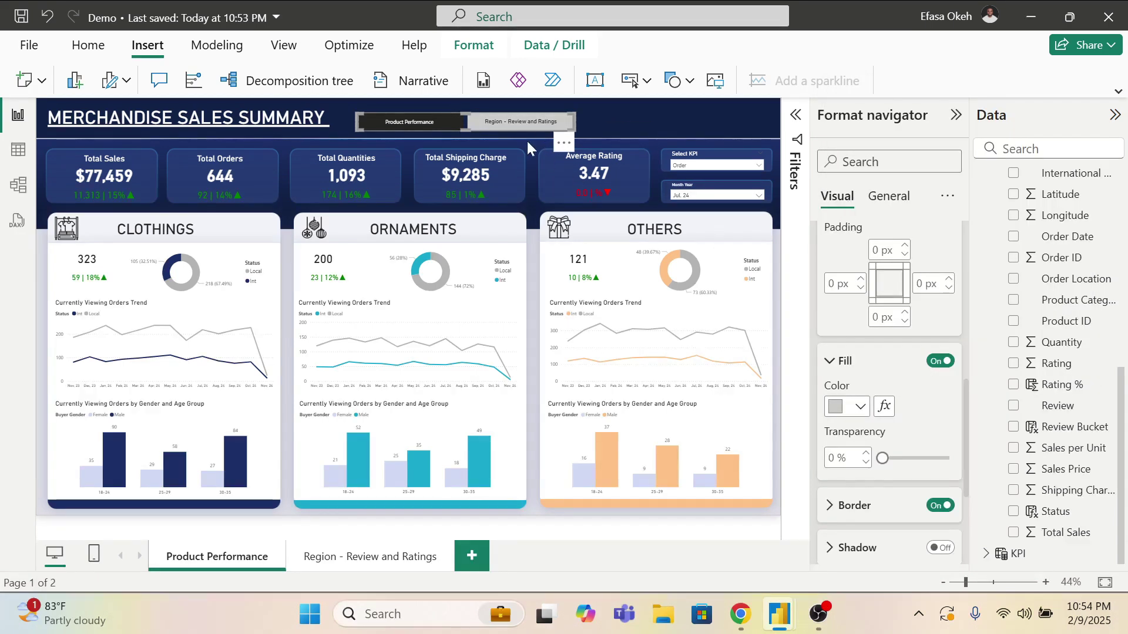
# Step: Change the default-state navigator text to the dark grey theme color
pyautogui.scroll(3, 823, 346)
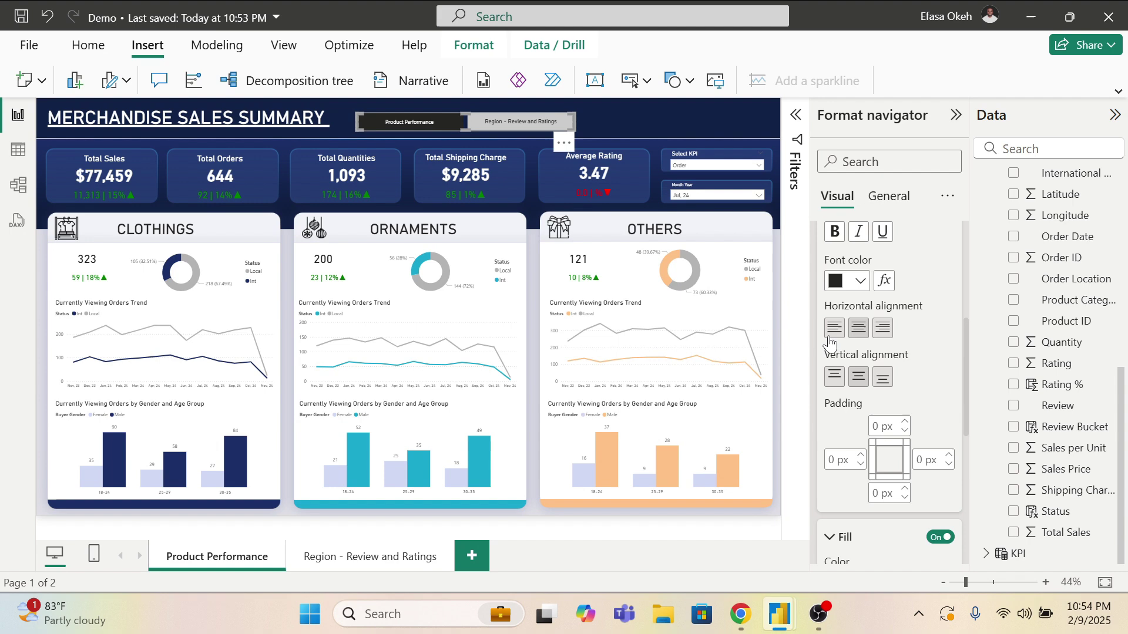
pyautogui.click(860, 283)
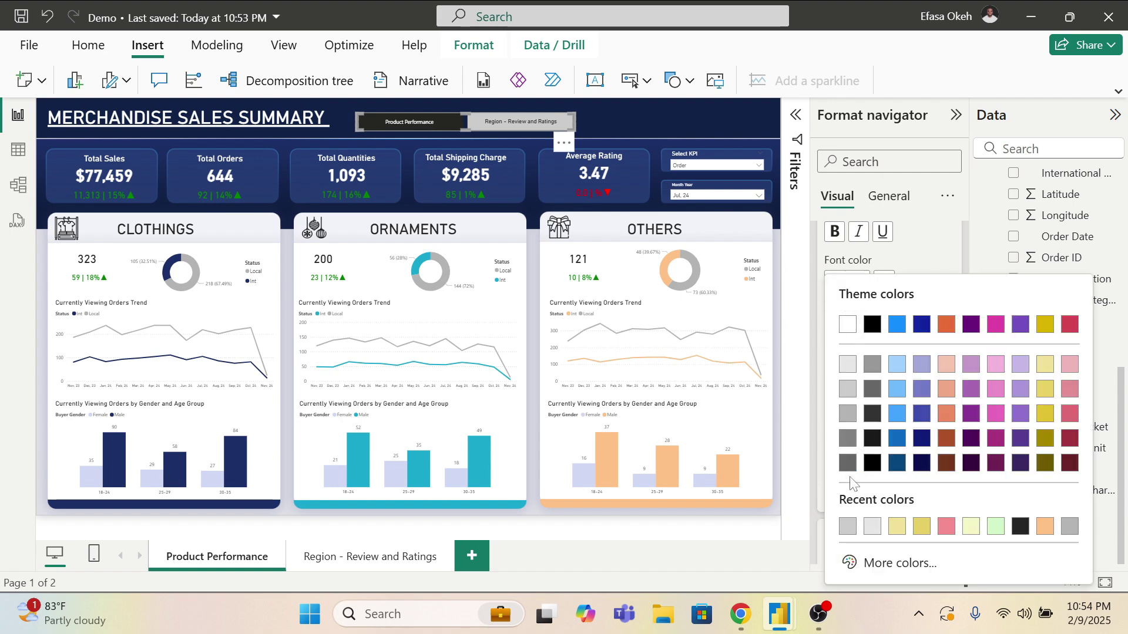
pyautogui.click(848, 462)
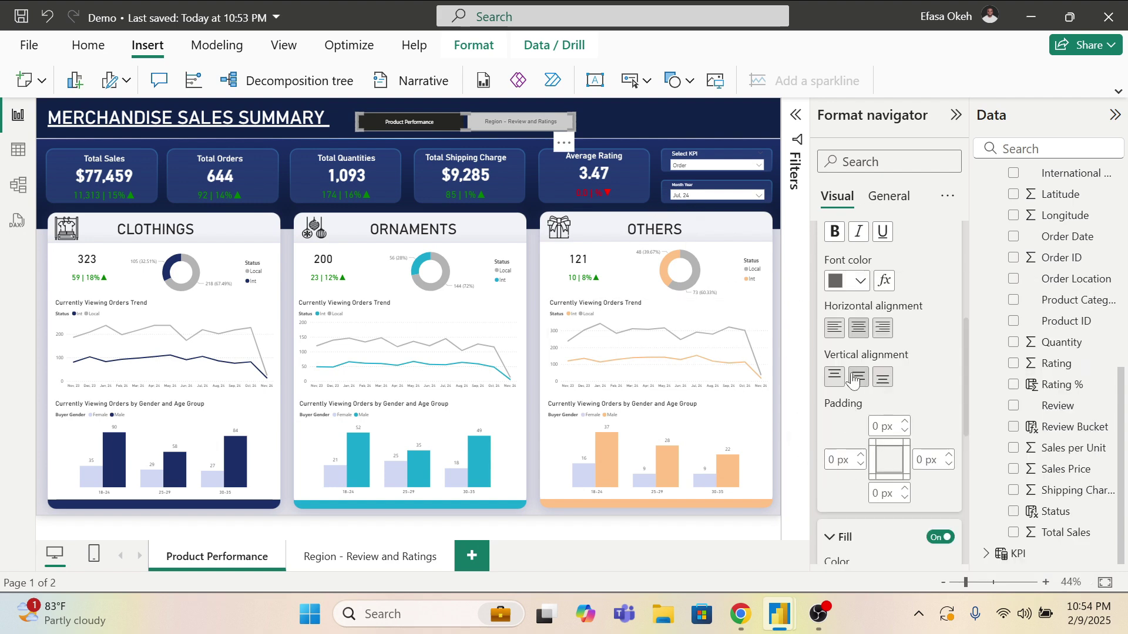
# Step: For the navigator's Hover state, set the text size to 14 and the fill color to white
pyautogui.scroll(4, 859, 386)
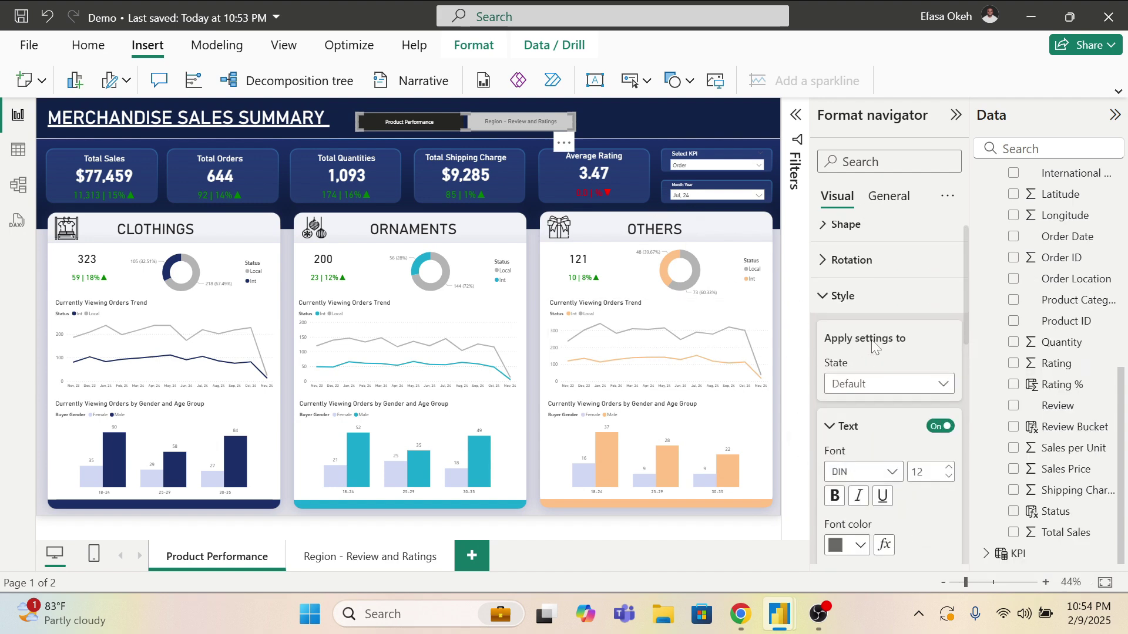
pyautogui.click(849, 384)
pyautogui.click(853, 428)
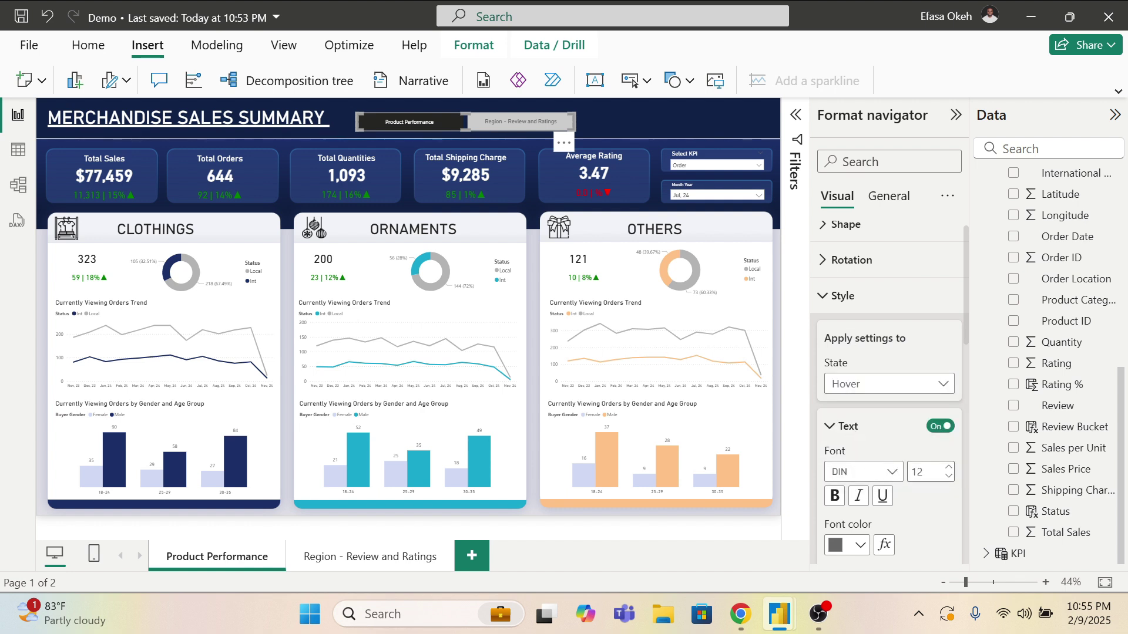
pyautogui.click(947, 468)
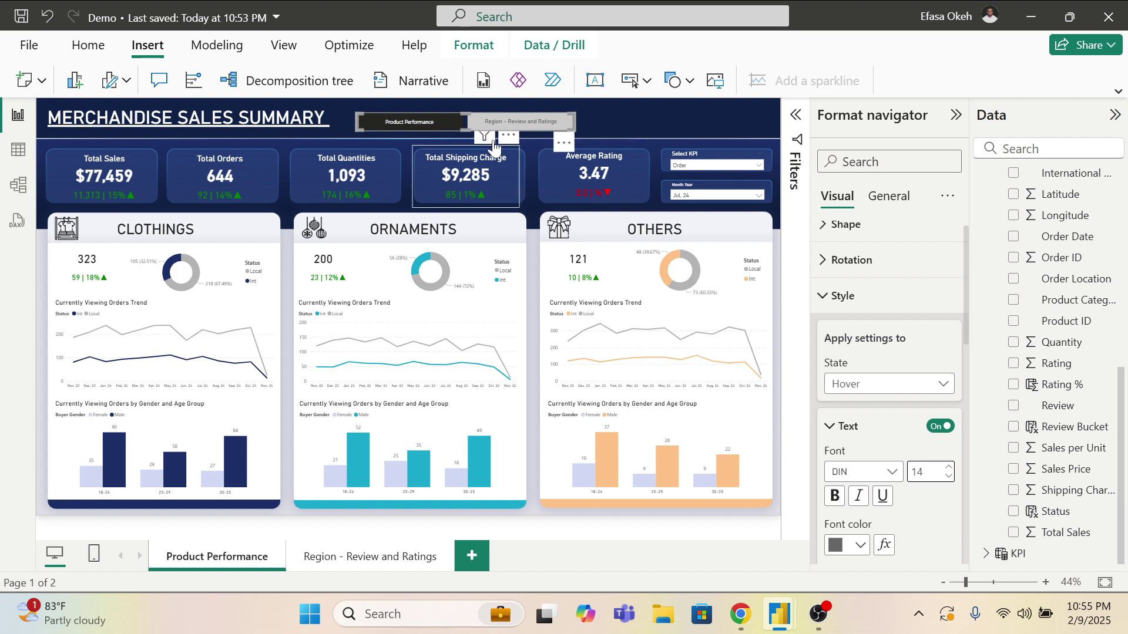
pyautogui.scroll(-7, 909, 498)
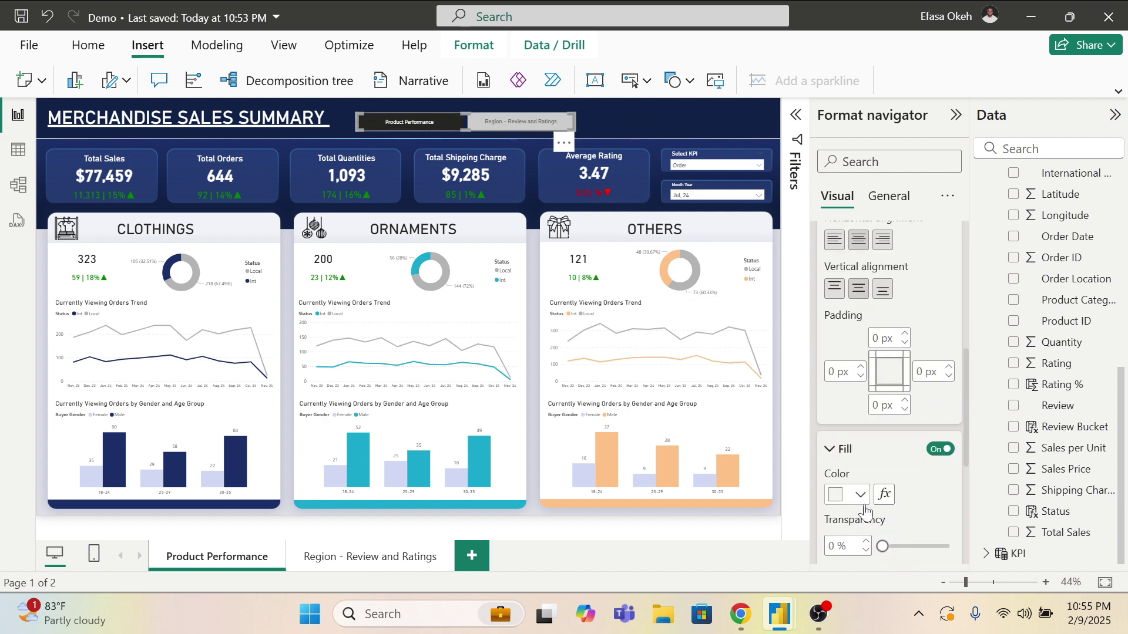
pyautogui.click(860, 496)
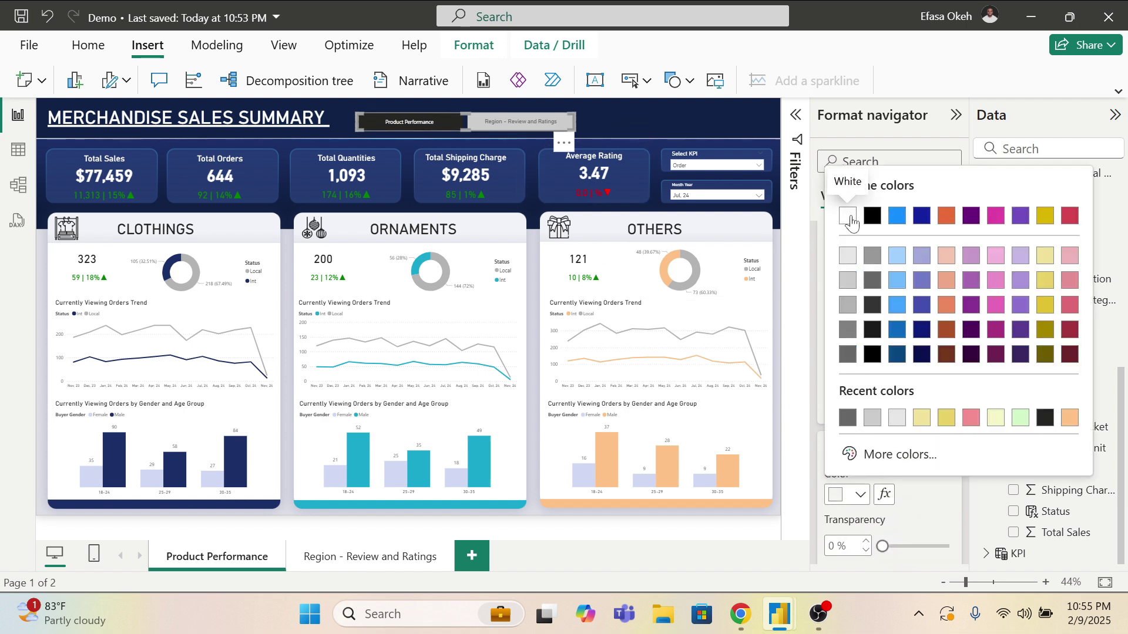
pyautogui.click(849, 217)
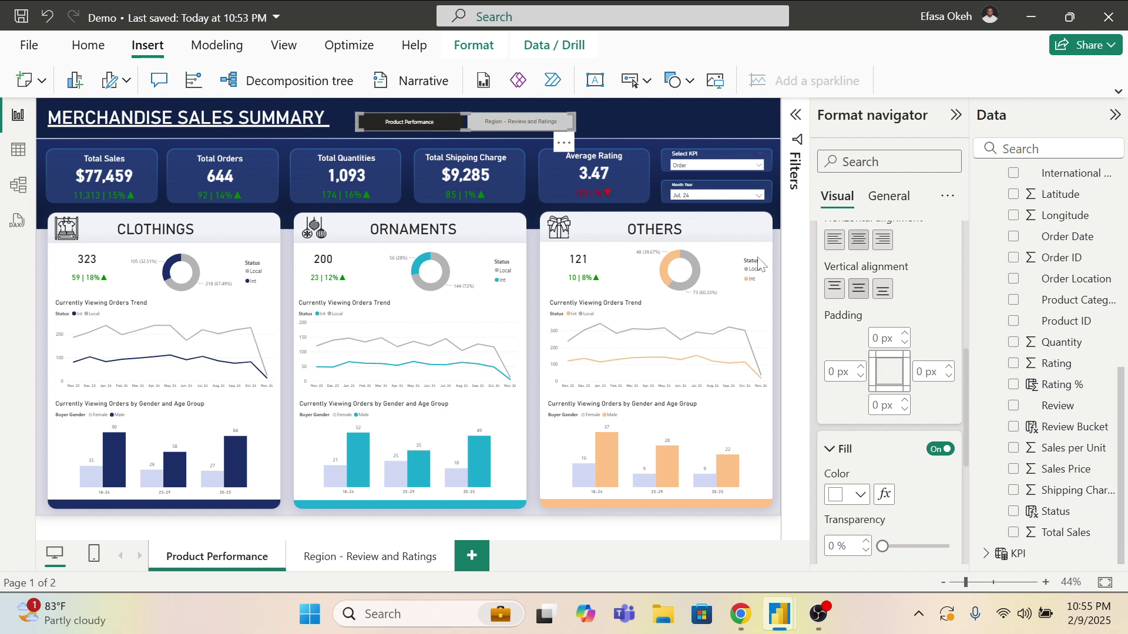
# Step: For the navigator's Selected state, set the text to the DIN font at size 14
pyautogui.scroll(5, 868, 452)
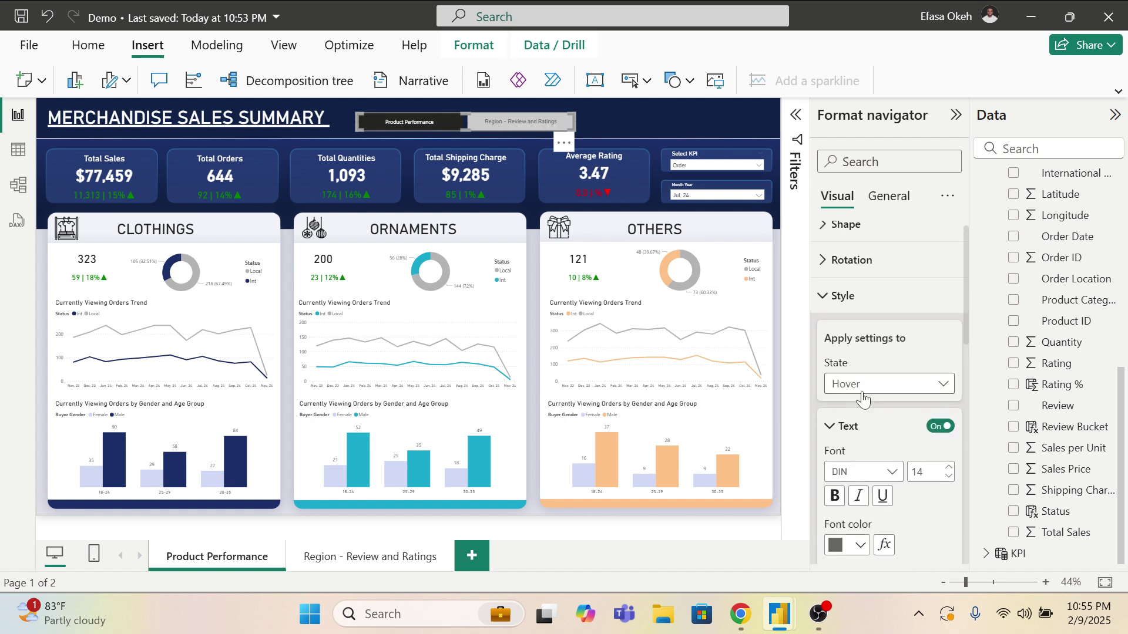
pyautogui.click(862, 387)
pyautogui.click(863, 468)
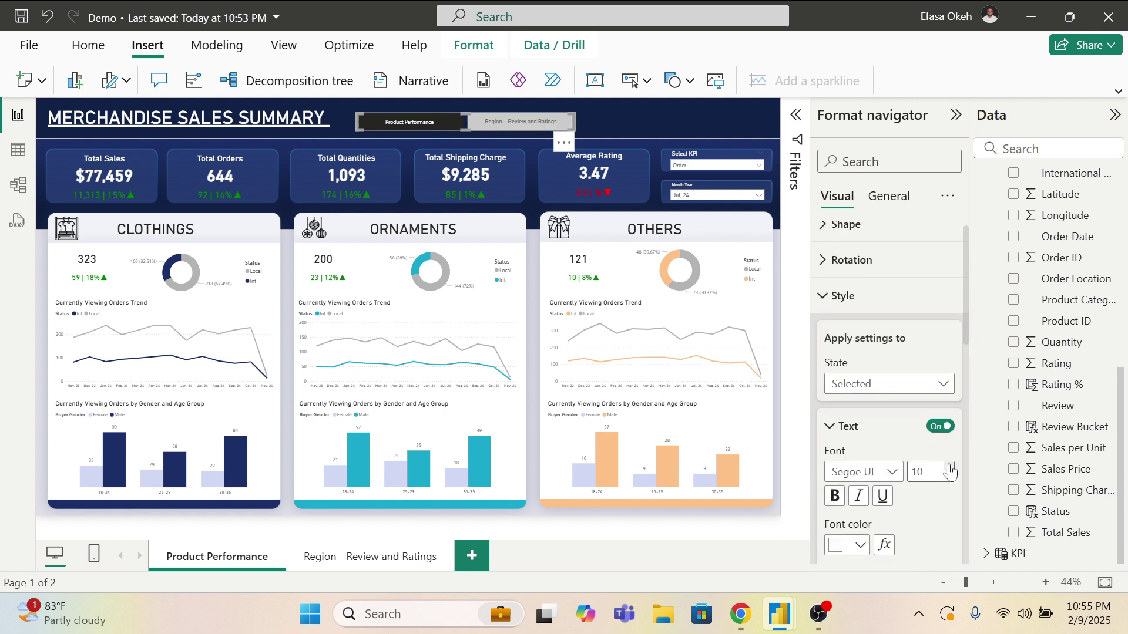
pyautogui.click(879, 473)
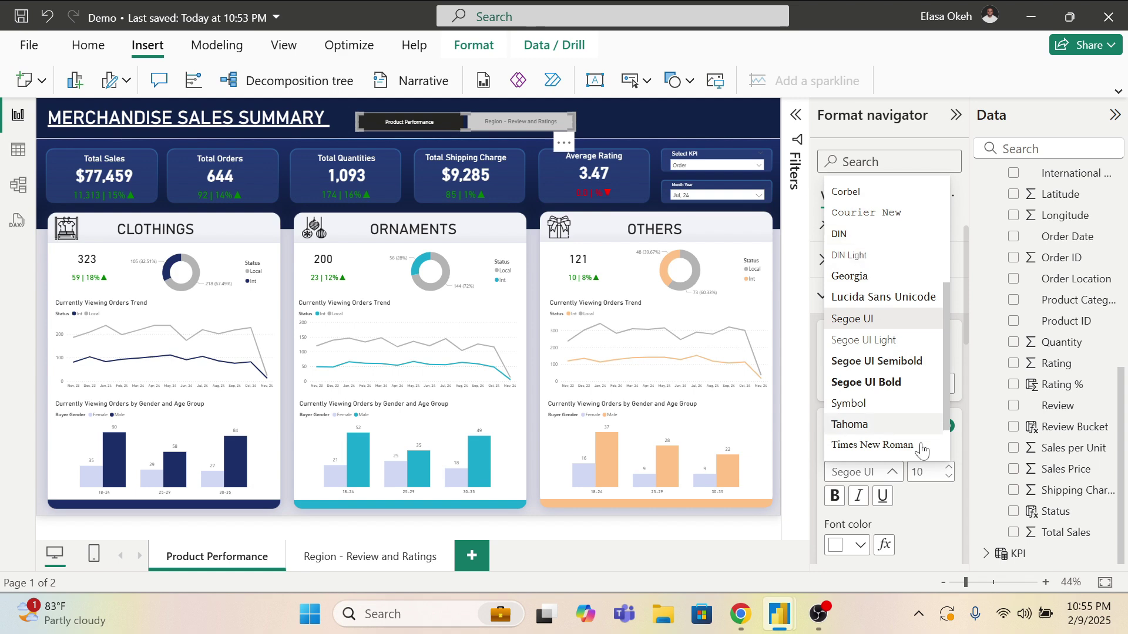
pyautogui.click(846, 234)
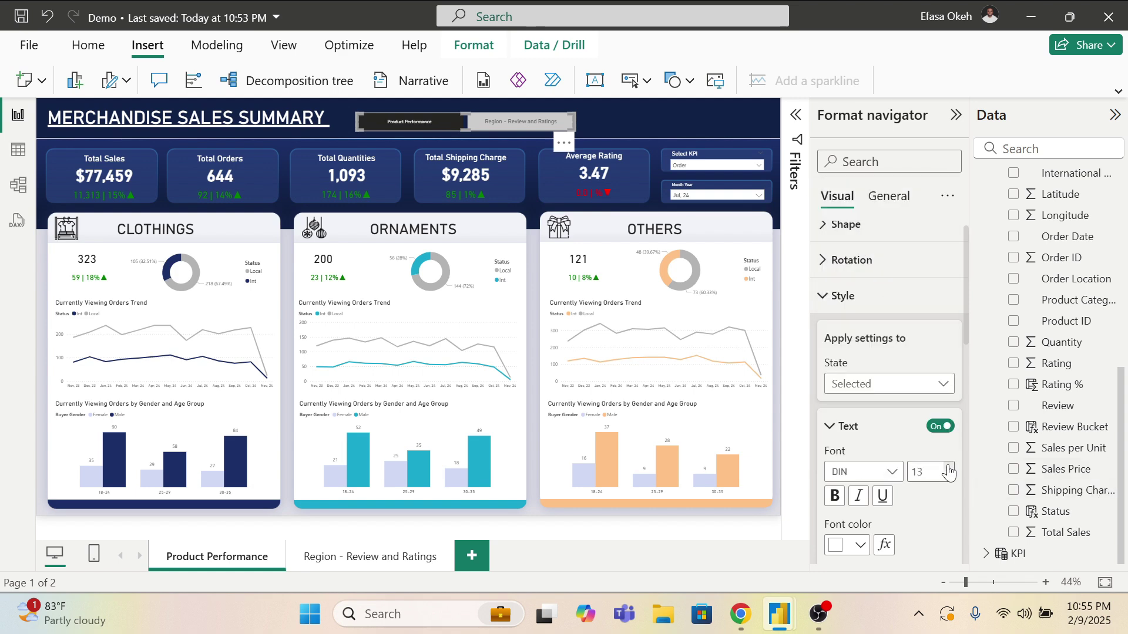
pyautogui.scroll(-5, 904, 517)
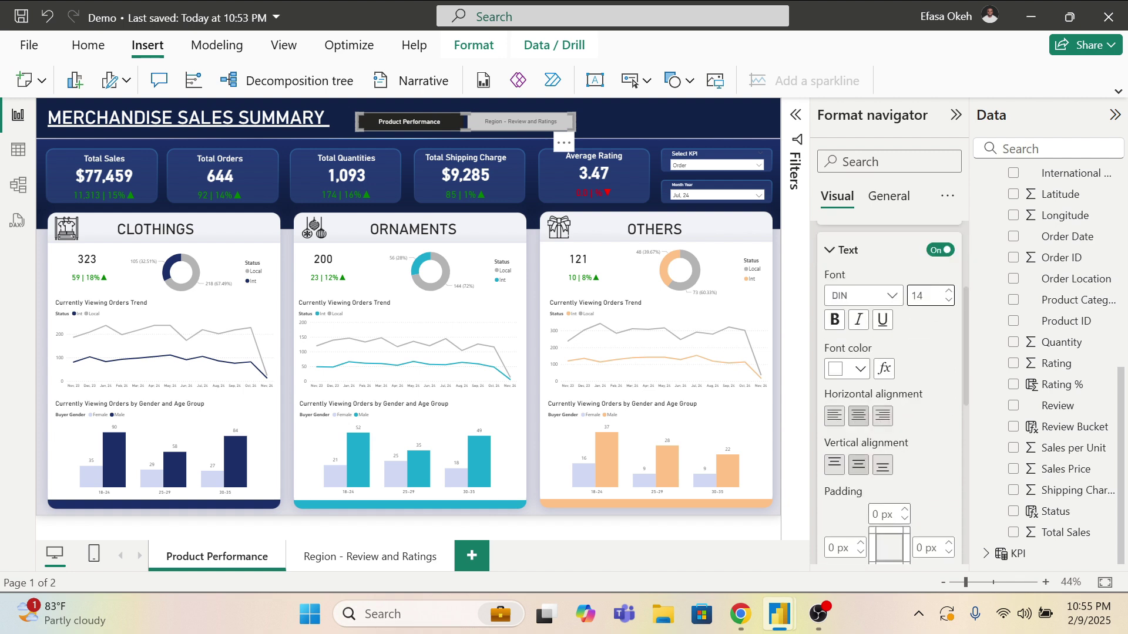
# Step: Fill the navigator's Selected-state button with light blue after trying a pale yellow
pyautogui.click(859, 495)
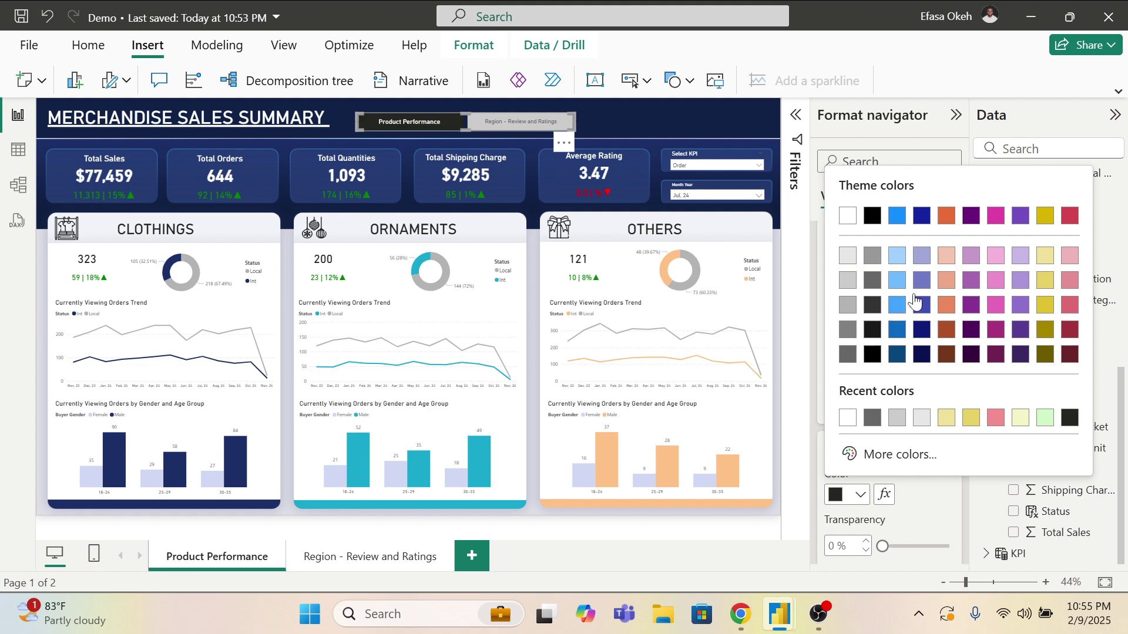
pyautogui.click(1045, 257)
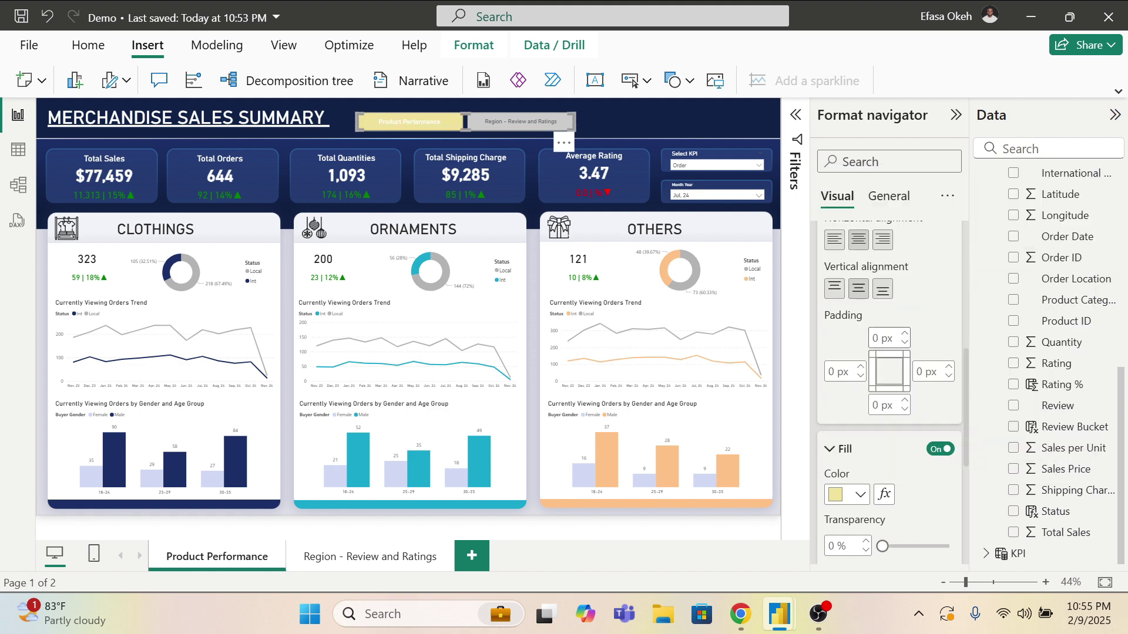
pyautogui.click(852, 494)
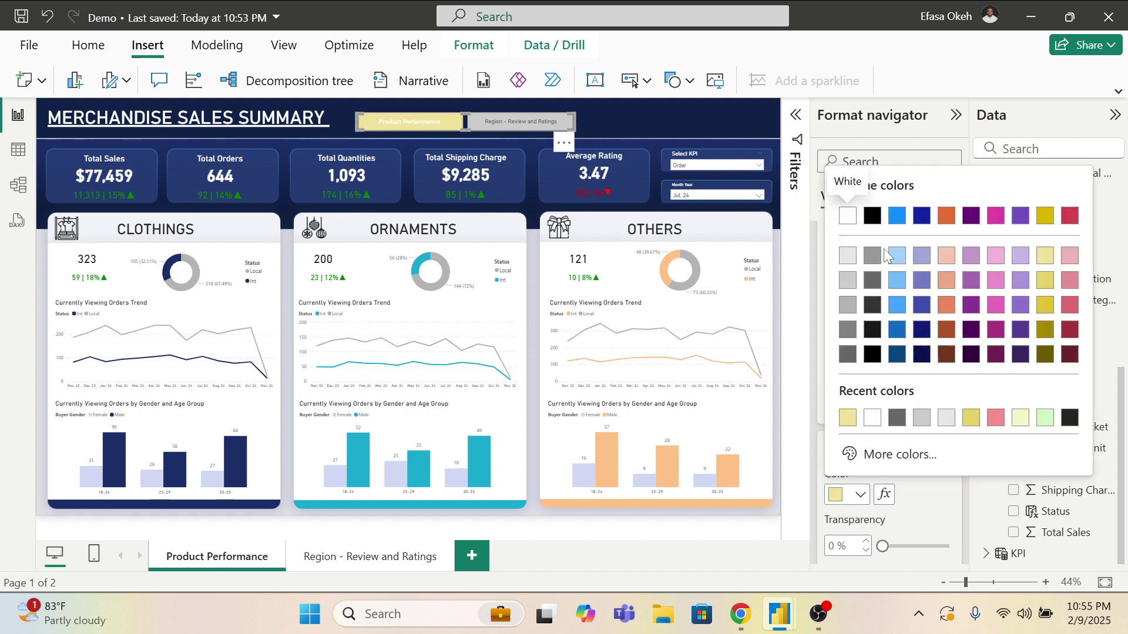
pyautogui.click(893, 259)
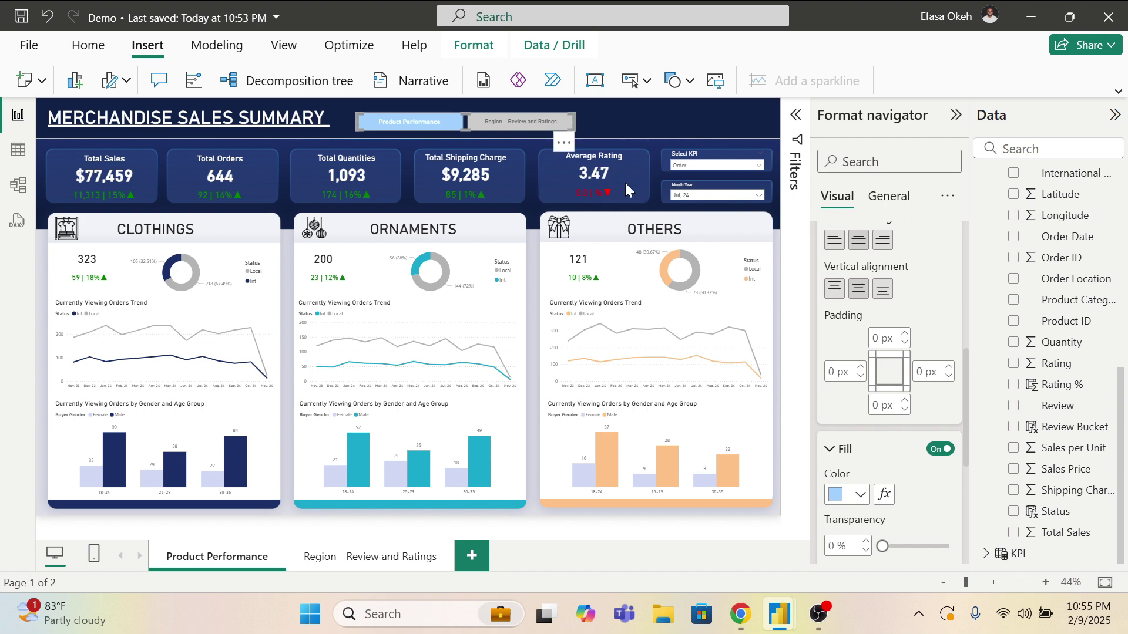
# Step: Make the Selected-state navigator text black and deselect the navigator
pyautogui.click(878, 454)
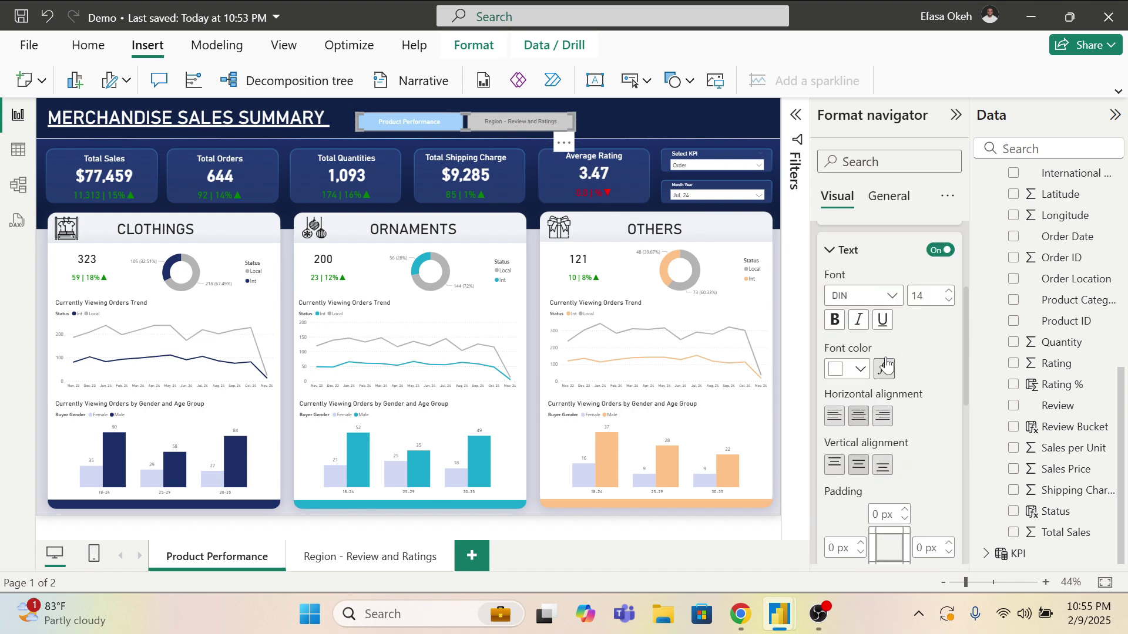
pyautogui.click(851, 369)
pyautogui.click(872, 229)
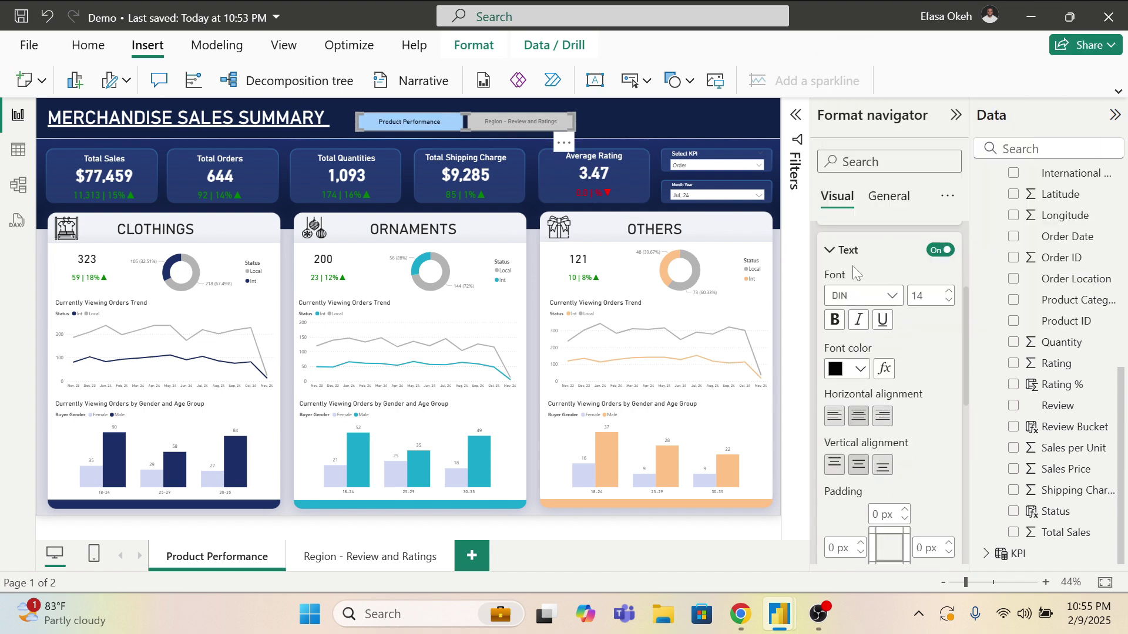
pyautogui.click(643, 121)
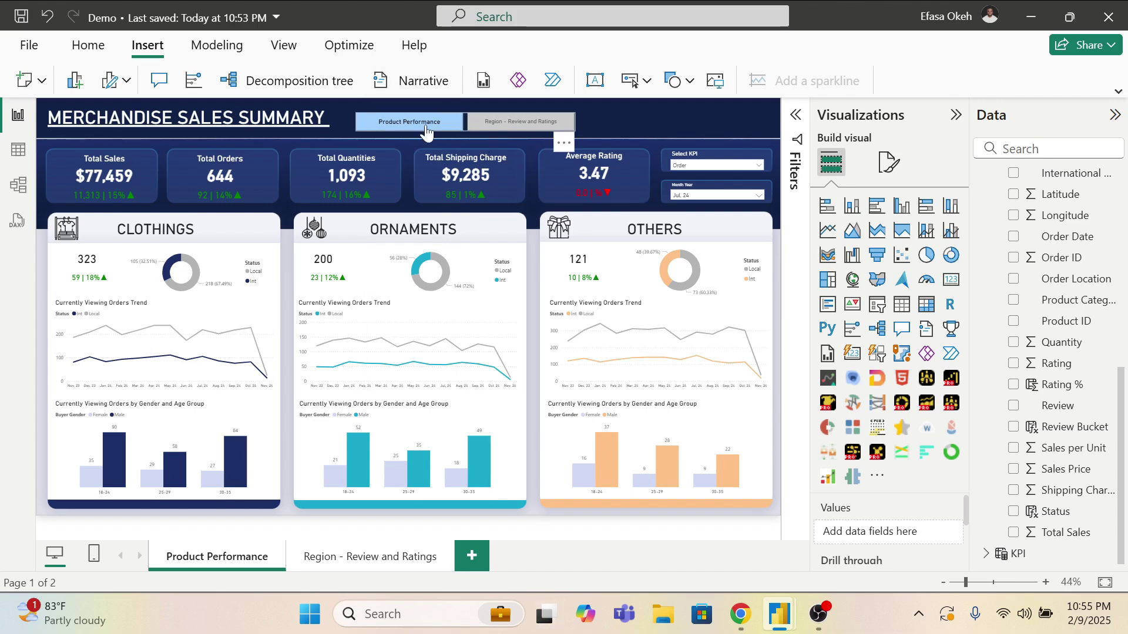
# Step: Copy the page navigator onto the Region - Review and Ratings page and shift it slightly left toward the title in the header band
pyautogui.click(572, 121)
pyautogui.click(373, 558)
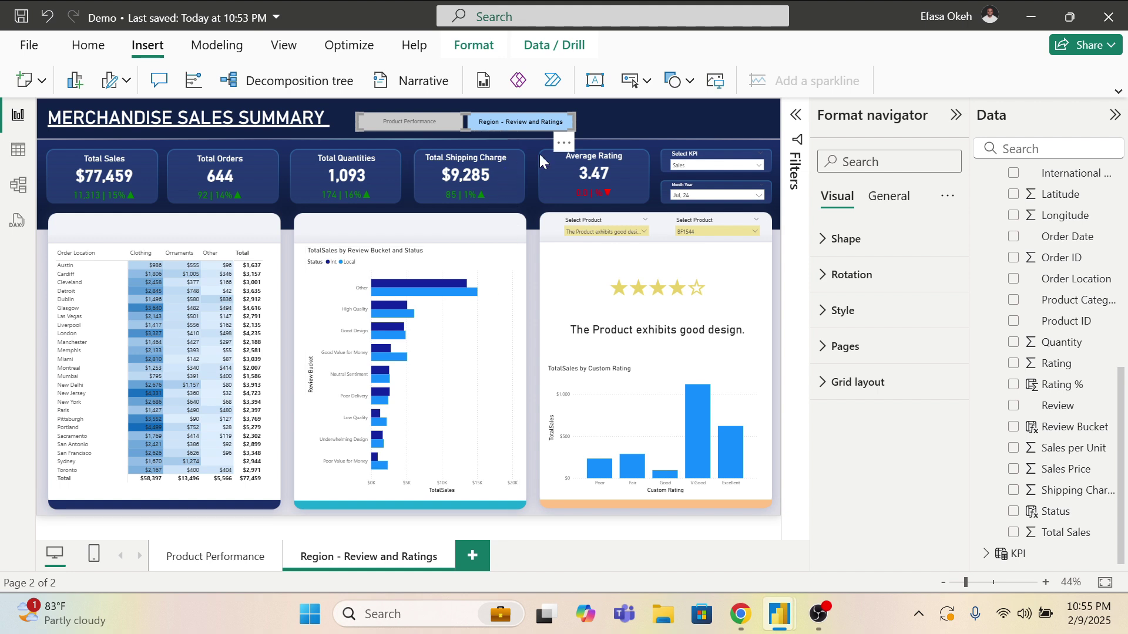
pyautogui.moveTo(567, 146); pyautogui.dragTo(556, 140)
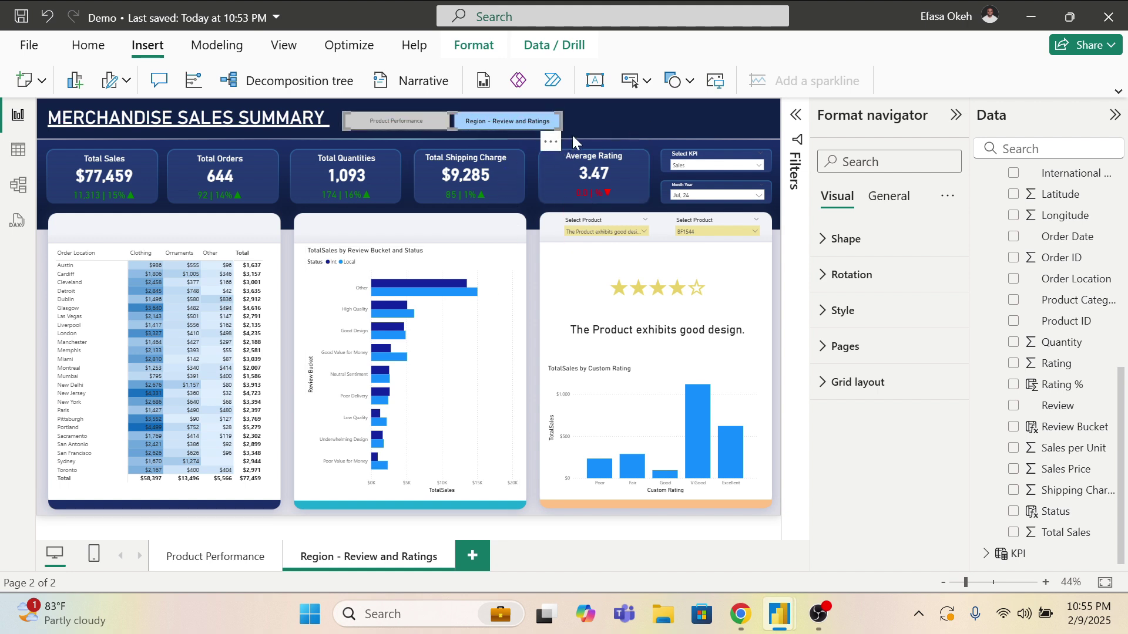
pyautogui.click(582, 131)
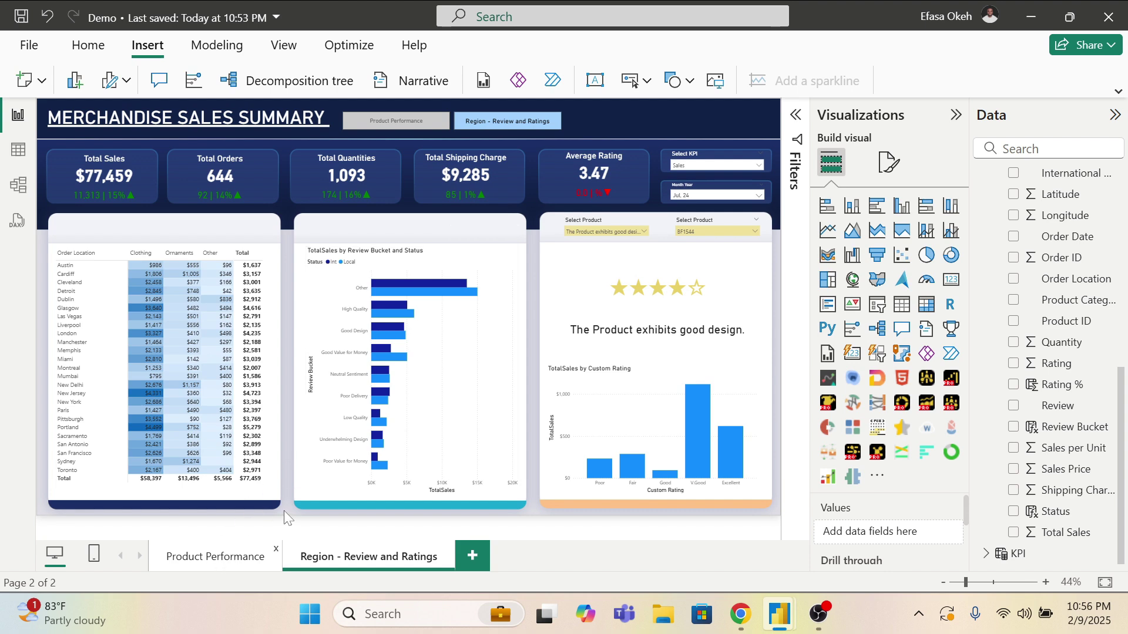
# Step: Return to the Product Performance page and collapse the Visualizations pane
pyautogui.click(246, 556)
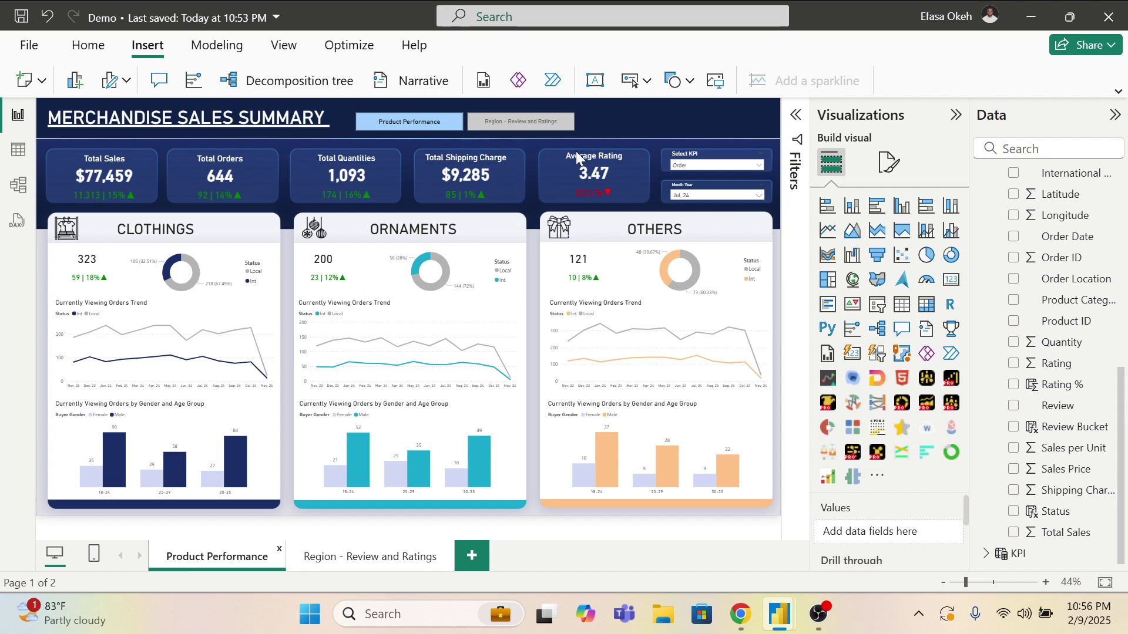
pyautogui.click(956, 117)
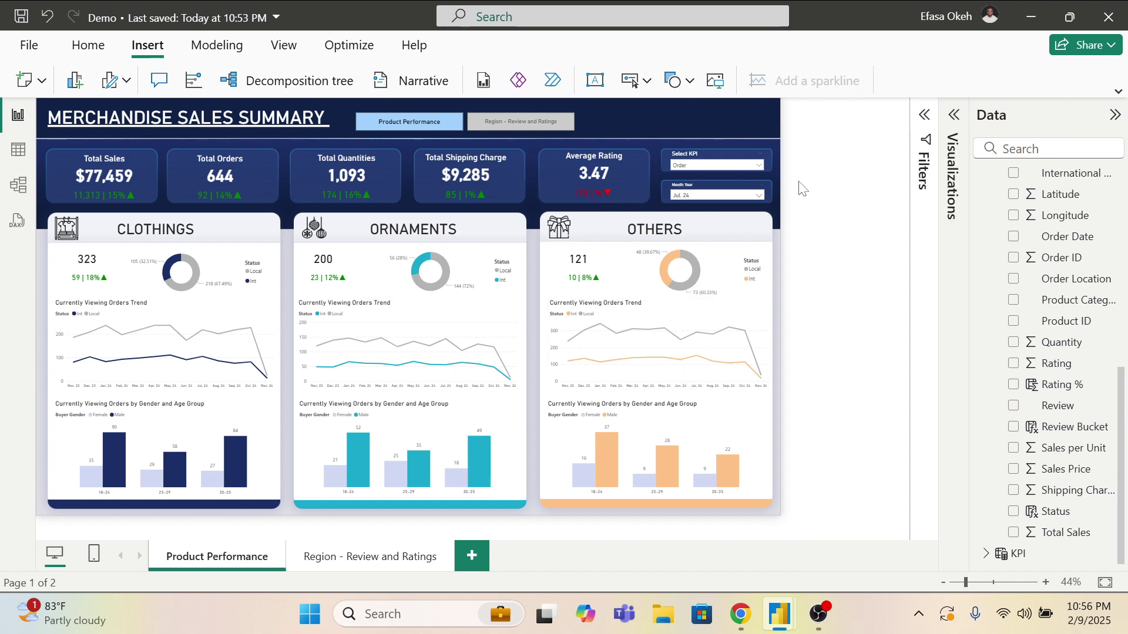